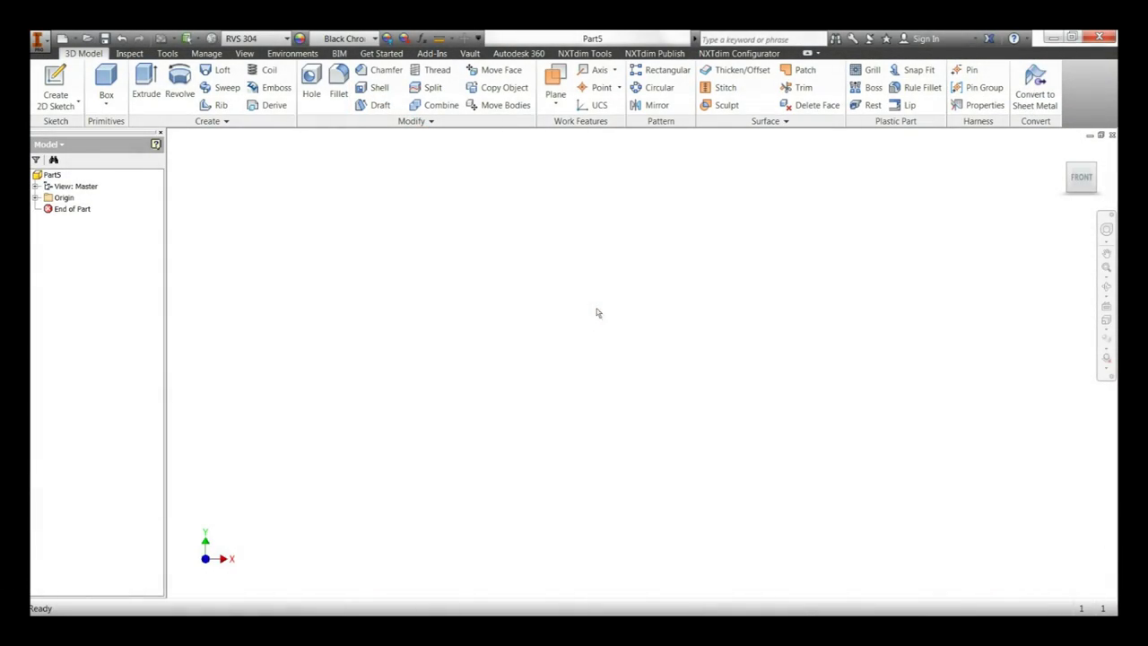
Start a new 2D sketch, Sketch2, on an origin plane from the viewport's right-click menu
{"action": "right_click", "coordinate": [596, 312]}
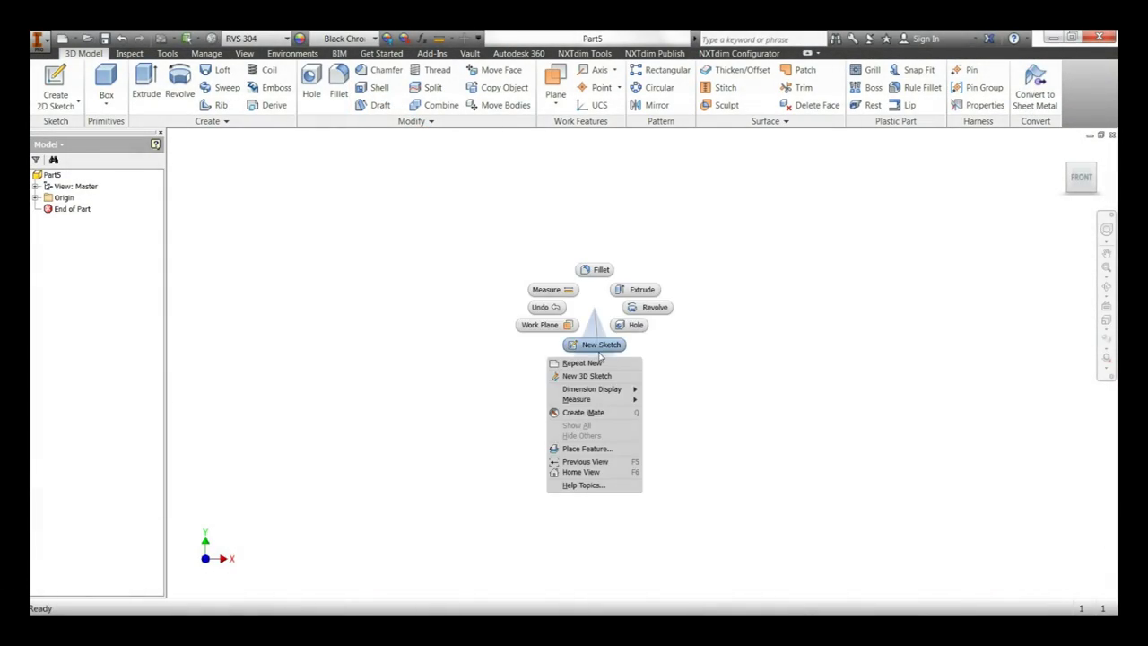
{"action": "left_click", "coordinate": [599, 346]}
{"action": "left_click", "coordinate": [583, 215]}
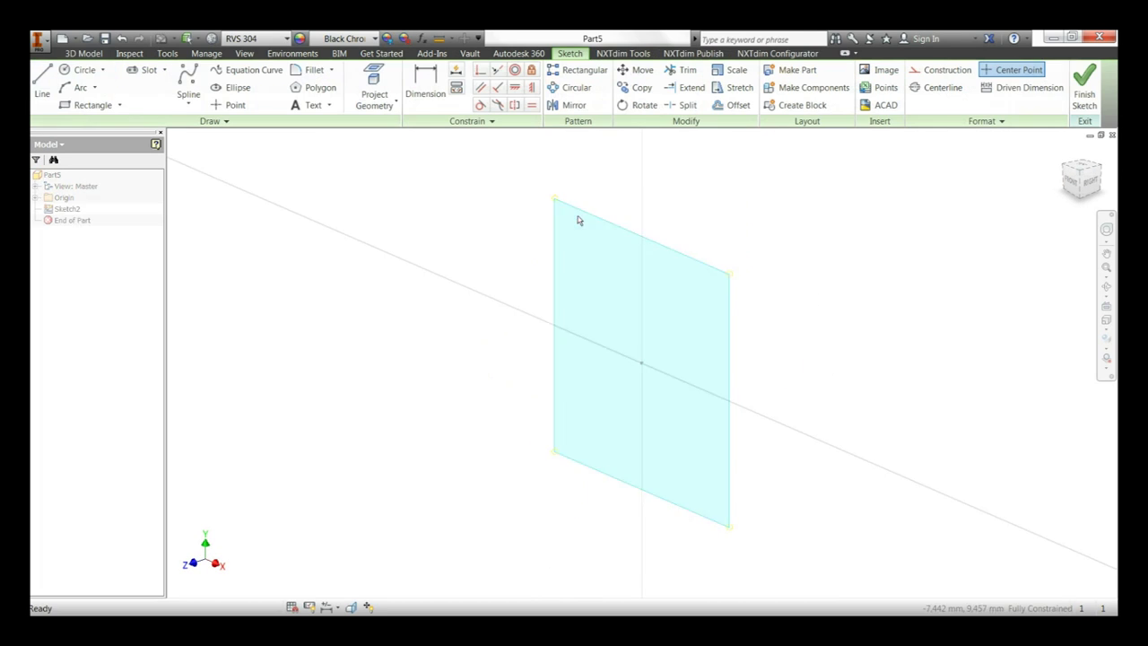
Face the sketch plane and draw a 5200 × 600 rectangle
{"action": "left_click", "coordinate": [1080, 182]}
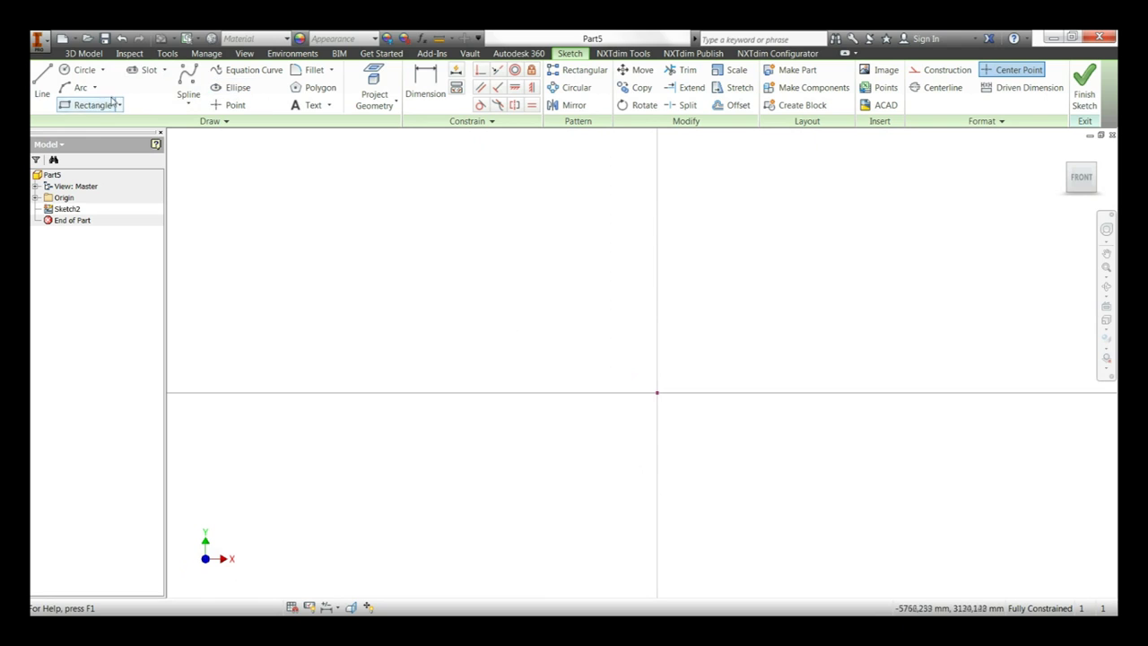
{"action": "left_click", "coordinate": [93, 105]}
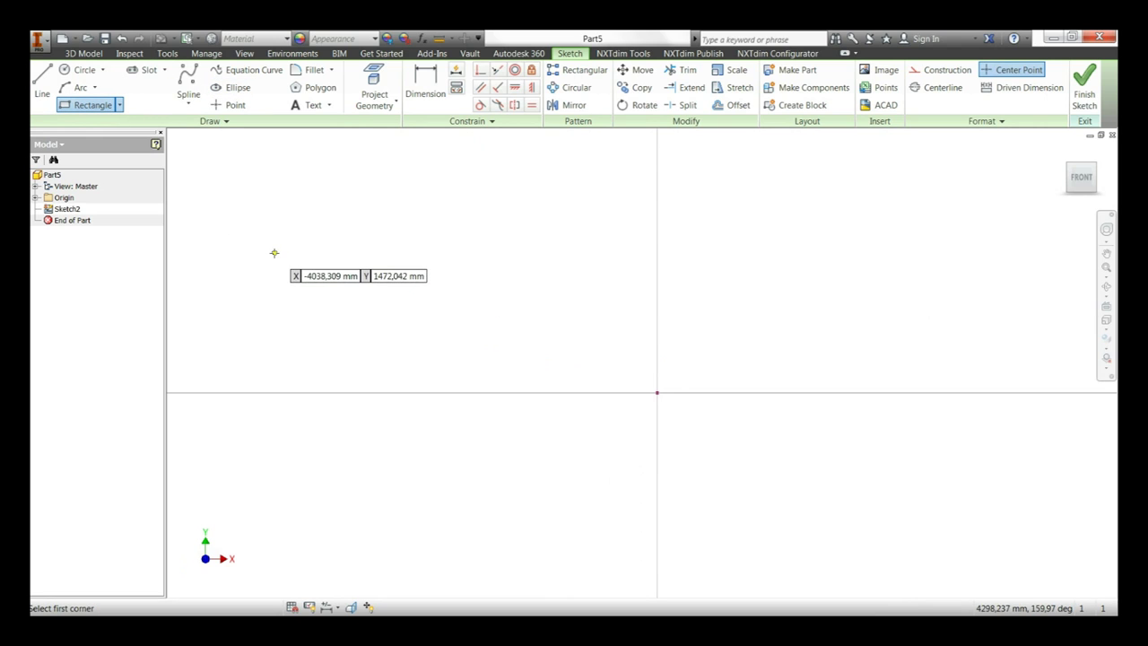
{"action": "left_click", "coordinate": [326, 260]}
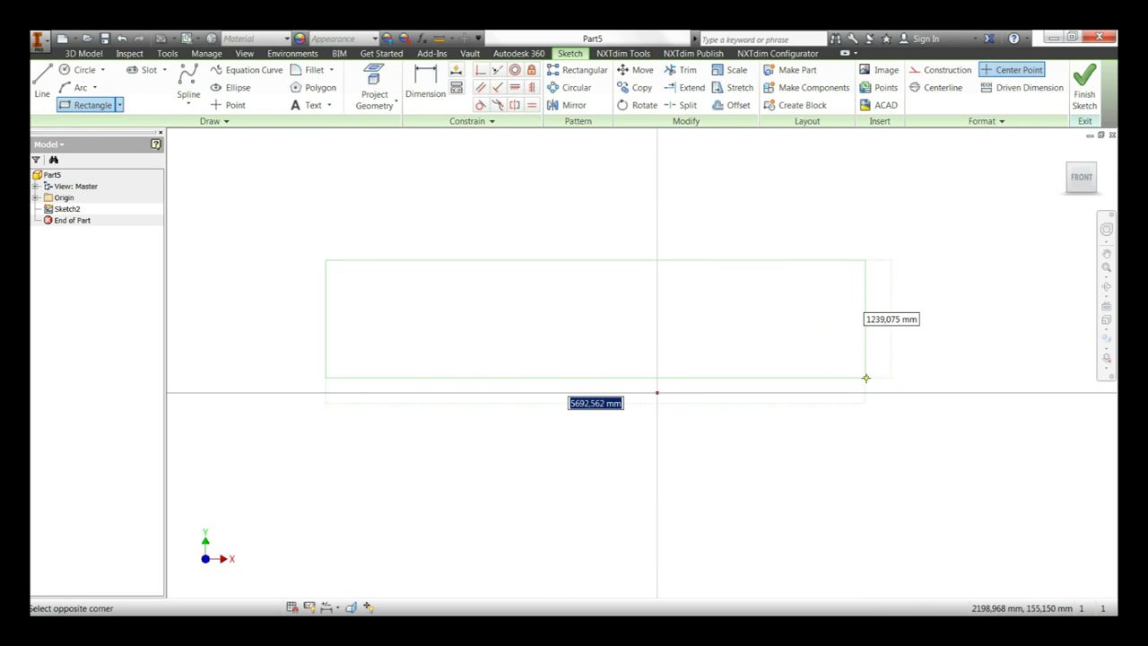
{"action": "type", "text": "00"}
{"action": "key", "text": "Tab"}
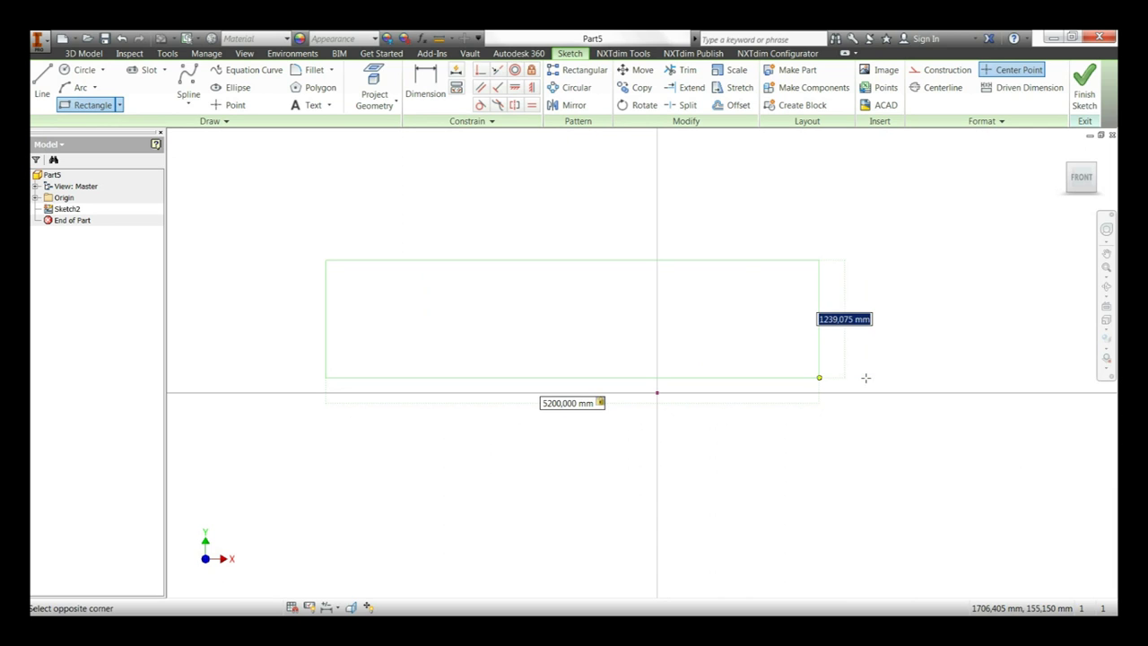
{"action": "type", "text": "600"}
{"action": "key", "text": "Return"}
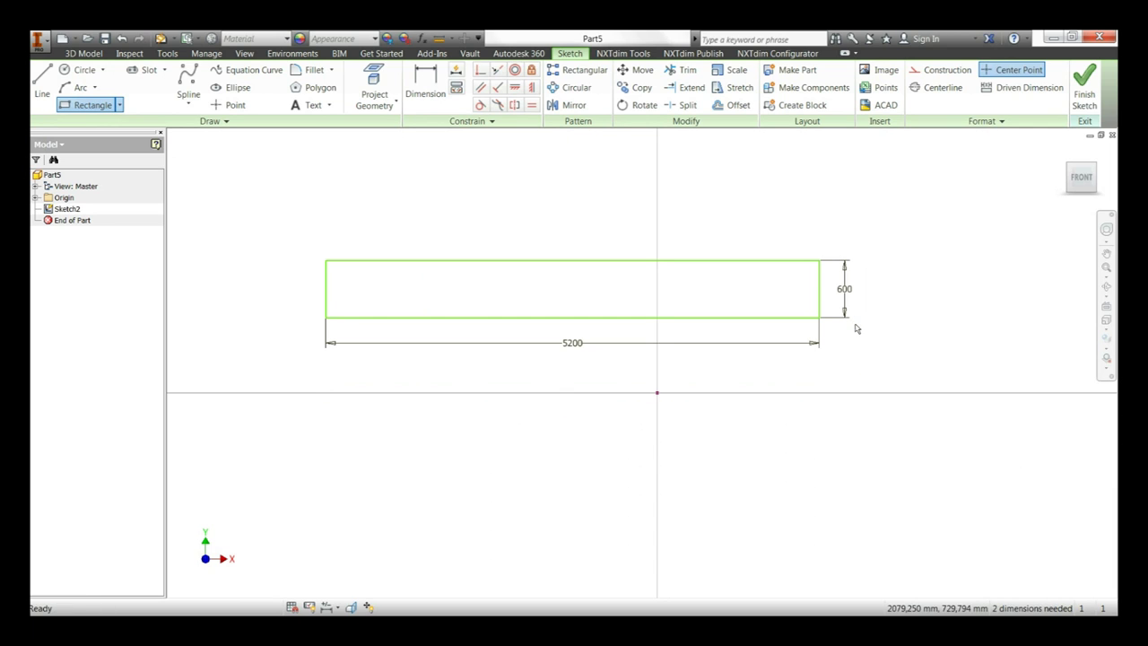
Split the rectangle with a vertical midline and convert all of it to construction geometry
{"action": "key", "text": "l"}
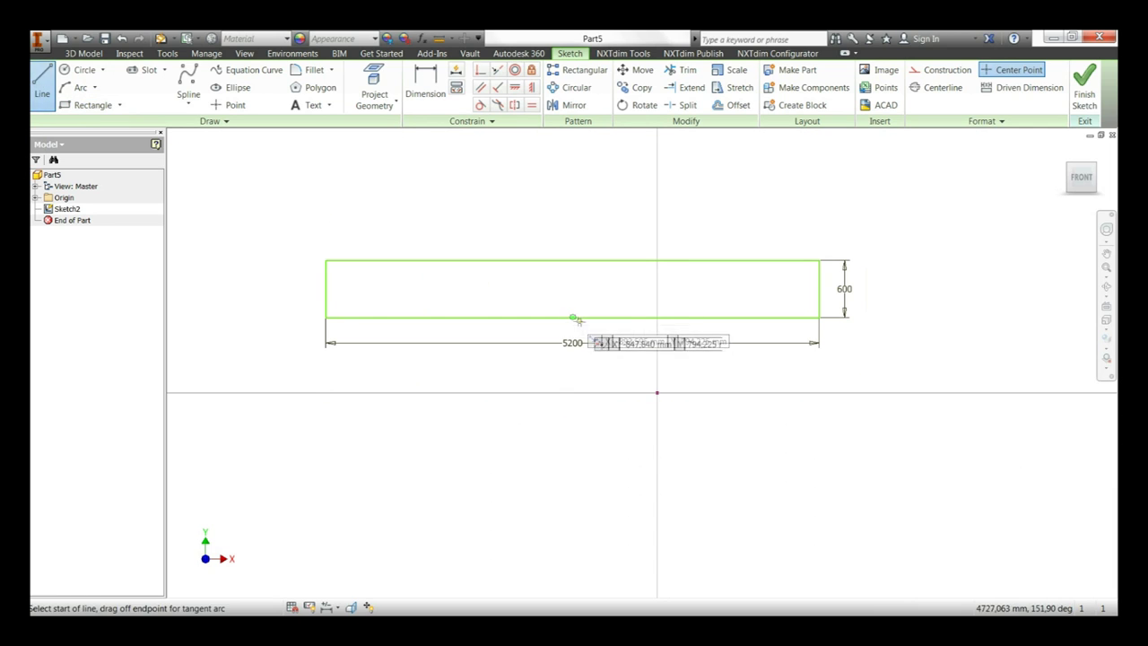
{"action": "left_click", "coordinate": [572, 318]}
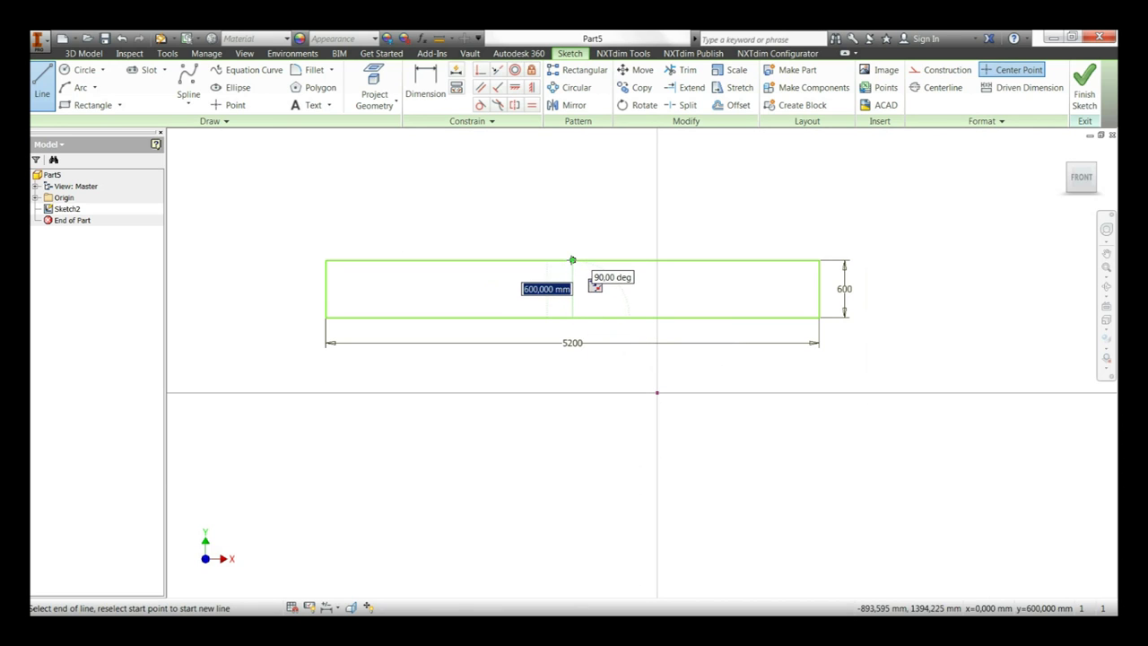
{"action": "left_click", "coordinate": [572, 260]}
{"action": "key", "text": "Escape"}
{"action": "left_click_drag", "start_coordinate": [292, 208], "coordinate": [888, 443]}
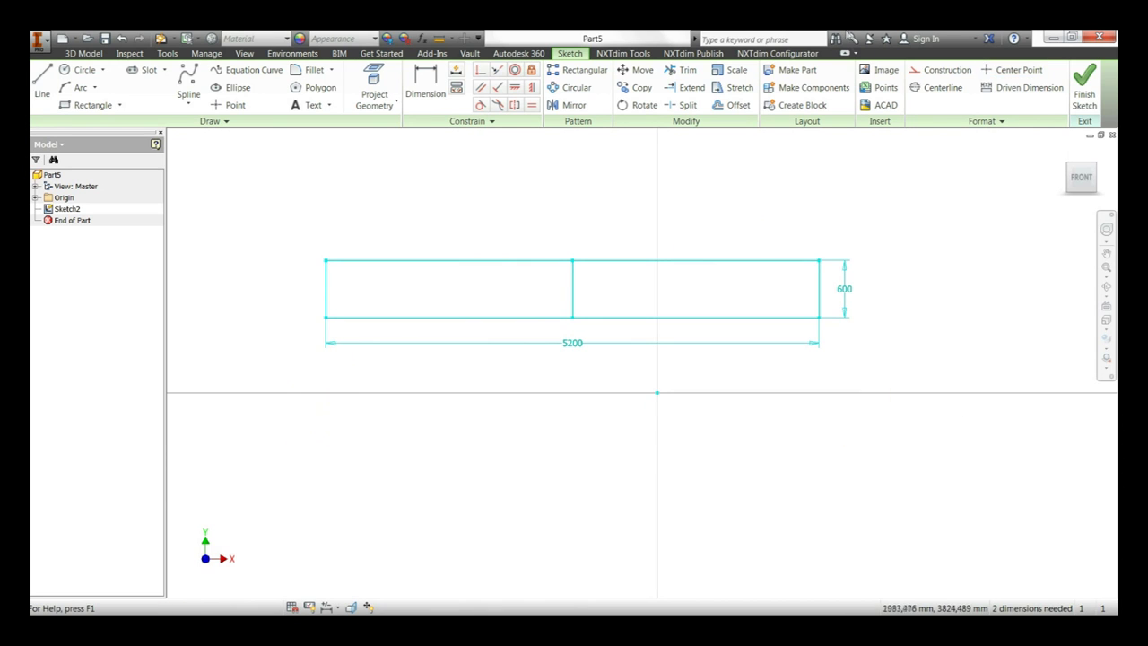
{"action": "left_click", "coordinate": [947, 70]}
{"action": "left_click", "coordinate": [684, 200]}
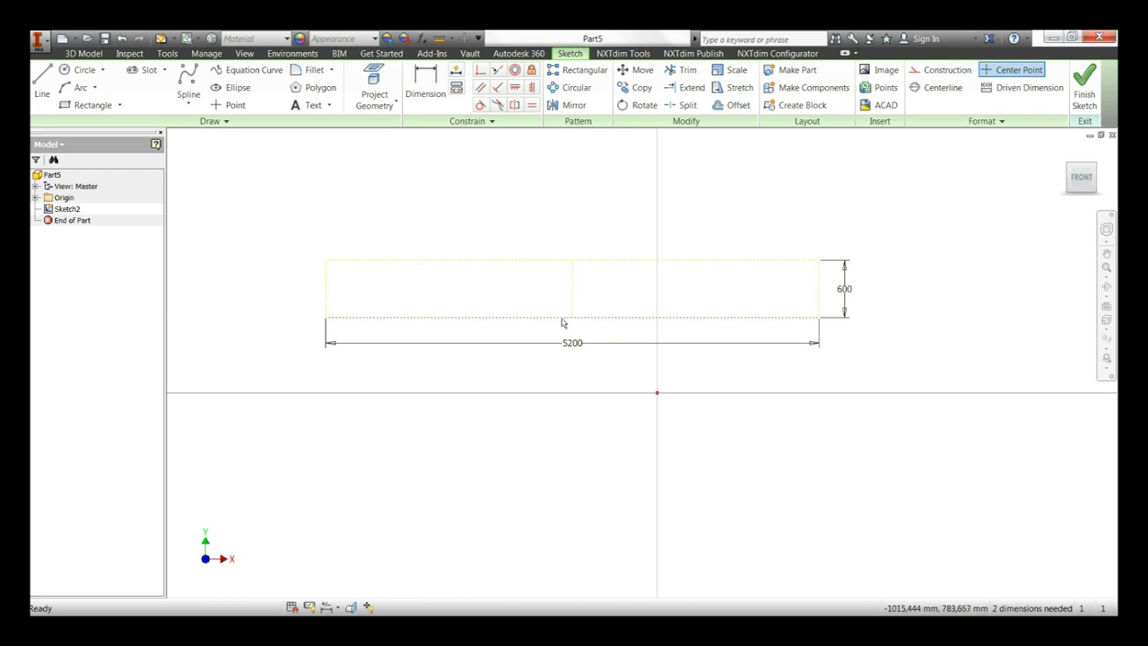
Move the rectangle's bottom midpoint onto the origin and begin a line there
{"action": "left_click_drag", "start_coordinate": [572, 319], "coordinate": [656, 392]}
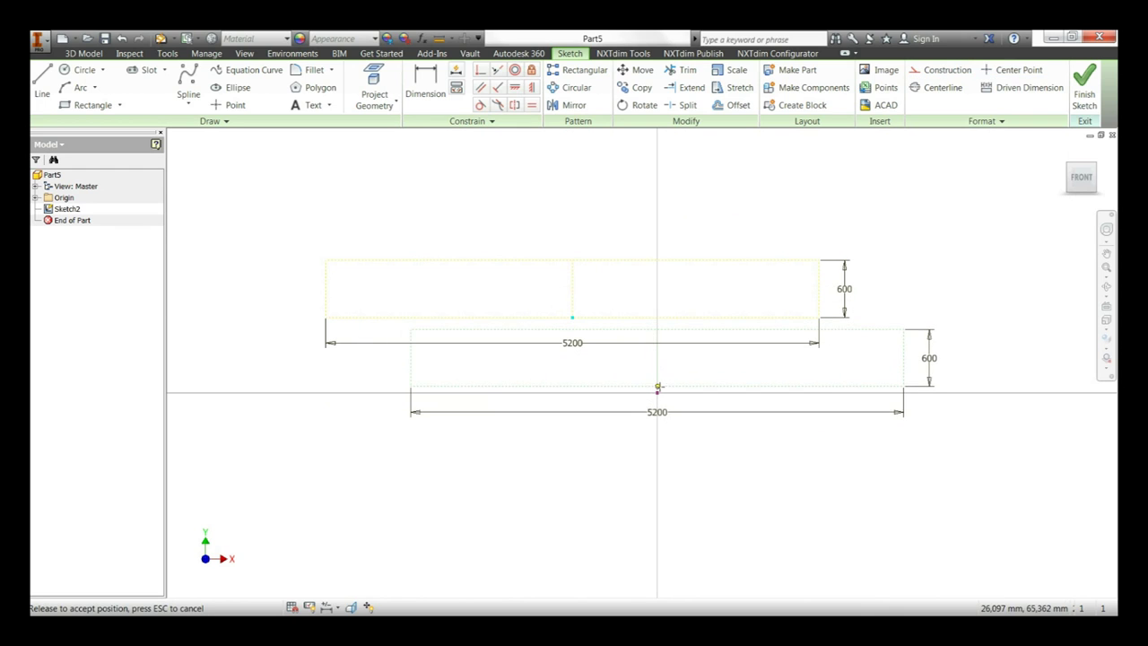
{"action": "left_click", "coordinate": [43, 85]}
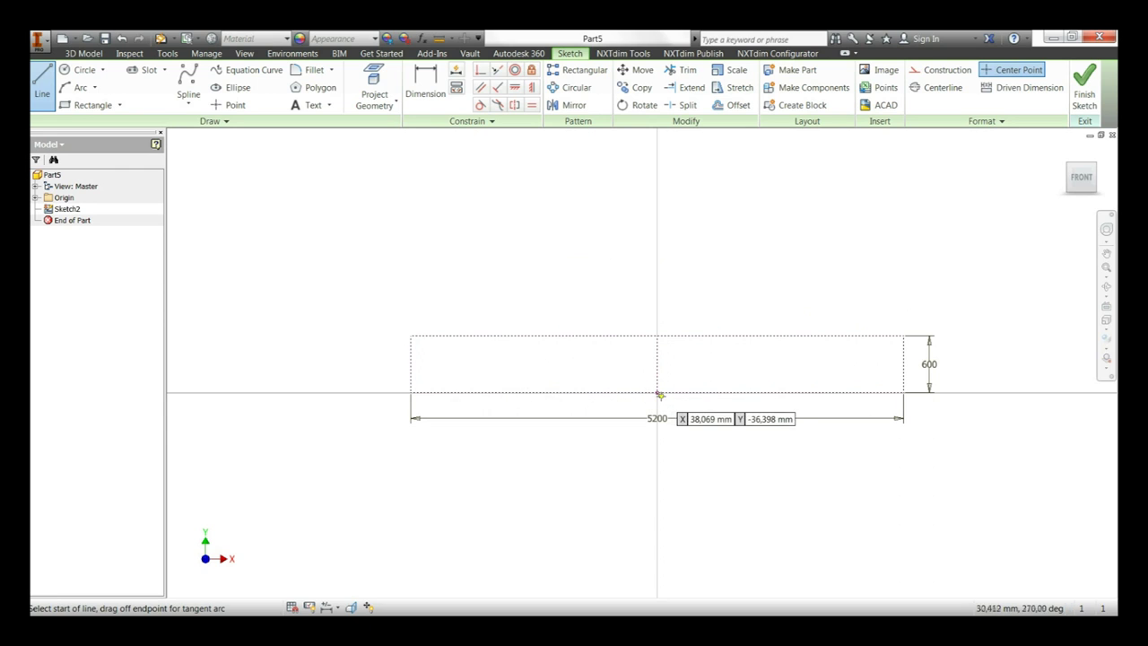
{"action": "left_click", "coordinate": [657, 393]}
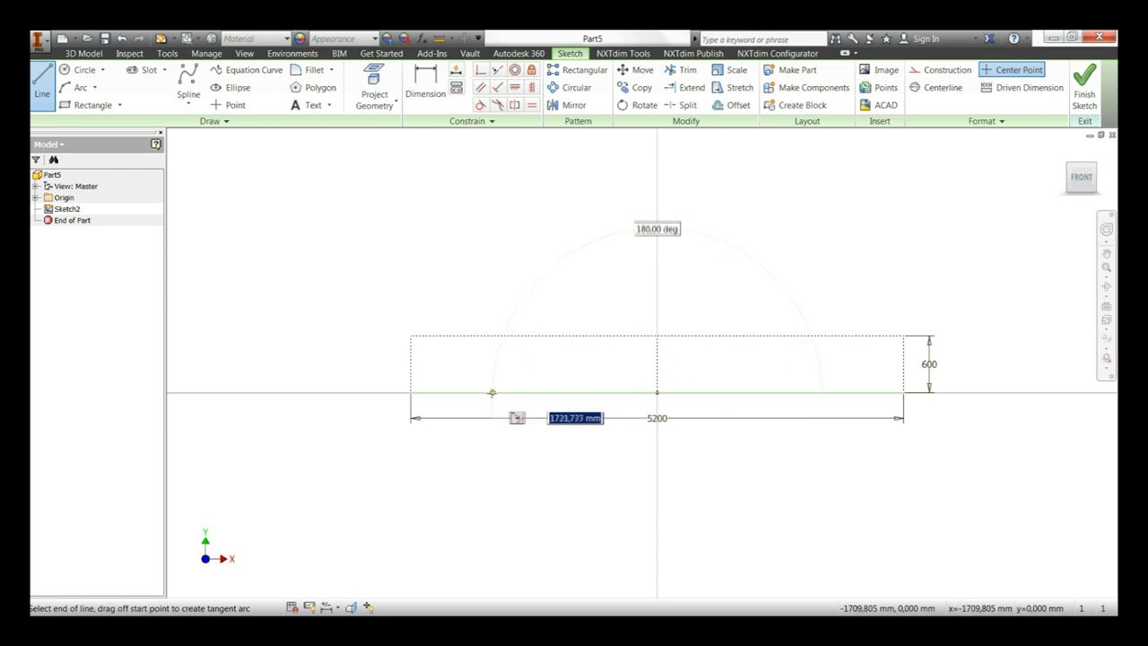
Draw the flat base line with tangent arcs rising into a steep line, set to 12°
{"action": "double_click", "coordinate": [482, 393]}
{"action": "mouse_move", "coordinate": [483, 392]}
{"action": "left_mouse_down"}
{"action": "mouse_move", "coordinate": [450, 393]}
{"action": "mouse_move", "coordinate": [413, 339]}
{"action": "left_mouse_up"}
{"action": "scroll", "coordinate": [412, 349], "scroll_direction": "up", "scroll_amount": 5}
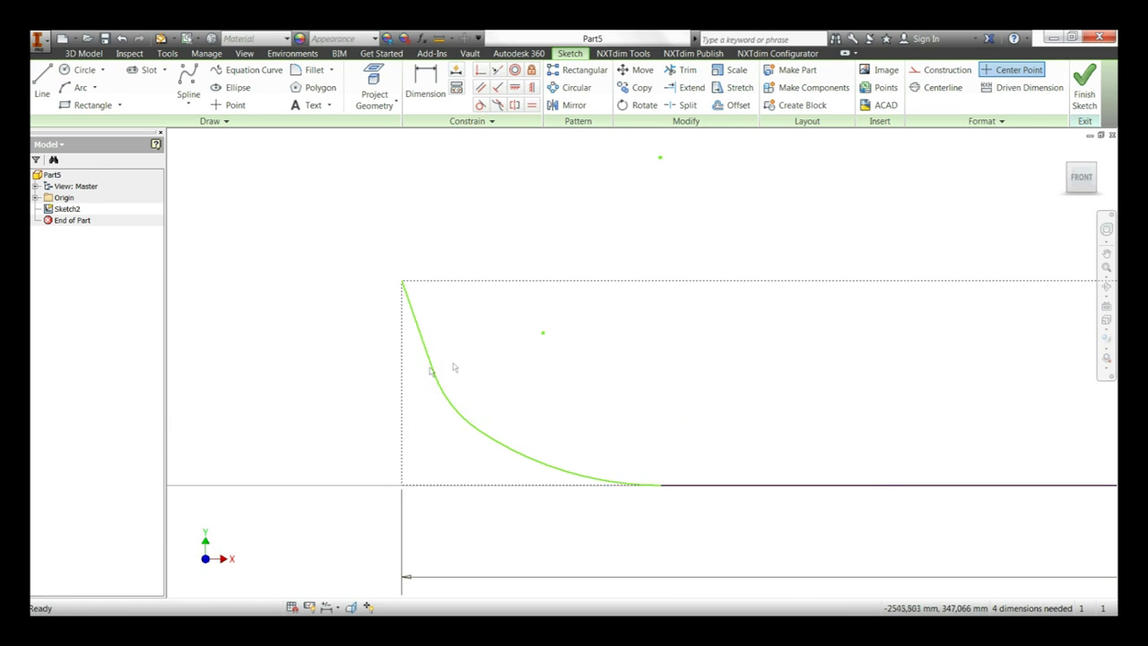
{"action": "right_click", "coordinate": [462, 363]}
{"action": "left_click", "coordinate": [441, 361]}
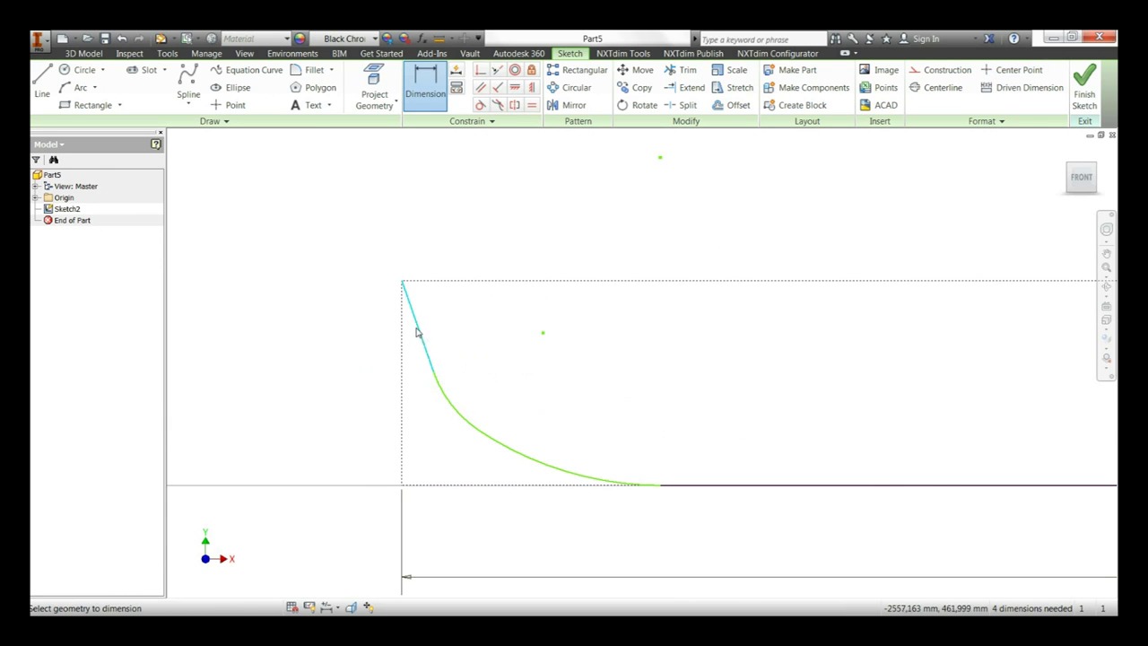
{"action": "left_click", "coordinate": [426, 519]}
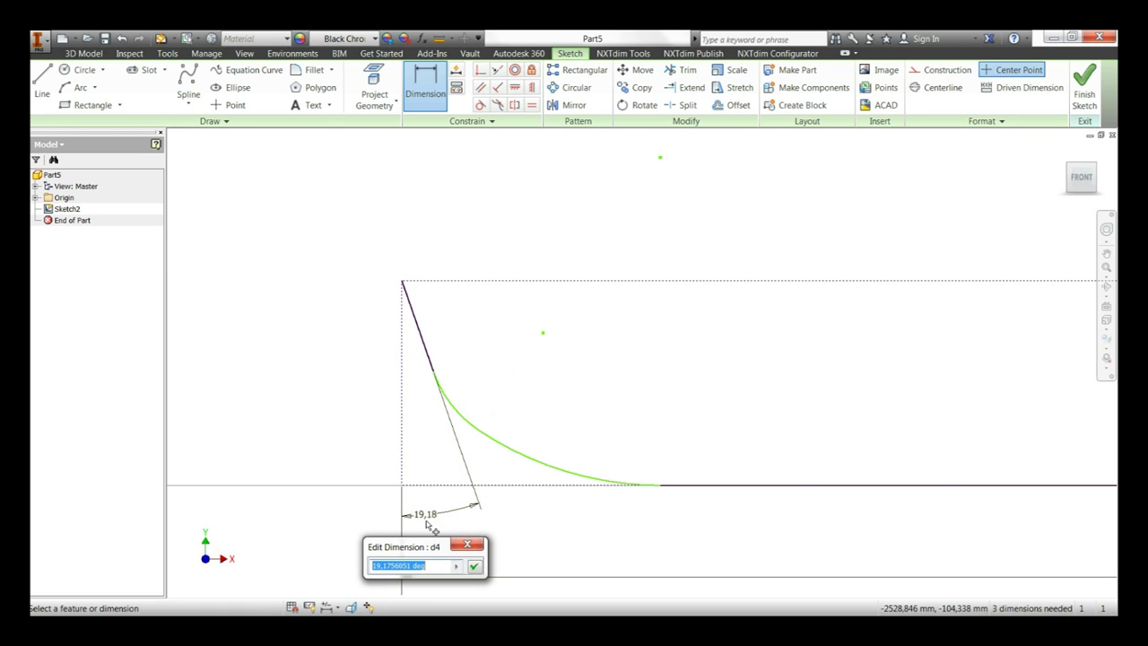
{"action": "key", "text": "Return"}
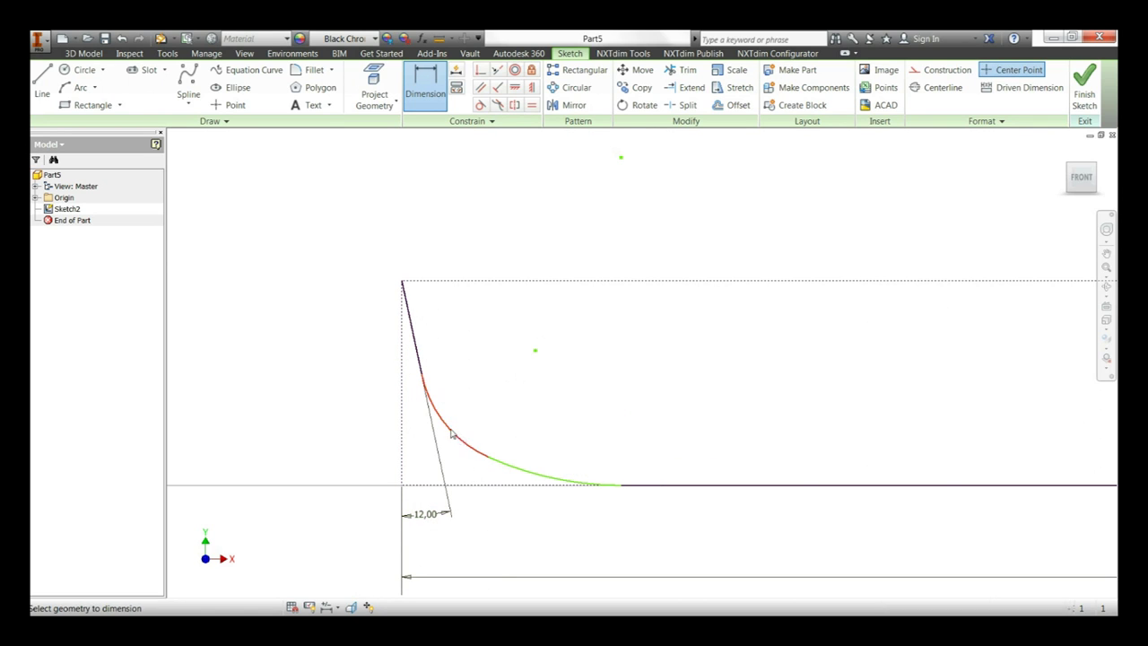
Dimension the arcs to R300 and R1250 and the flat base line to 2000
{"action": "left_click", "coordinate": [478, 406]}
{"action": "type", "text": "300"}
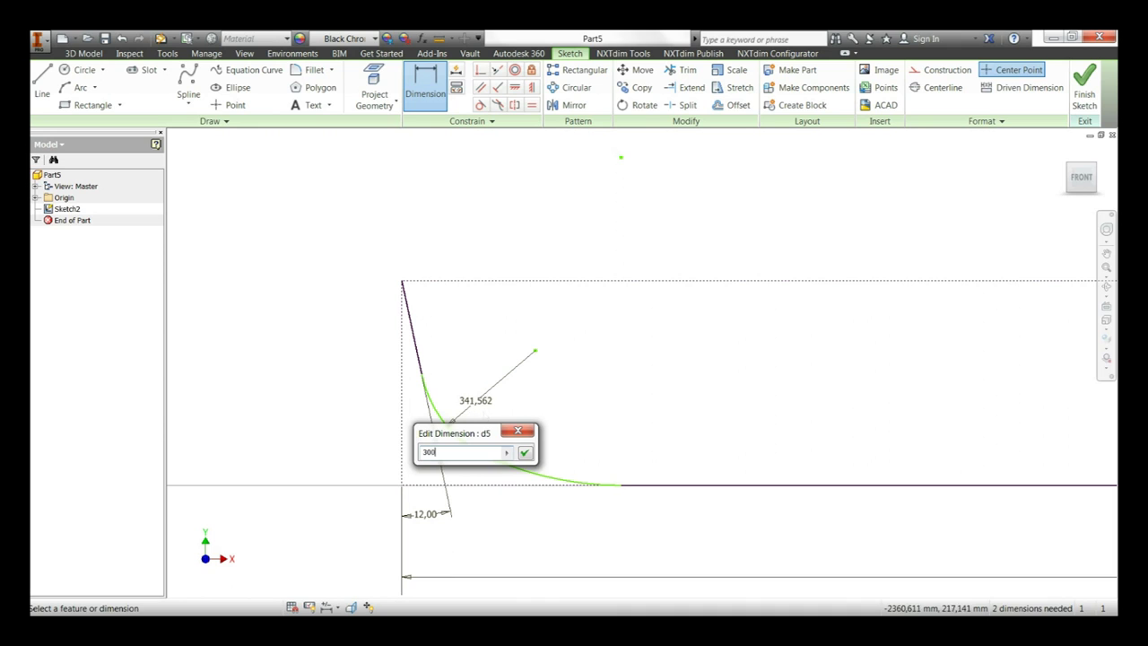
{"action": "key", "text": "Return"}
{"action": "left_click", "coordinate": [530, 474]}
{"action": "left_click", "coordinate": [553, 426]}
{"action": "type", "text": "1250"}
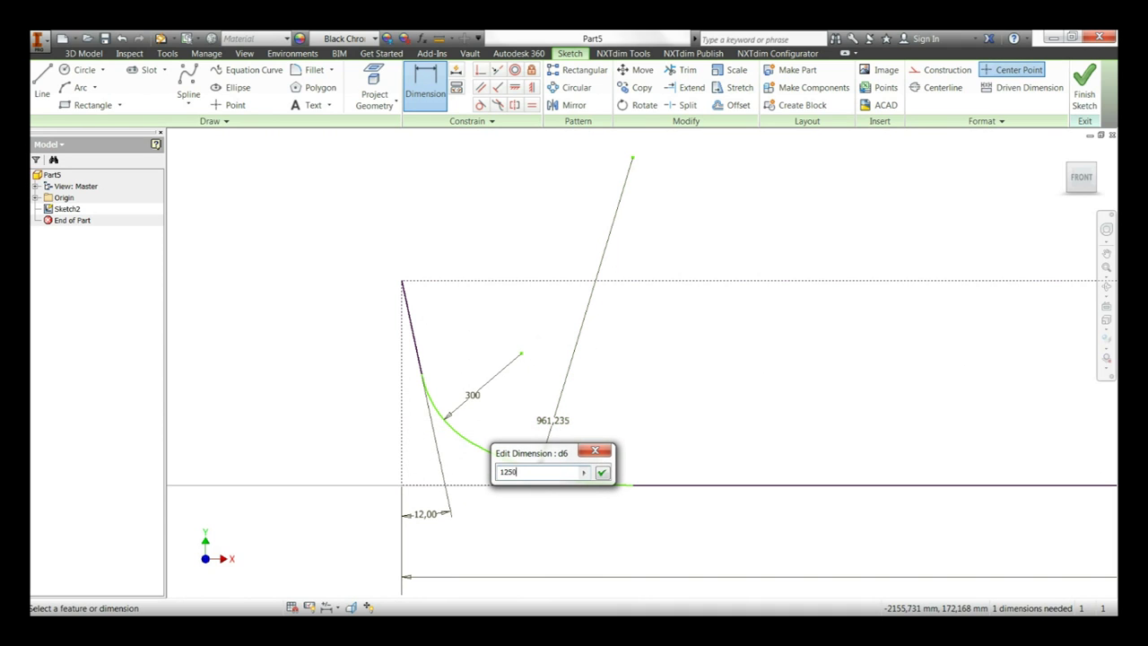
{"action": "key", "text": "Return"}
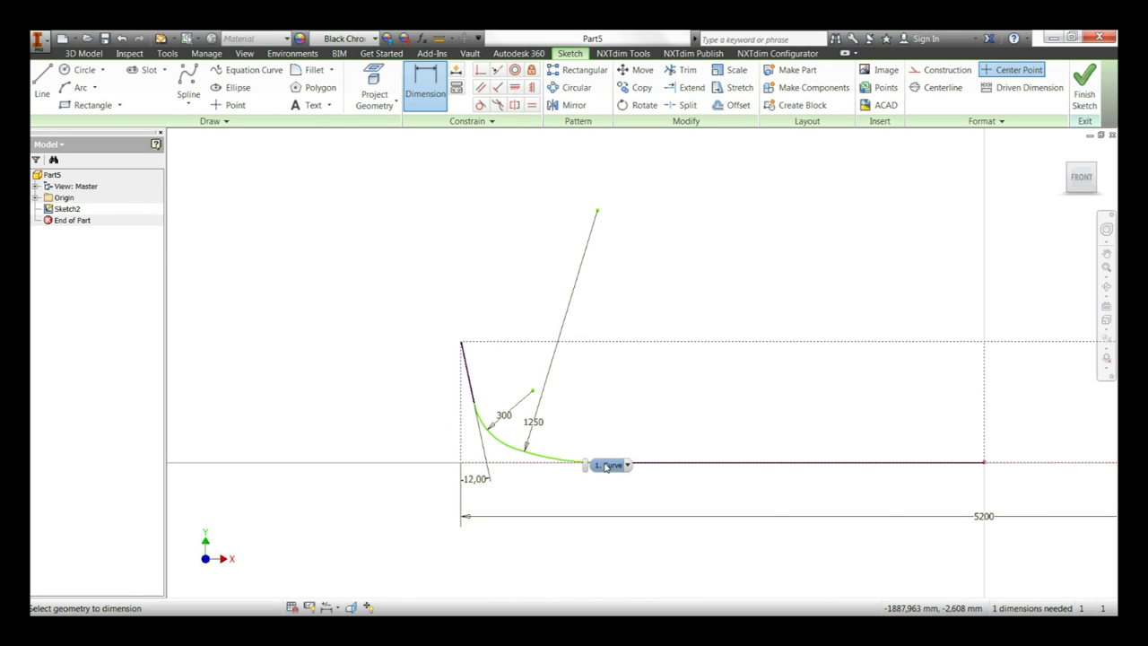
{"action": "left_click", "coordinate": [607, 466]}
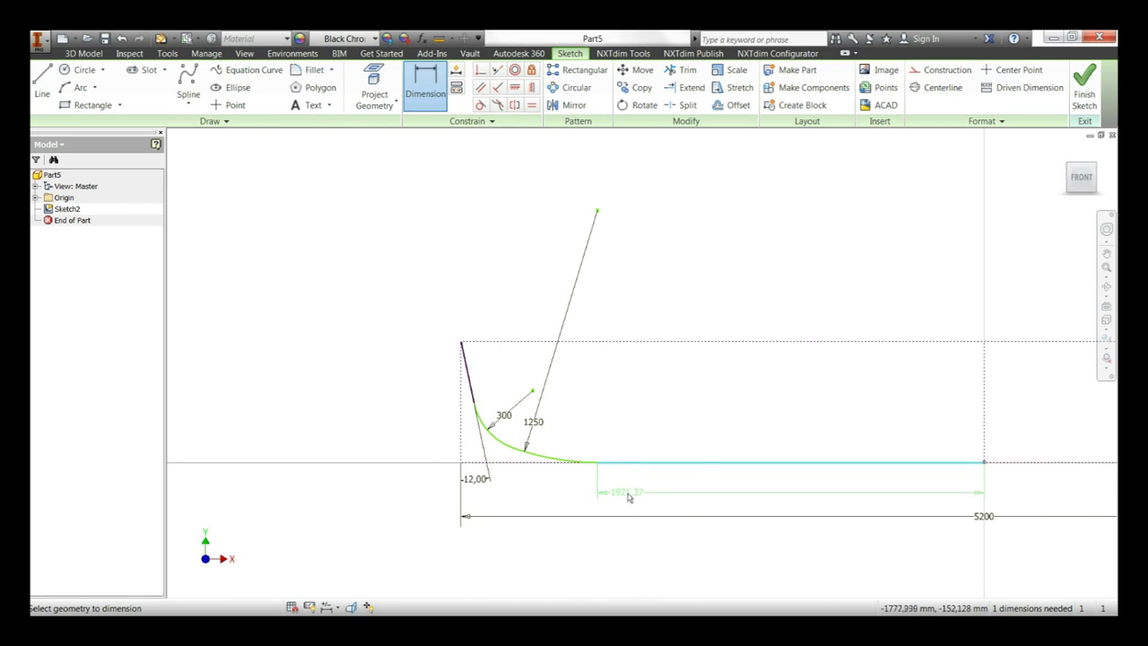
{"action": "left_click", "coordinate": [629, 499]}
{"action": "type", "text": "0"}
{"action": "key", "text": "Return"}
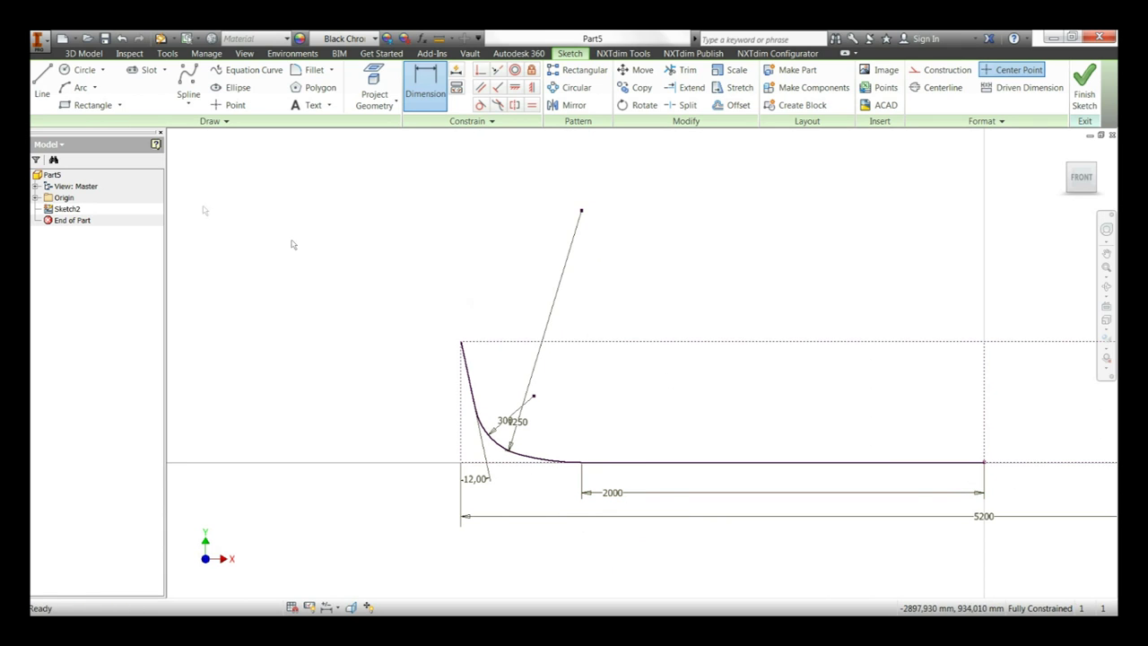
{"action": "left_click", "coordinate": [188, 79]}
{"action": "left_click", "coordinate": [189, 79]}
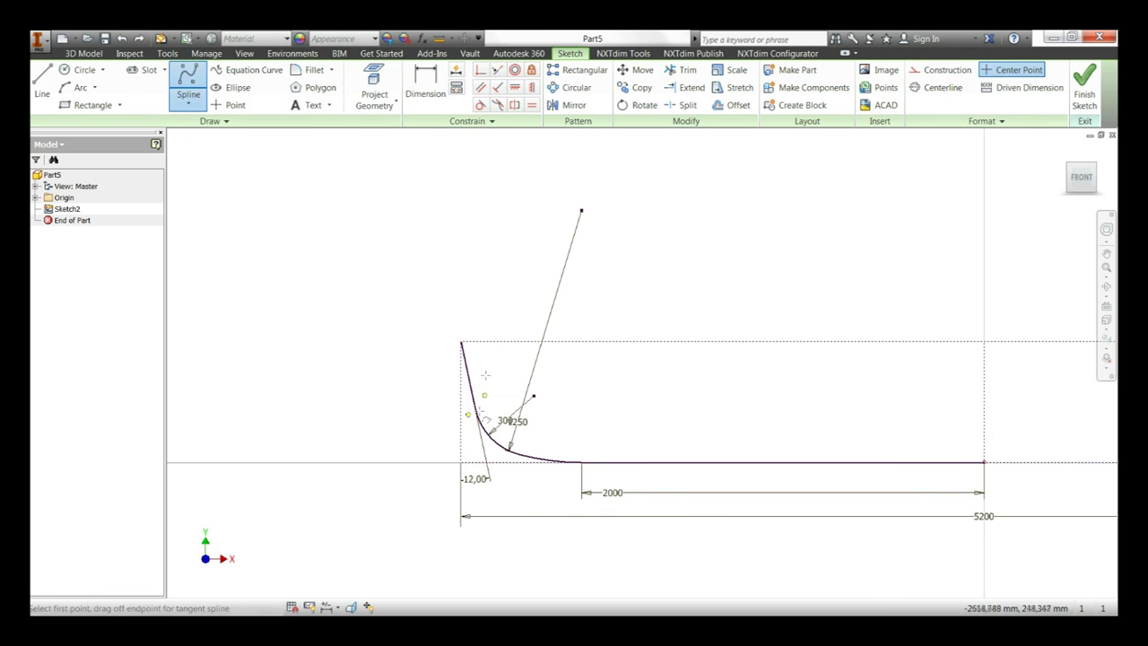
Draw a spline sheer line from the profile's top-left corner to the right edge
{"action": "left_click", "coordinate": [461, 342]}
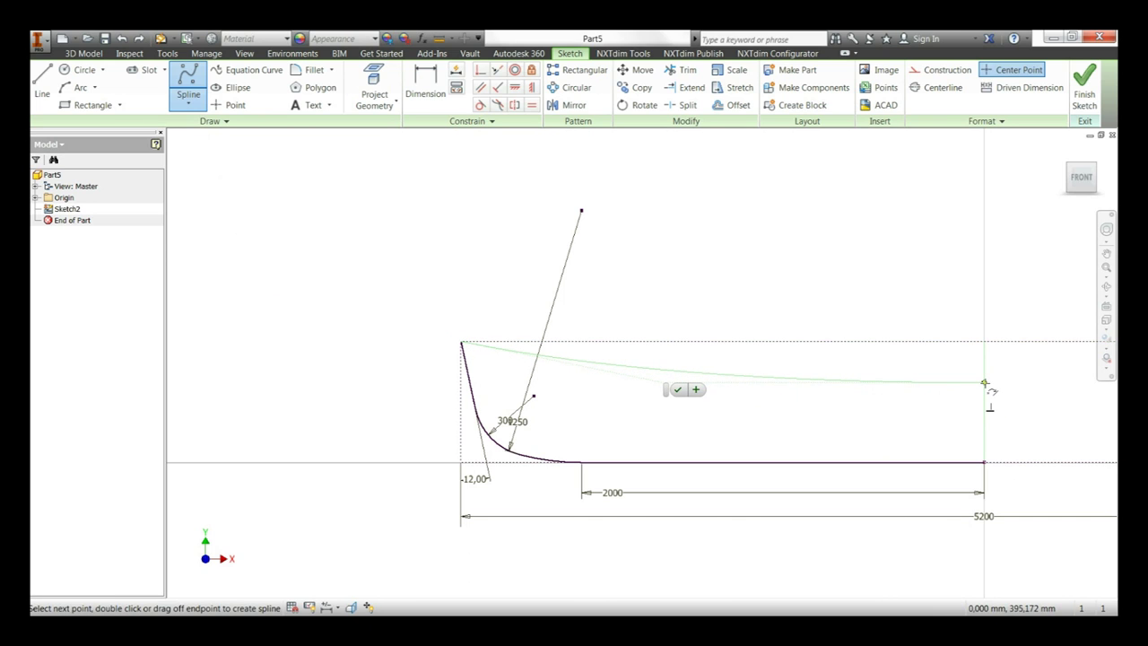
{"action": "right_click", "coordinate": [926, 274]}
{"action": "left_click", "coordinate": [942, 276]}
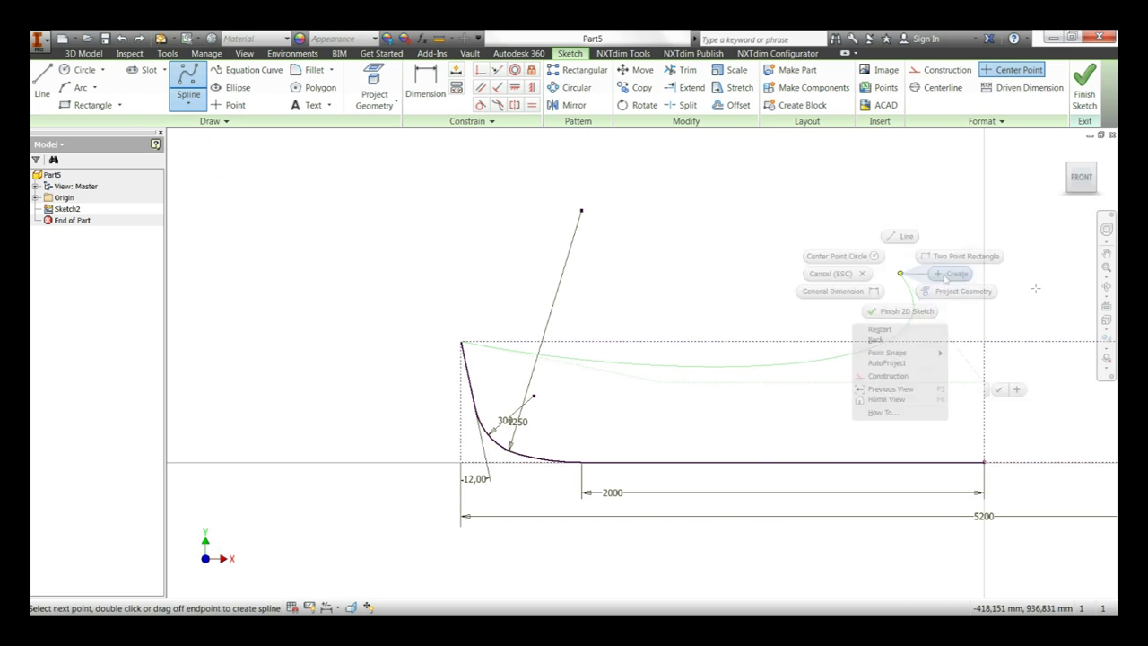
{"action": "right_click", "coordinate": [784, 277]}
{"action": "left_click", "coordinate": [820, 276]}
Set the spline's right end 450 above the base and adjust its shape
{"action": "right_click", "coordinate": [816, 275]}
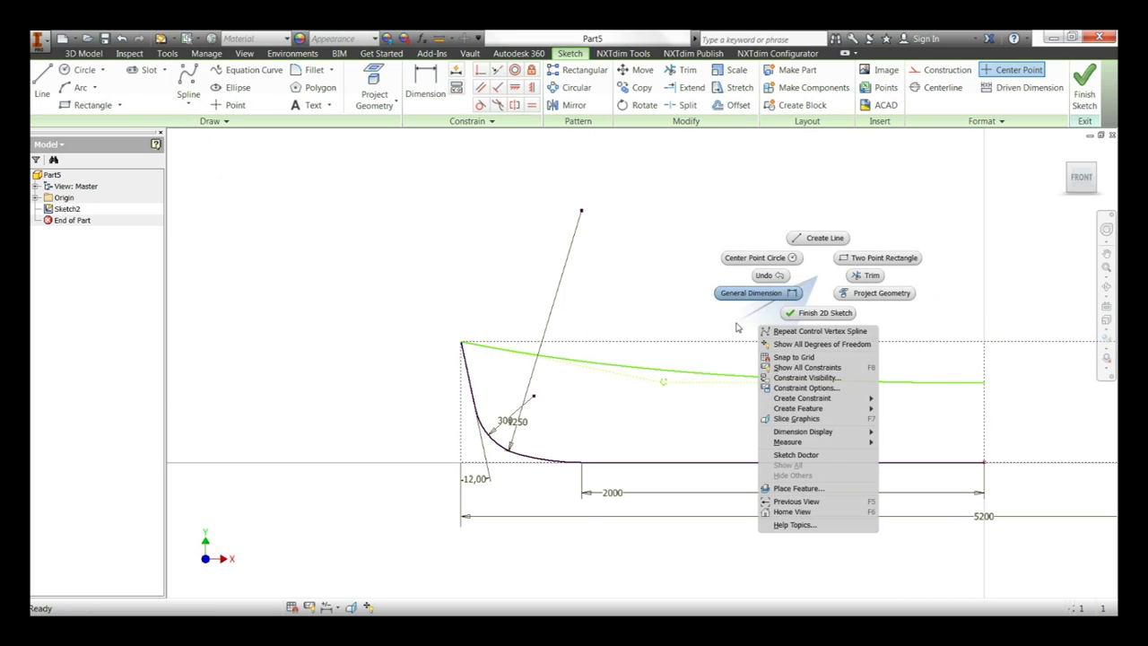
{"action": "left_click", "coordinate": [764, 293]}
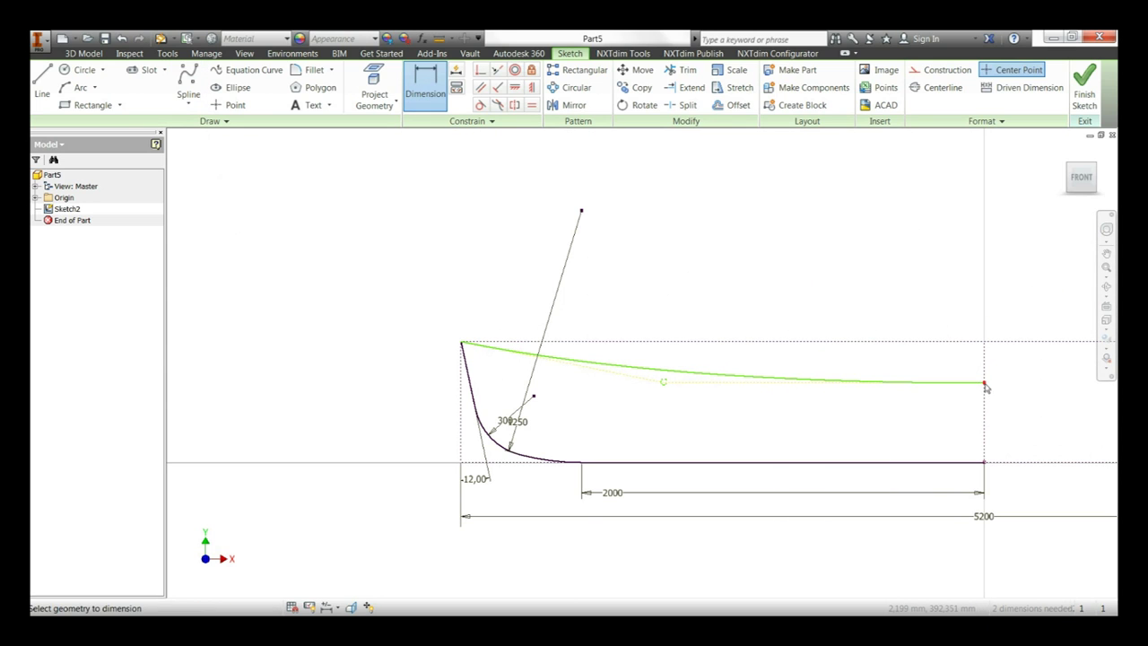
{"action": "left_click", "coordinate": [1026, 430]}
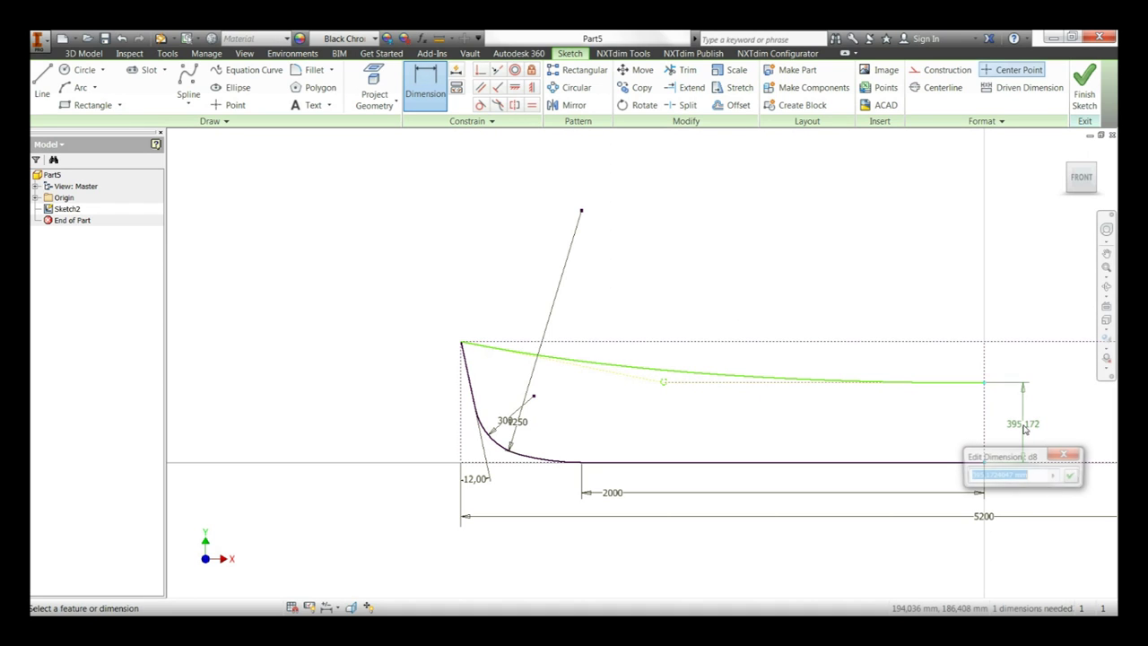
{"action": "type", "text": "450"}
{"action": "key", "text": "Return"}
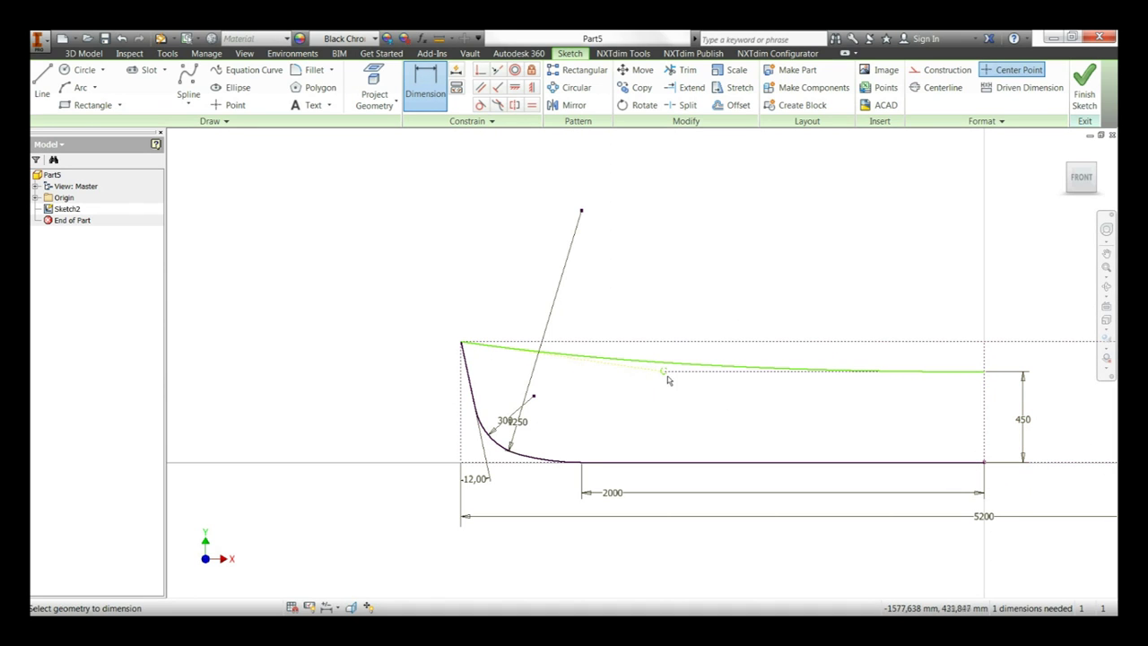
{"action": "key", "text": "Escape"}
{"action": "left_click_drag", "start_coordinate": [663, 374], "coordinate": [629, 402]}
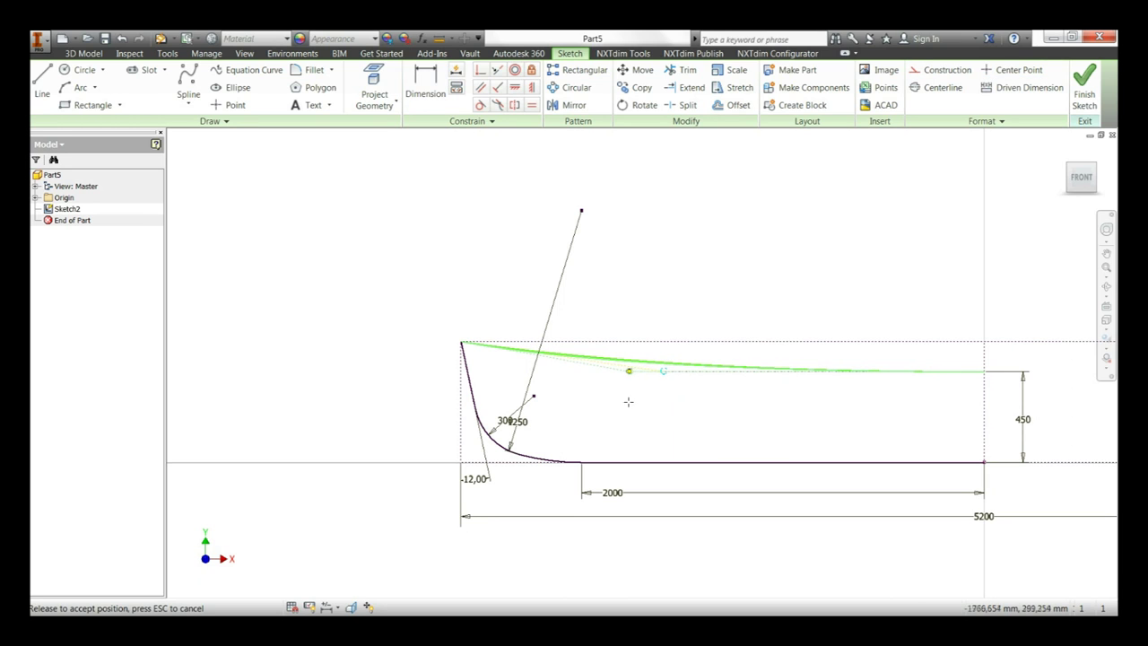
{"action": "key", "text": "Escape"}
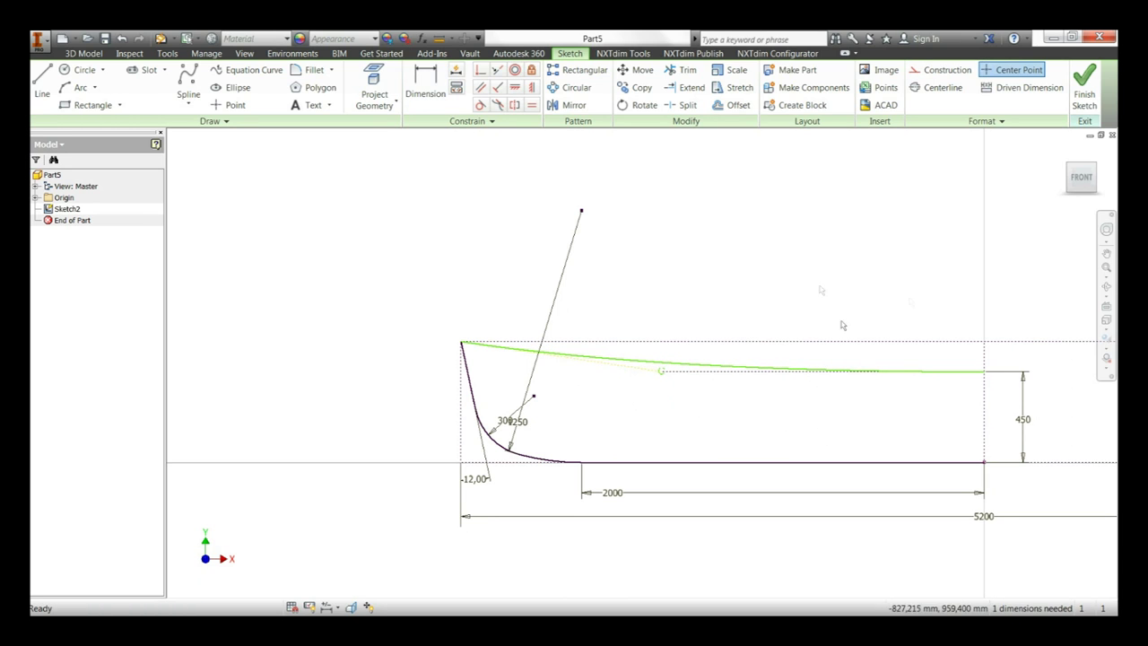
Finish Sketch2, create Work Plane1 through the sheer line angled to the XZ Plane, and sketch on it
{"action": "left_click", "coordinate": [1084, 85]}
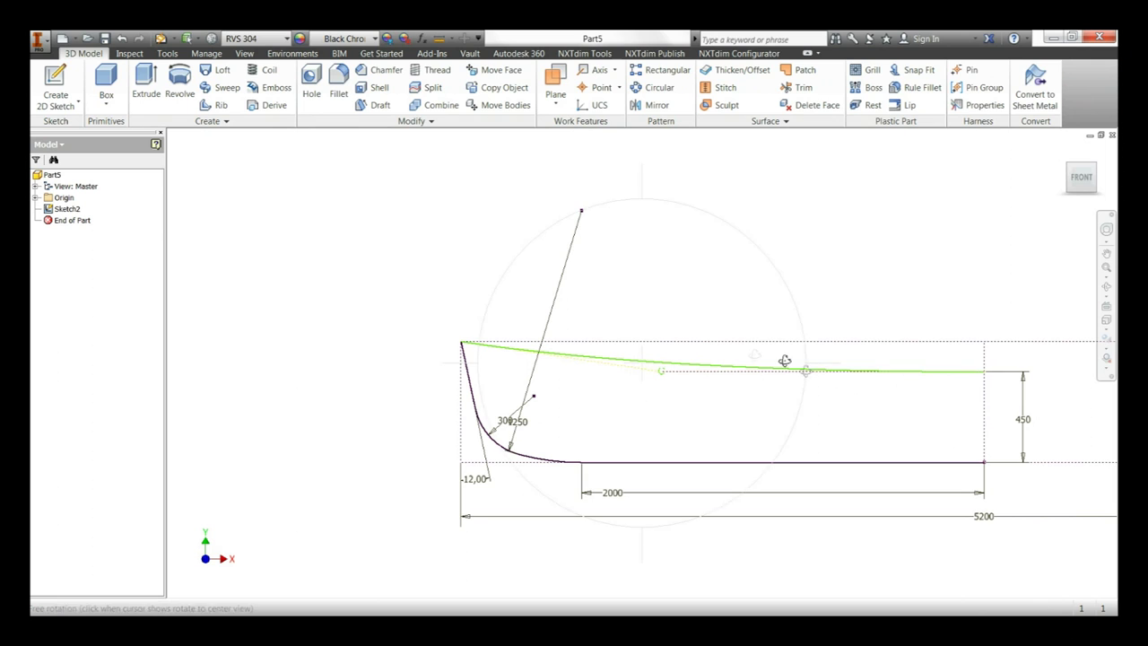
{"action": "middle_click_drag", "start_coordinate": [806, 371], "coordinate": [743, 468], "text": "shift"}
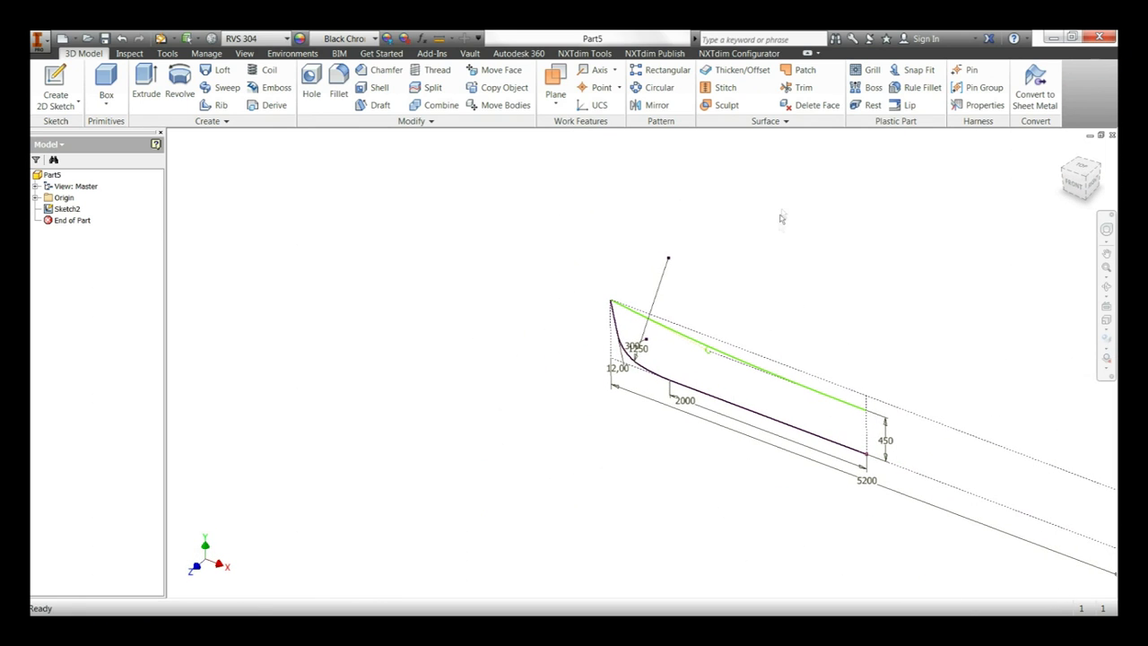
{"action": "left_click", "coordinate": [546, 76]}
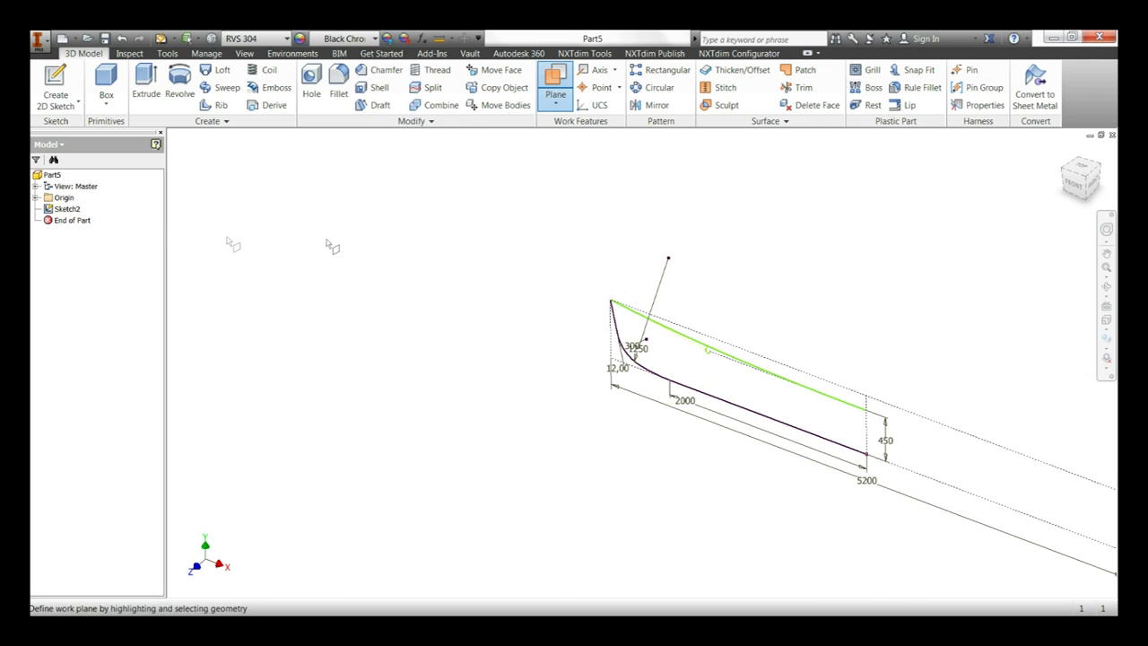
{"action": "left_click", "coordinate": [36, 197]}
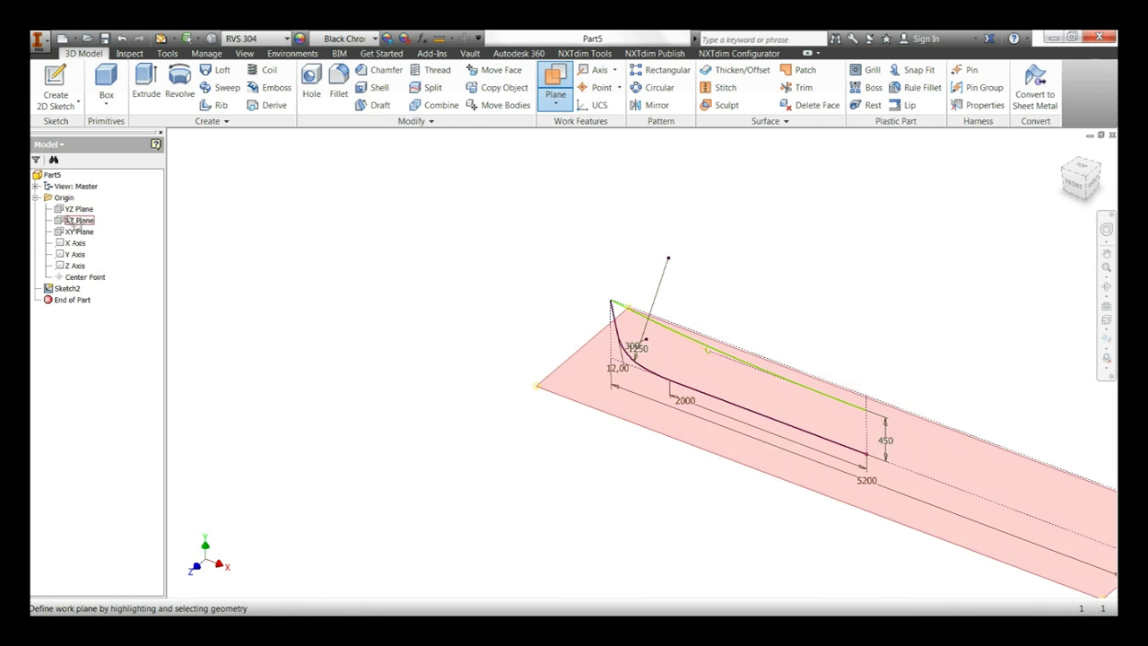
{"action": "left_click", "coordinate": [71, 223]}
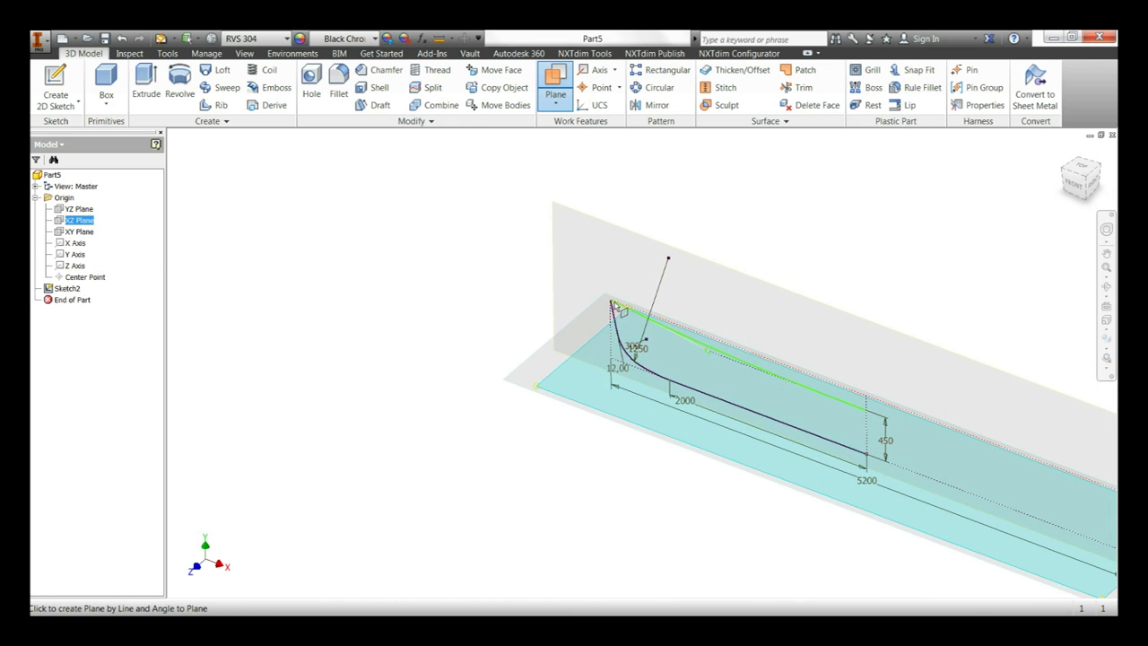
{"action": "left_click", "coordinate": [616, 306]}
{"action": "left_click", "coordinate": [599, 238]}
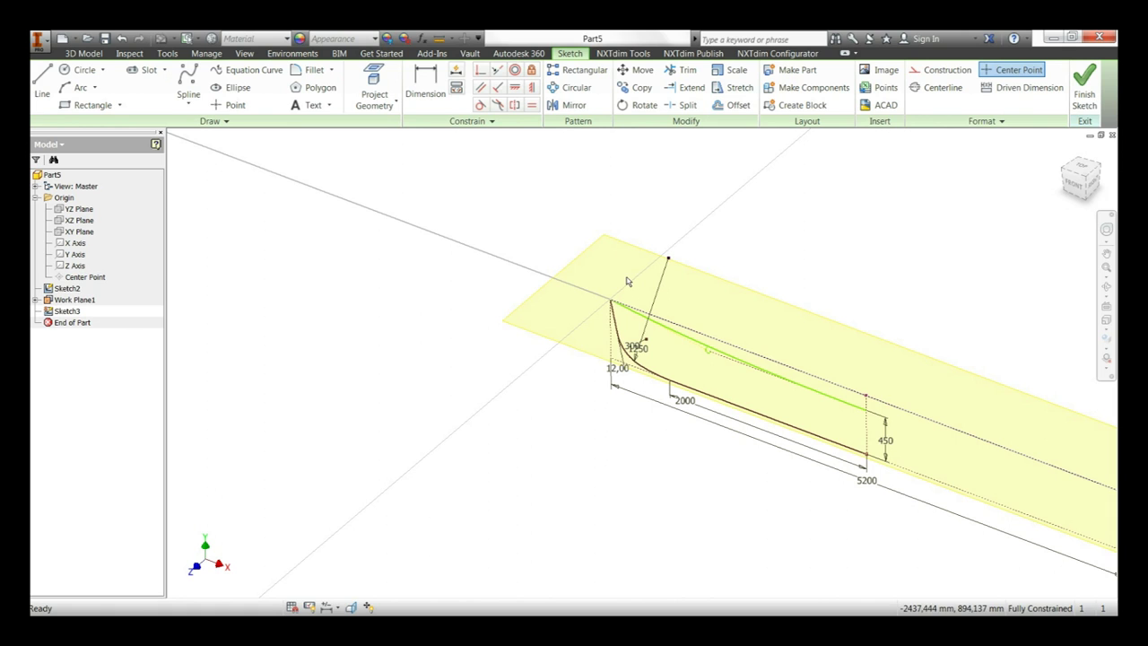
Turn the view to look straight at the new Sketch3 plane
{"action": "key", "text": "Page_Up"}
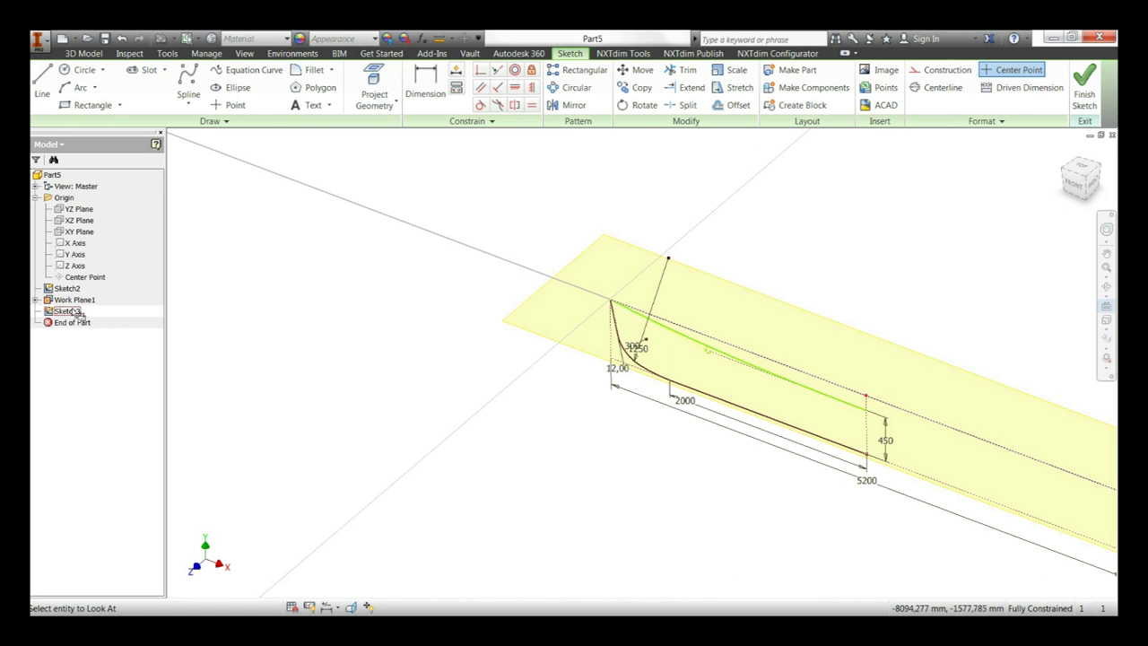
{"action": "left_click", "coordinate": [74, 312]}
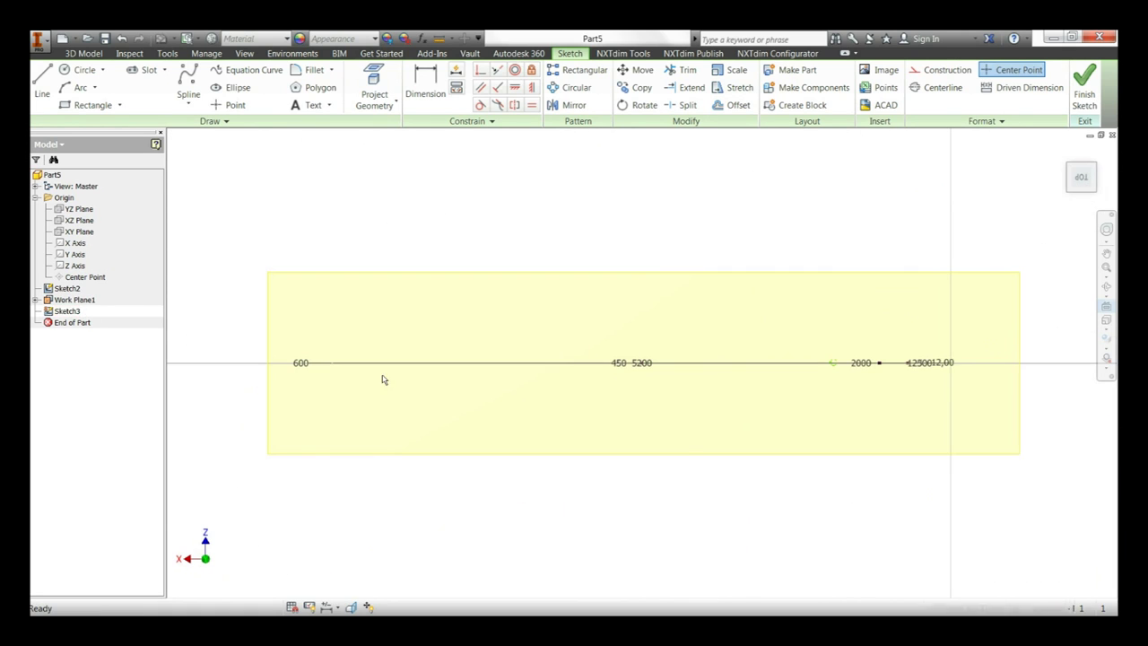
{"action": "left_click", "coordinate": [188, 82]}
{"action": "left_click", "coordinate": [374, 89]}
{"action": "key", "text": "F4"}
{"action": "mouse_move", "coordinate": [833, 366]}
{"action": "left_mouse_down"}
{"action": "mouse_move", "coordinate": [783, 369]}
{"action": "mouse_move", "coordinate": [1026, 393]}
{"action": "left_mouse_up"}
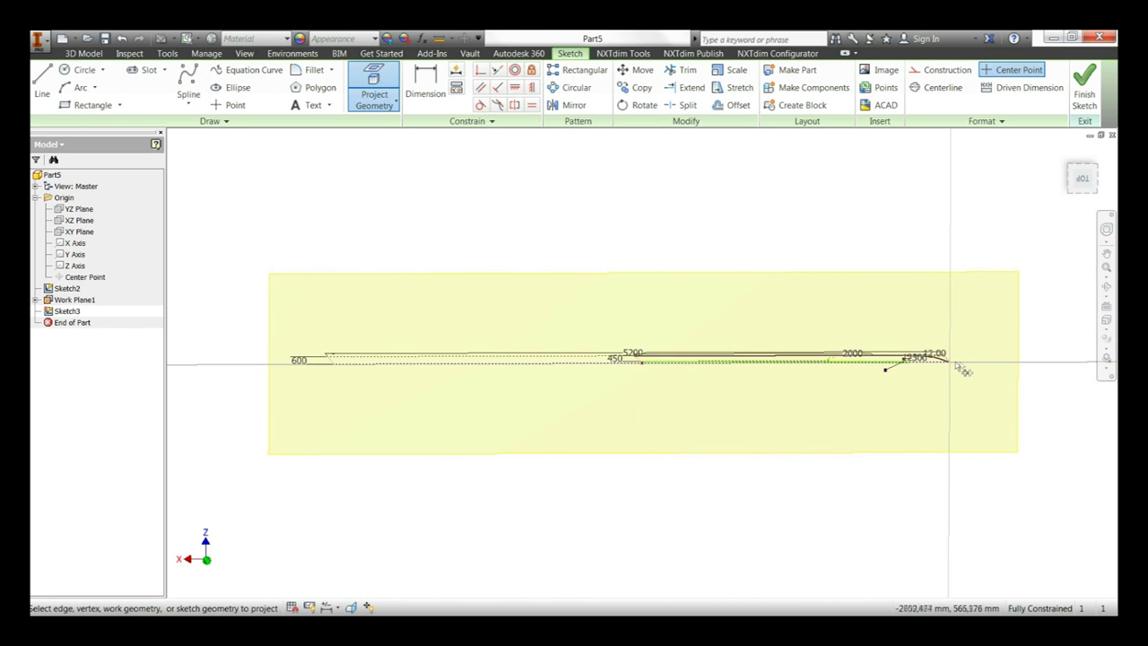
{"action": "key", "text": "F5"}
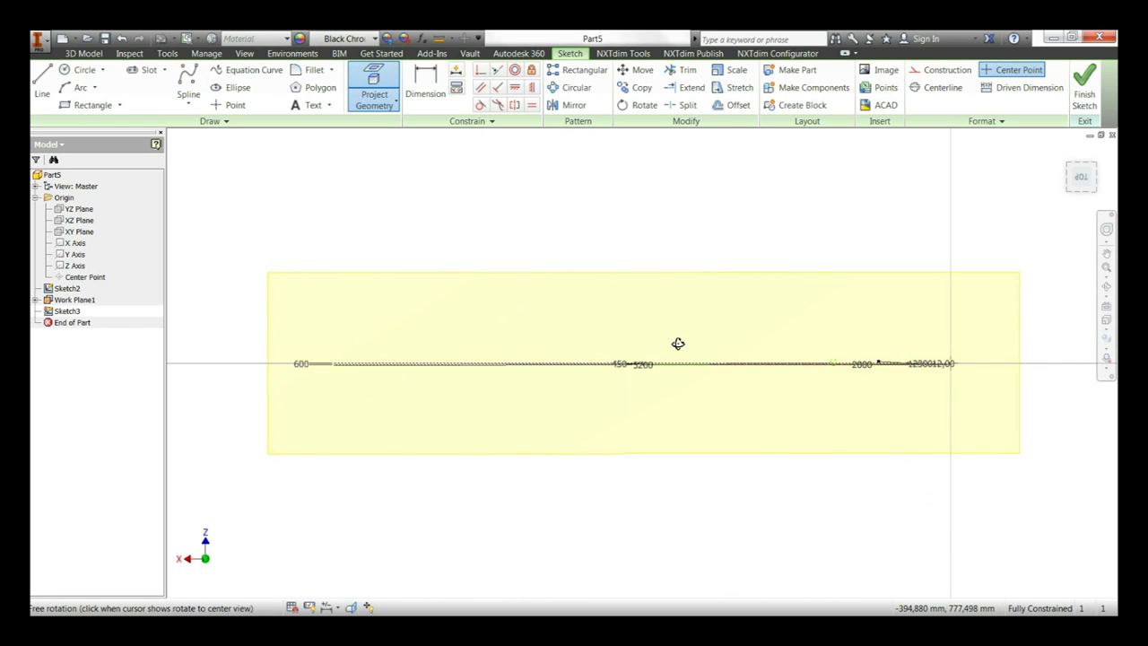
Draw the plan-view hull spline starting from the sheer line's end
{"action": "left_click", "coordinate": [188, 82]}
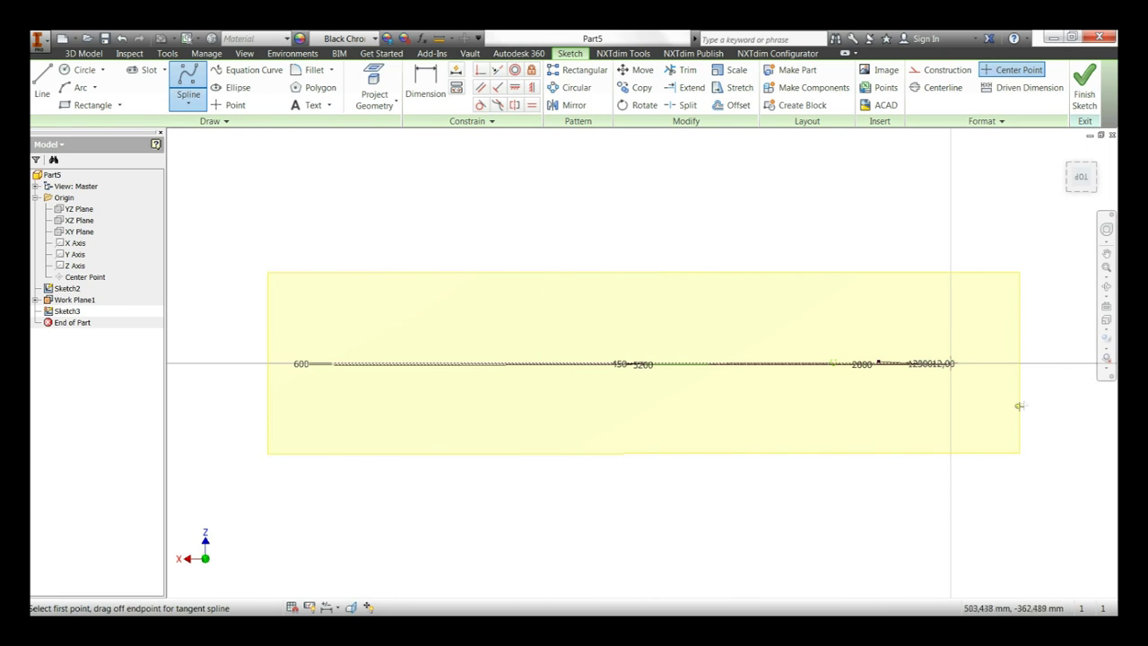
{"action": "left_click", "coordinate": [950, 363]}
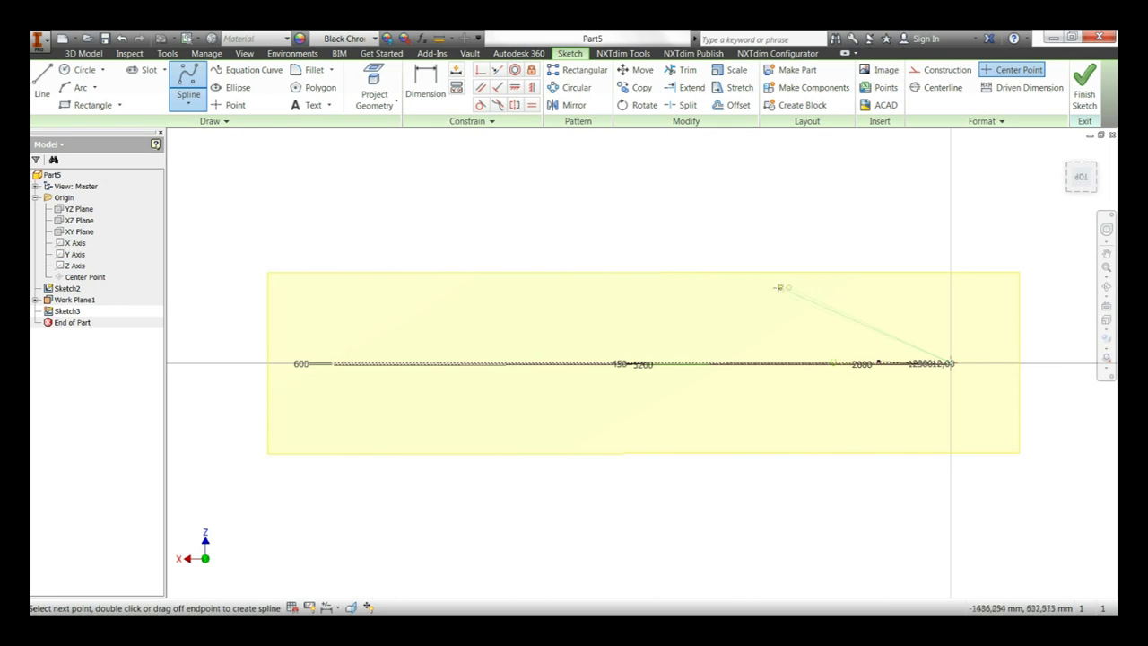
{"action": "right_click", "coordinate": [662, 289]}
{"action": "left_click", "coordinate": [700, 294]}
{"action": "mouse_move", "coordinate": [723, 390]}
{"action": "middle_mouse_down", "text": "shift"}
{"action": "mouse_move", "coordinate": [773, 353]}
{"action": "mouse_move", "coordinate": [741, 438]}
{"action": "mouse_move", "coordinate": [672, 418]}
{"action": "mouse_move", "coordinate": [625, 321]}
{"action": "middle_mouse_up", "text": "shift"}
Apply a vertical constraint to the spline's end line, viewed from the top
{"action": "key", "text": "i"}
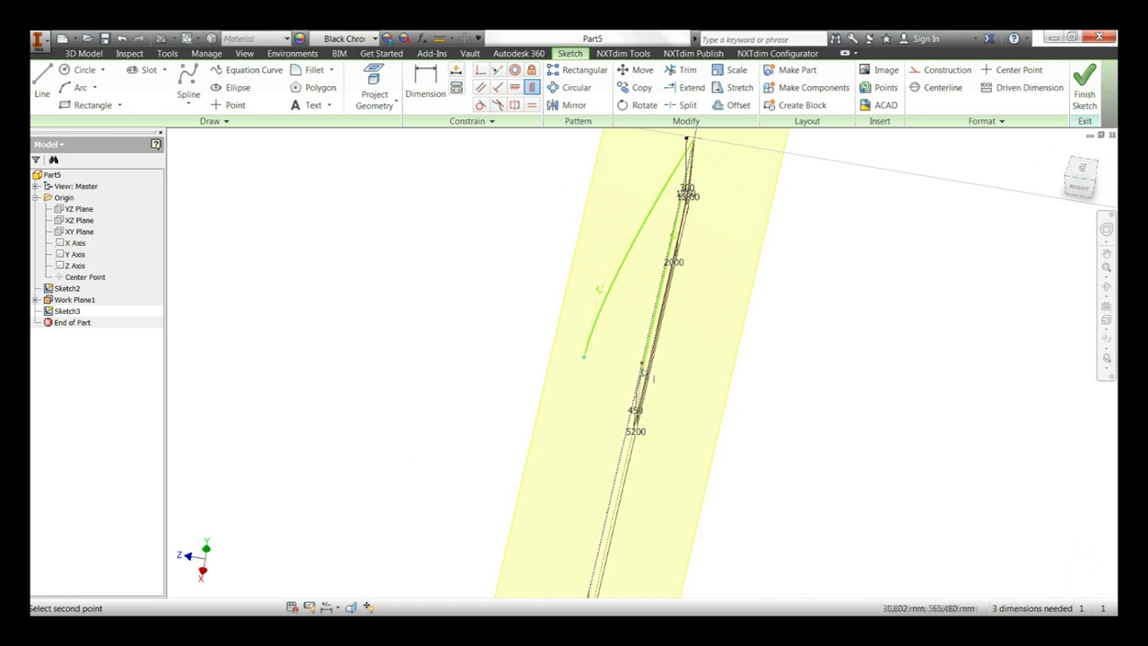
{"action": "right_click", "coordinate": [691, 351]}
{"action": "left_click", "coordinate": [787, 350]}
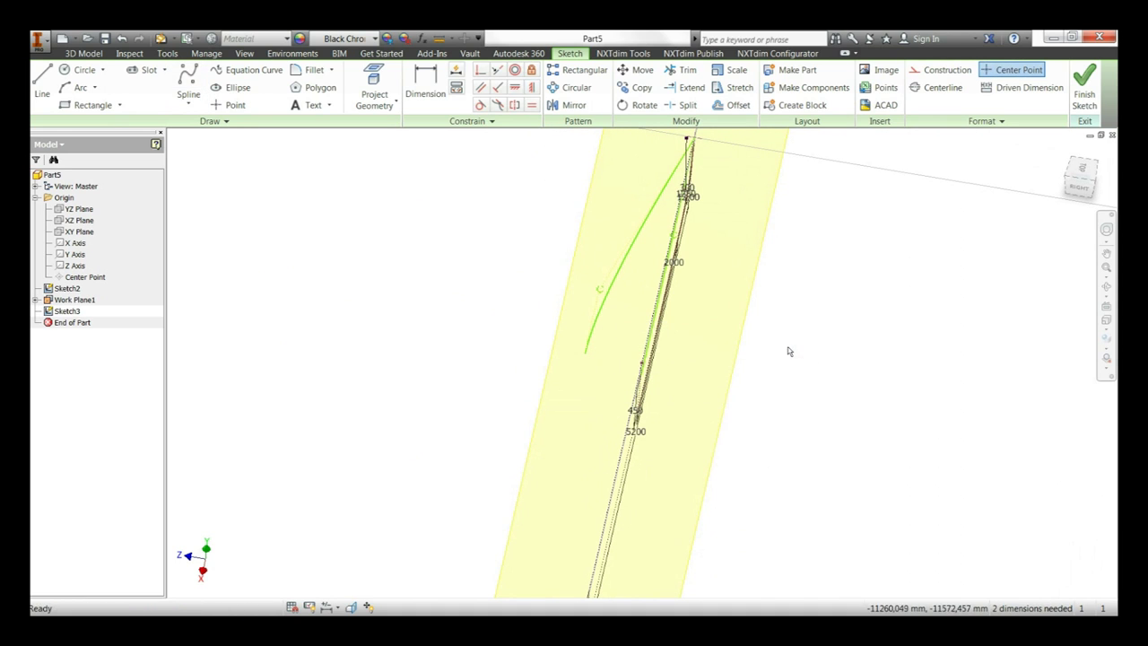
{"action": "left_click", "coordinate": [1088, 173]}
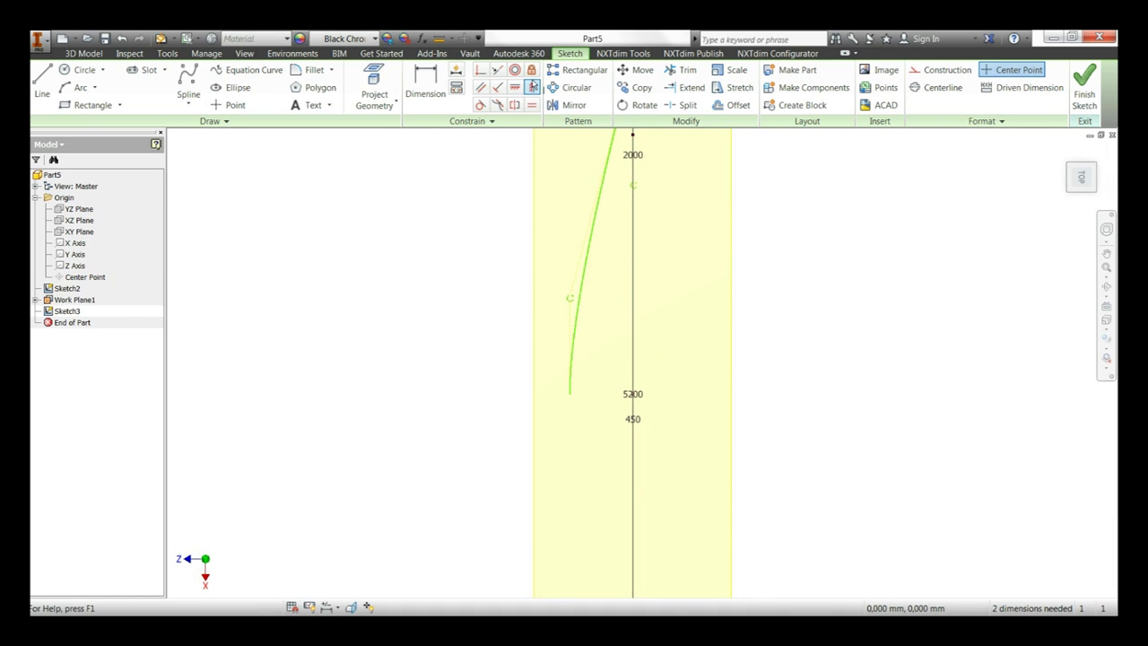
{"action": "left_click", "coordinate": [568, 311]}
{"action": "left_click", "coordinate": [314, 152]}
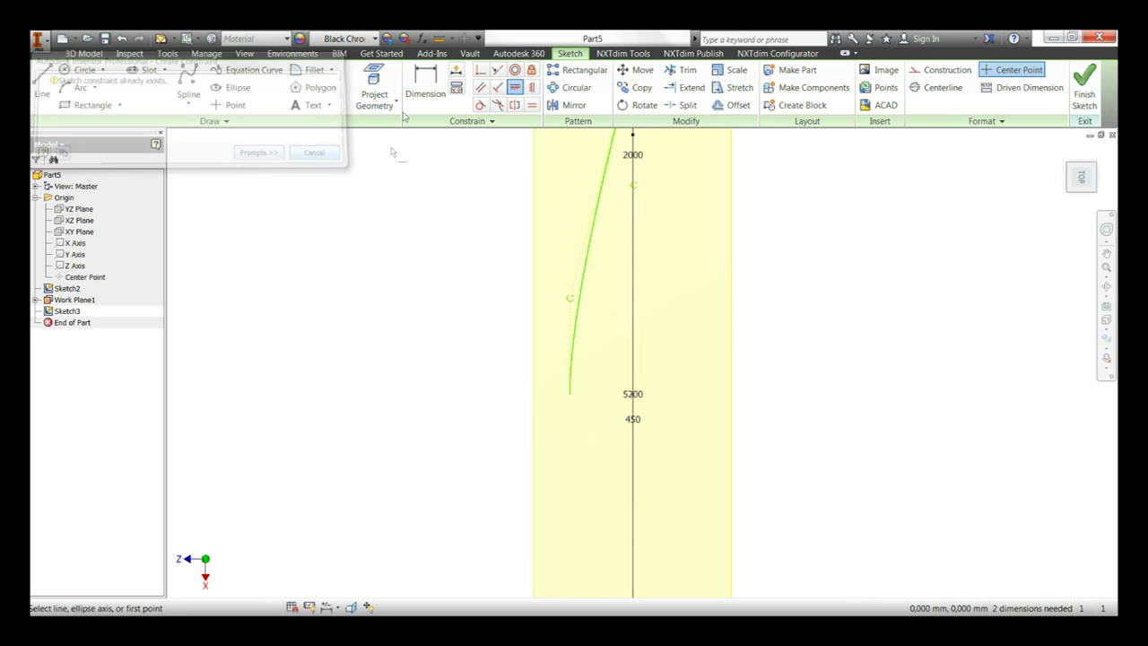
Dimension the spline end 480 from the centreline, reshape the curve, and finish Sketch3
{"action": "left_click", "coordinate": [425, 90]}
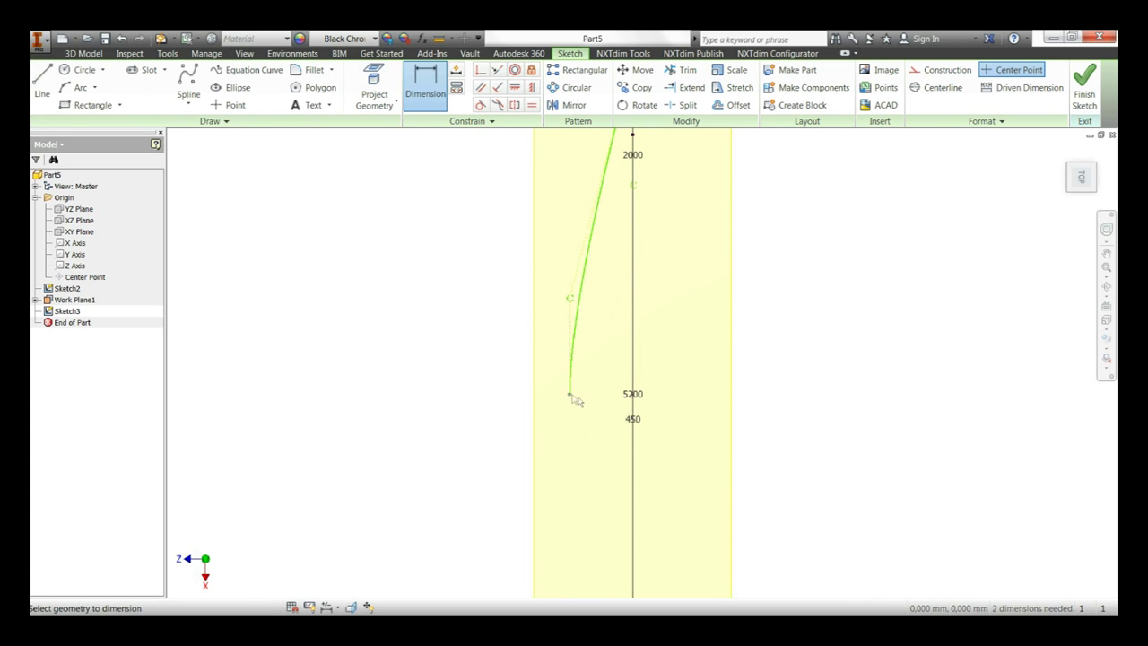
{"action": "left_click", "coordinate": [614, 410]}
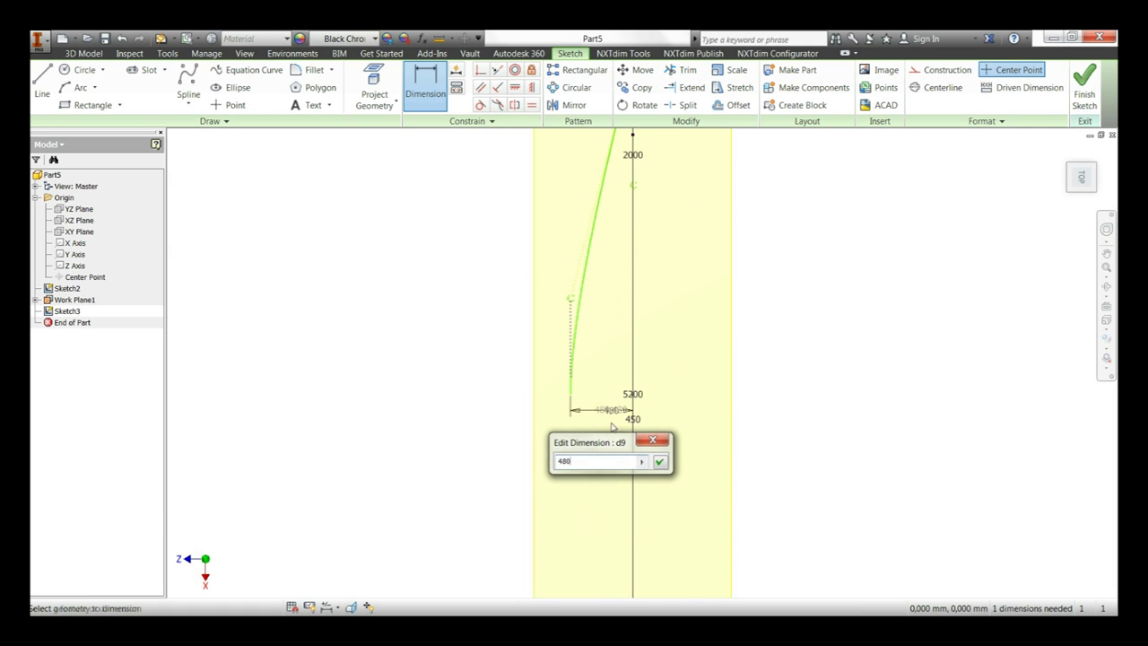
{"action": "key", "text": "Return"}
{"action": "scroll", "coordinate": [519, 438], "scroll_direction": "down", "scroll_amount": 3}
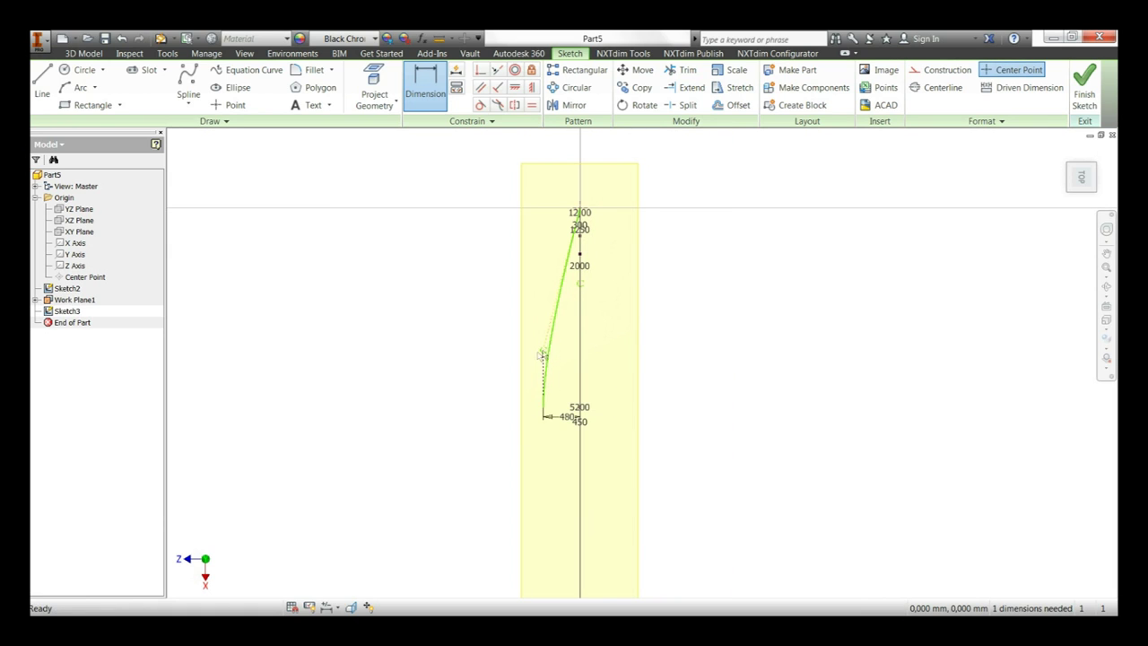
{"action": "key", "text": "Escape"}
{"action": "mouse_move", "coordinate": [543, 351]}
{"action": "left_mouse_down"}
{"action": "mouse_move", "coordinate": [543, 277]}
{"action": "mouse_move", "coordinate": [542, 316]}
{"action": "left_mouse_up"}
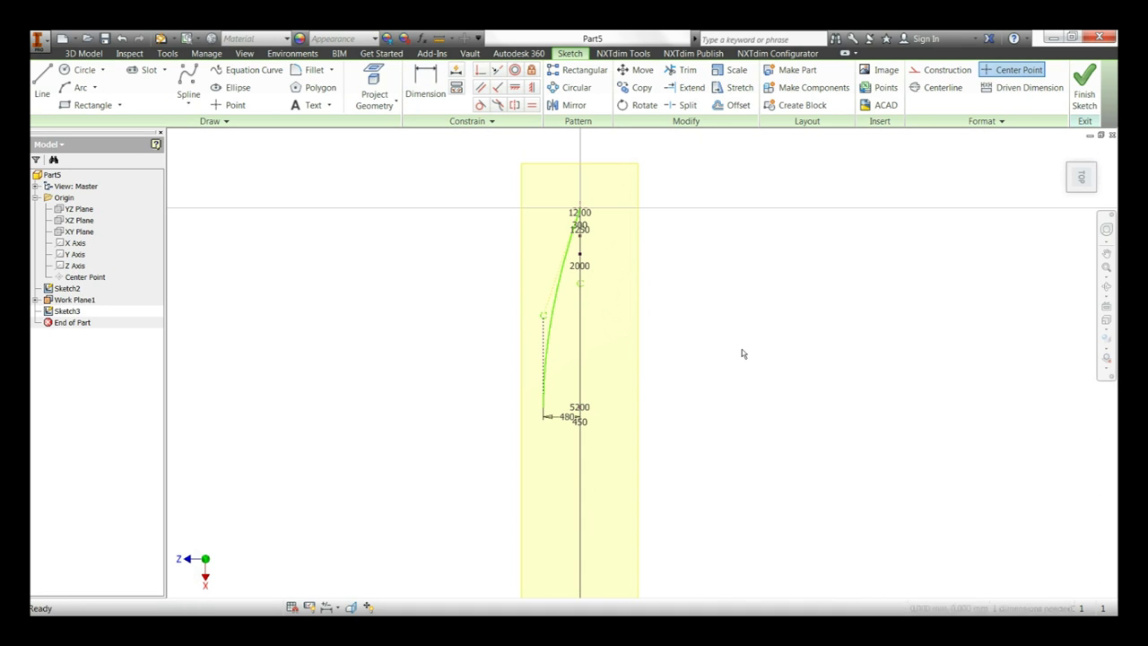
{"action": "left_click", "coordinate": [1087, 87]}
{"action": "mouse_move", "coordinate": [661, 440]}
{"action": "middle_mouse_down", "text": "shift"}
{"action": "mouse_move", "coordinate": [607, 362]}
{"action": "mouse_move", "coordinate": [686, 399]}
{"action": "mouse_move", "coordinate": [664, 397]}
{"action": "mouse_move", "coordinate": [654, 333]}
{"action": "mouse_move", "coordinate": [663, 349]}
{"action": "middle_mouse_up", "text": "shift"}
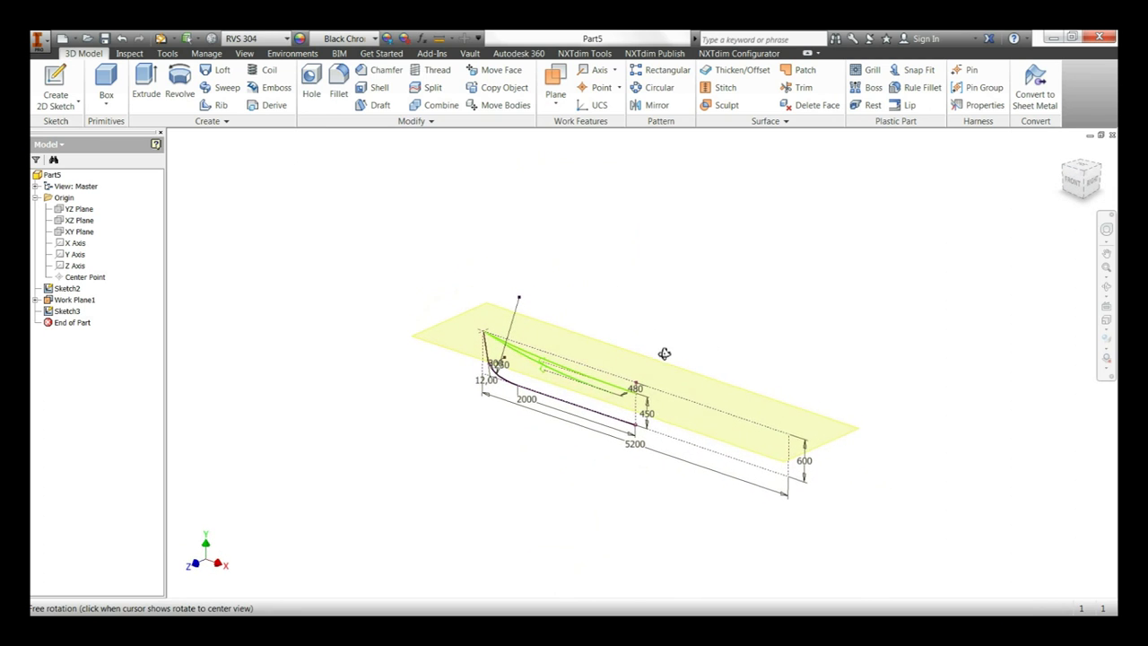
Hide Work Plane1 and create Sketch4 on the vertical centre plane with projected hull end points
{"action": "right_click", "coordinate": [618, 353]}
{"action": "left_click", "coordinate": [651, 366]}
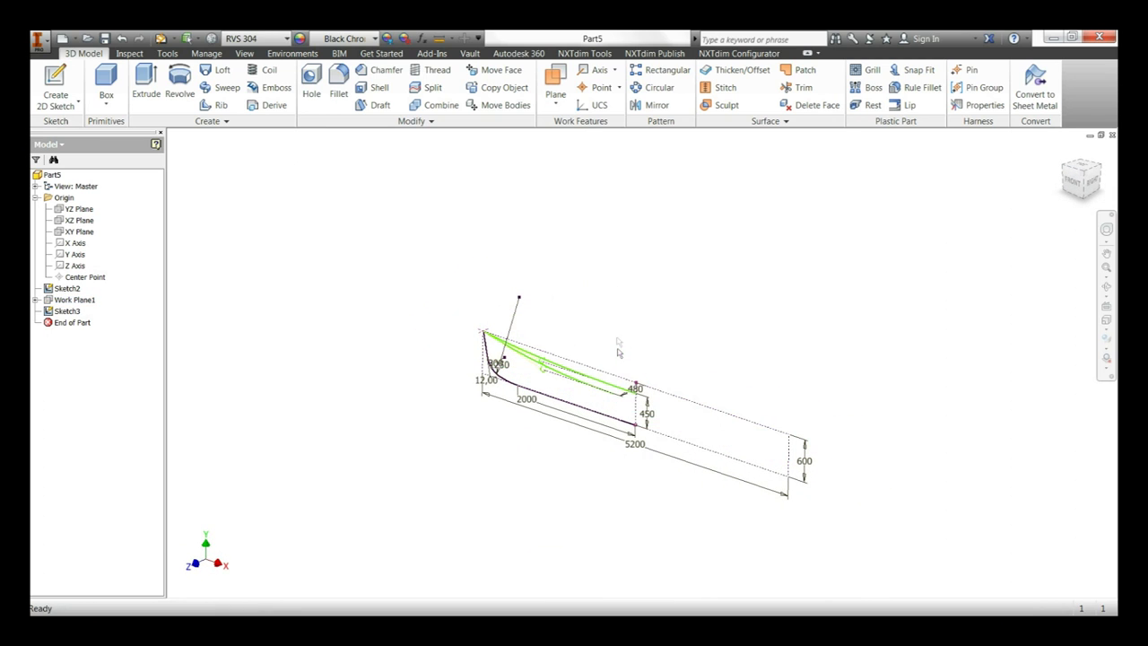
{"action": "right_click", "coordinate": [590, 287]}
{"action": "left_click", "coordinate": [587, 249]}
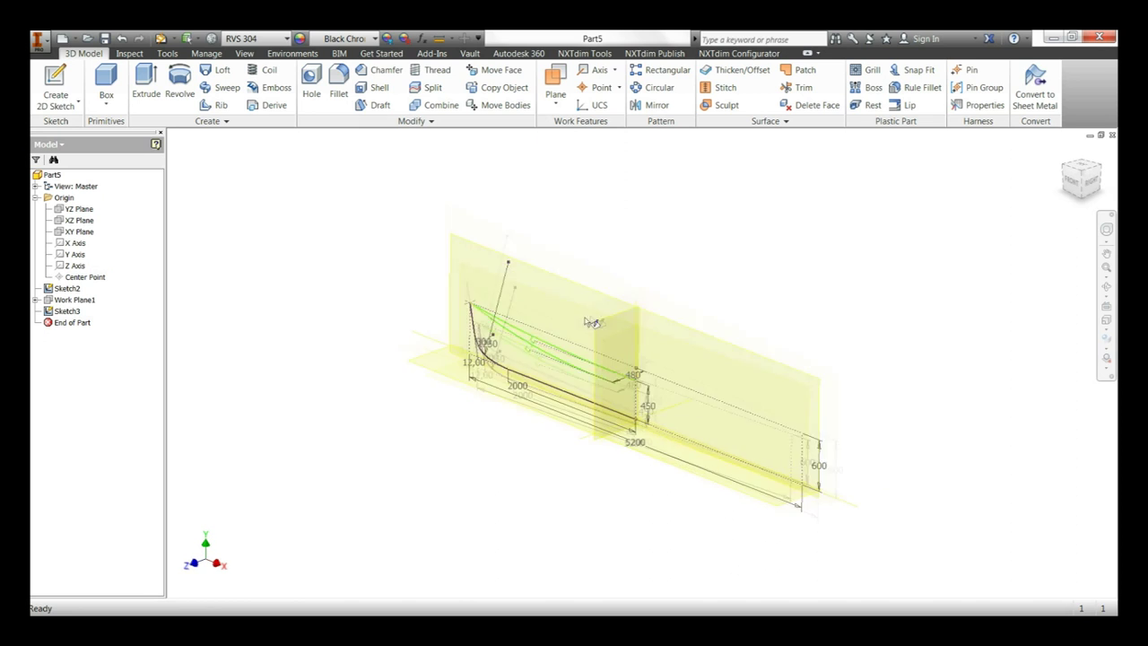
{"action": "left_click", "coordinate": [572, 254]}
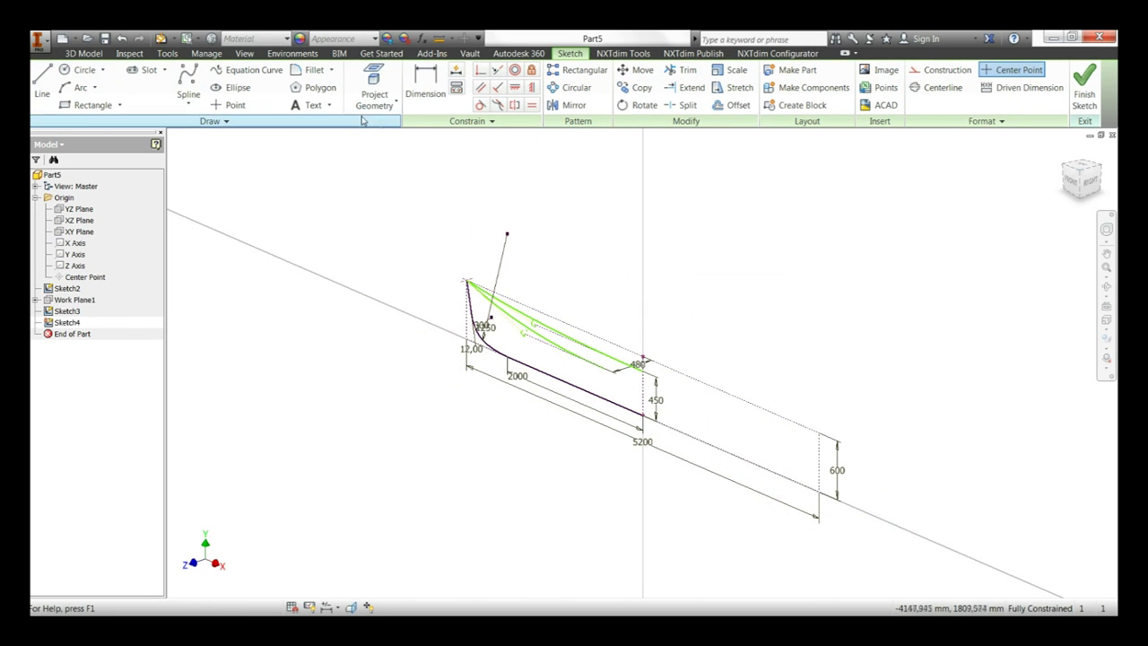
{"action": "left_click", "coordinate": [371, 75]}
{"action": "right_click", "coordinate": [548, 296]}
{"action": "left_click", "coordinate": [544, 251]}
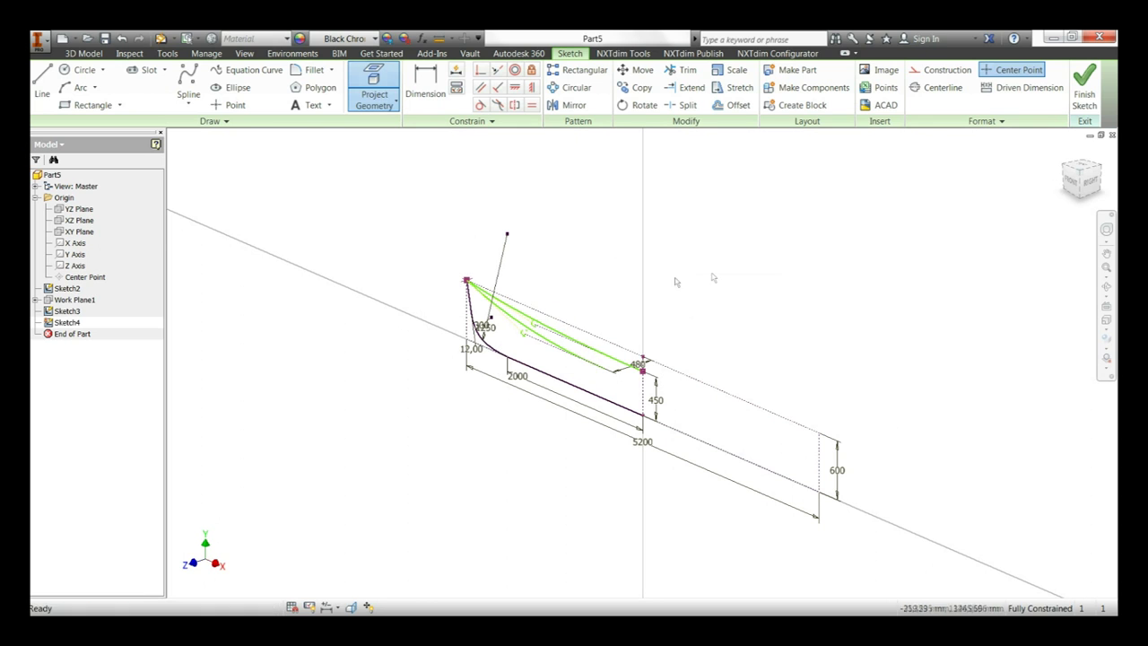
{"action": "left_click", "coordinate": [1092, 98]}
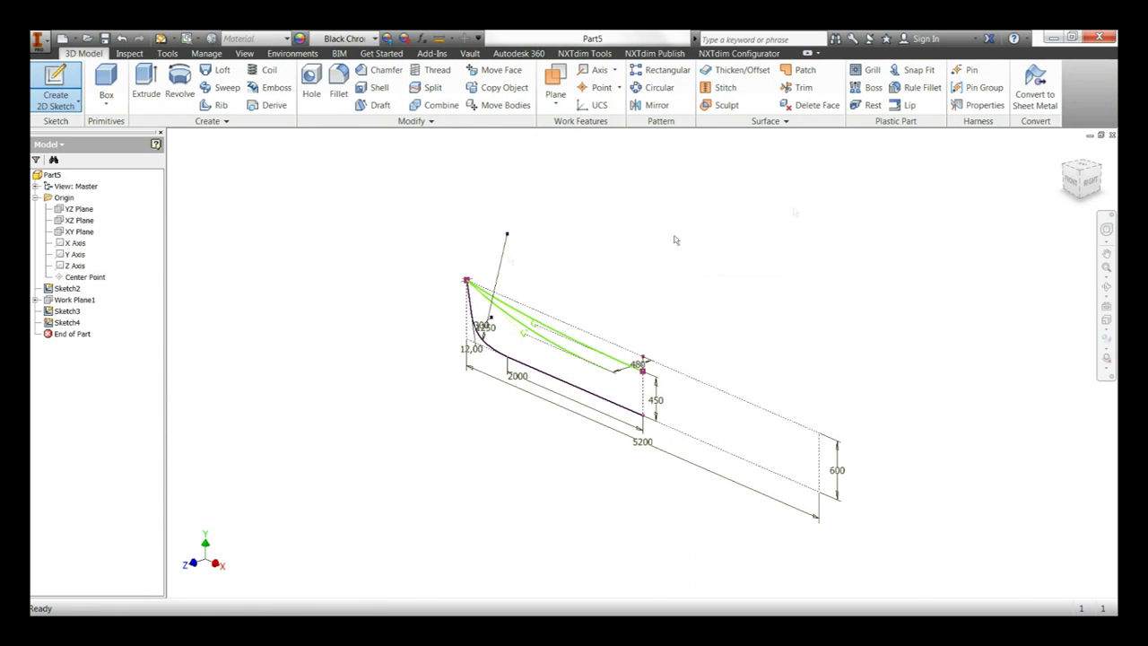
Reopen Sketch2 for editing, finish it again, and start a new 3D sketch
{"action": "double_click", "coordinate": [69, 289]}
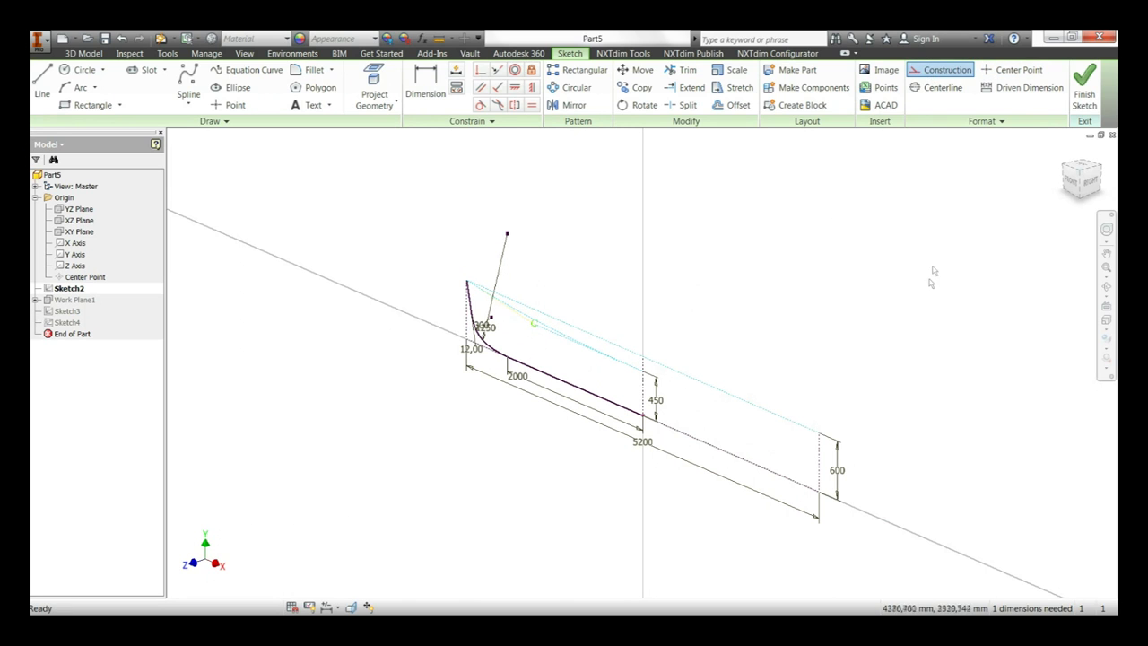
{"action": "left_click", "coordinate": [1084, 89]}
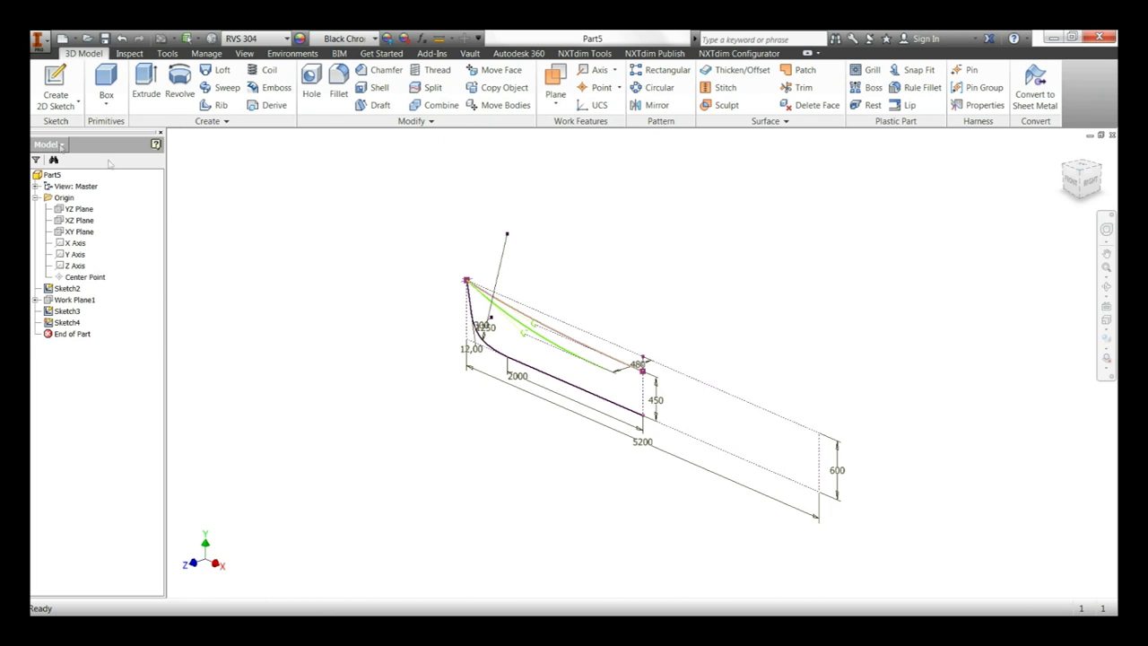
{"action": "left_click", "coordinate": [52, 106]}
{"action": "left_click", "coordinate": [62, 157]}
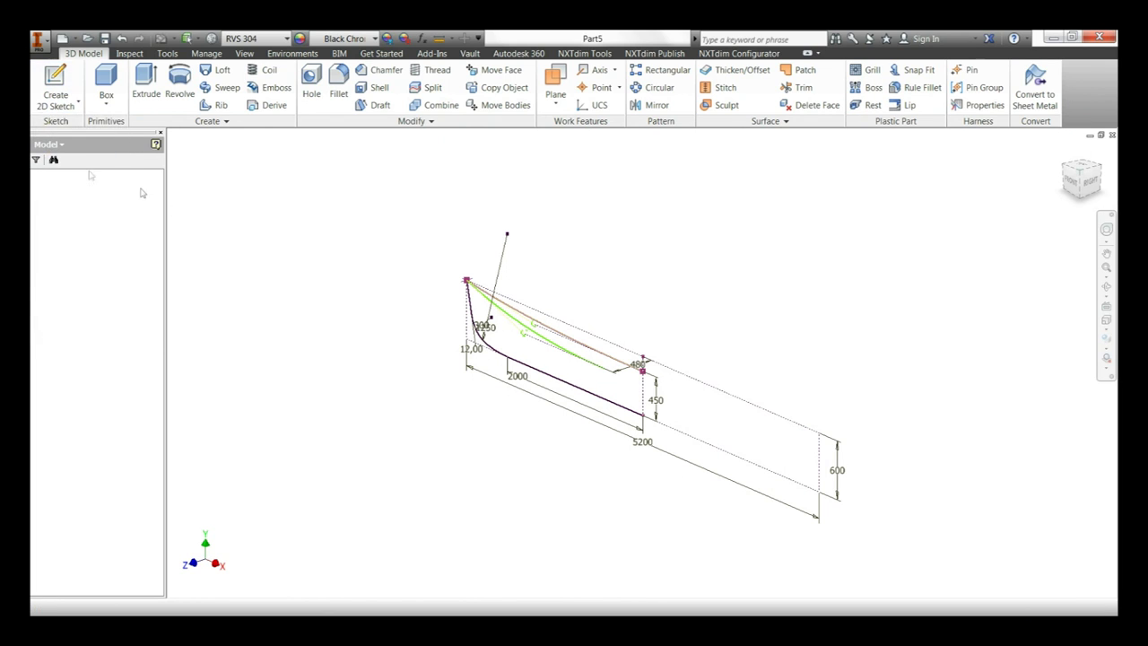
{"action": "left_click", "coordinate": [274, 99]}
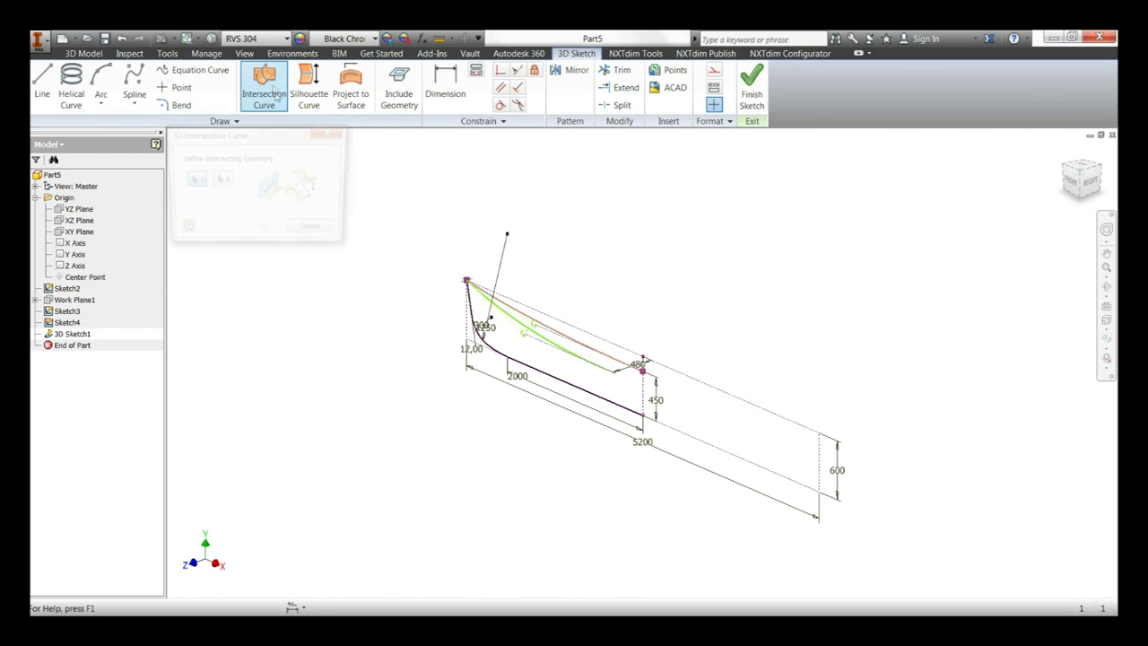
{"action": "left_click", "coordinate": [513, 320]}
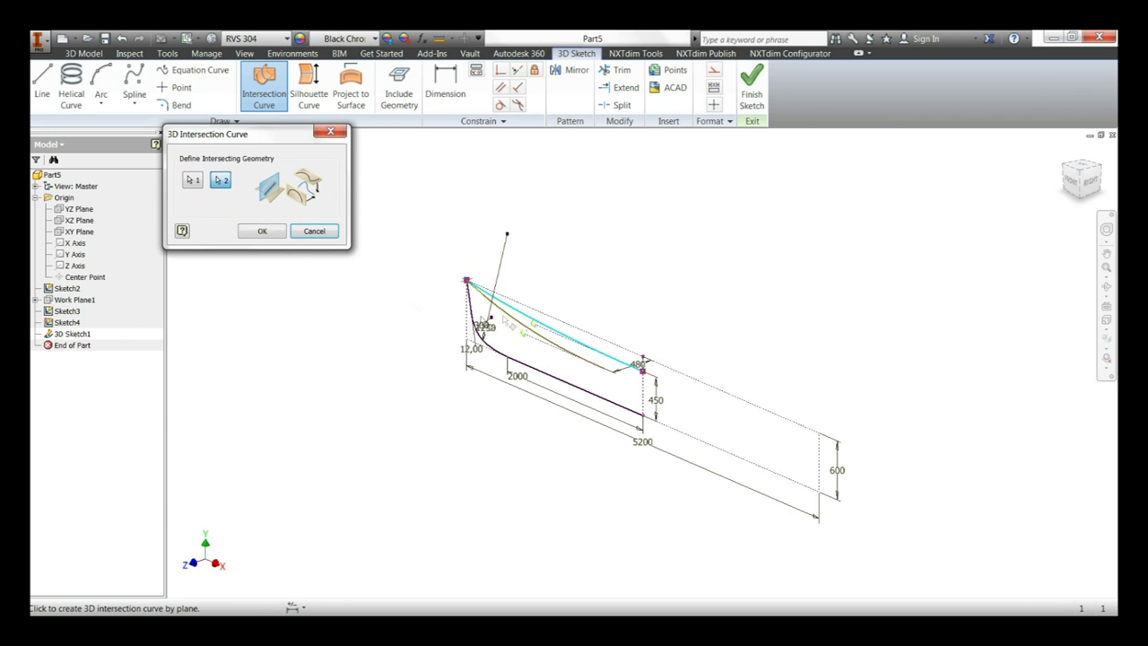
{"action": "left_click", "coordinate": [261, 232]}
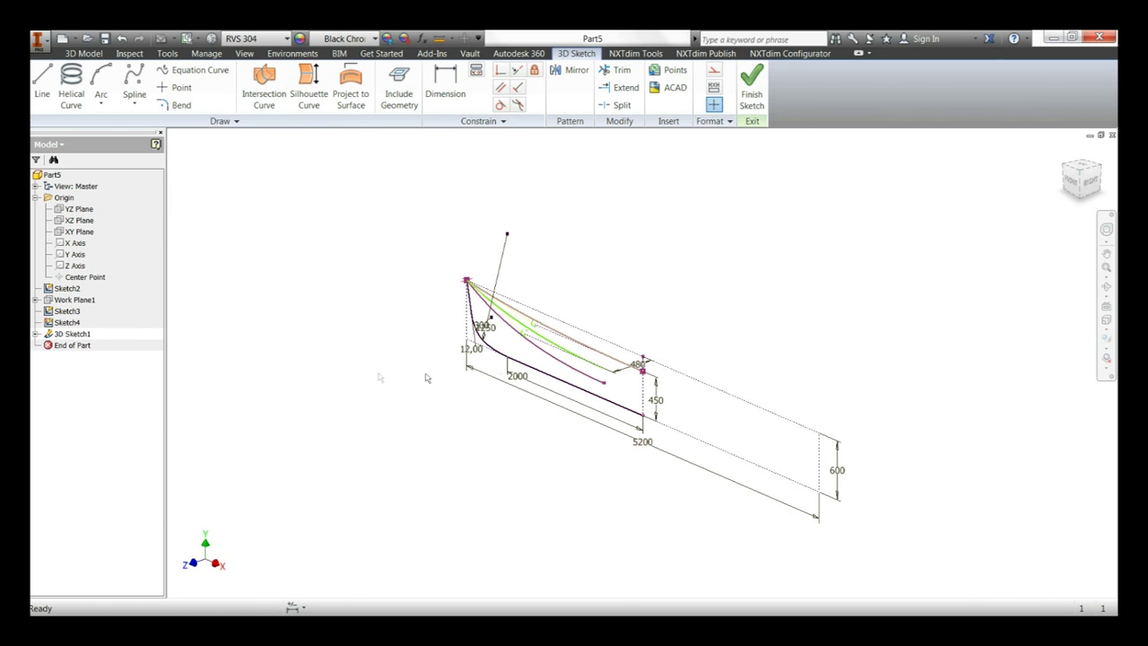
{"action": "mouse_move", "coordinate": [504, 324]}
{"action": "middle_mouse_down", "text": "shift"}
{"action": "mouse_move", "coordinate": [592, 350]}
{"action": "mouse_move", "coordinate": [586, 377]}
{"action": "mouse_move", "coordinate": [856, 366]}
{"action": "mouse_move", "coordinate": [697, 379]}
{"action": "mouse_move", "coordinate": [638, 404]}
{"action": "mouse_move", "coordinate": [615, 461]}
{"action": "mouse_move", "coordinate": [672, 384]}
{"action": "mouse_move", "coordinate": [642, 371]}
{"action": "middle_mouse_up", "text": "shift"}
{"action": "left_click", "coordinate": [751, 89]}
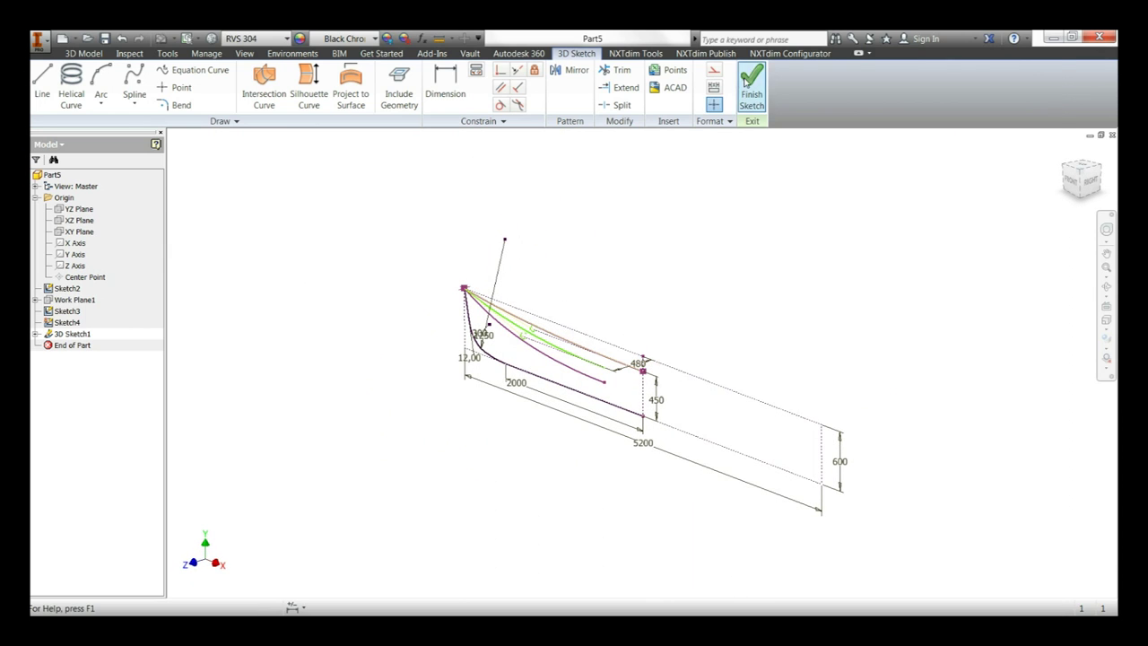
Turn off visibility of Sketch4 and Sketch3, leaving the hull profile and 3D curve shown
{"action": "right_click", "coordinate": [66, 325]}
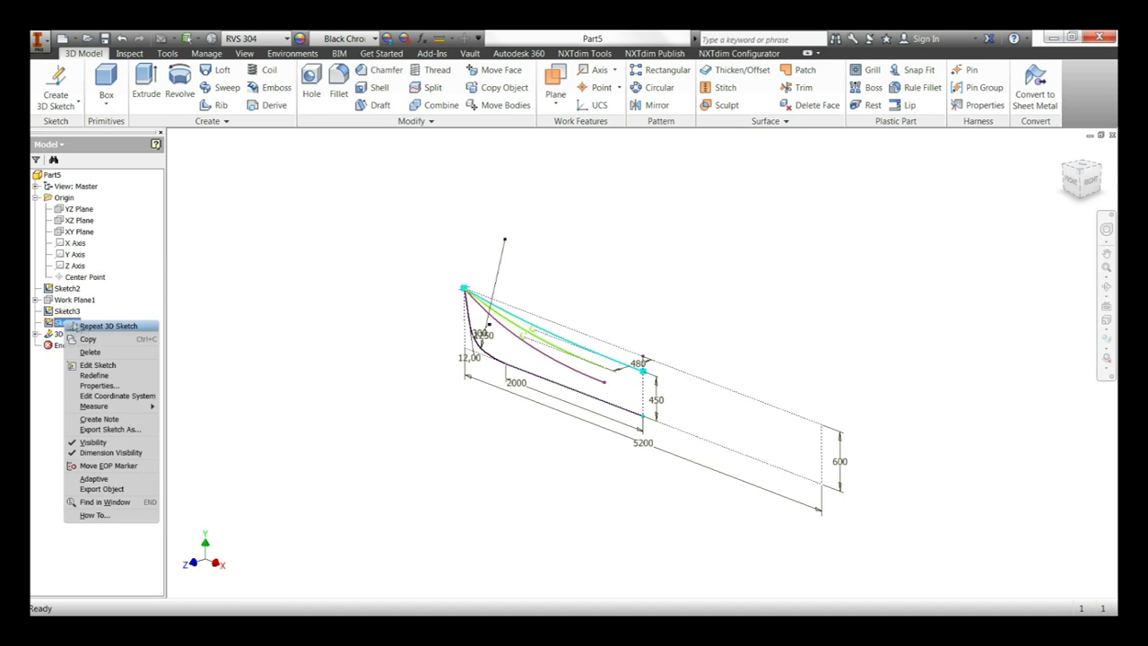
{"action": "left_click", "coordinate": [91, 441]}
{"action": "key", "text": "F4"}
{"action": "mouse_move", "coordinate": [525, 420]}
{"action": "left_mouse_down"}
{"action": "mouse_move", "coordinate": [562, 393]}
{"action": "mouse_move", "coordinate": [453, 392]}
{"action": "left_mouse_up"}
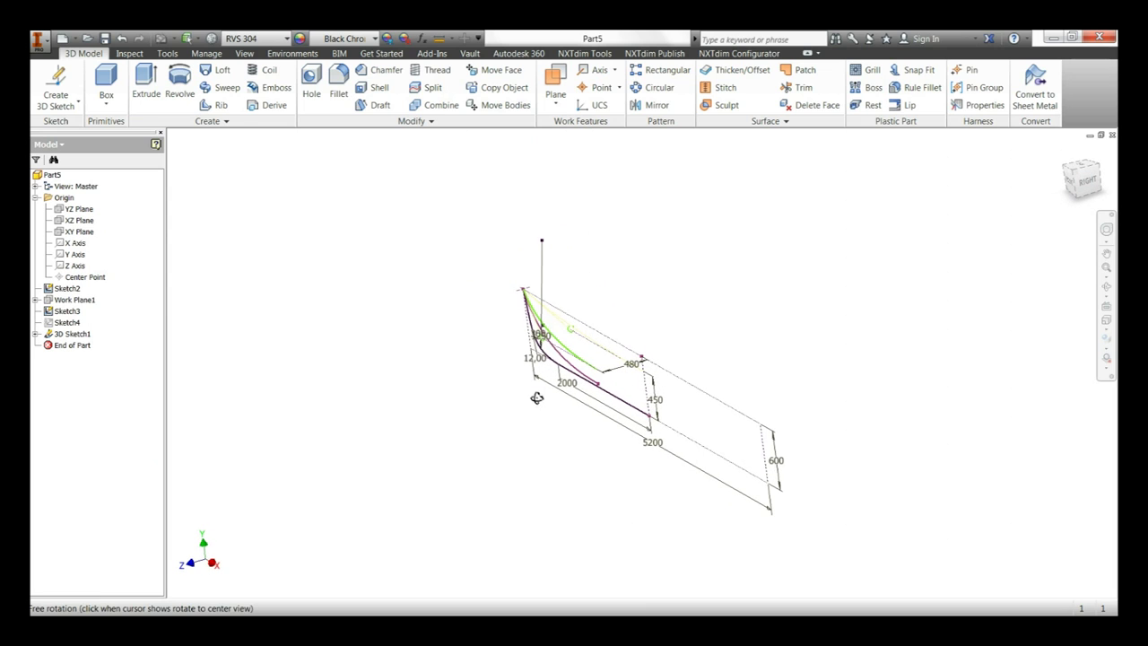
{"action": "right_click", "coordinate": [68, 315]}
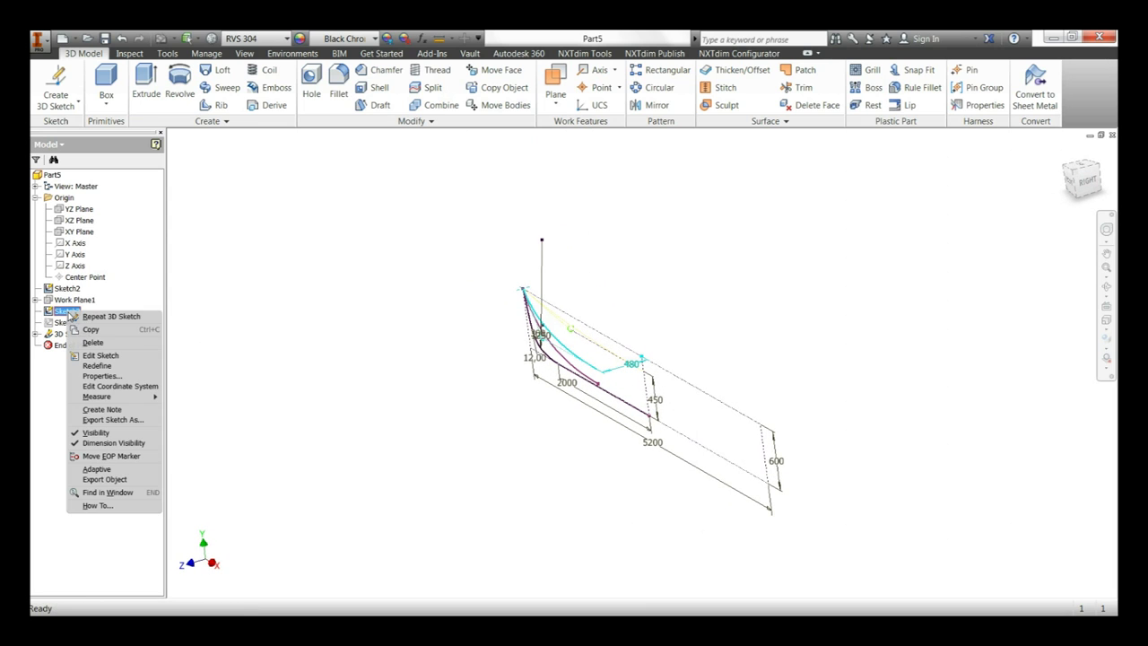
{"action": "left_click", "coordinate": [90, 433]}
{"action": "left_click_drag", "start_coordinate": [667, 425], "coordinate": [725, 389]}
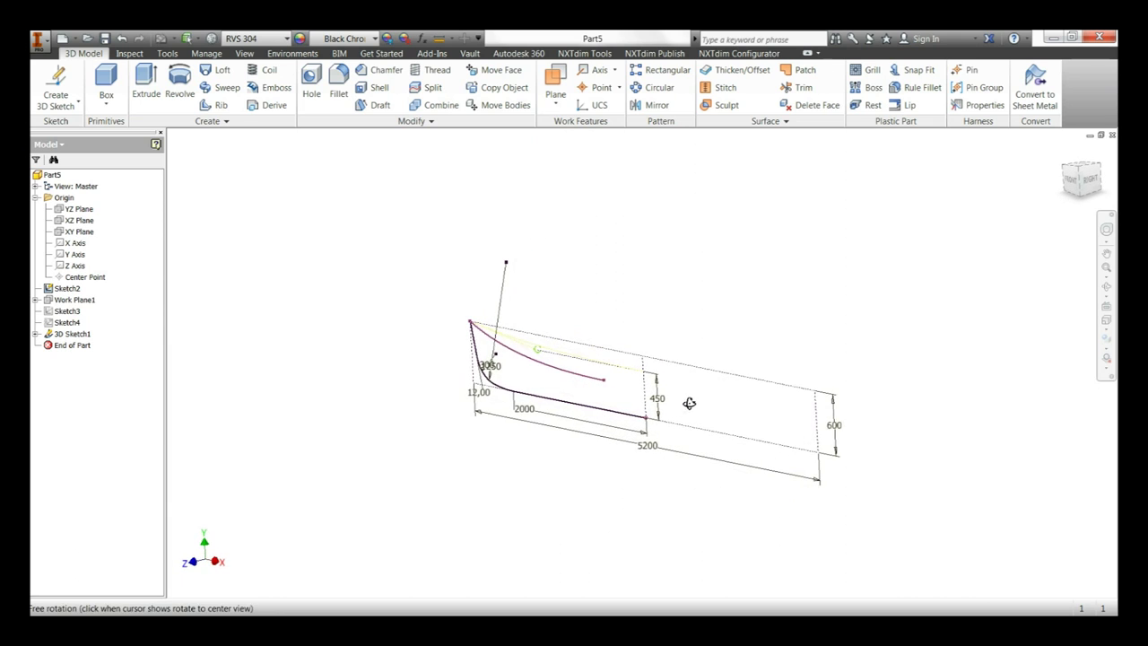
On the transverse plane, project the hull curves and draw a three-point arc joining their ends
{"action": "right_click", "coordinate": [509, 249]}
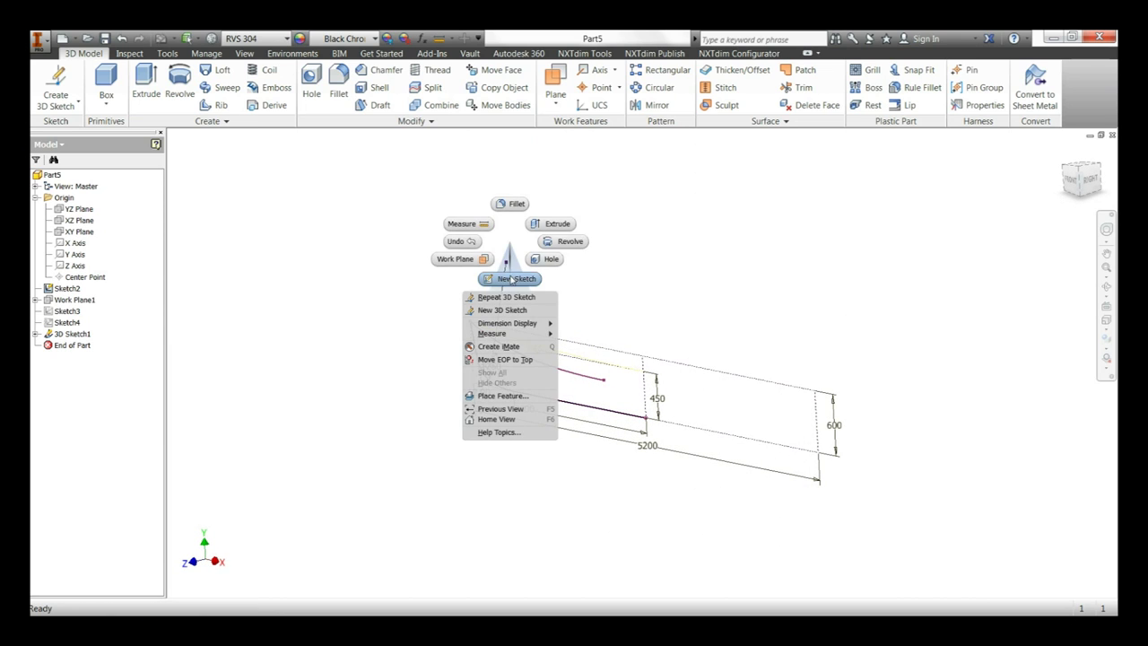
{"action": "left_click", "coordinate": [512, 276]}
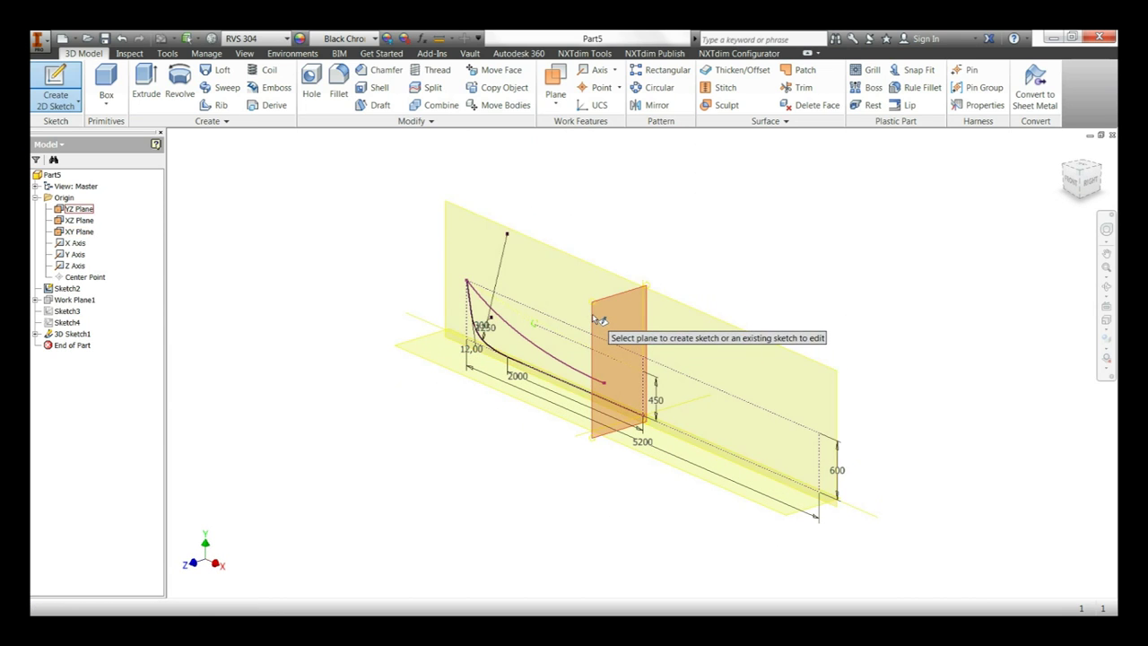
{"action": "left_click", "coordinate": [592, 318]}
{"action": "left_click", "coordinate": [374, 82]}
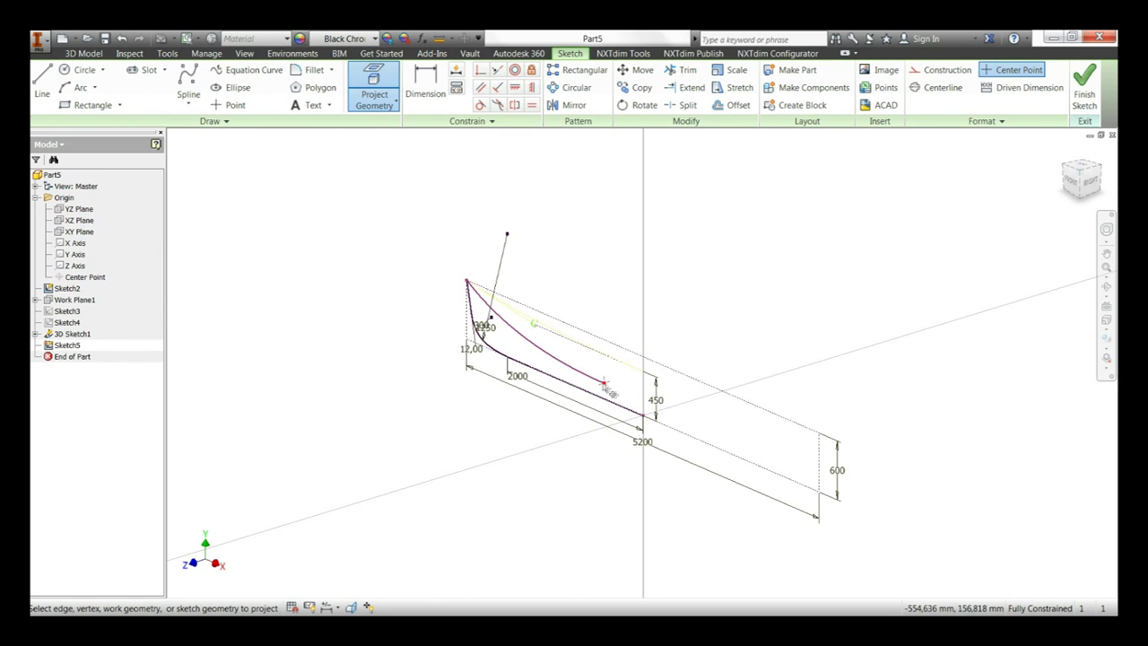
{"action": "left_click", "coordinate": [80, 87]}
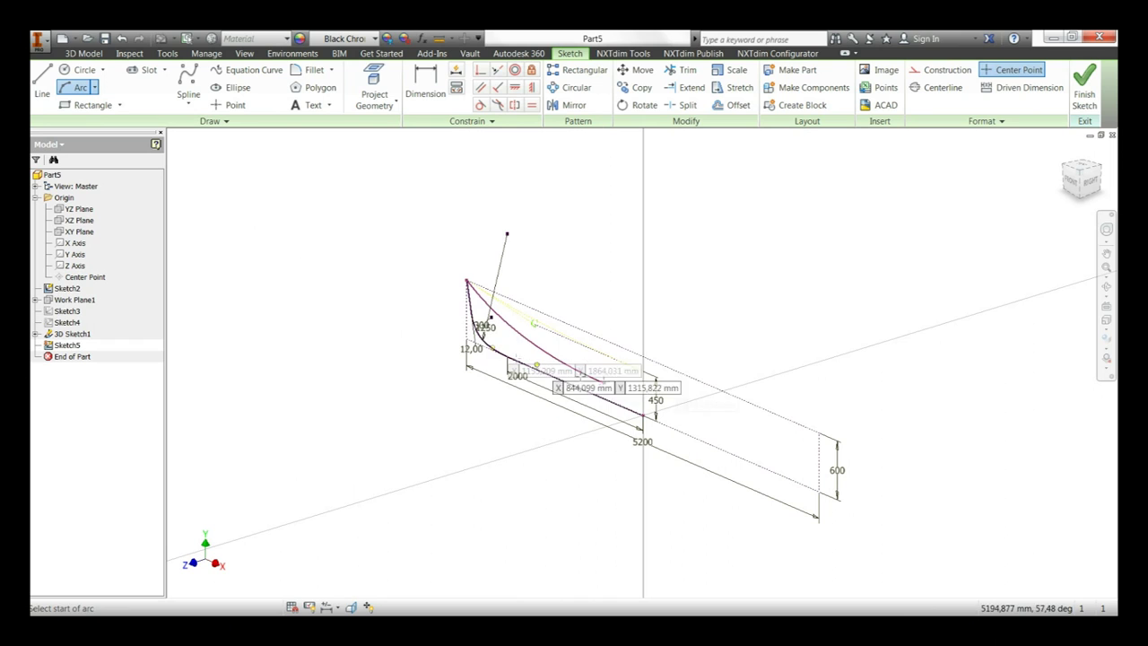
{"action": "left_click", "coordinate": [603, 383]}
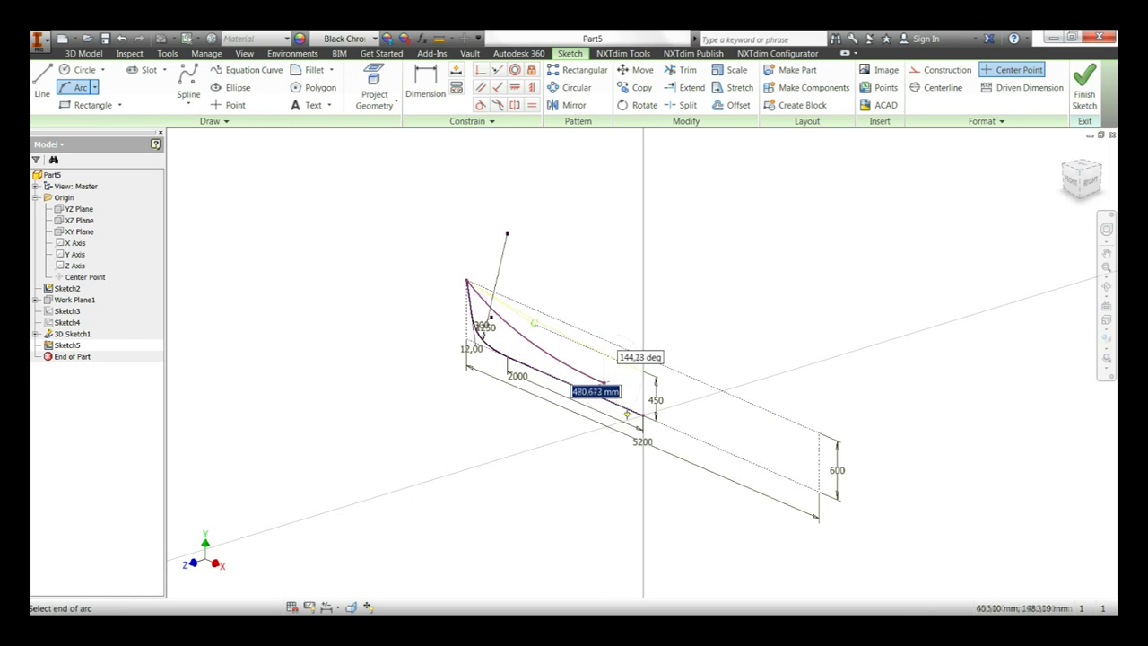
{"action": "left_click", "coordinate": [630, 416]}
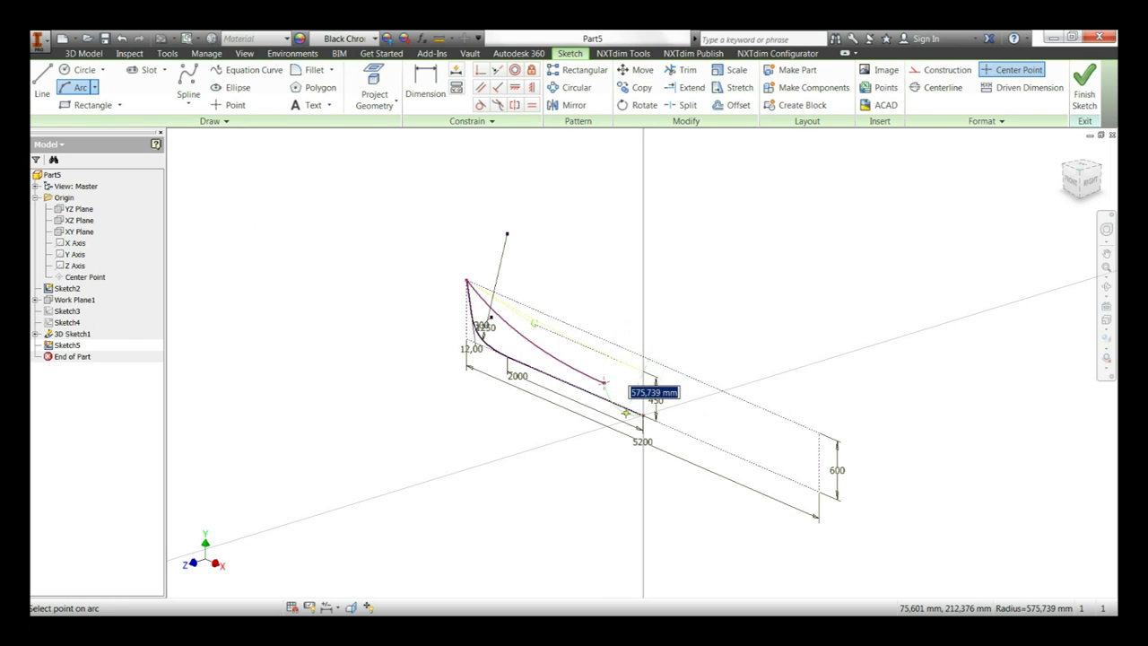
{"action": "left_click", "coordinate": [625, 413]}
{"action": "key", "text": "Escape"}
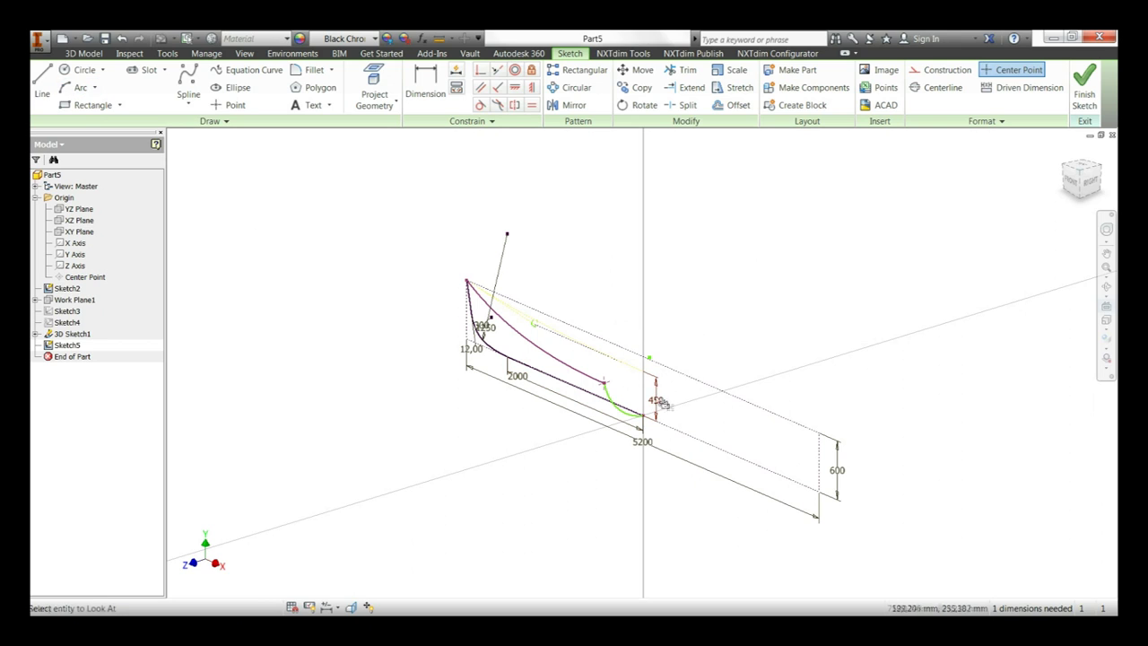
Constrain the arc end horizontally to fully constrain Sketch5, then finish the sketch
{"action": "left_click", "coordinate": [624, 416]}
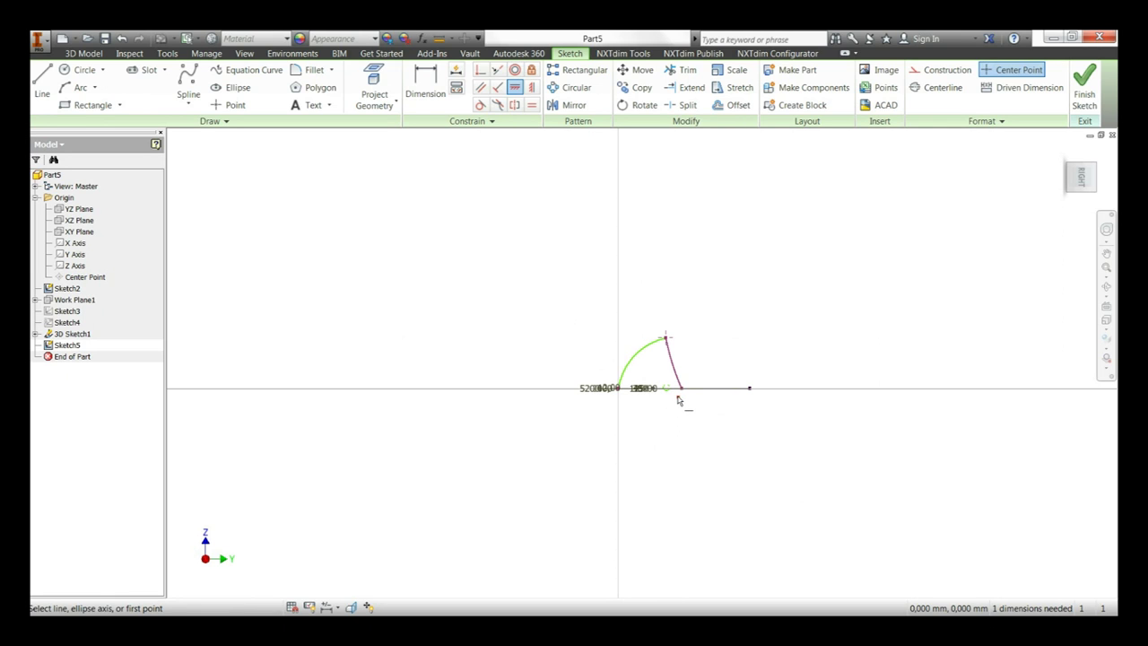
{"action": "left_click", "coordinate": [679, 401]}
{"action": "left_click", "coordinate": [622, 392]}
{"action": "right_click", "coordinate": [705, 338]}
{"action": "left_click", "coordinate": [752, 341]}
{"action": "right_click", "coordinate": [752, 340]}
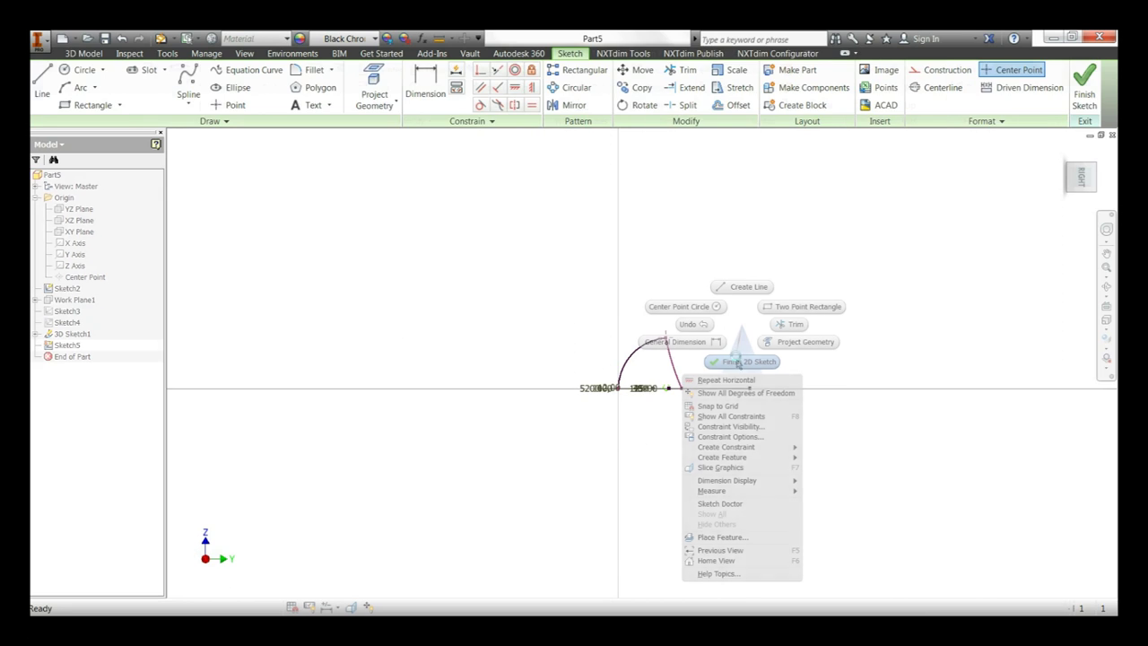
{"action": "left_click", "coordinate": [756, 363]}
{"action": "key", "text": "F4"}
{"action": "mouse_move", "coordinate": [563, 303]}
{"action": "left_mouse_down"}
{"action": "mouse_move", "coordinate": [497, 254]}
{"action": "mouse_move", "coordinate": [706, 336]}
{"action": "left_mouse_up"}
{"action": "key", "text": "Escape"}
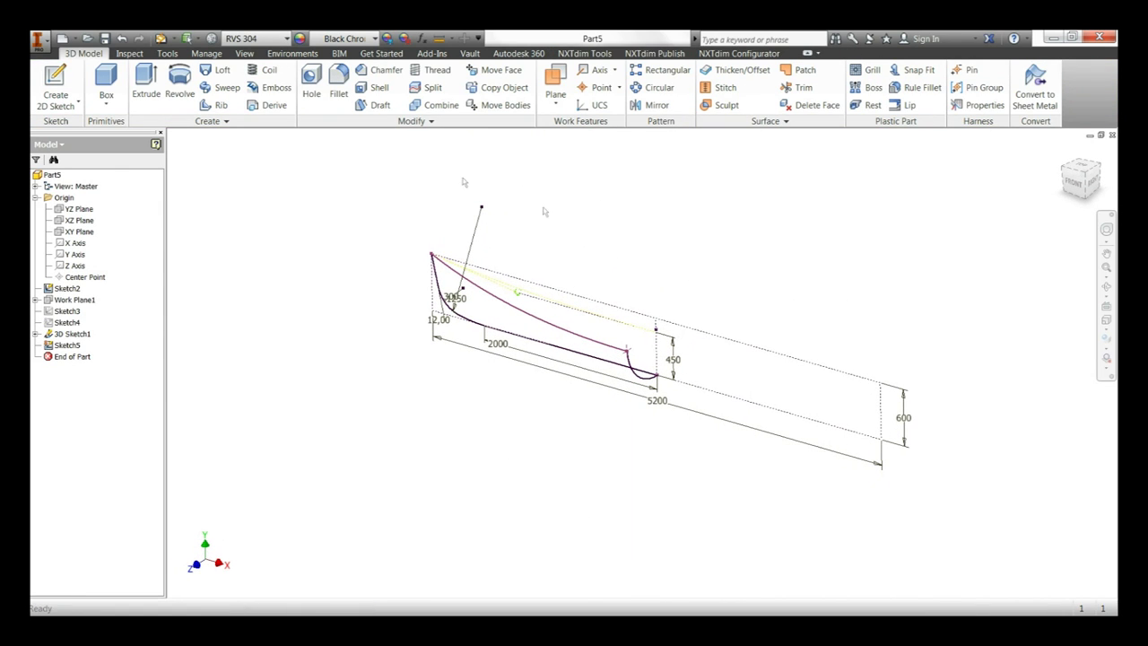
Loft a half-hull surface from the Sketch5 arc to the 3D Sketch1 point, using 3D Sketch1 and Sketch2 as rails
{"action": "left_click", "coordinate": [218, 70]}
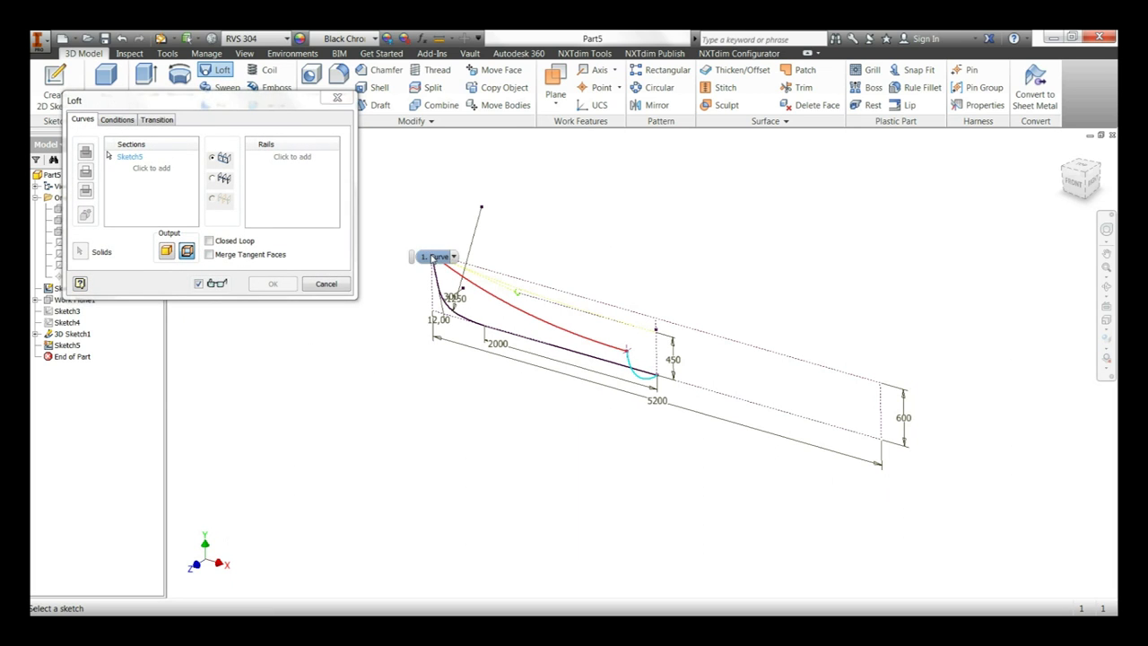
{"action": "left_click", "coordinate": [454, 257]}
{"action": "left_click", "coordinate": [453, 347]}
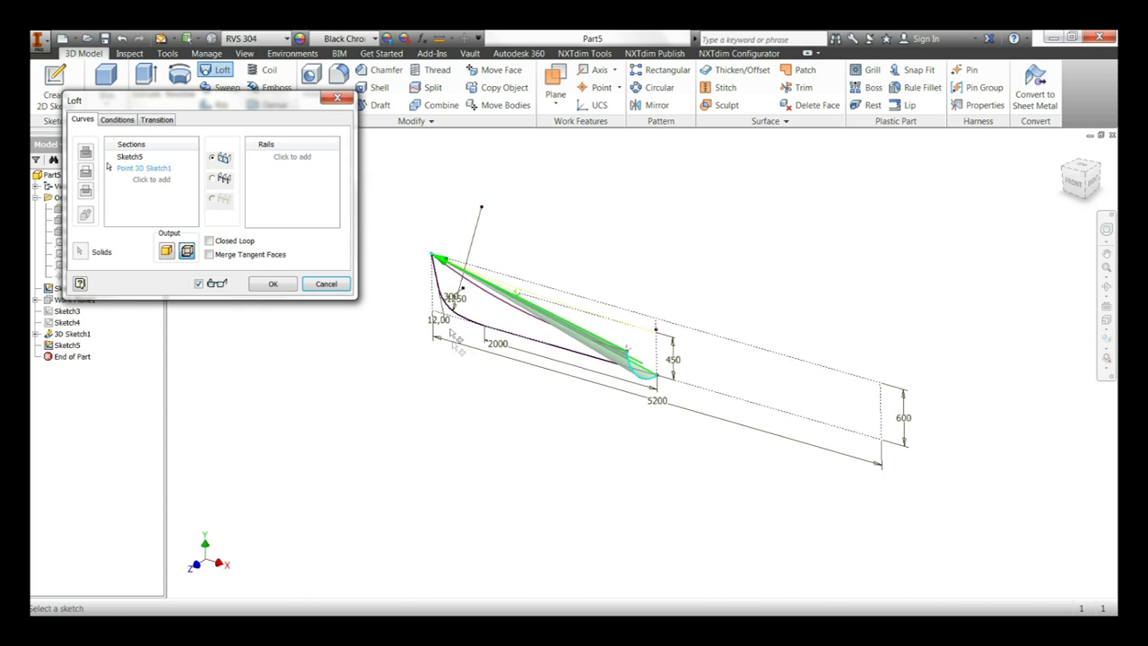
{"action": "left_click", "coordinate": [307, 170]}
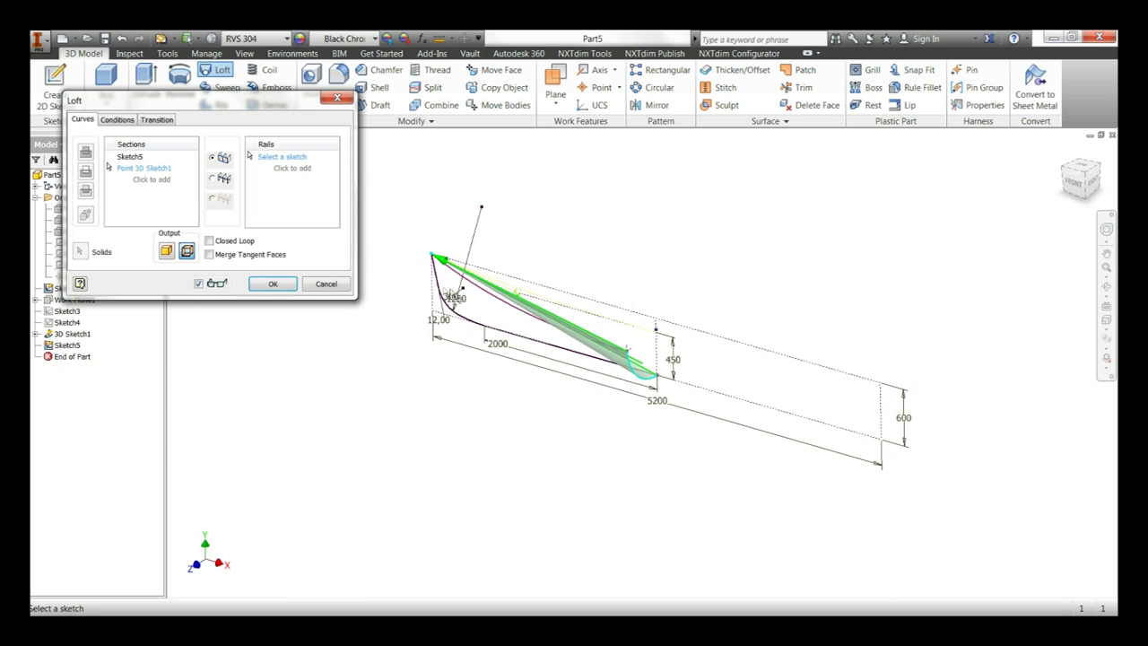
{"action": "left_click", "coordinate": [485, 291]}
{"action": "left_click", "coordinate": [439, 290]}
{"action": "left_click", "coordinate": [273, 283]}
{"action": "key", "text": "F4"}
{"action": "mouse_move", "coordinate": [653, 350]}
{"action": "left_mouse_down"}
{"action": "mouse_move", "coordinate": [564, 334]}
{"action": "mouse_move", "coordinate": [646, 333]}
{"action": "mouse_move", "coordinate": [669, 388]}
{"action": "left_mouse_up"}
{"action": "key", "text": "Escape"}
{"action": "left_click", "coordinate": [646, 106]}
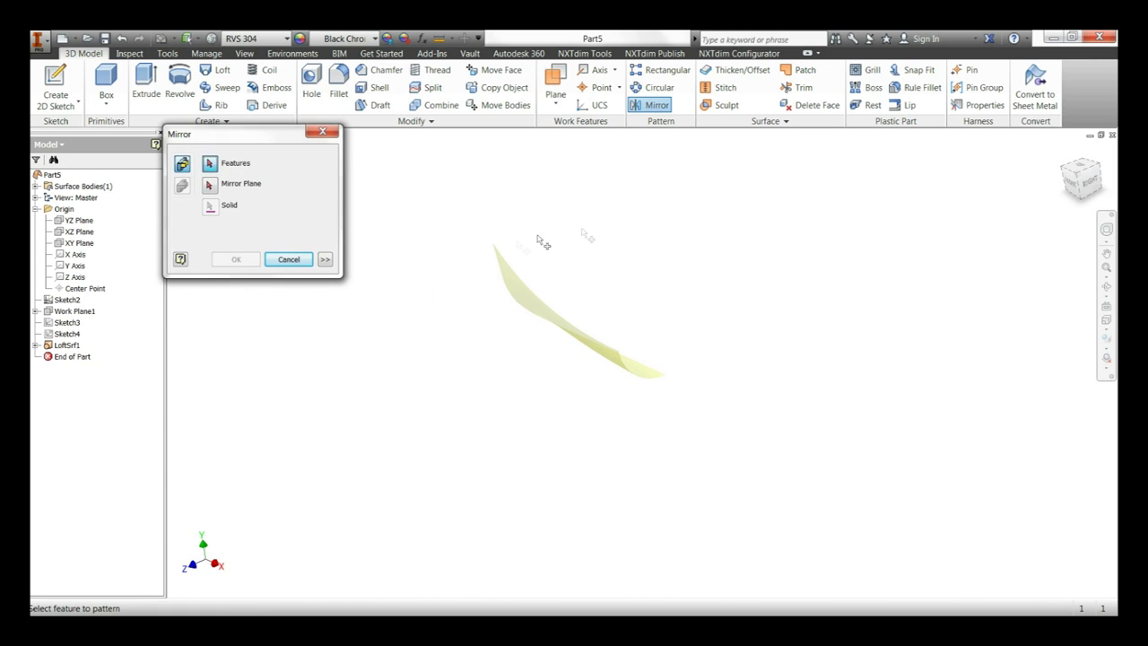
Mirror LoftSrf1 about the YZ Plane to create Mirror1
{"action": "left_click", "coordinate": [516, 282]}
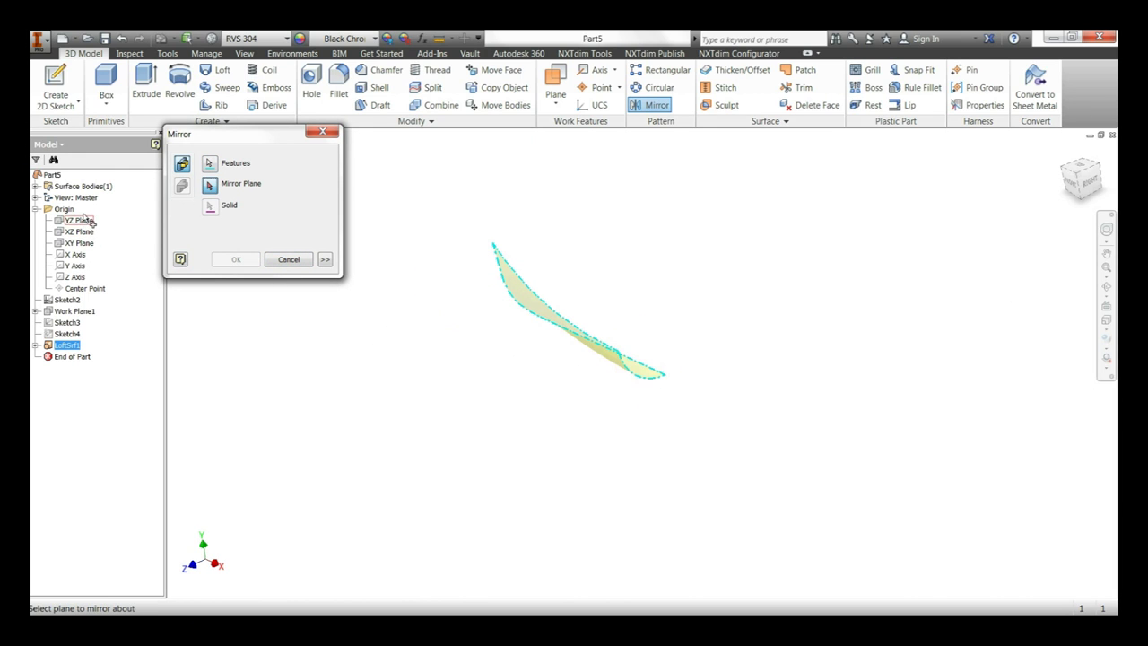
{"action": "left_click", "coordinate": [79, 220]}
{"action": "right_click", "coordinate": [344, 256]}
{"action": "left_click", "coordinate": [382, 249]}
Mirror LoftSrf1 and Mirror1 about the XY Plane to complete the four-piece hull
{"action": "right_click", "coordinate": [485, 281]}
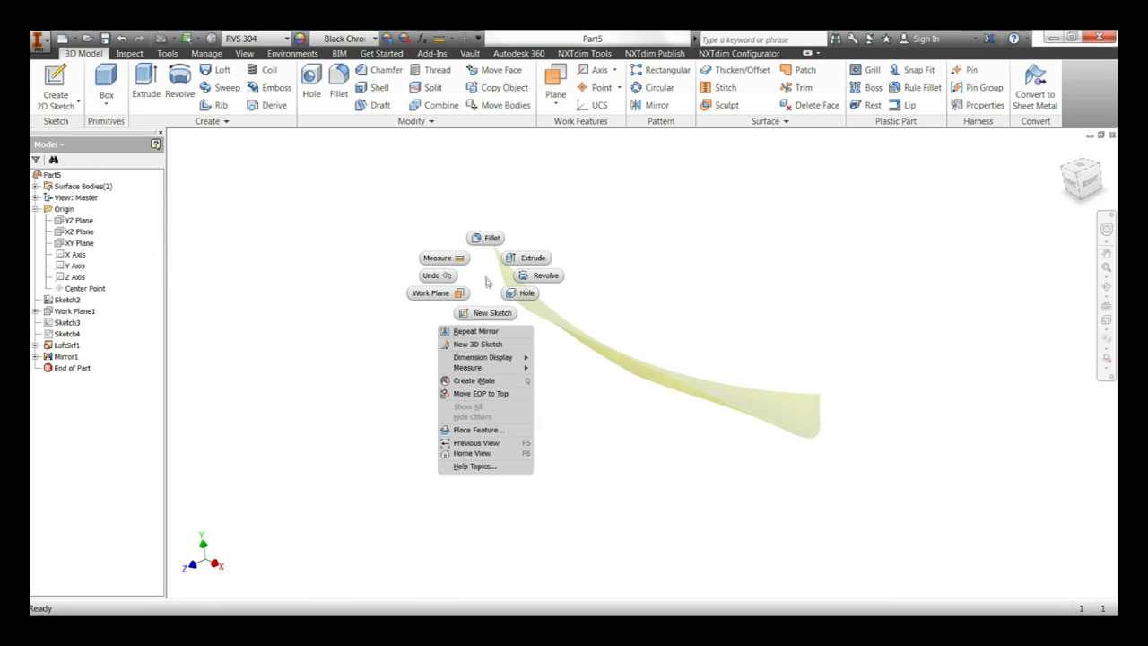
{"action": "left_click", "coordinate": [476, 332]}
{"action": "left_click", "coordinate": [724, 384]}
{"action": "right_click", "coordinate": [446, 303]}
{"action": "left_click", "coordinate": [494, 297]}
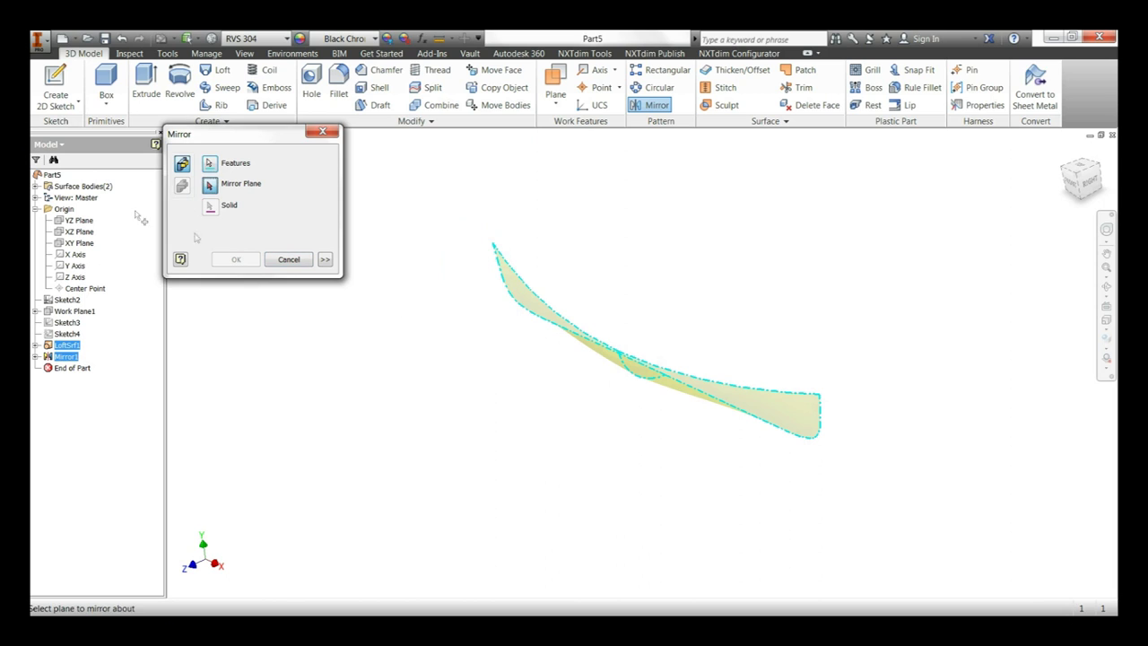
{"action": "left_click", "coordinate": [84, 244]}
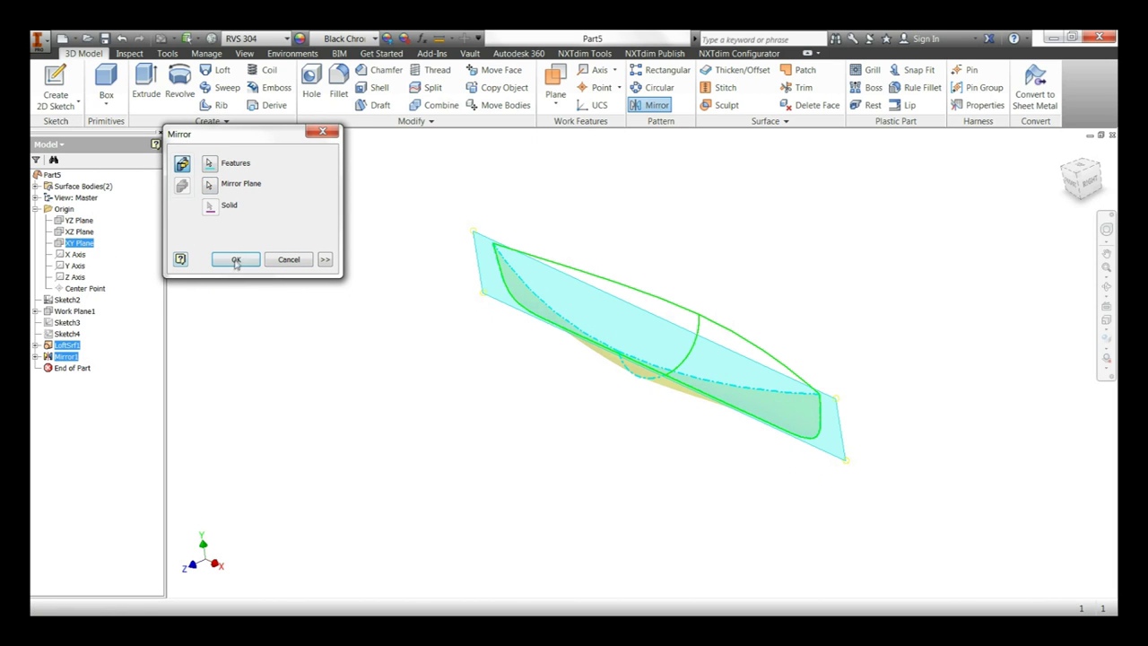
{"action": "left_click", "coordinate": [236, 260]}
{"action": "key", "text": "F4"}
{"action": "mouse_move", "coordinate": [600, 404]}
{"action": "left_mouse_down"}
{"action": "mouse_move", "coordinate": [667, 358]}
{"action": "mouse_move", "coordinate": [654, 392]}
{"action": "mouse_move", "coordinate": [595, 384]}
{"action": "left_mouse_up"}
{"action": "right_click", "coordinate": [70, 346]}
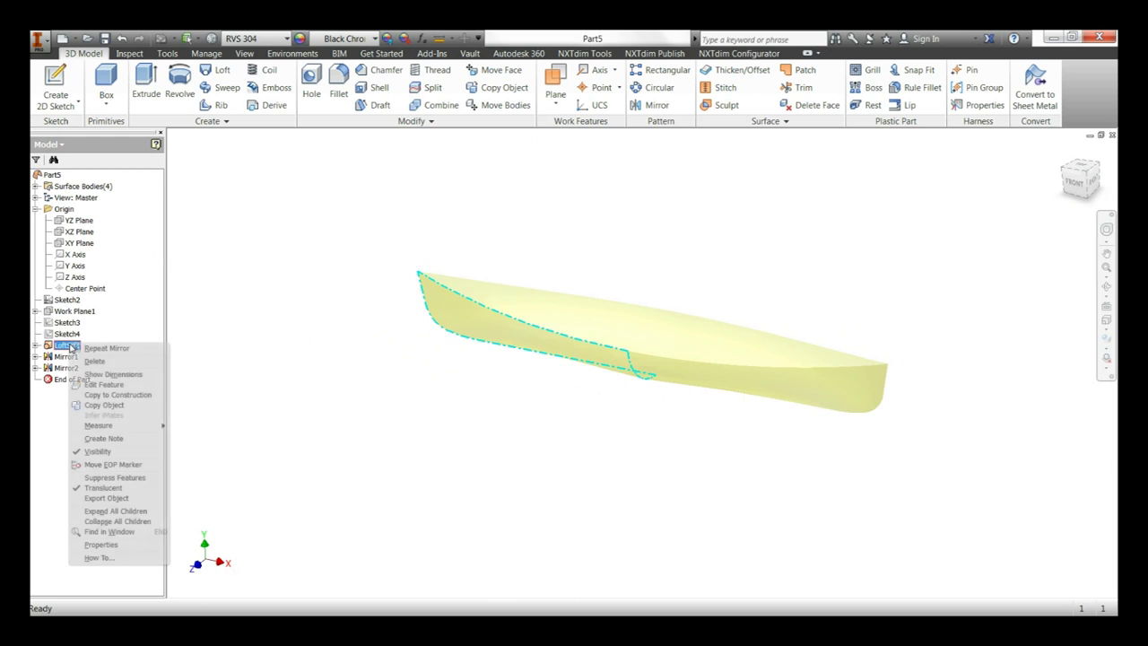
Edit LoftSrf1 so Sketch5 has a 90° direction condition with weight 1
{"action": "left_click", "coordinate": [103, 384]}
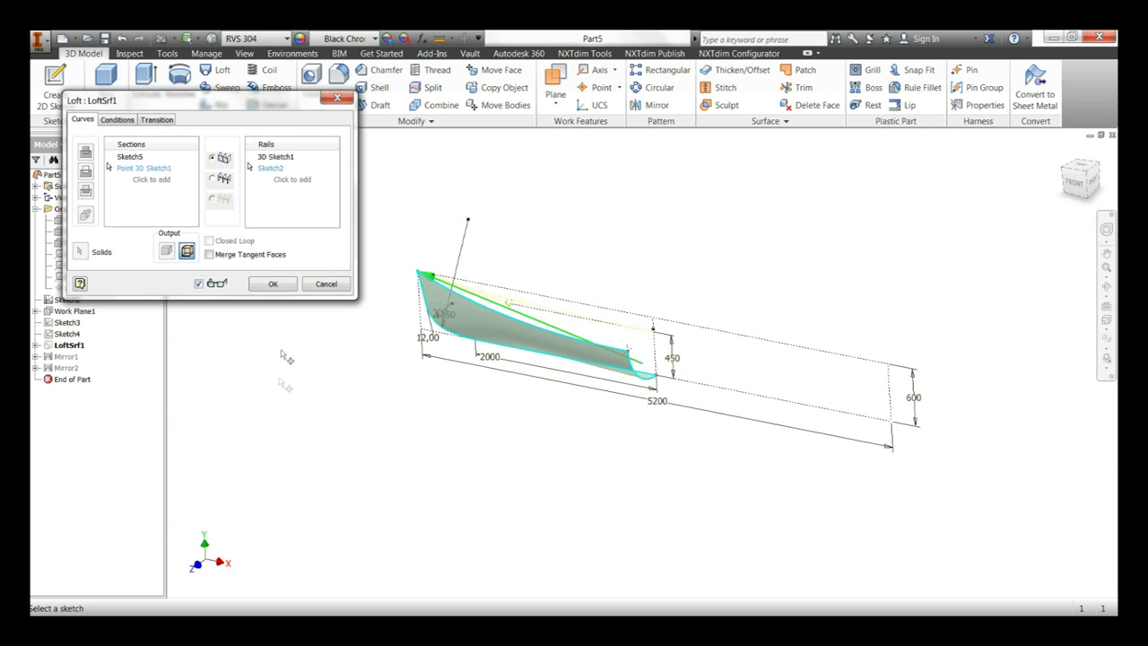
{"action": "left_click", "coordinate": [117, 120]}
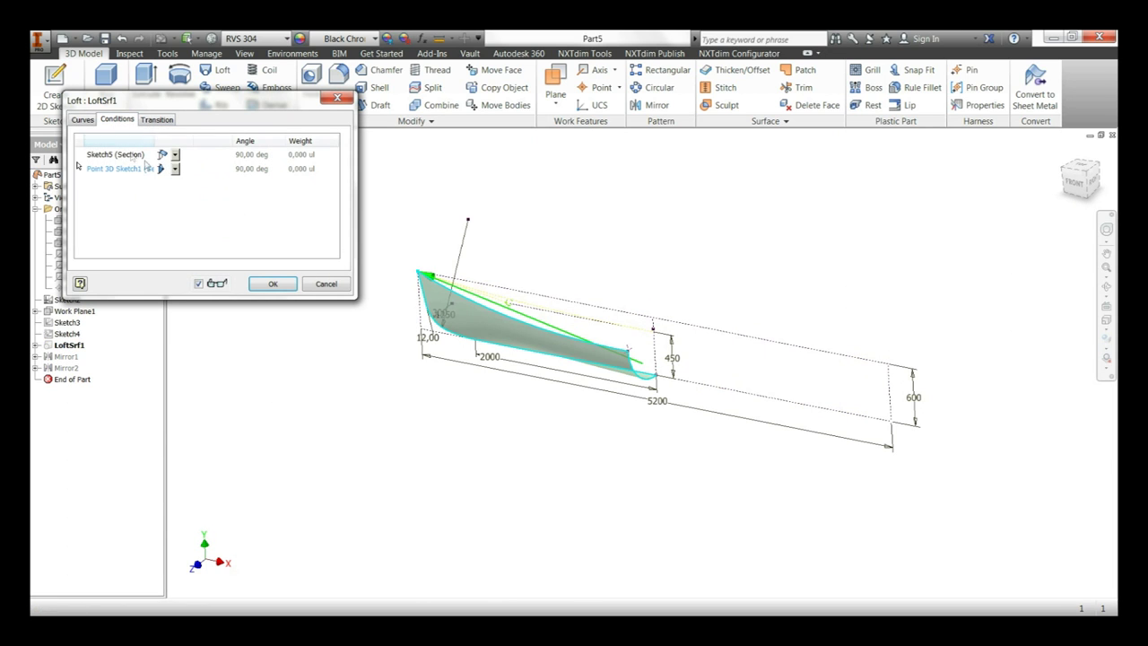
{"action": "left_click", "coordinate": [175, 154]}
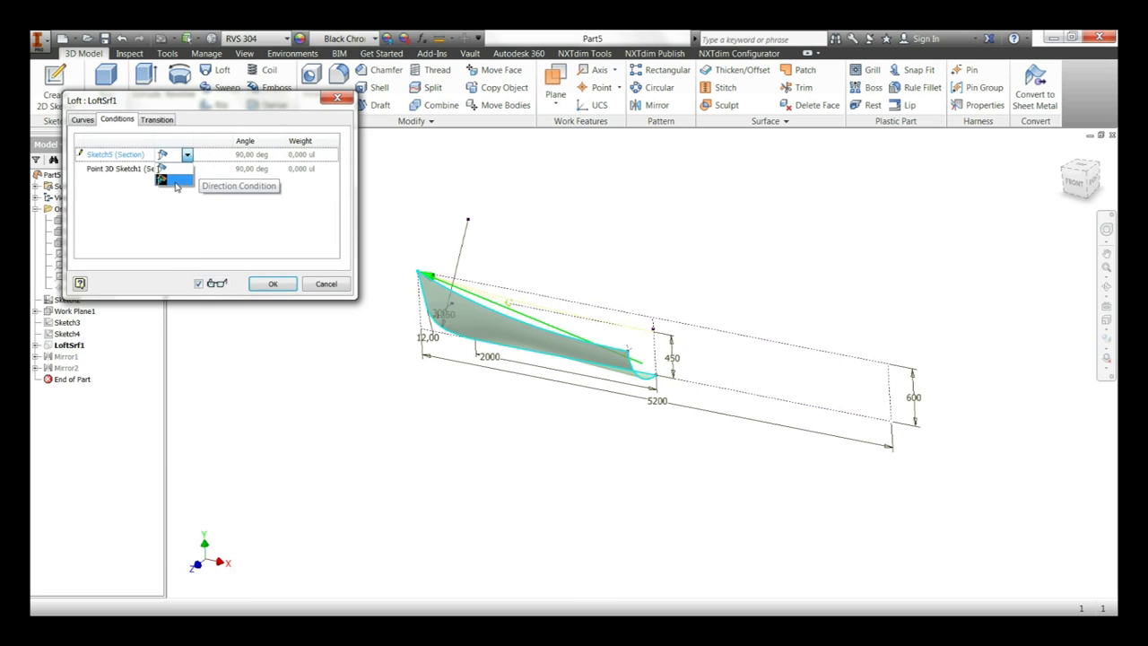
{"action": "left_click", "coordinate": [176, 186]}
{"action": "left_click", "coordinate": [308, 155]}
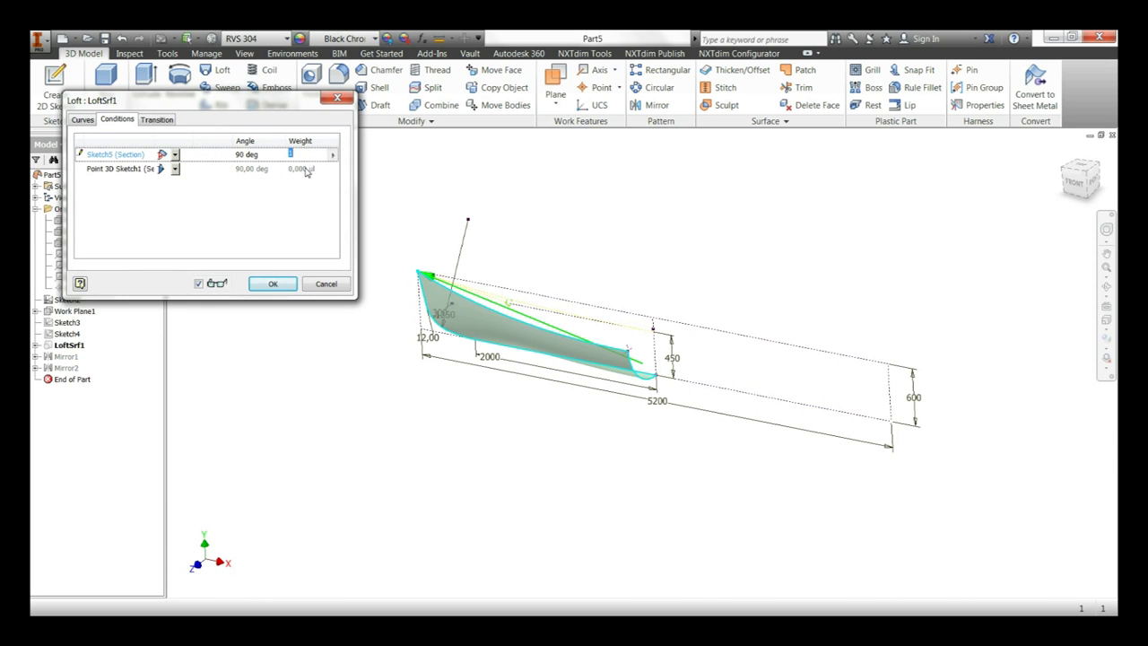
{"action": "left_click", "coordinate": [272, 283]}
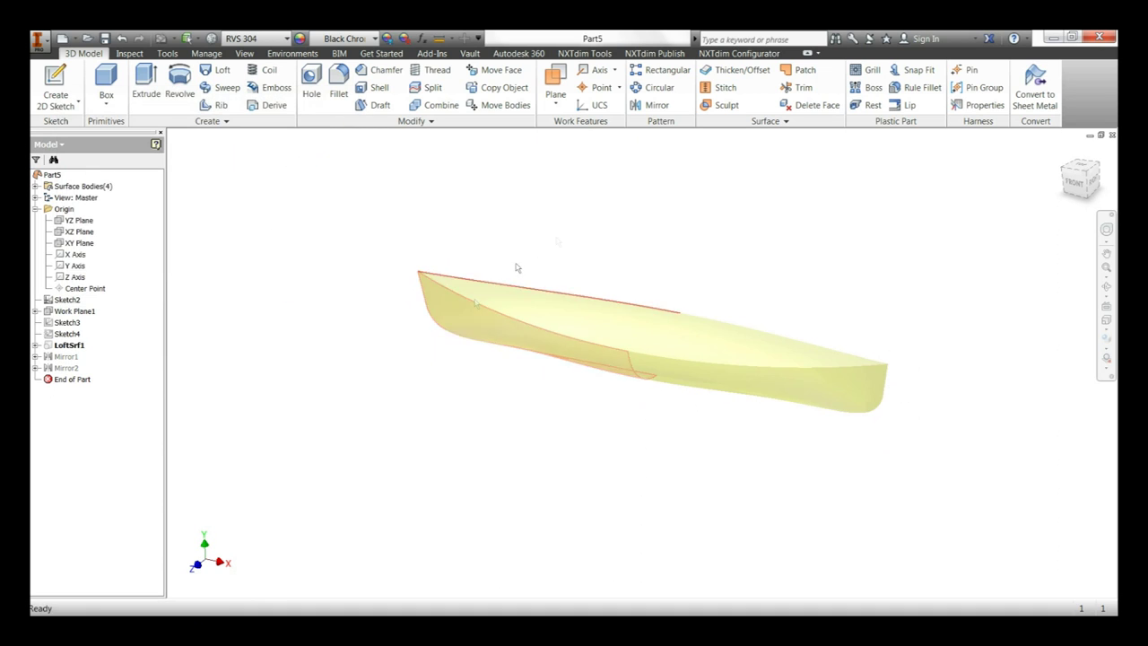
{"action": "left_click", "coordinate": [722, 93]}
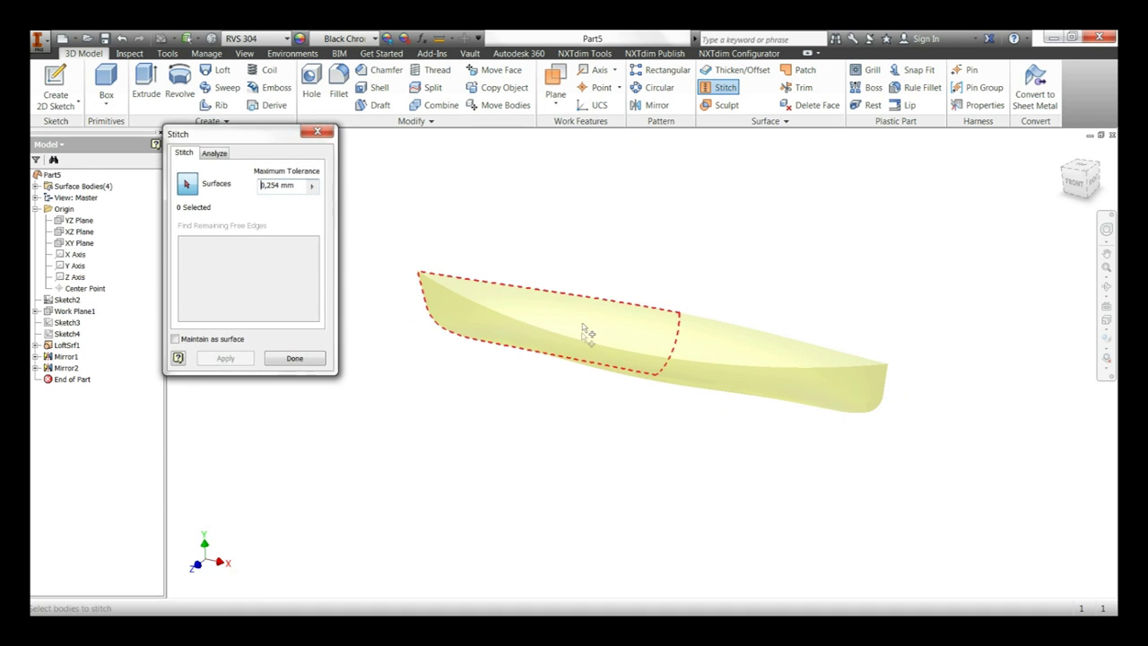
Stitch all four hull surface pieces into Stitch Surface1
{"action": "left_click", "coordinate": [723, 338]}
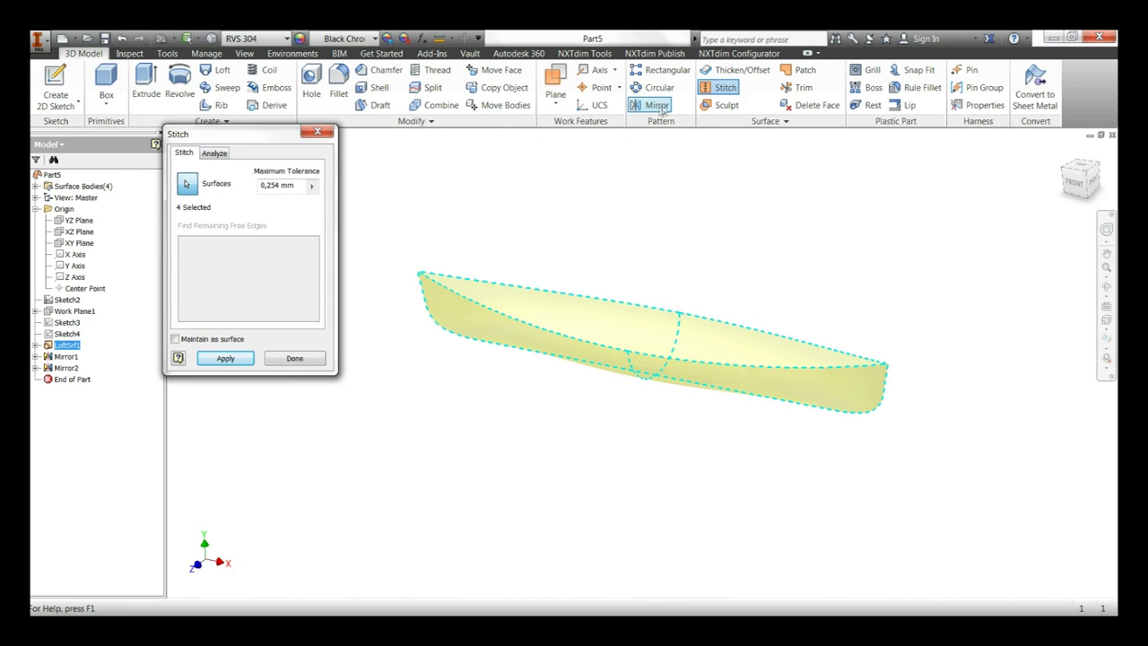
{"action": "left_click", "coordinate": [240, 360]}
{"action": "left_click", "coordinate": [282, 360]}
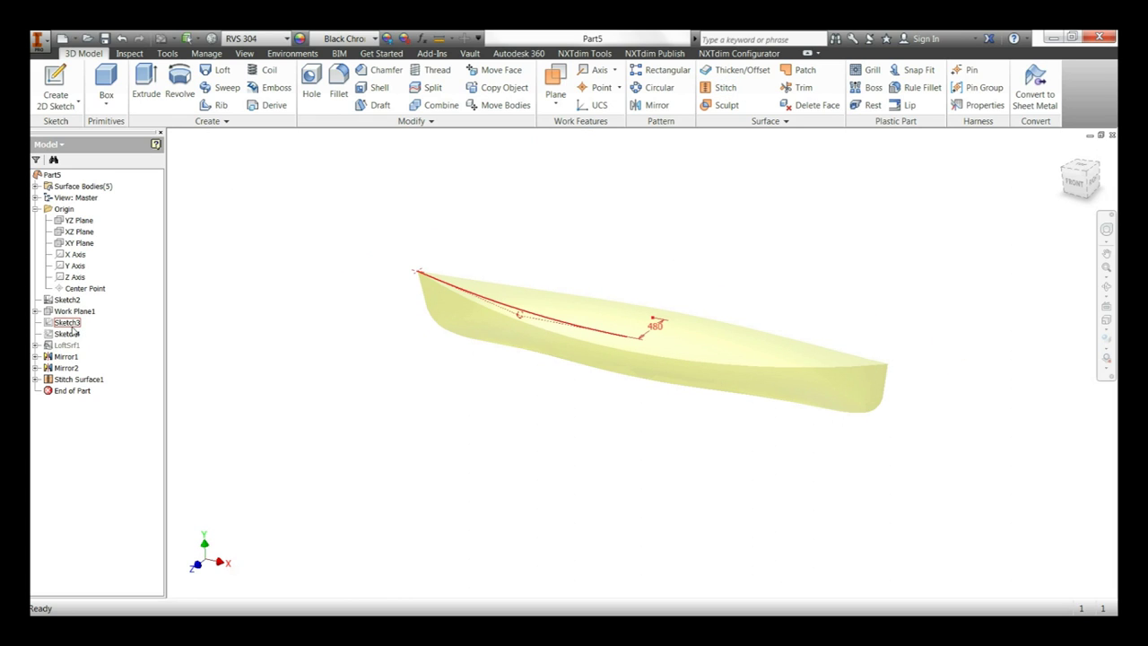
{"action": "right_click", "coordinate": [74, 336]}
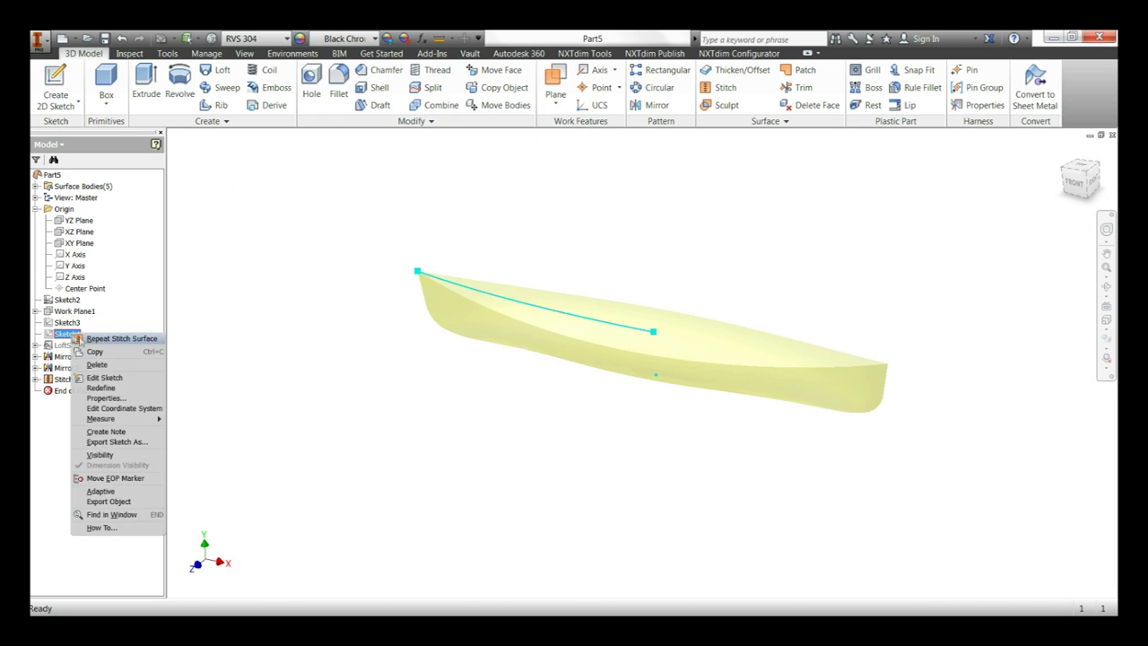
Show Sketch4 and extrude its line as a 1390 mm surface
{"action": "left_click", "coordinate": [99, 454]}
{"action": "mouse_move", "coordinate": [651, 418]}
{"action": "middle_mouse_down", "text": "shift"}
{"action": "mouse_move", "coordinate": [610, 463]}
{"action": "mouse_move", "coordinate": [668, 395]}
{"action": "middle_mouse_up", "text": "shift"}
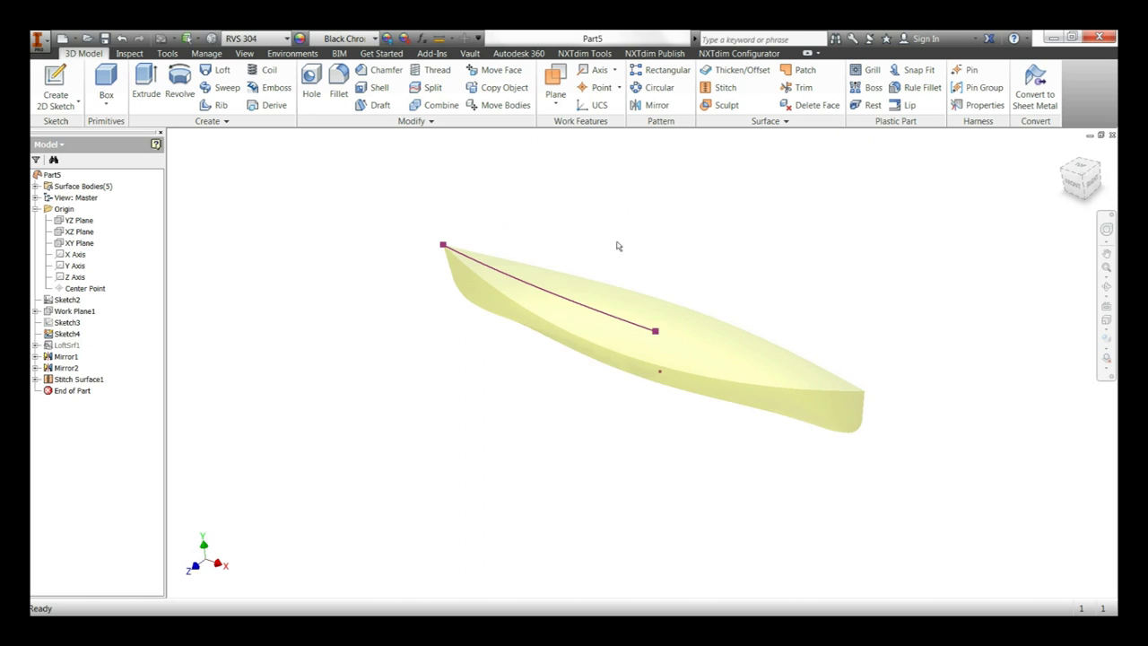
{"action": "right_click", "coordinate": [617, 246]}
{"action": "left_click", "coordinate": [662, 225]}
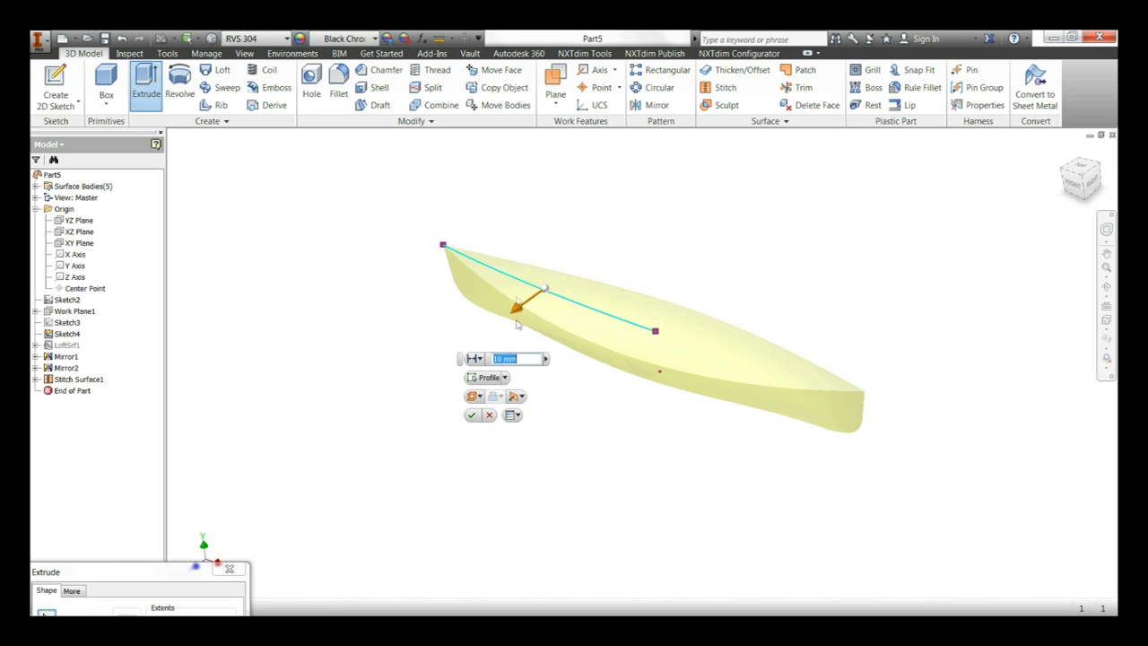
{"action": "left_click", "coordinate": [516, 399]}
{"action": "left_click", "coordinate": [538, 448]}
{"action": "left_click_drag", "start_coordinate": [518, 311], "coordinate": [481, 372]}
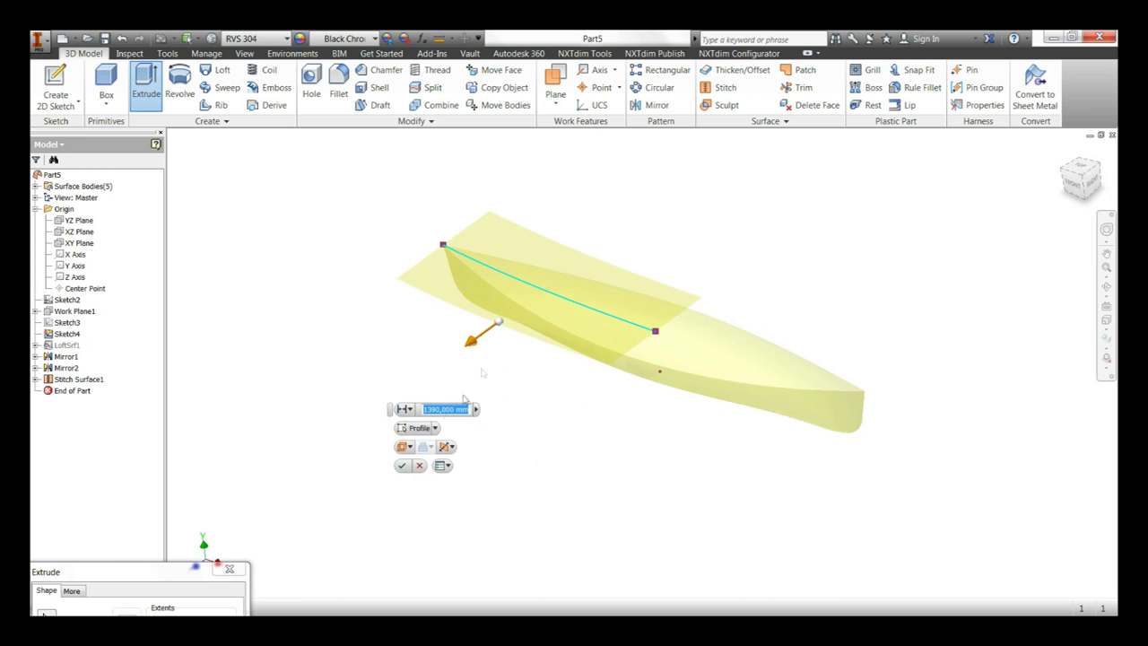
{"action": "left_click", "coordinate": [401, 465]}
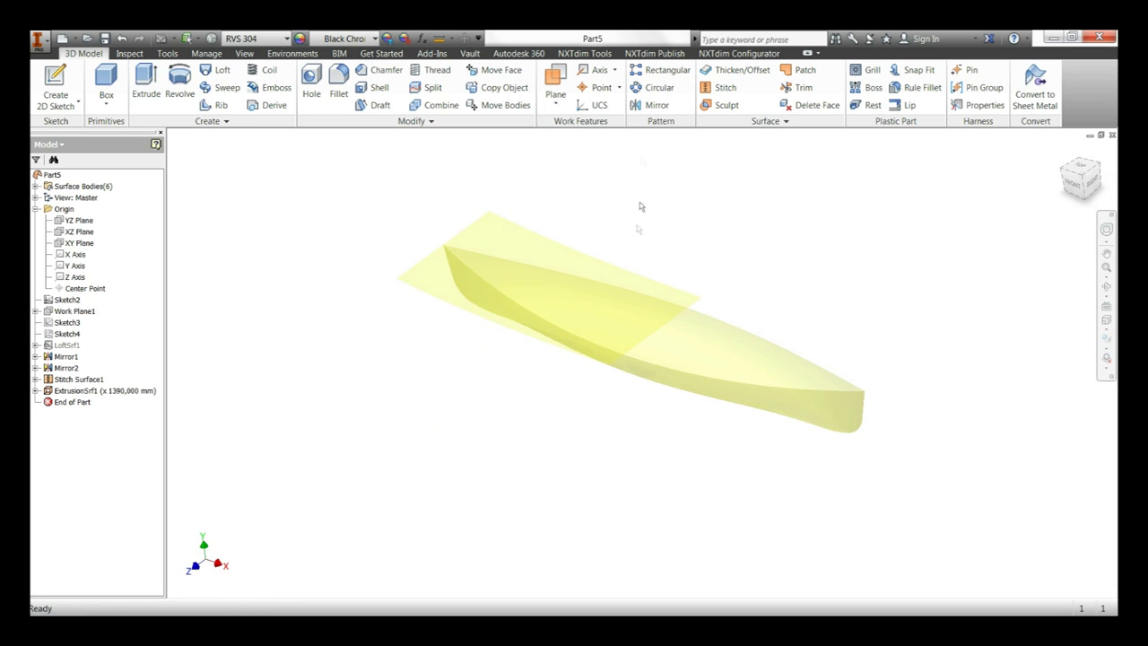
Mirror the extruded surface about the YZ Plane and view the hull from the top
{"action": "left_click", "coordinate": [652, 108]}
{"action": "left_click", "coordinate": [509, 256]}
{"action": "right_click", "coordinate": [507, 265]}
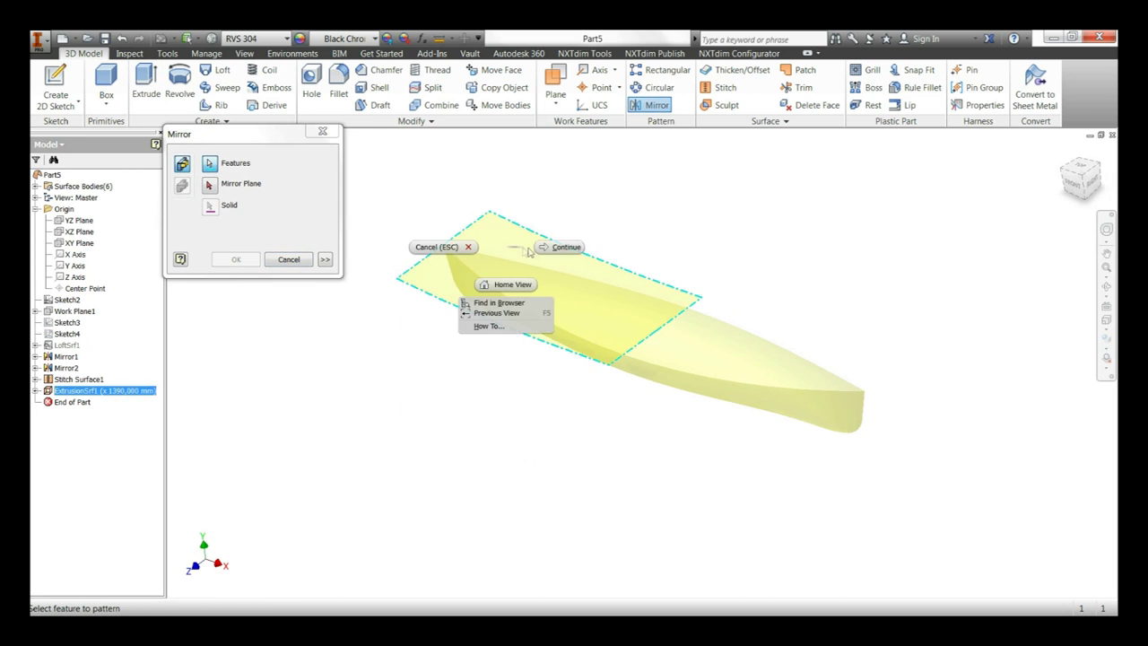
{"action": "left_click", "coordinate": [552, 251]}
{"action": "left_click", "coordinate": [78, 220]}
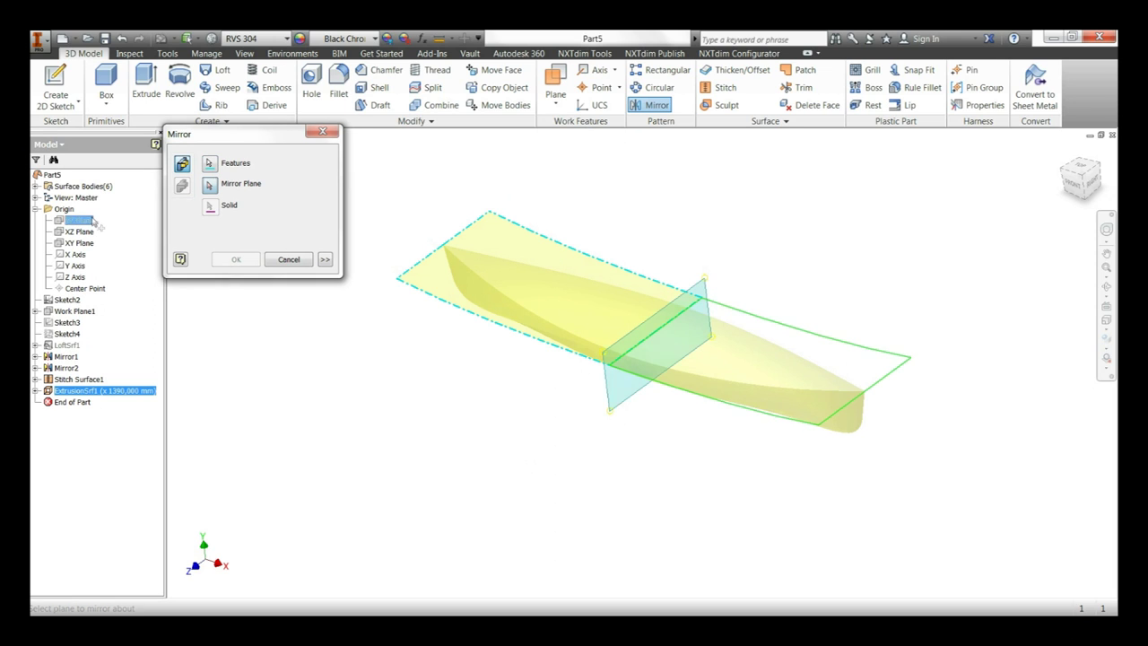
{"action": "left_click", "coordinate": [236, 260]}
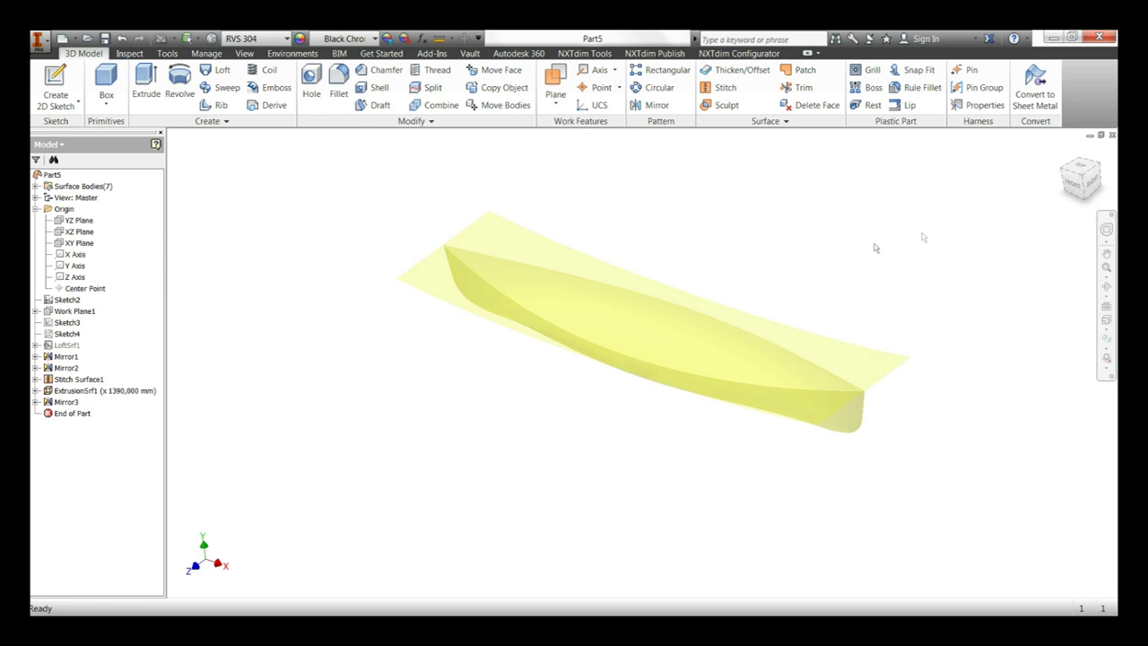
{"action": "left_click", "coordinate": [1082, 169]}
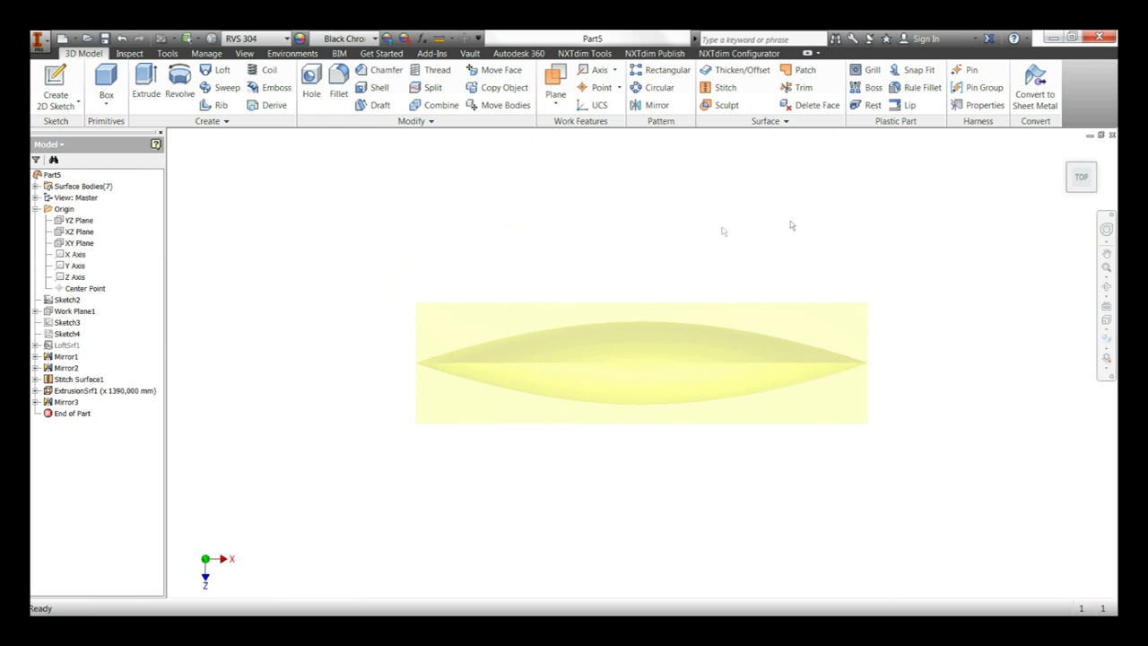
Start a sketch on the XZ Plane and project the hull's upper and lower outline curves
{"action": "right_click", "coordinate": [678, 246]}
{"action": "left_click", "coordinate": [691, 277]}
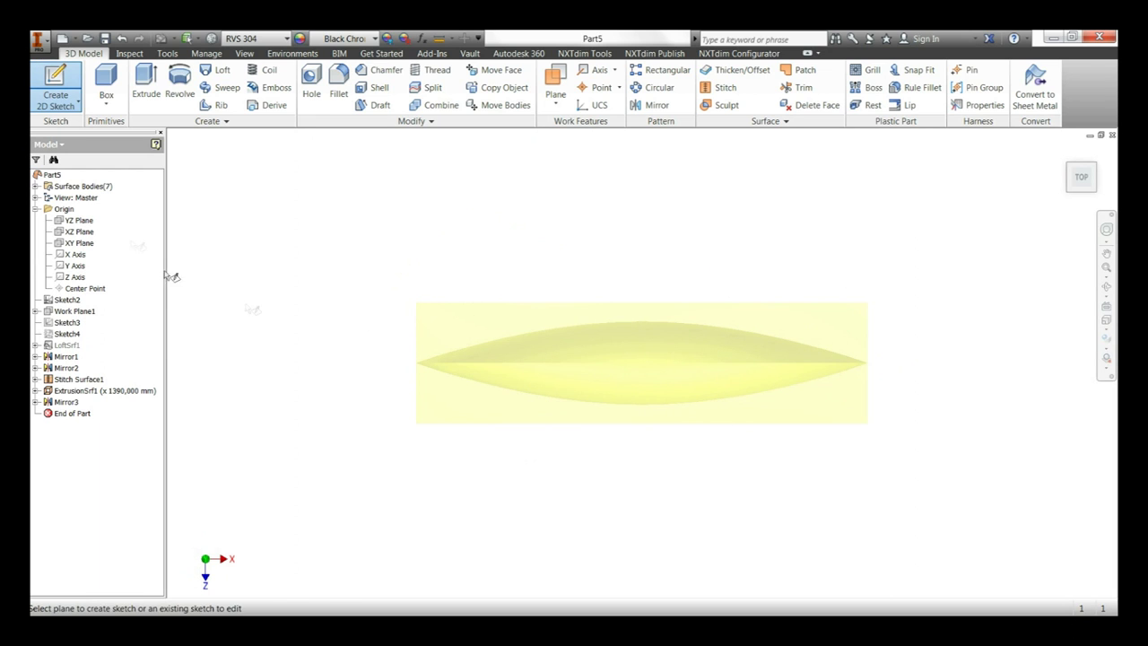
{"action": "left_click", "coordinate": [90, 235]}
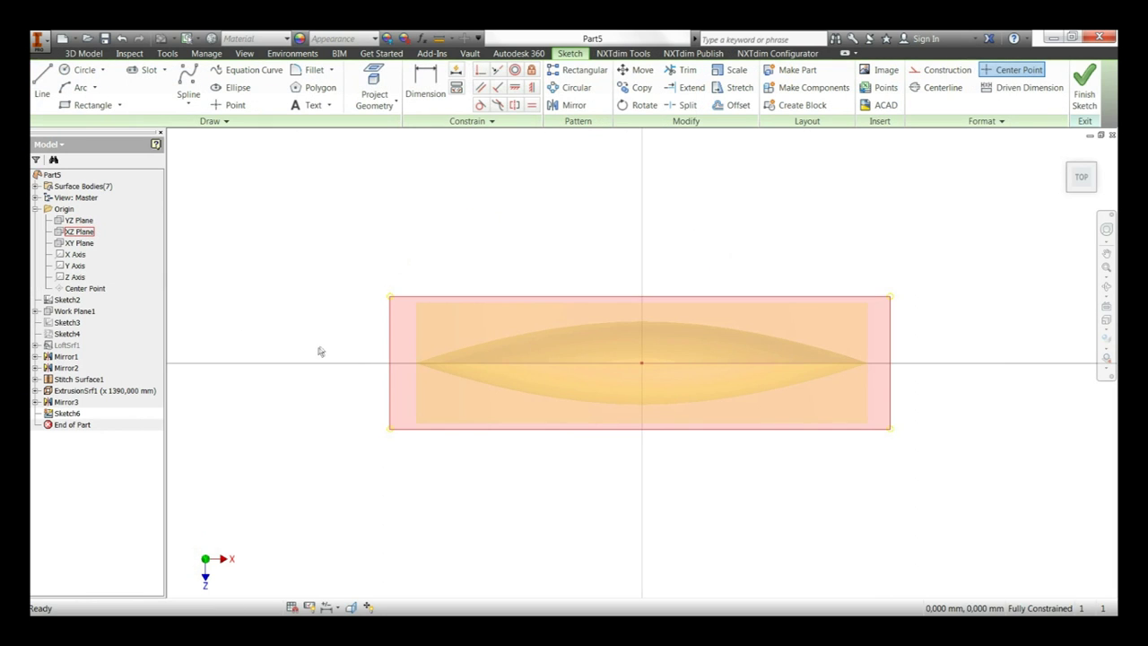
{"action": "left_click", "coordinate": [374, 89]}
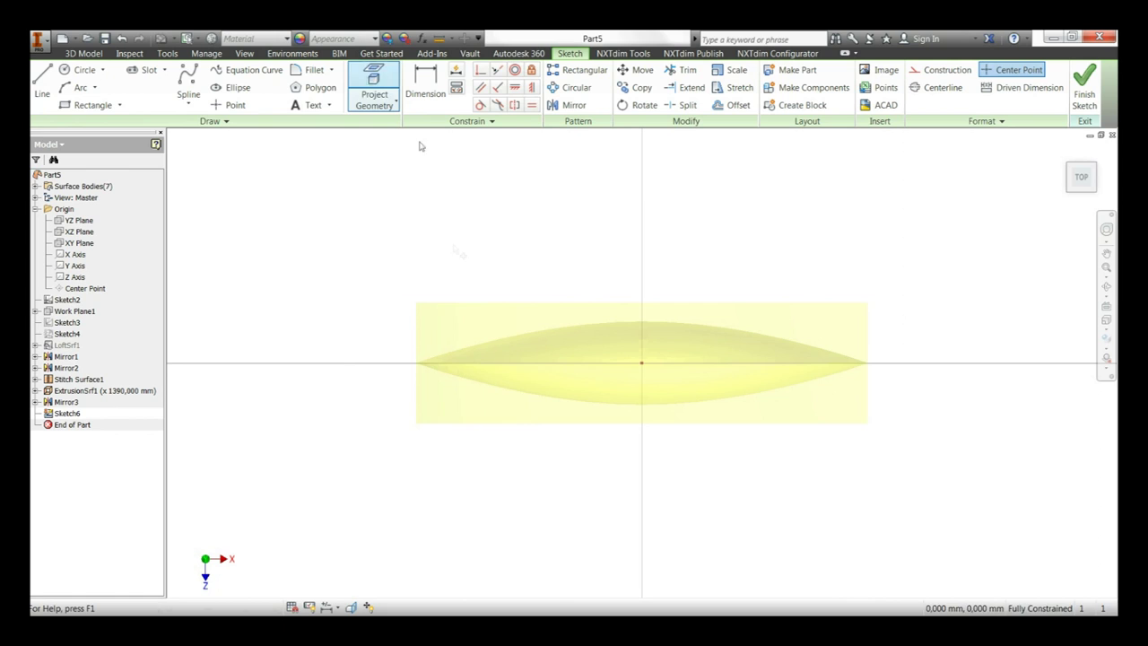
{"action": "left_click", "coordinate": [529, 336]}
{"action": "left_click", "coordinate": [518, 395]}
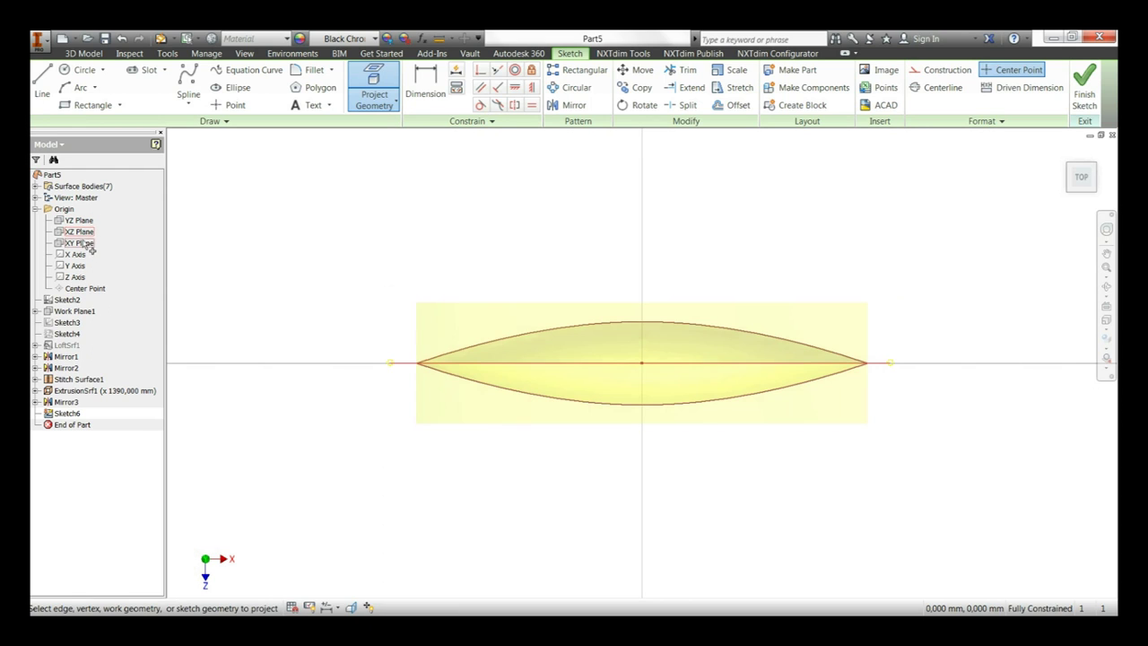
Convert all the projected curves and lines to construction geometry
{"action": "right_click", "coordinate": [807, 303]}
{"action": "left_click", "coordinate": [852, 288]}
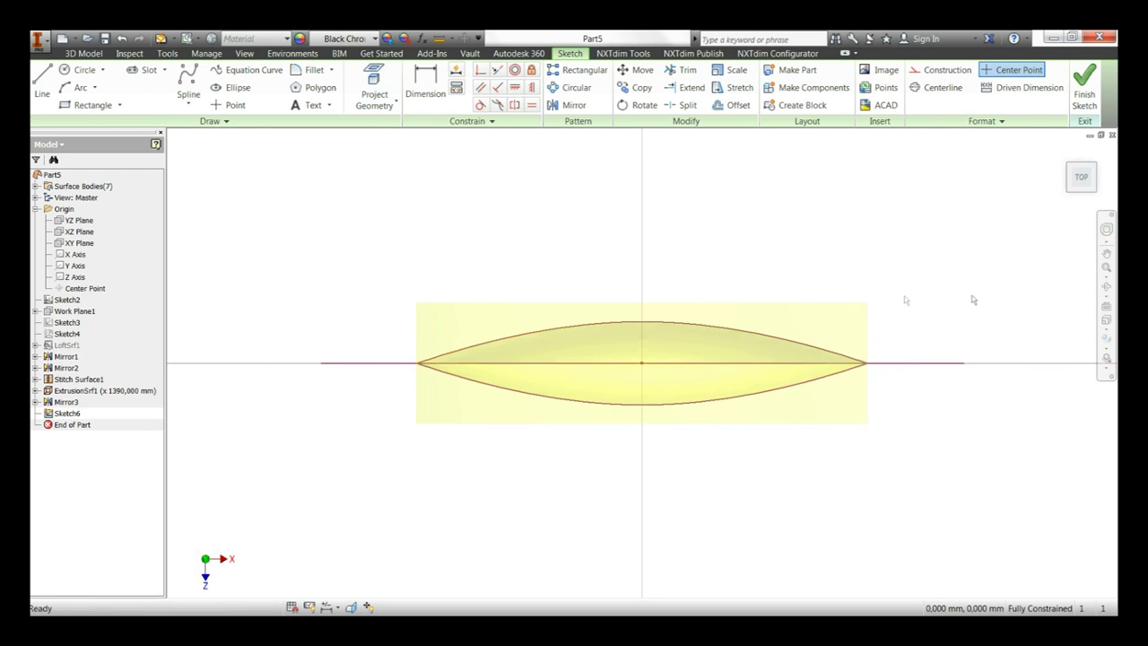
{"action": "left_click_drag", "start_coordinate": [963, 281], "coordinate": [401, 453]}
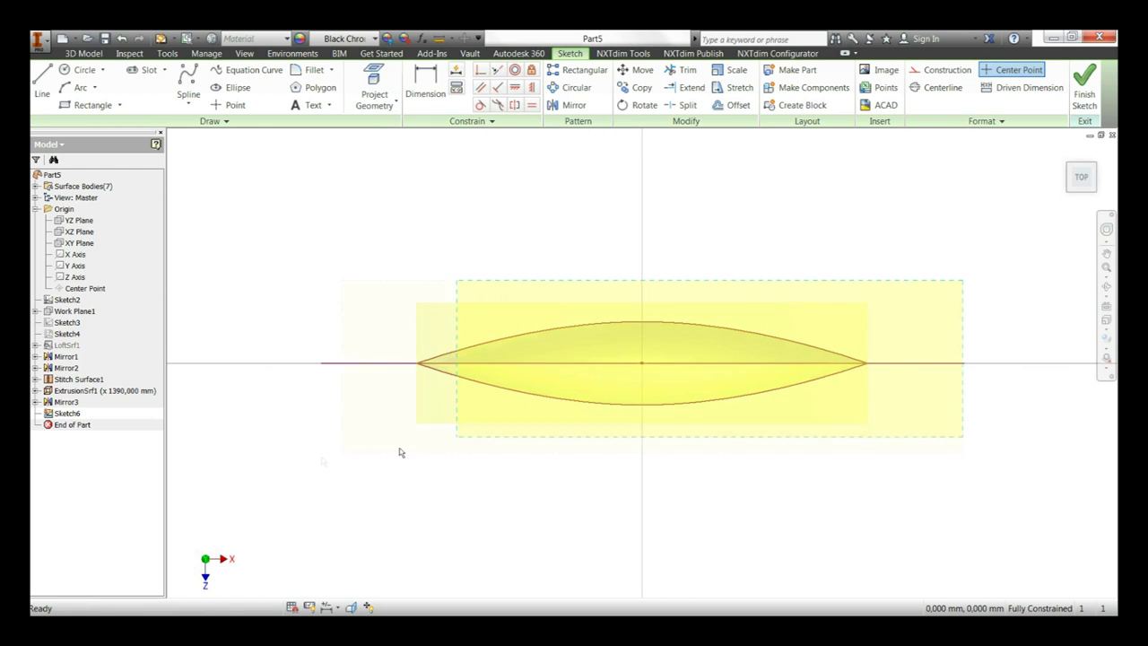
{"action": "left_click", "coordinate": [942, 70]}
{"action": "left_click", "coordinate": [90, 87]}
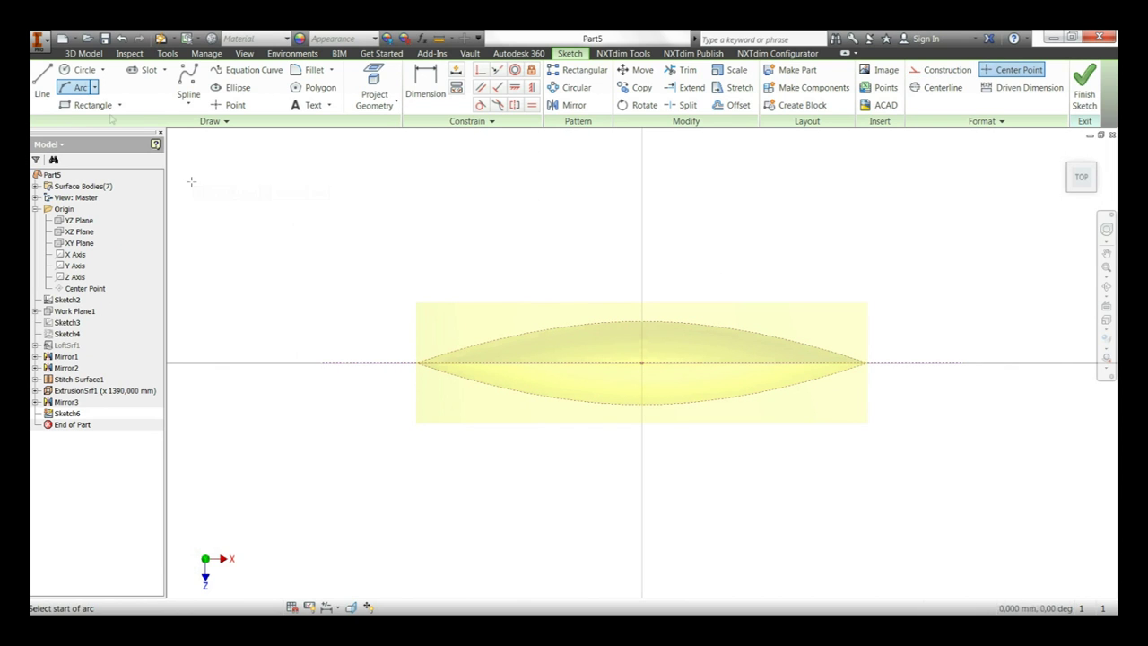
Draw a three-point arc inside the hull outline and look straight at the sketch
{"action": "left_click", "coordinate": [543, 345]}
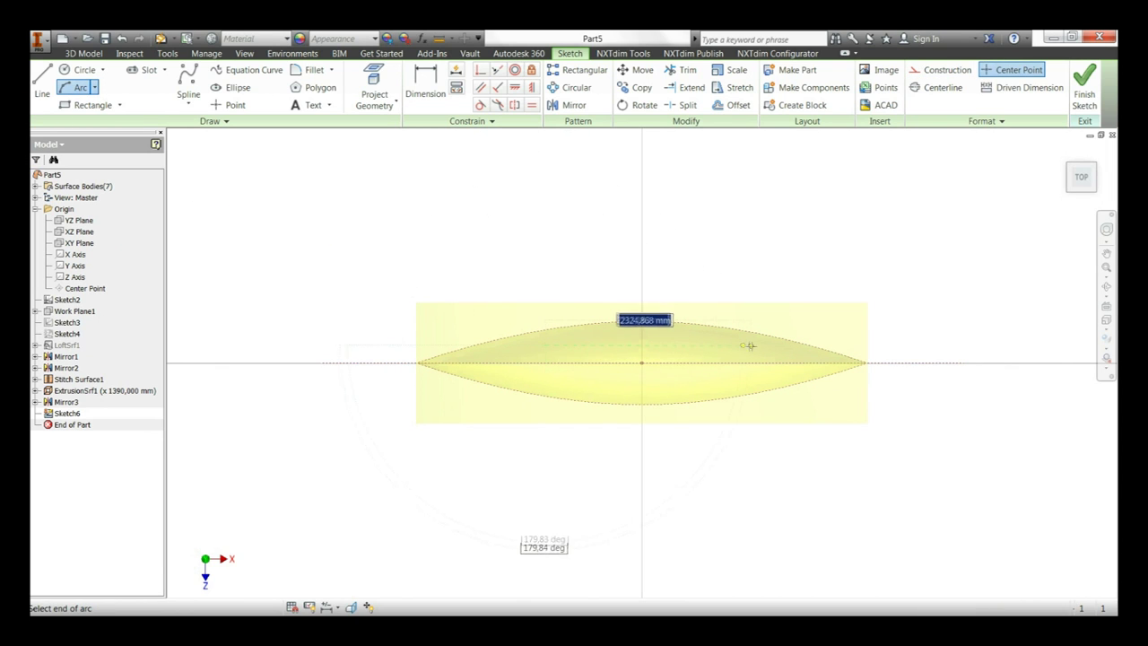
{"action": "left_click", "coordinate": [753, 350]}
{"action": "left_click", "coordinate": [715, 342]}
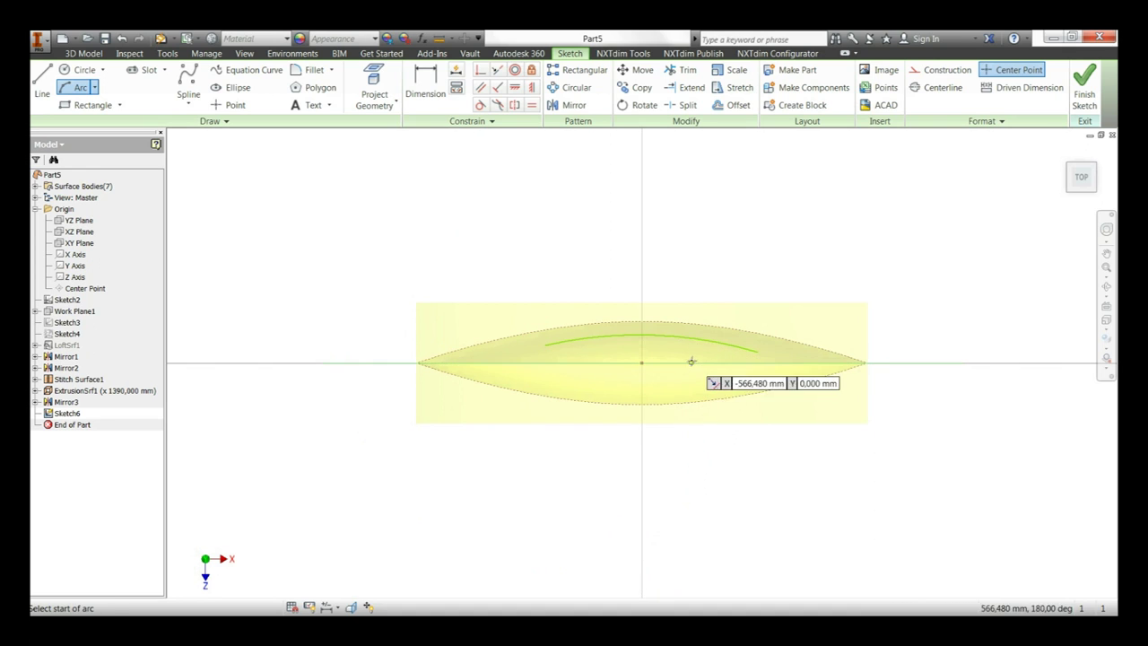
{"action": "key", "text": "Page_Up"}
{"action": "left_click", "coordinate": [698, 342]}
{"action": "right_click", "coordinate": [610, 269]}
{"action": "left_click", "coordinate": [649, 278]}
Constrain the arc's endpoints horizontally and its midpoint vertically to the origin
{"action": "right_click", "coordinate": [636, 279]}
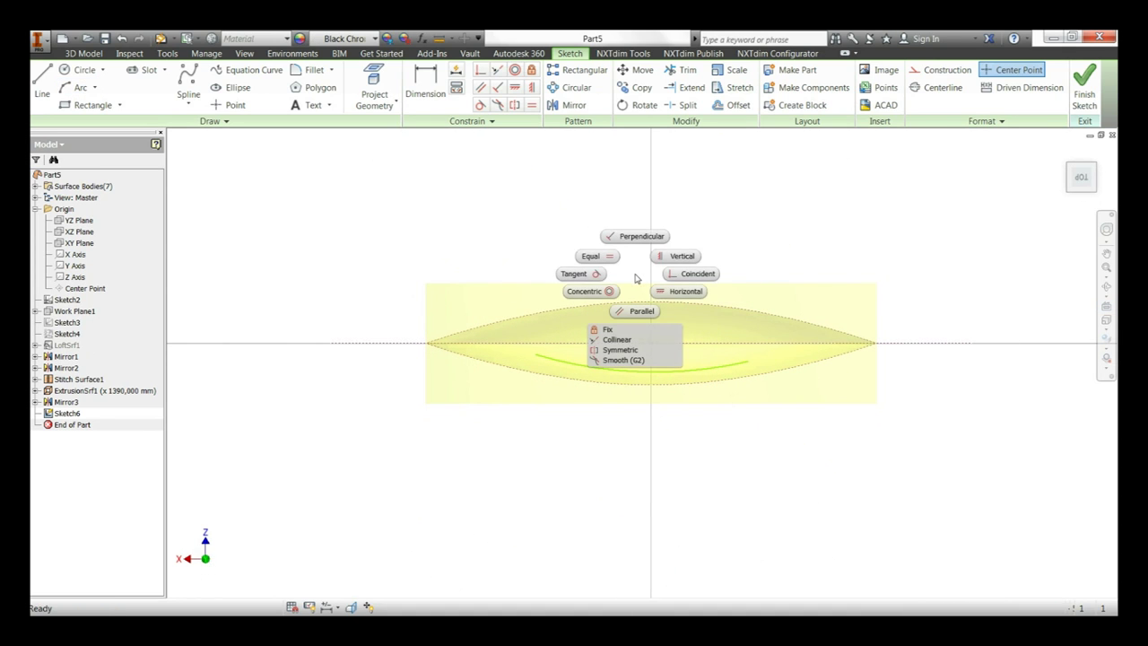
{"action": "left_click", "coordinate": [681, 292]}
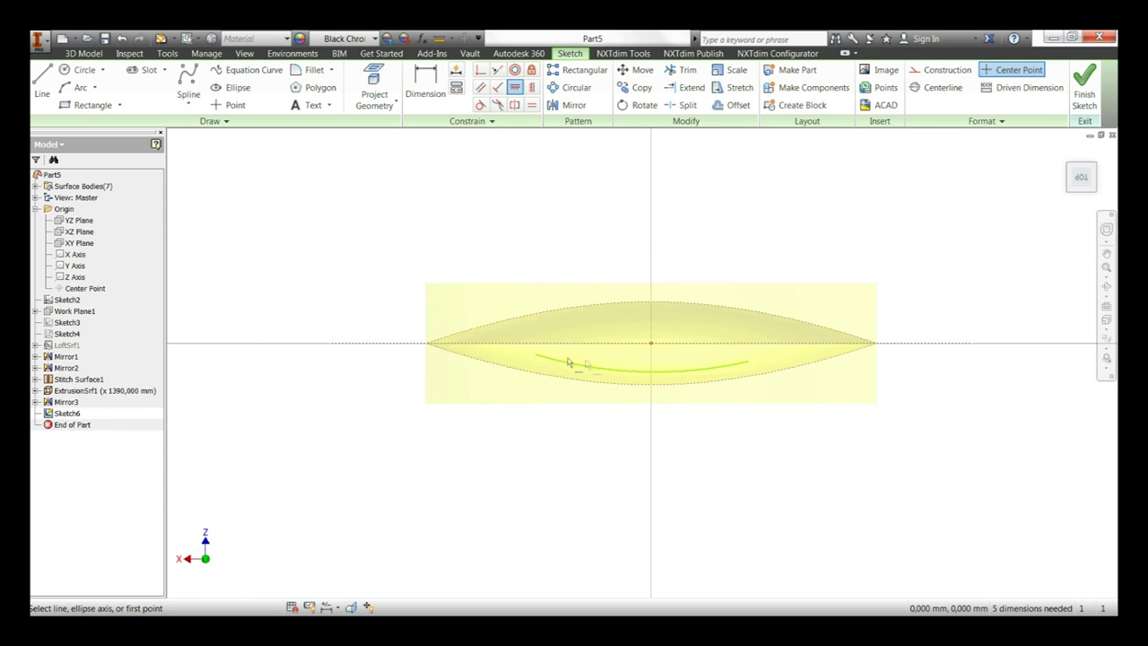
{"action": "left_click", "coordinate": [535, 356]}
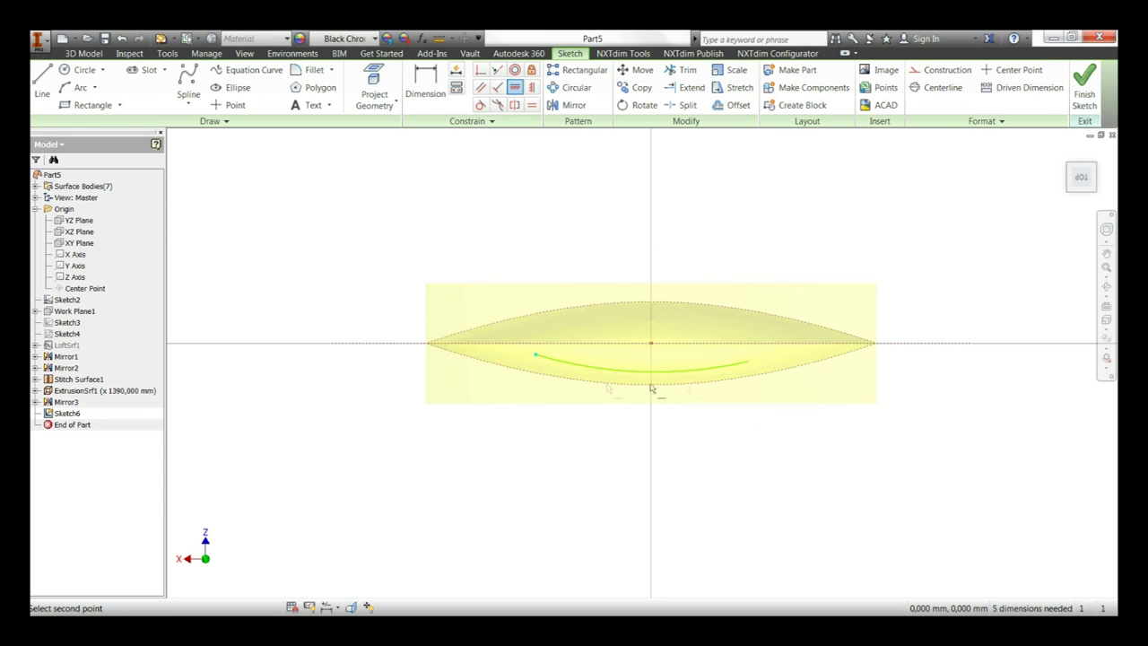
{"action": "left_click", "coordinate": [745, 366]}
{"action": "right_click", "coordinate": [748, 336]}
{"action": "left_click", "coordinate": [781, 333]}
{"action": "left_click", "coordinate": [532, 89]}
{"action": "left_click", "coordinate": [635, 371]}
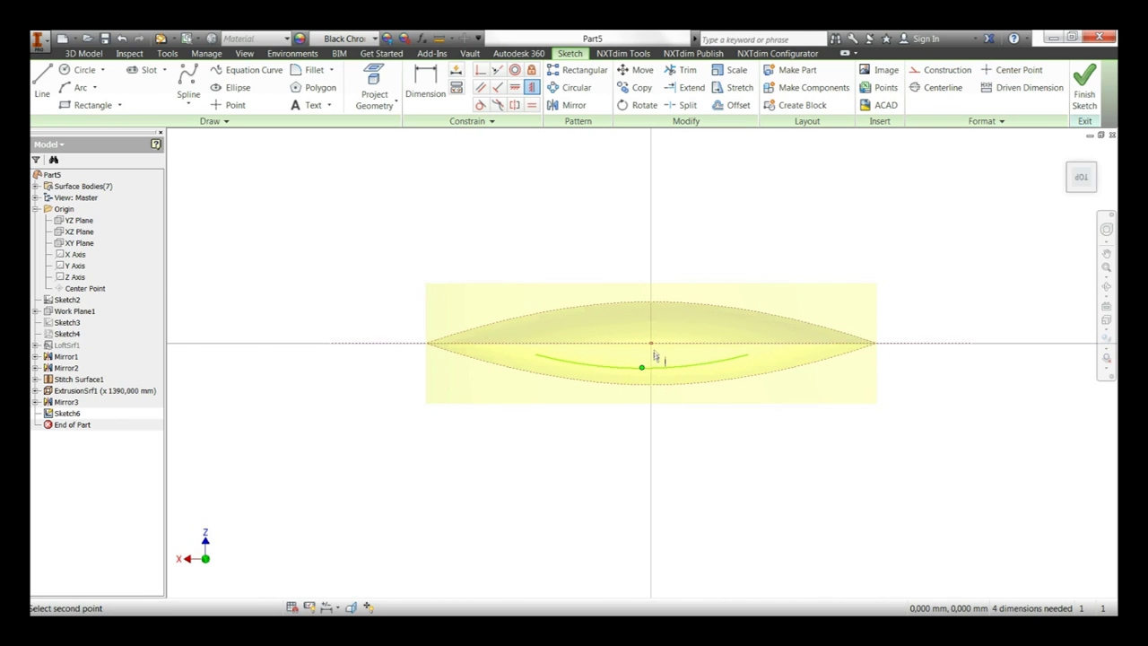
{"action": "left_click", "coordinate": [652, 345]}
{"action": "right_click", "coordinate": [686, 259]}
{"action": "left_click", "coordinate": [717, 254]}
Mirror the arc about the centre axis
{"action": "left_click", "coordinate": [563, 107]}
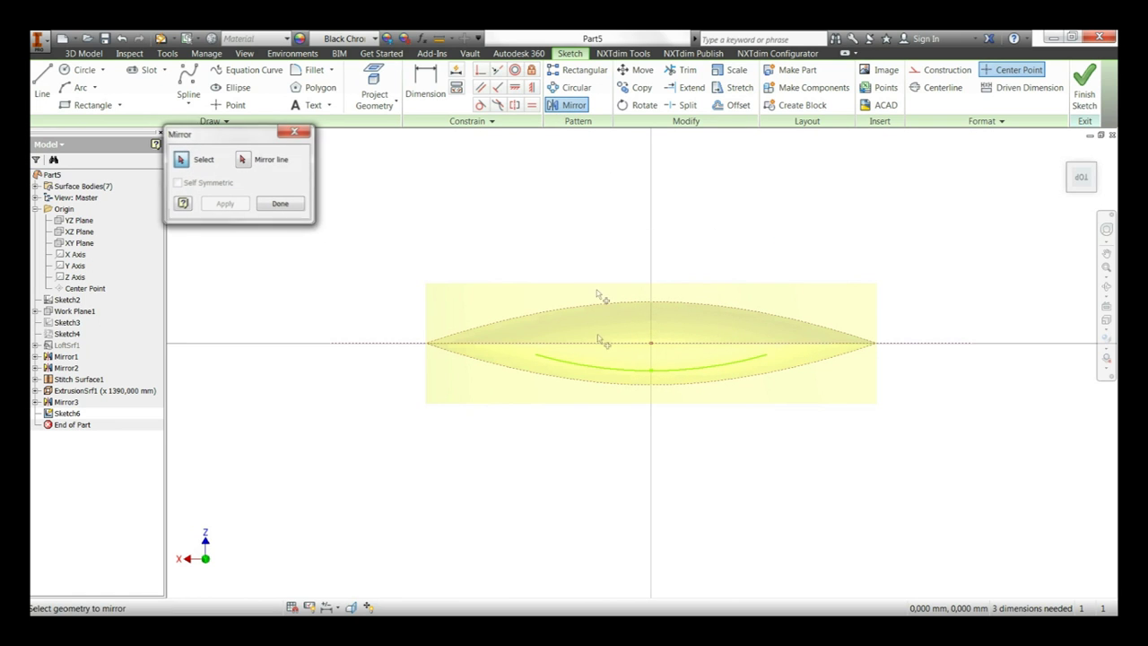
{"action": "left_click", "coordinate": [608, 367]}
{"action": "right_click", "coordinate": [606, 362]}
{"action": "left_click", "coordinate": [639, 362]}
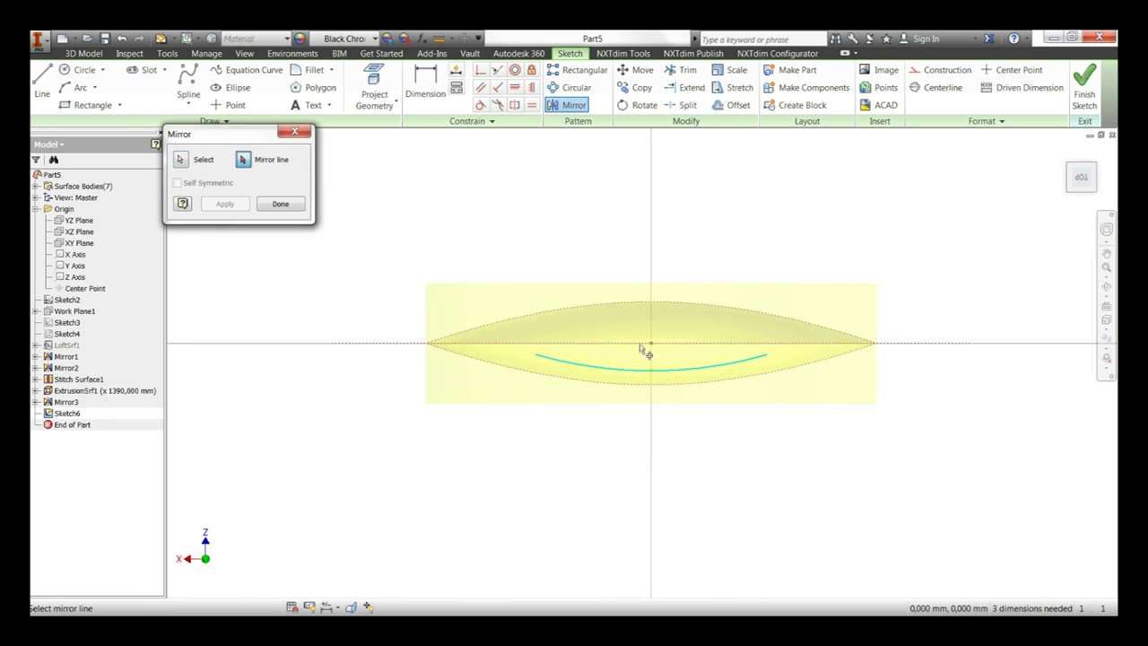
{"action": "left_click", "coordinate": [642, 343]}
{"action": "right_click", "coordinate": [647, 330]}
{"action": "left_click", "coordinate": [682, 331]}
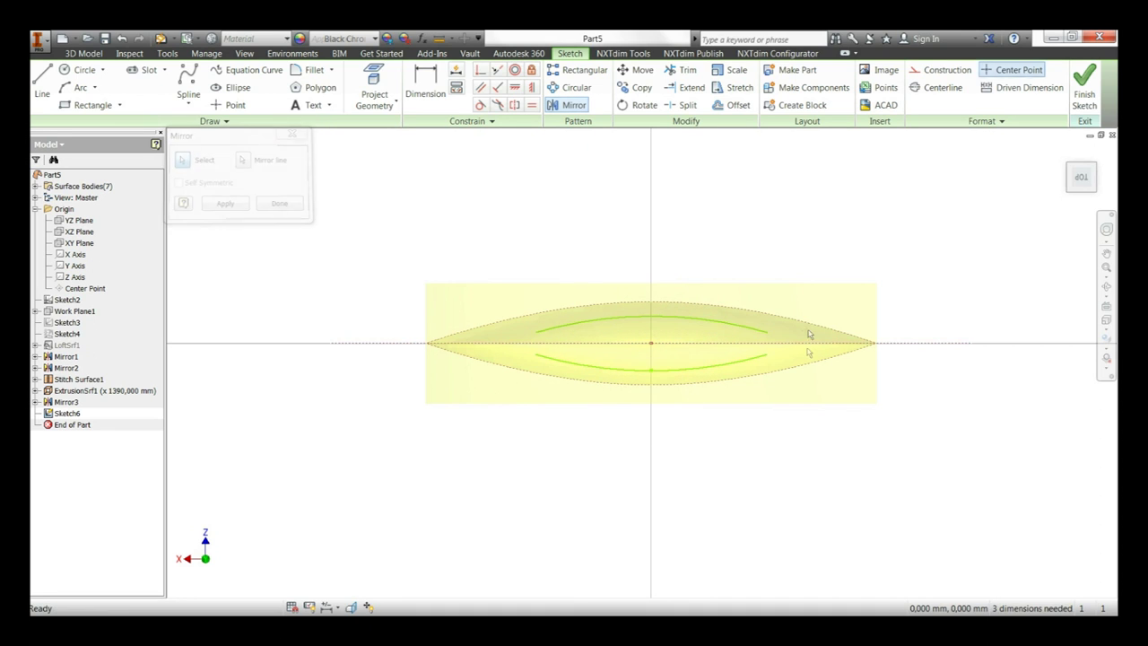
Close the left and right ends of the two arcs with tangent end arcs
{"action": "right_click", "coordinate": [698, 251]}
{"action": "left_click", "coordinate": [730, 255]}
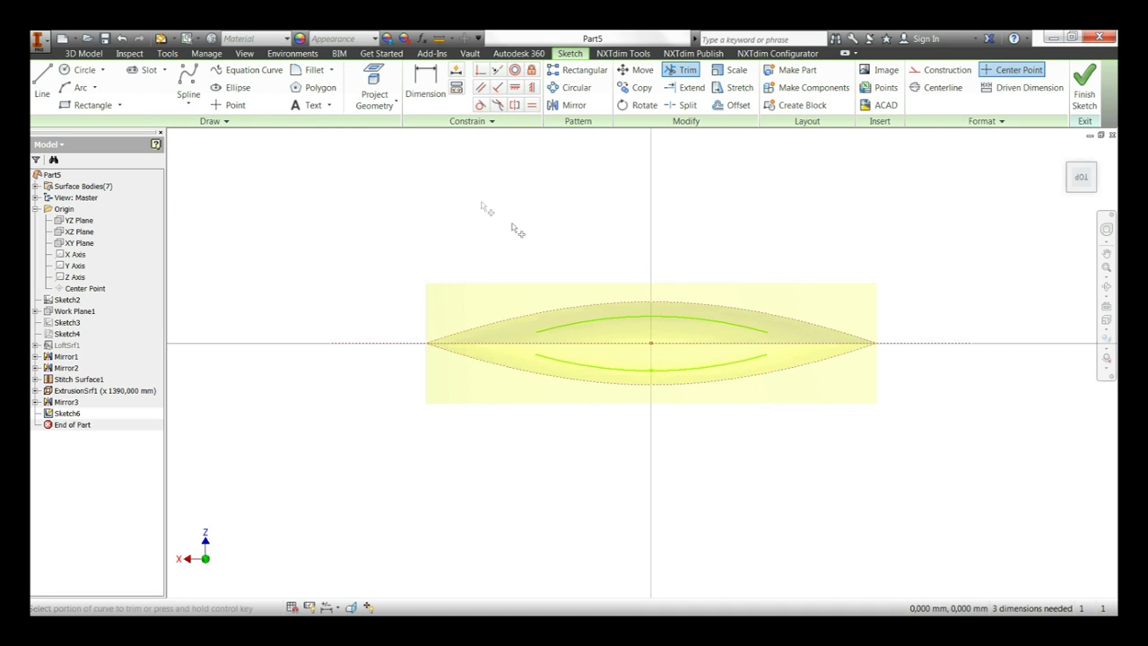
{"action": "right_click", "coordinate": [537, 238]}
{"action": "key", "text": "l"}
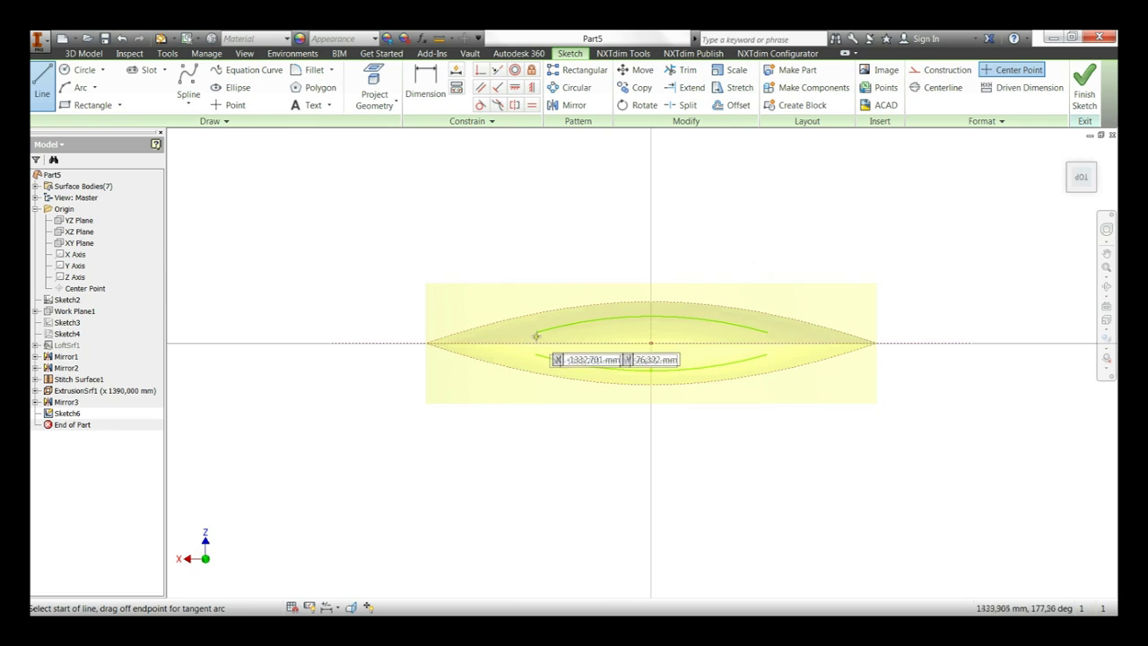
{"action": "left_click", "coordinate": [536, 332]}
{"action": "left_click_drag", "start_coordinate": [535, 334], "coordinate": [536, 355]}
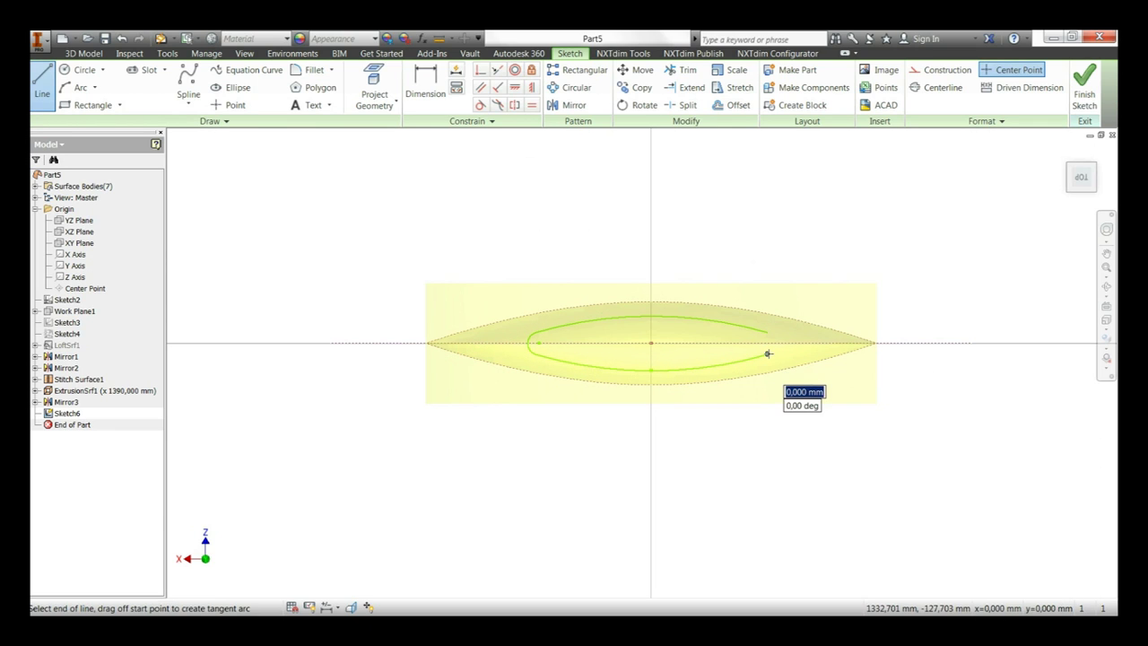
{"action": "left_click_drag", "start_coordinate": [768, 354], "coordinate": [767, 332]}
{"action": "right_click", "coordinate": [784, 253]}
{"action": "right_click", "coordinate": [756, 254]}
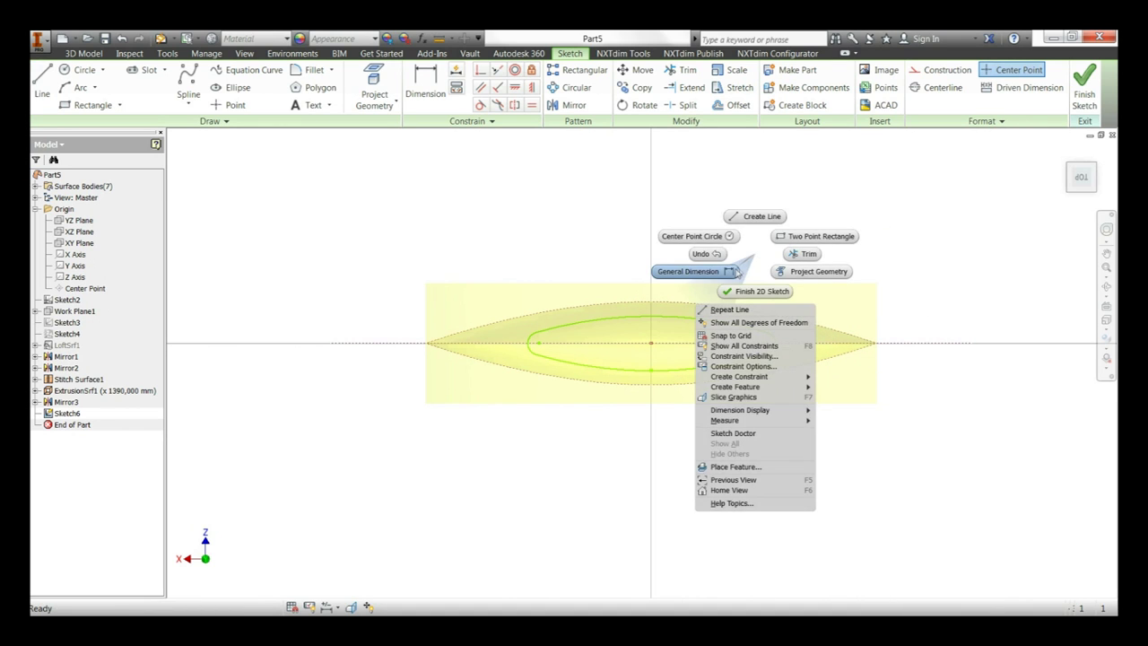
{"action": "left_click", "coordinate": [689, 271]}
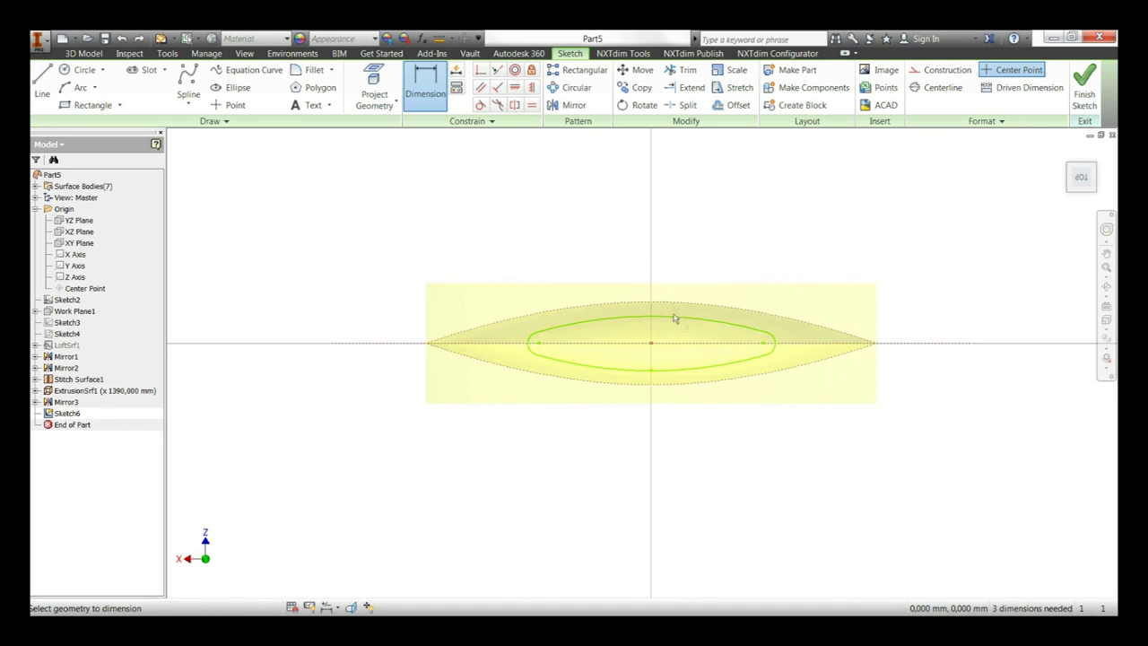
Dimension the right end arc at 250
{"action": "left_click", "coordinate": [776, 344]}
{"action": "left_click", "coordinate": [812, 335]}
{"action": "key", "text": "Return"}
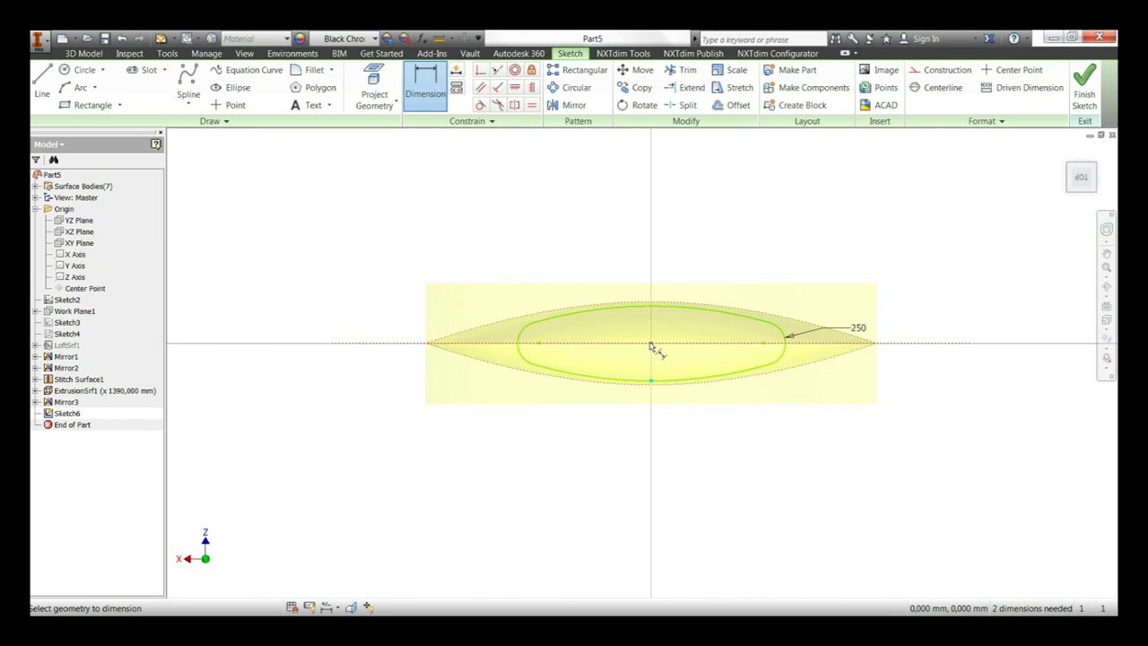
{"action": "left_click", "coordinate": [651, 347]}
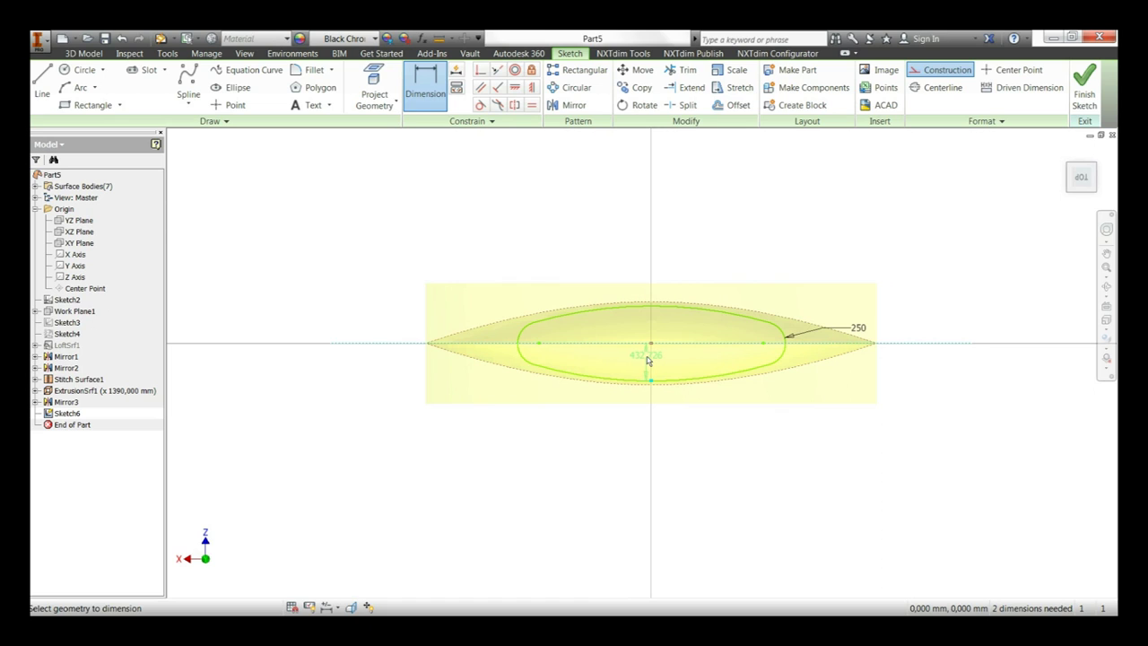
{"action": "key", "text": "Escape"}
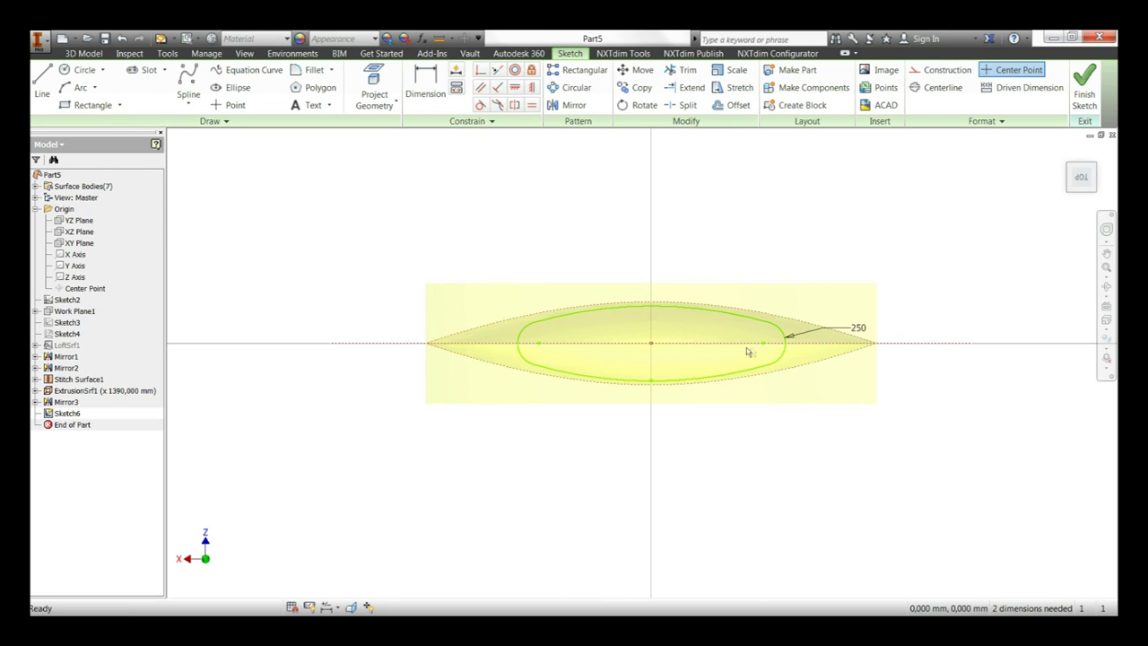
Add a 60 vertical dimension to the oval's lower edge
{"action": "left_click", "coordinate": [228, 105]}
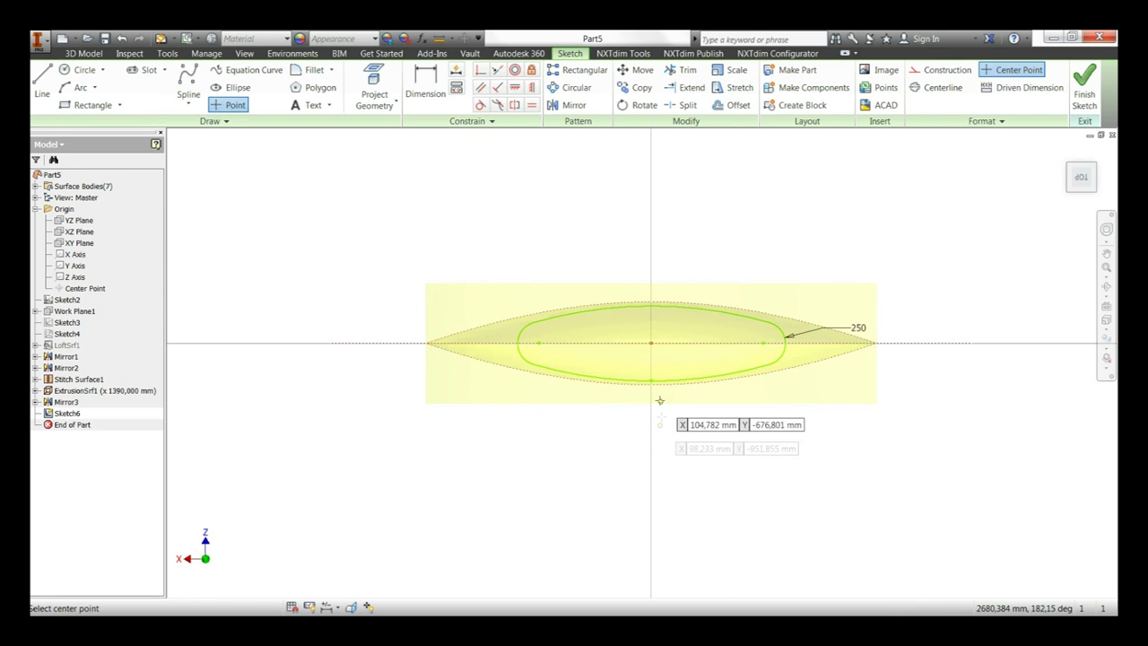
{"action": "right_click", "coordinate": [670, 364]}
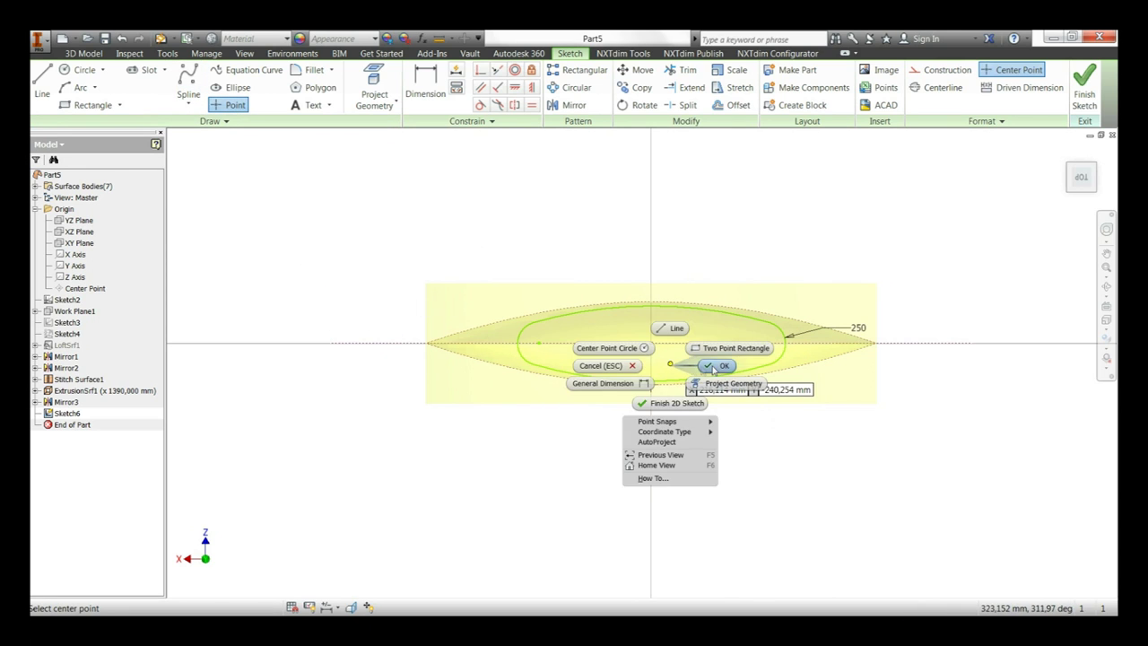
{"action": "left_click", "coordinate": [715, 366]}
{"action": "right_click", "coordinate": [701, 367]}
{"action": "left_click", "coordinate": [653, 387]}
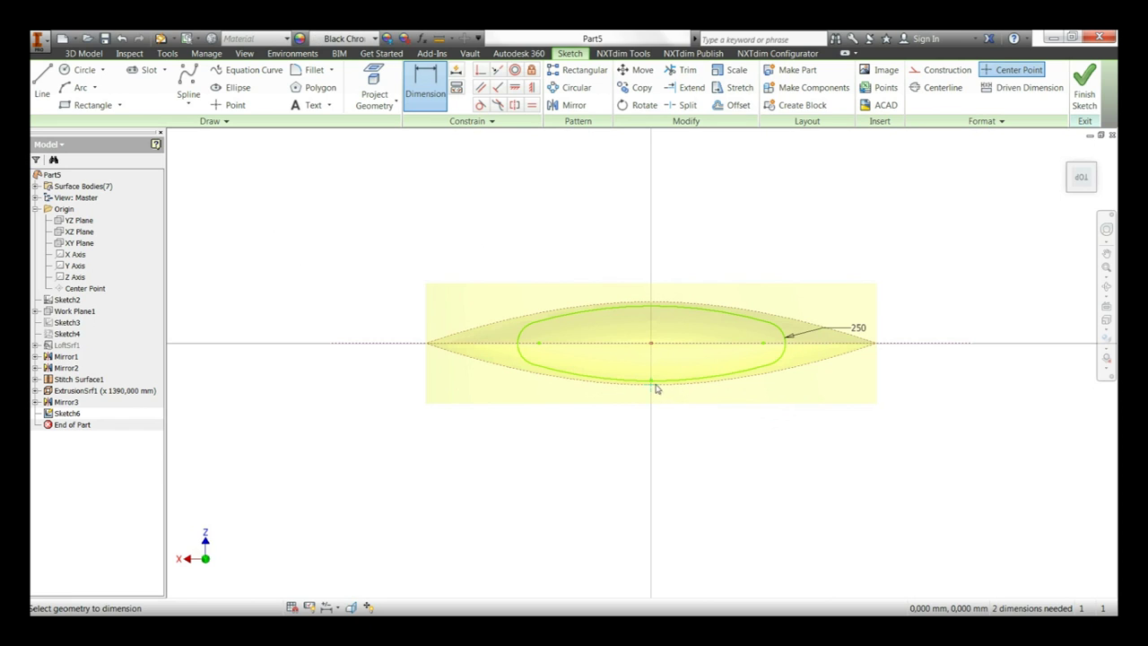
{"action": "left_click", "coordinate": [652, 386]}
{"action": "left_click", "coordinate": [668, 400]}
{"action": "type", "text": "60"}
{"action": "key", "text": "Return"}
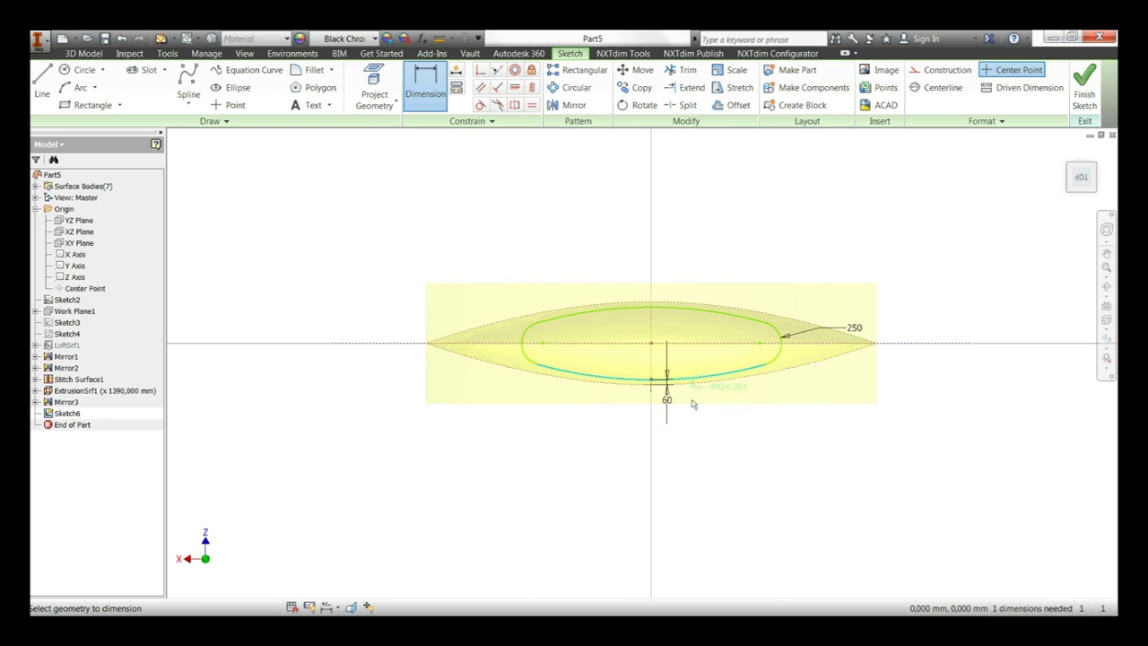
Add a lower-curve length dimension, set it to 8000, and change the end dimension to 200
{"action": "left_click", "coordinate": [704, 430]}
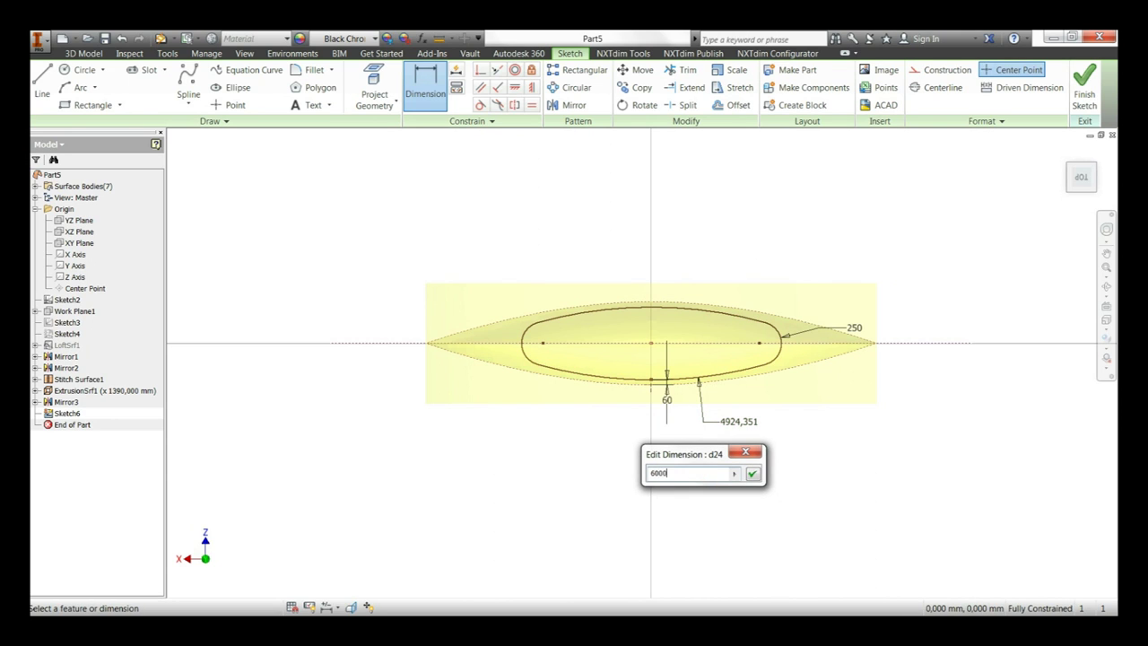
{"action": "key", "text": "Return"}
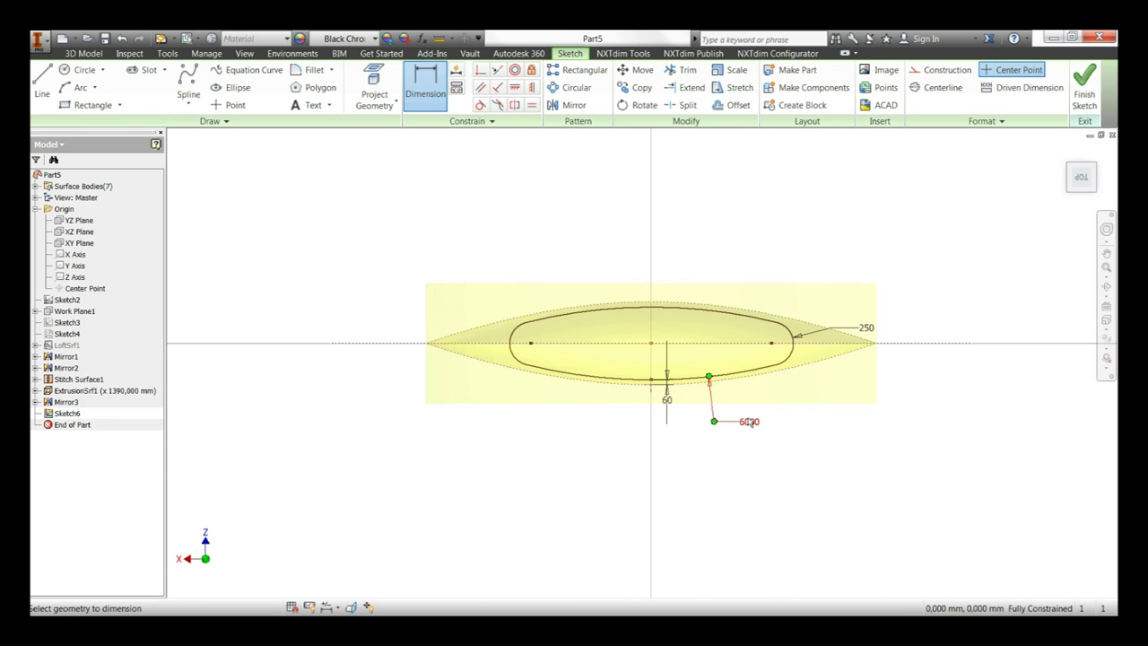
{"action": "double_click", "coordinate": [750, 422]}
{"action": "type", "text": "8000"}
{"action": "key", "text": "Return"}
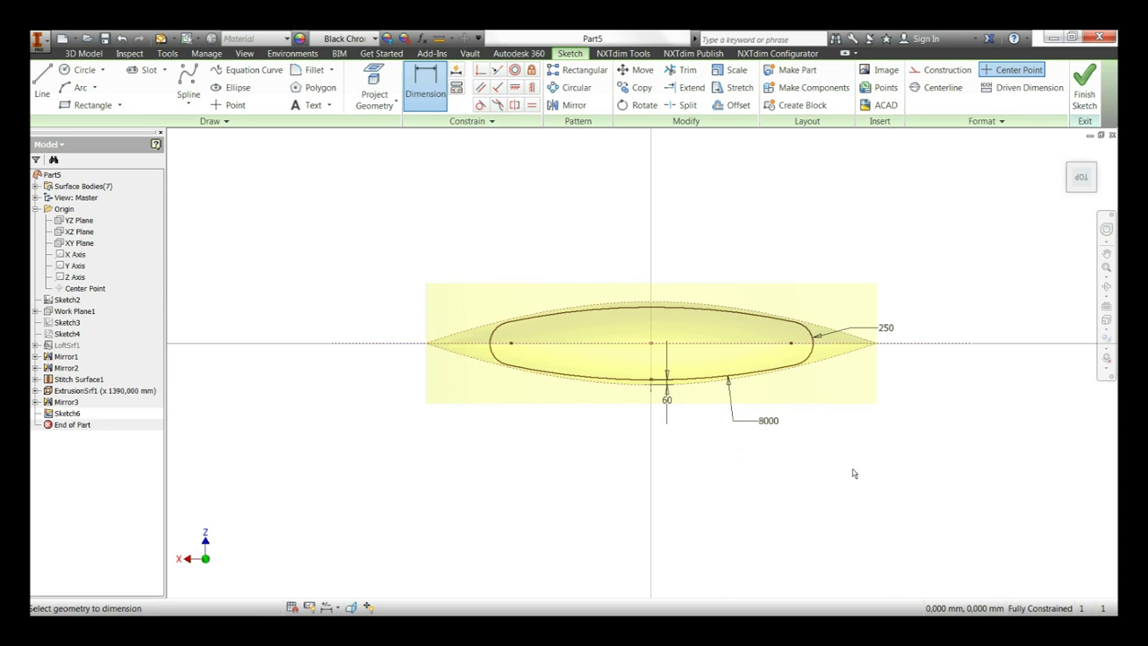
{"action": "double_click", "coordinate": [887, 333]}
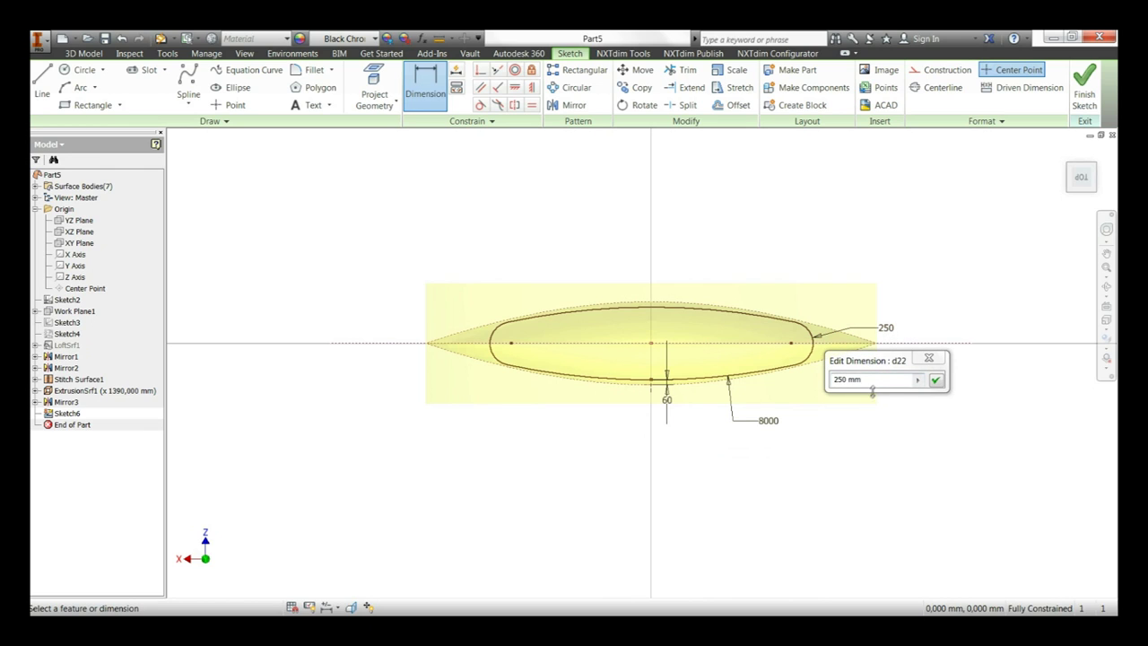
{"action": "key", "text": "Return"}
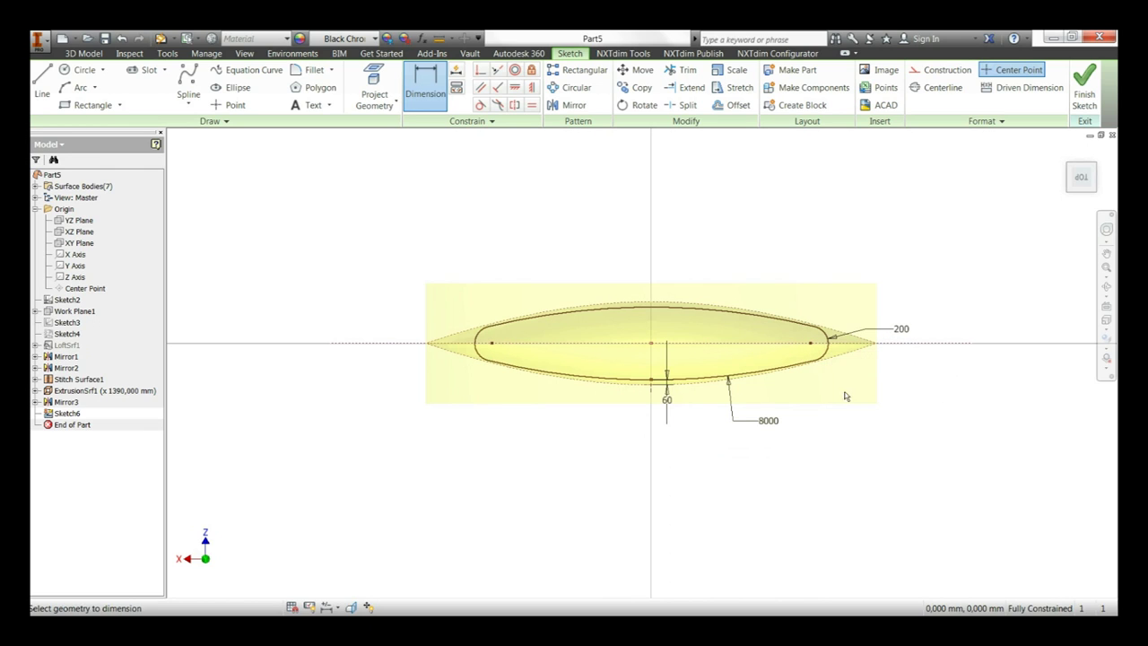
Finalize the dimensions: 75 offset, 250 end distance and 7000 curve length
{"action": "double_click", "coordinate": [669, 400]}
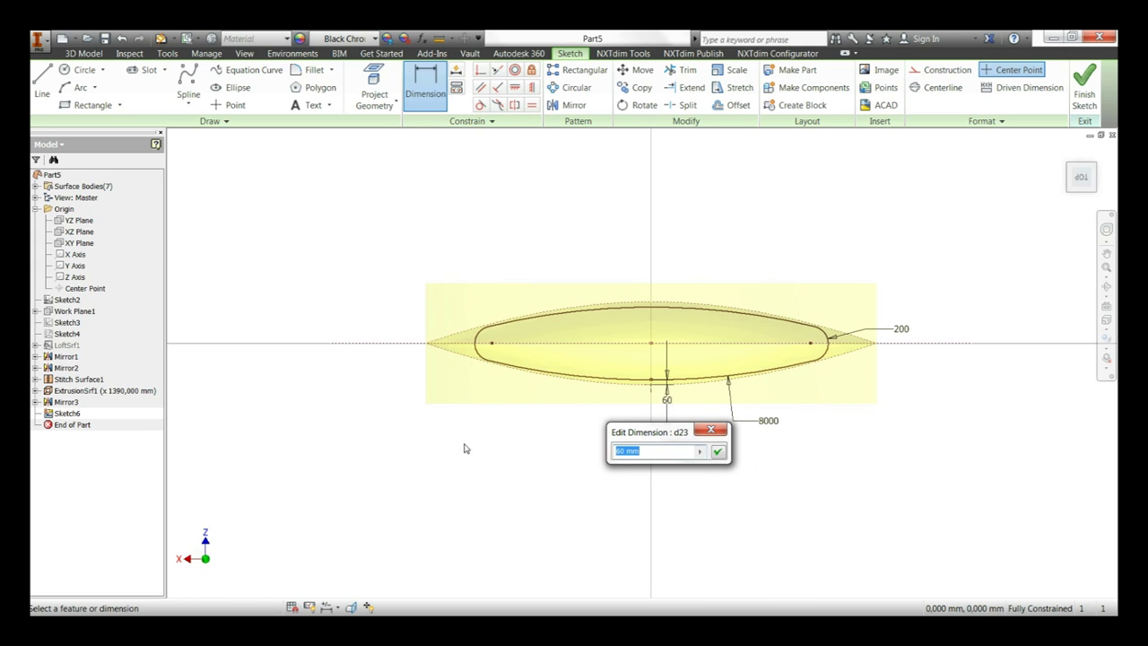
{"action": "type", "text": "75"}
{"action": "key", "text": "Return"}
{"action": "double_click", "coordinate": [897, 334]}
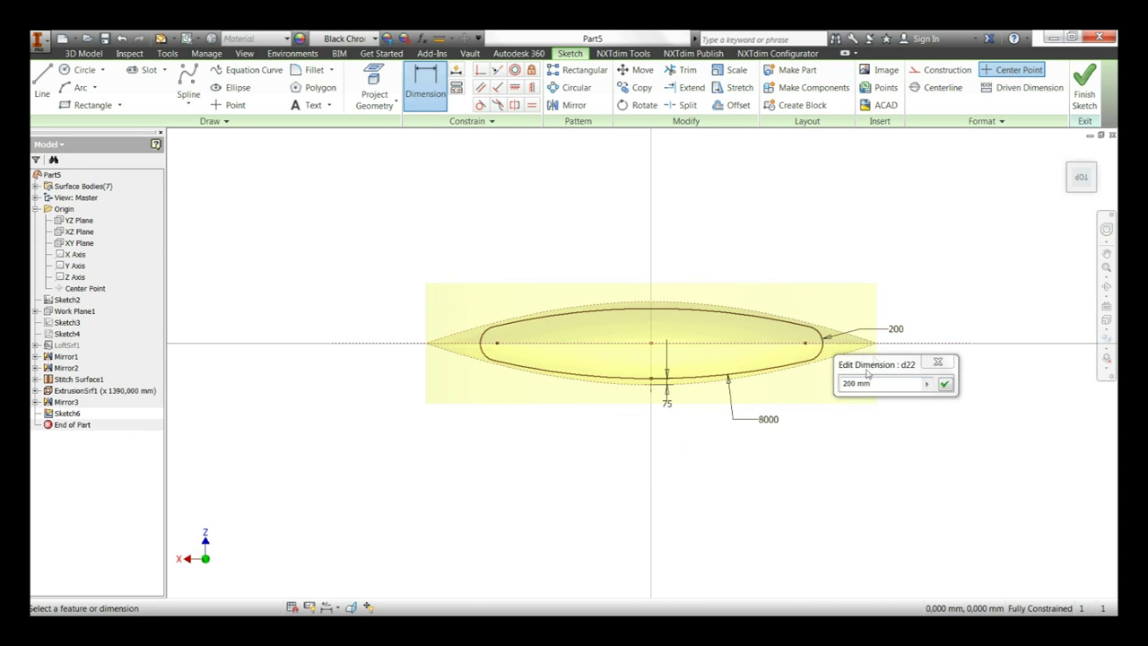
{"action": "type", "text": "250"}
{"action": "key", "text": "Return"}
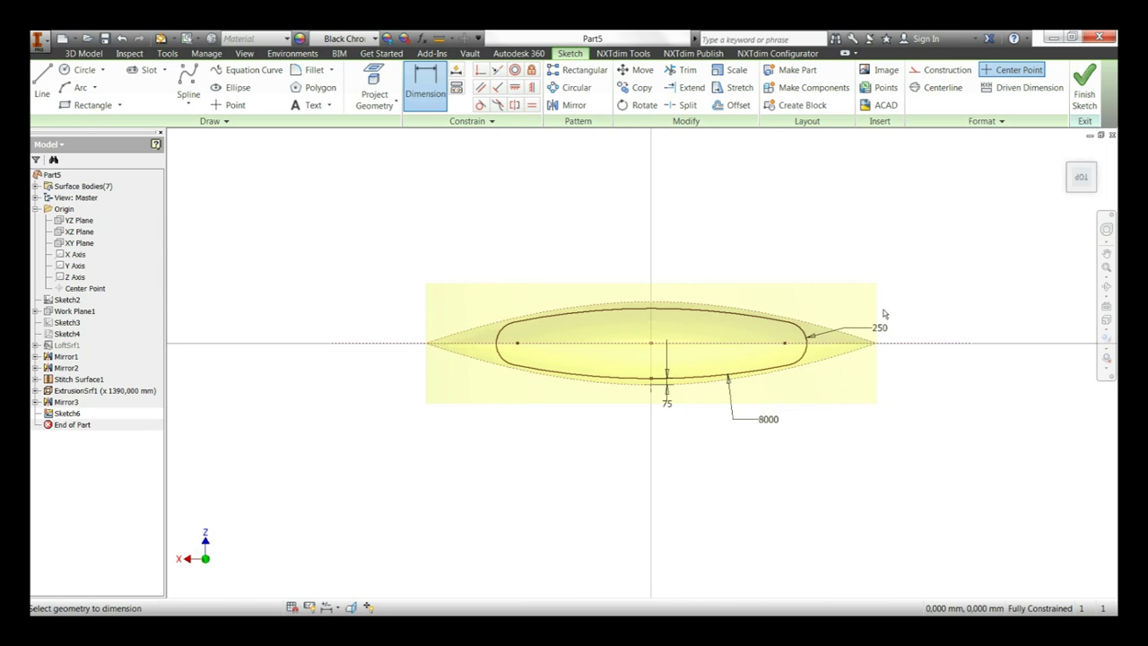
{"action": "double_click", "coordinate": [765, 420]}
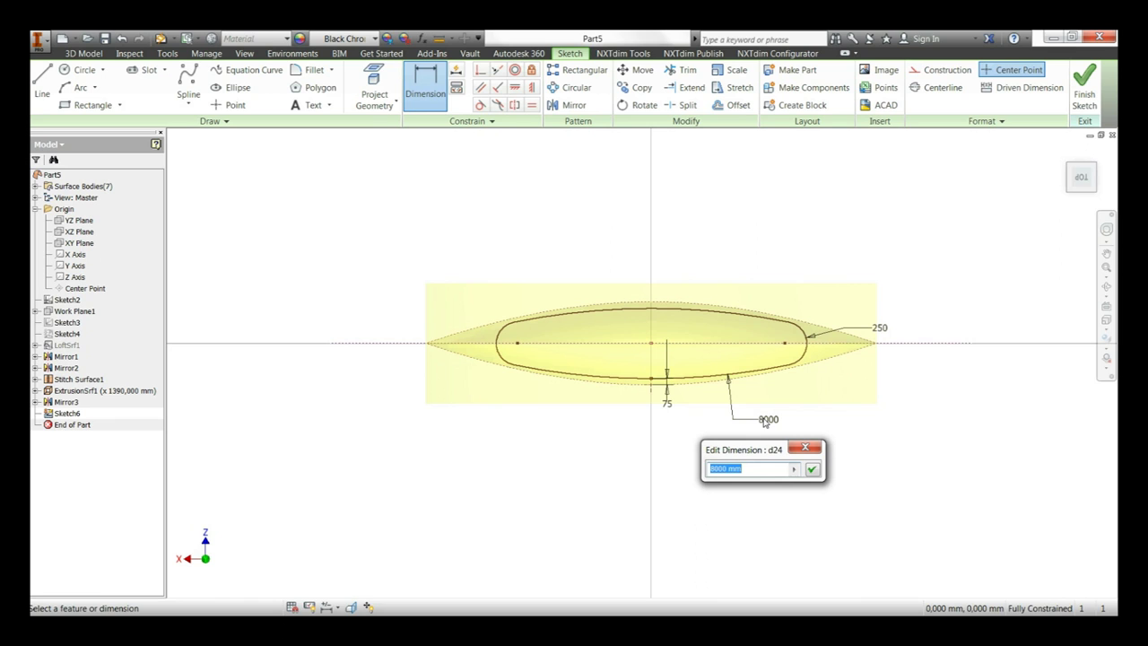
{"action": "type", "text": "7000"}
{"action": "key", "text": "Return"}
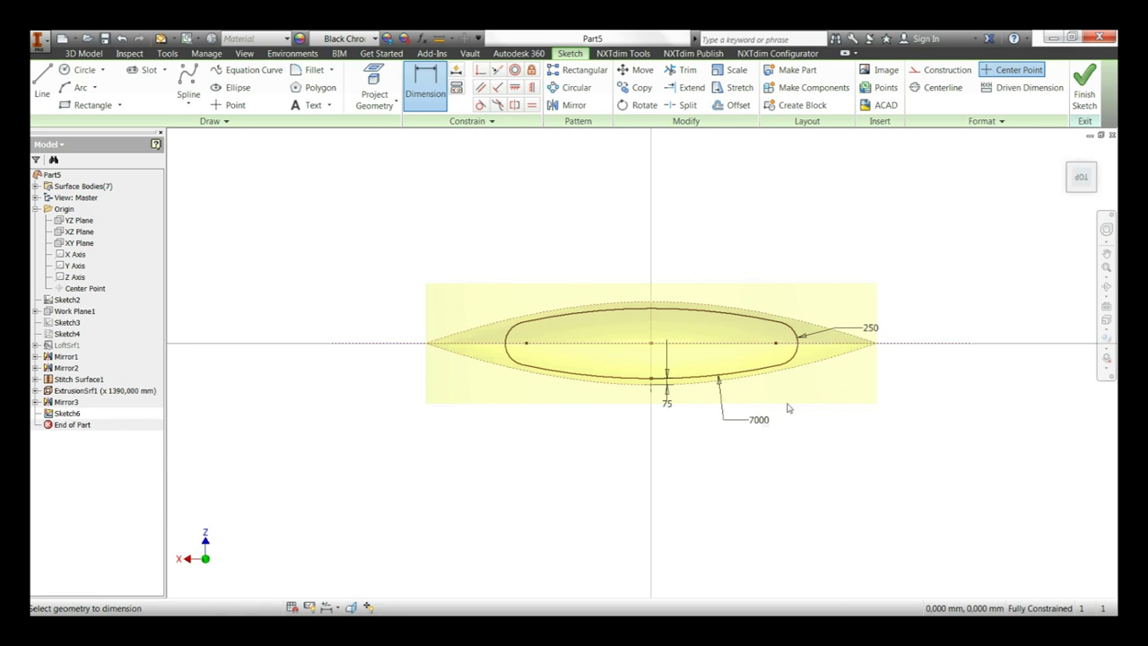
{"action": "right_click", "coordinate": [807, 233]}
{"action": "key", "text": "F4"}
Stitch the left and right extruded surfaces into one surface
{"action": "mouse_move", "coordinate": [756, 210]}
{"action": "left_mouse_down"}
{"action": "mouse_move", "coordinate": [746, 301]}
{"action": "mouse_move", "coordinate": [667, 210]}
{"action": "left_mouse_up"}
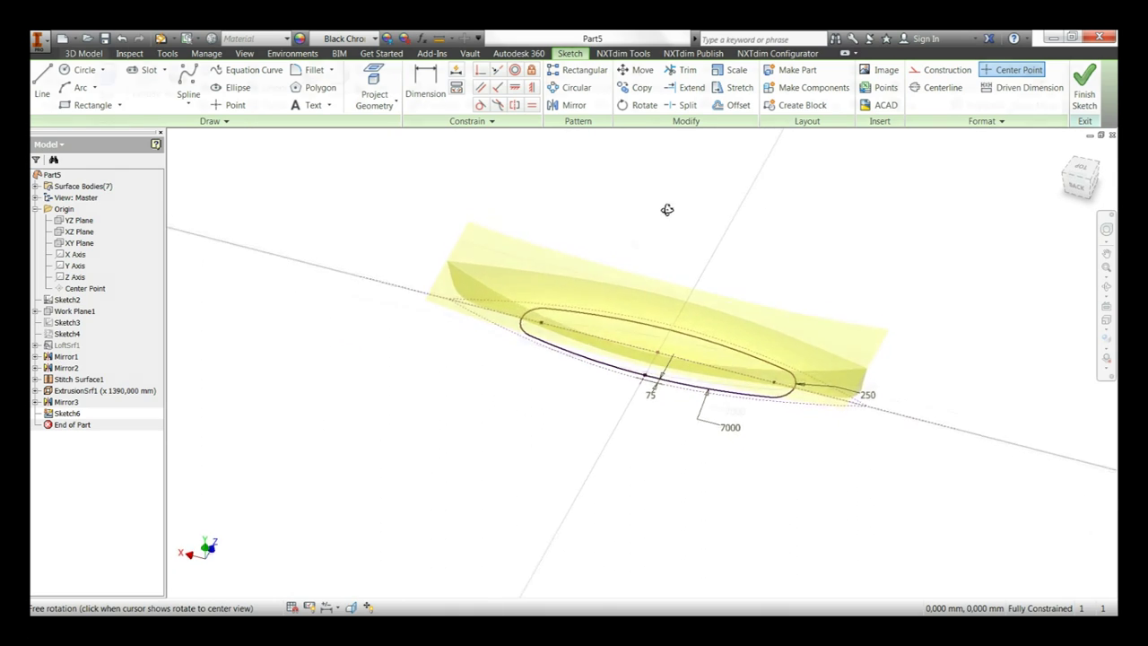
{"action": "right_click_drag", "start_coordinate": [666, 210], "coordinate": [651, 178]}
{"action": "left_click", "coordinate": [725, 87]}
{"action": "left_click", "coordinate": [529, 269]}
{"action": "left_click", "coordinate": [758, 331]}
{"action": "right_click", "coordinate": [758, 269]}
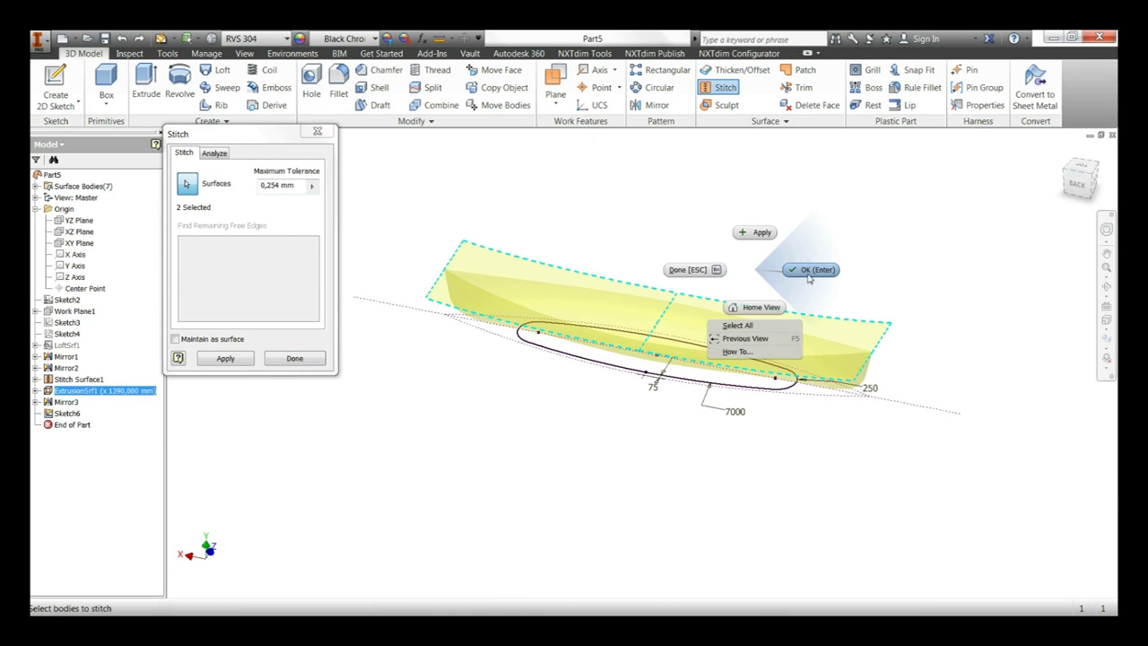
{"action": "left_click", "coordinate": [810, 267]}
Trim the oval region out of the upper surface using the ellipse sketch as cutter
{"action": "left_click", "coordinate": [795, 93]}
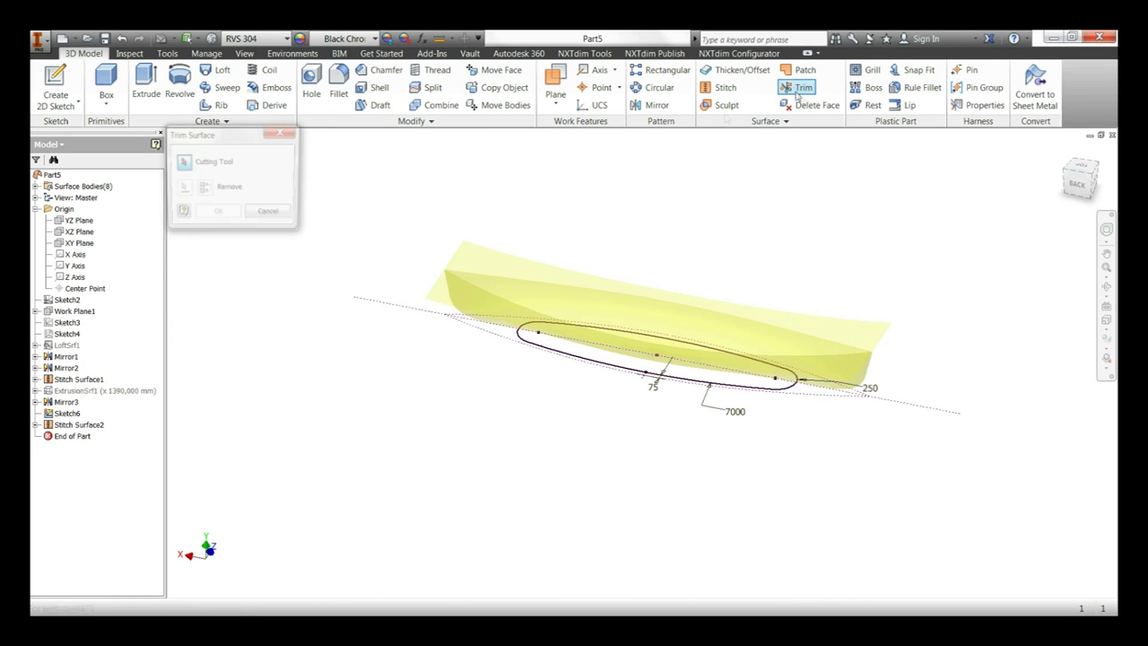
{"action": "left_click", "coordinate": [528, 345]}
{"action": "left_click", "coordinate": [652, 332]}
{"action": "right_click", "coordinate": [674, 320]}
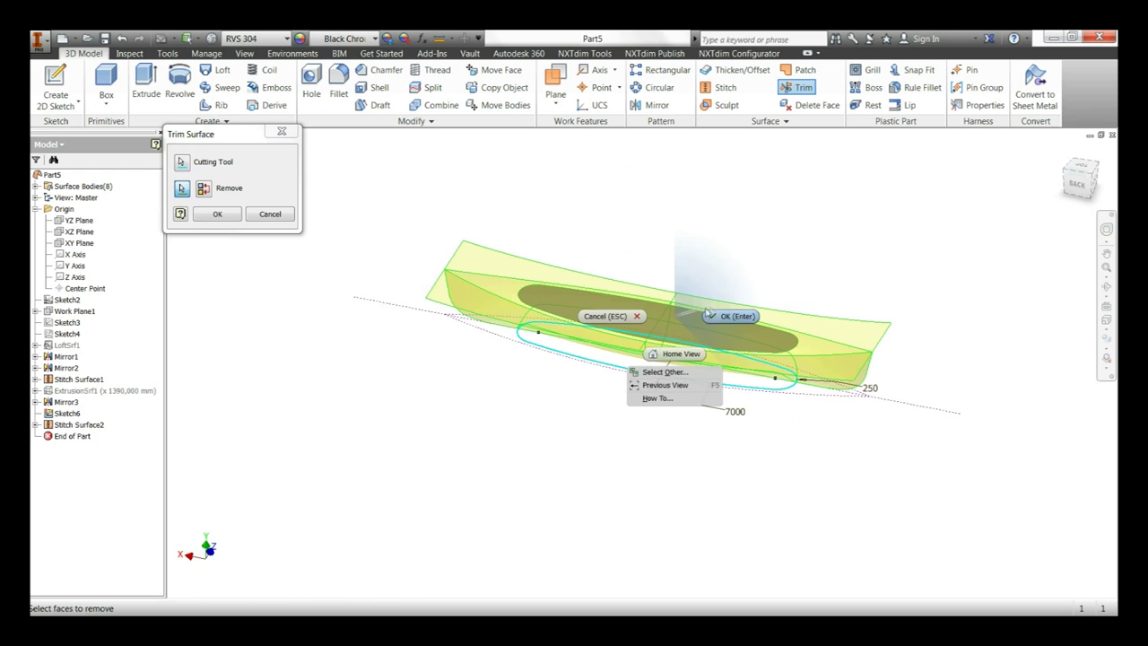
{"action": "left_click", "coordinate": [728, 316]}
{"action": "right_click", "coordinate": [657, 253]}
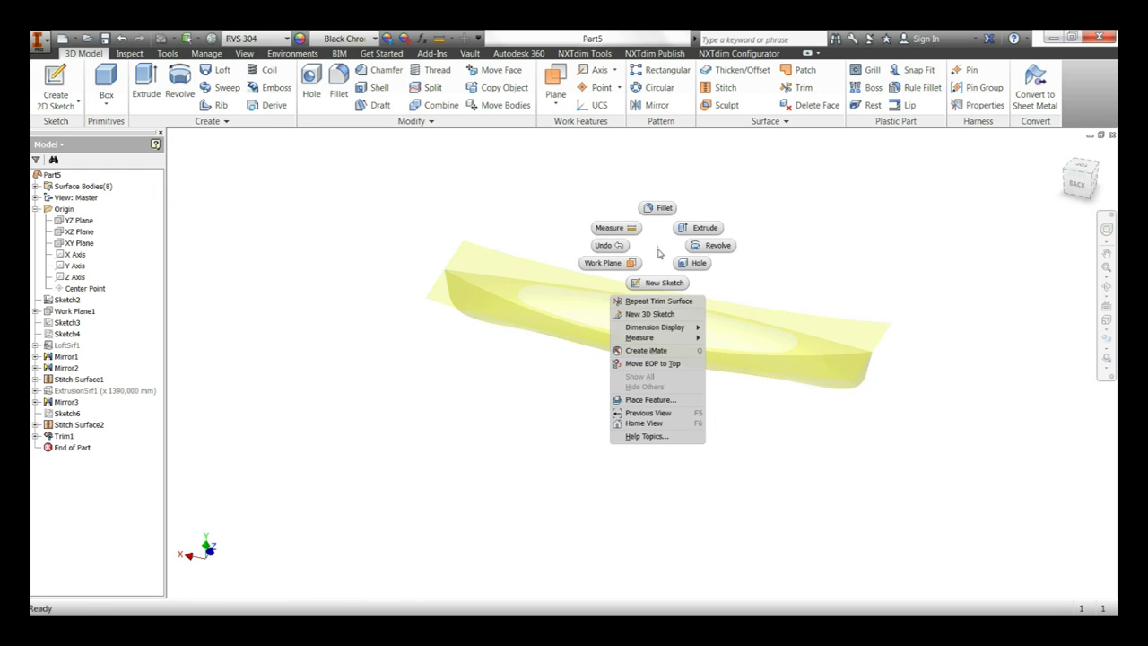
{"action": "left_click", "coordinate": [666, 257]}
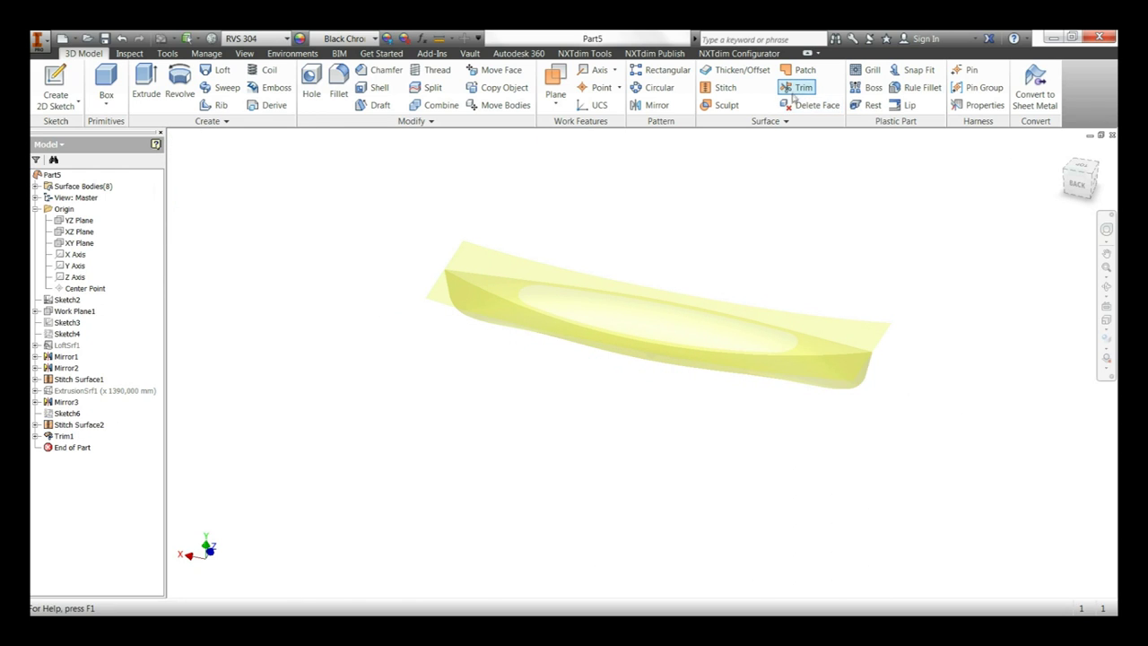
Trim away the upper surface overhanging beyond the hull, using the hull as cutting tool
{"action": "left_click", "coordinate": [797, 87]}
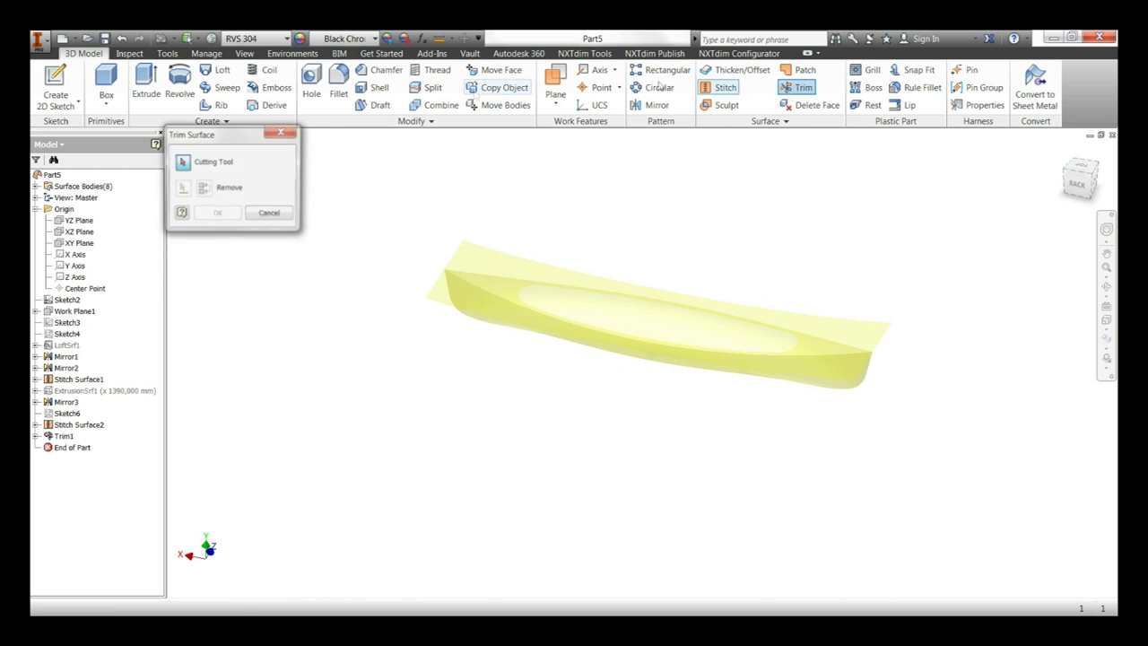
{"action": "left_click", "coordinate": [491, 328]}
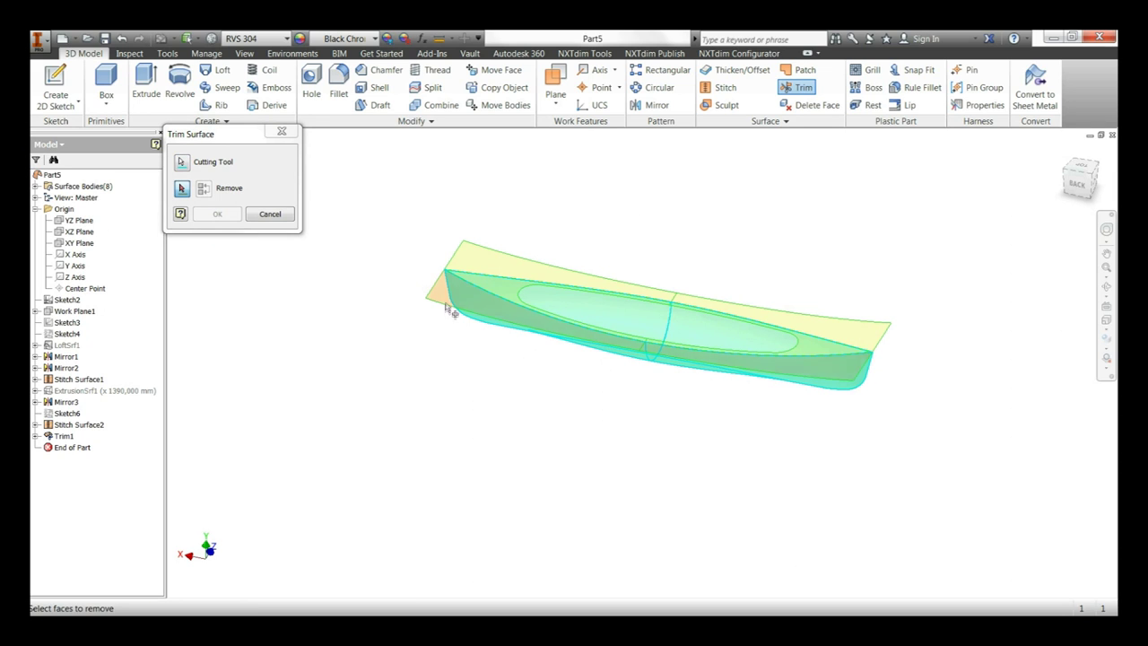
{"action": "left_click", "coordinate": [453, 307]}
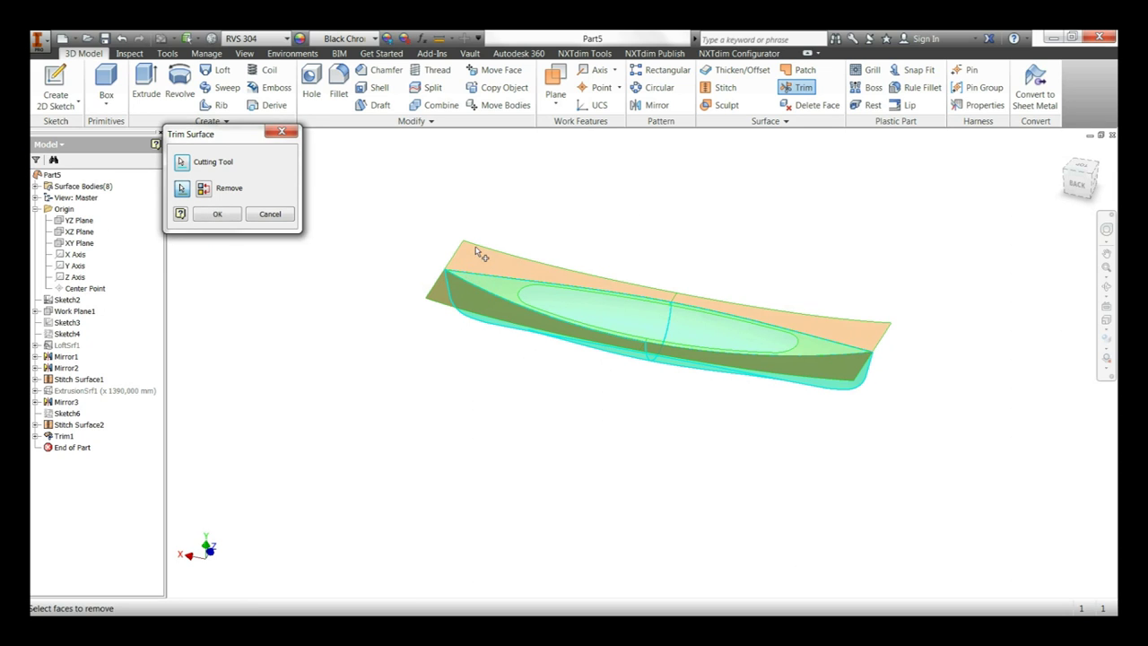
{"action": "left_click", "coordinate": [221, 216]}
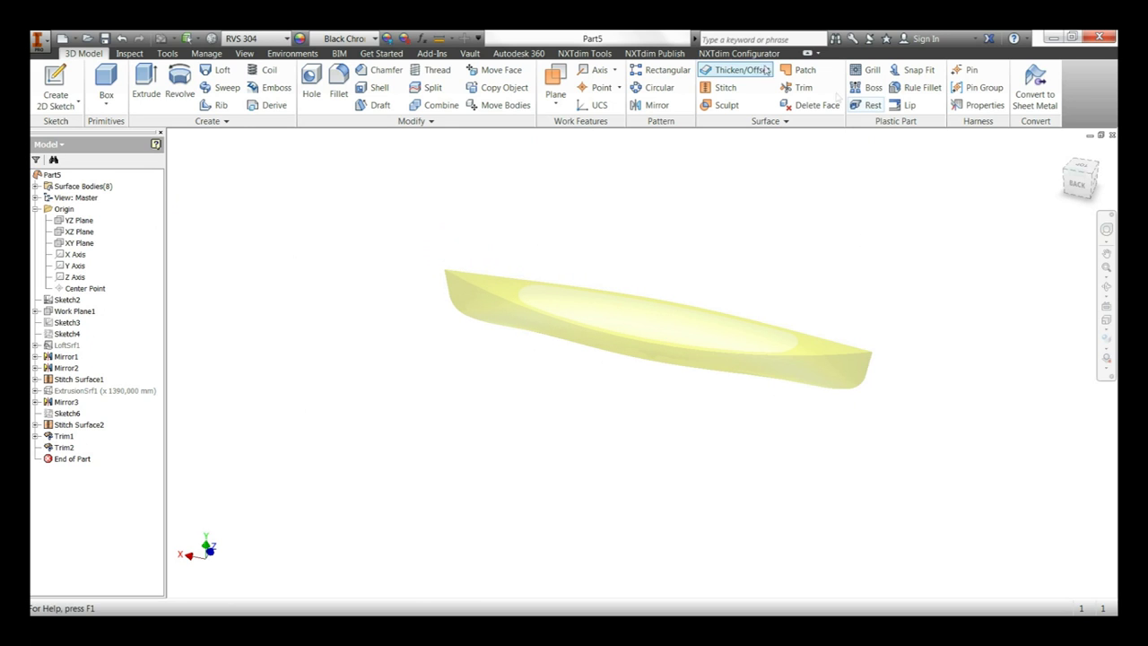
Stitch the hull and deck surfaces together into Stitch Surface3
{"action": "left_click", "coordinate": [722, 87]}
{"action": "left_click", "coordinate": [497, 280]}
{"action": "left_click", "coordinate": [476, 309]}
{"action": "left_click", "coordinate": [225, 358]}
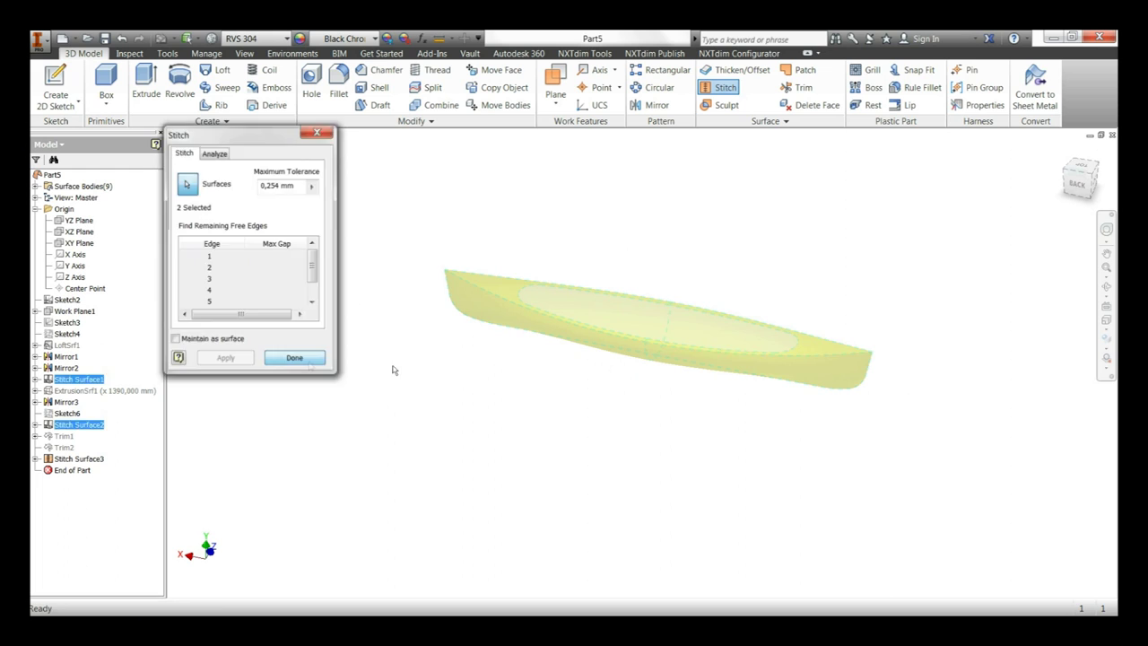
{"action": "key", "text": "F4"}
{"action": "left_click_drag", "start_coordinate": [748, 308], "coordinate": [664, 310]}
{"action": "scroll", "coordinate": [569, 288], "scroll_direction": "down", "scroll_amount": 3}
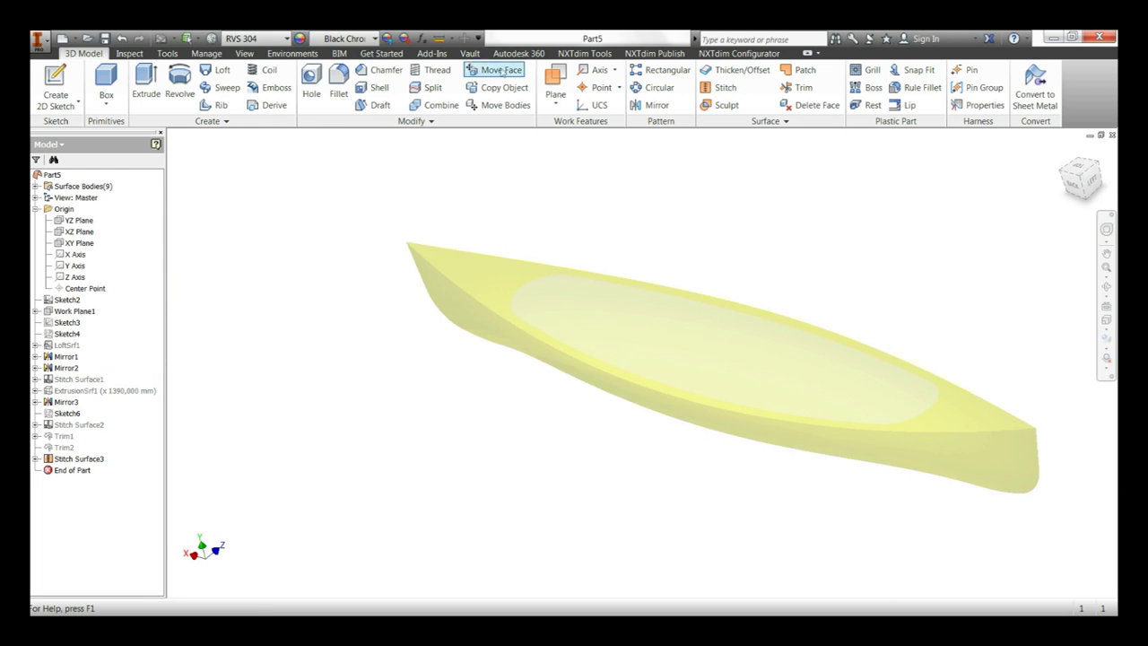
{"action": "left_click", "coordinate": [338, 90]}
Round the lower hull edge and both top edges with a 25 mm fillet
{"action": "left_click", "coordinate": [446, 275]}
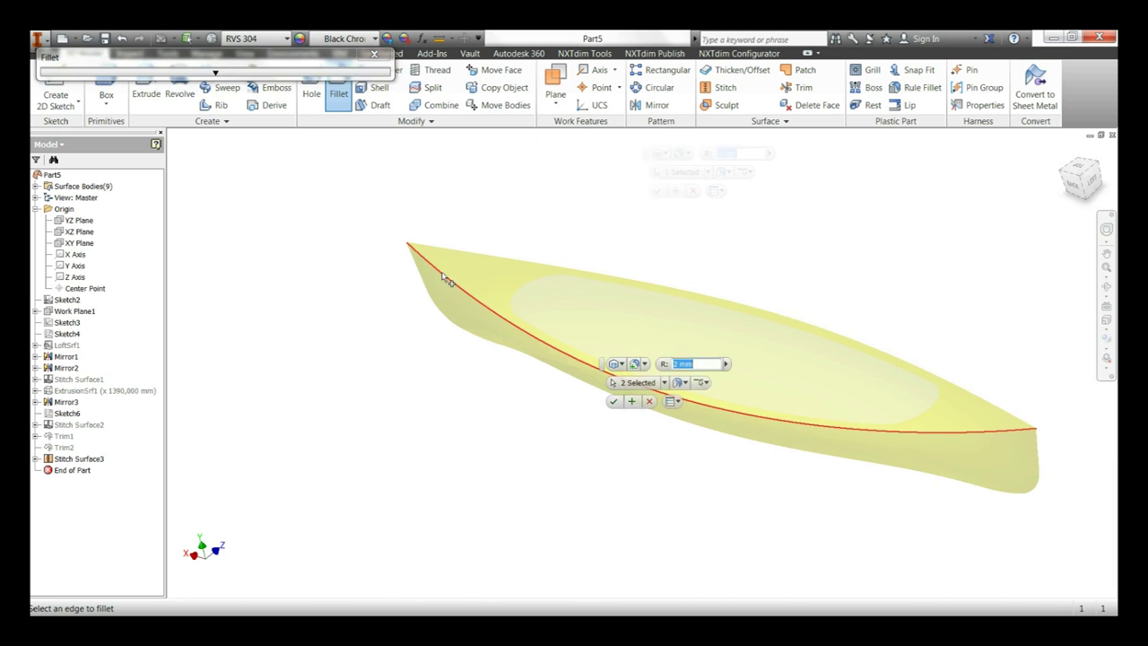
{"action": "left_click", "coordinate": [502, 255]}
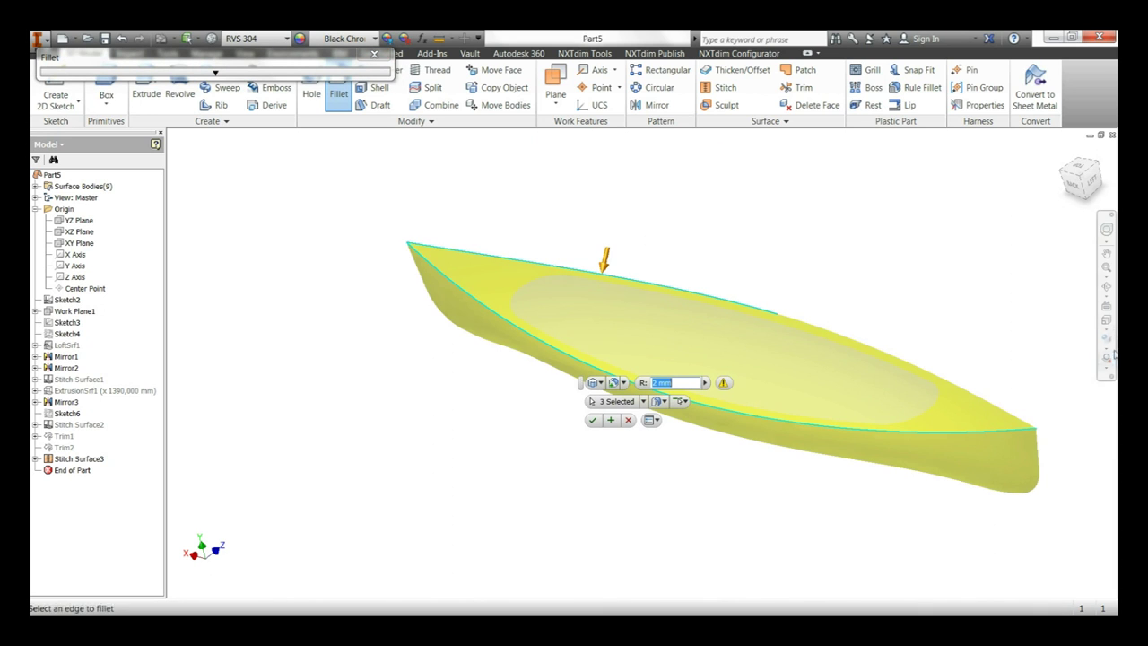
{"action": "left_click", "coordinate": [984, 394]}
{"action": "type", "text": "20"}
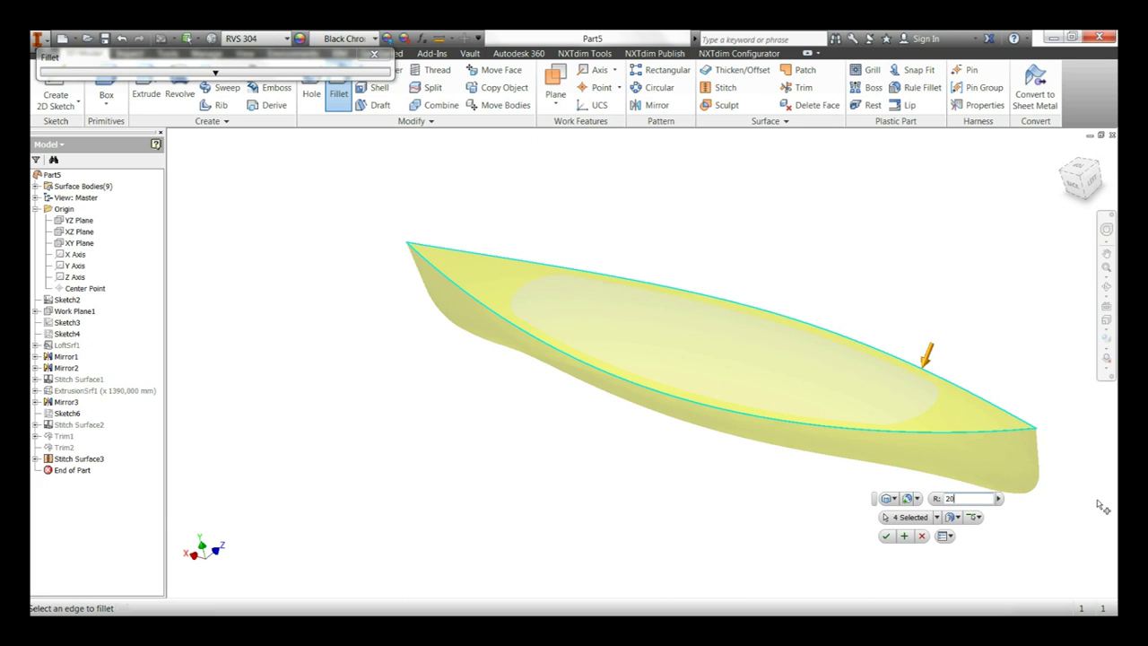
{"action": "scroll", "coordinate": [1044, 436], "scroll_direction": "down", "scroll_amount": 5}
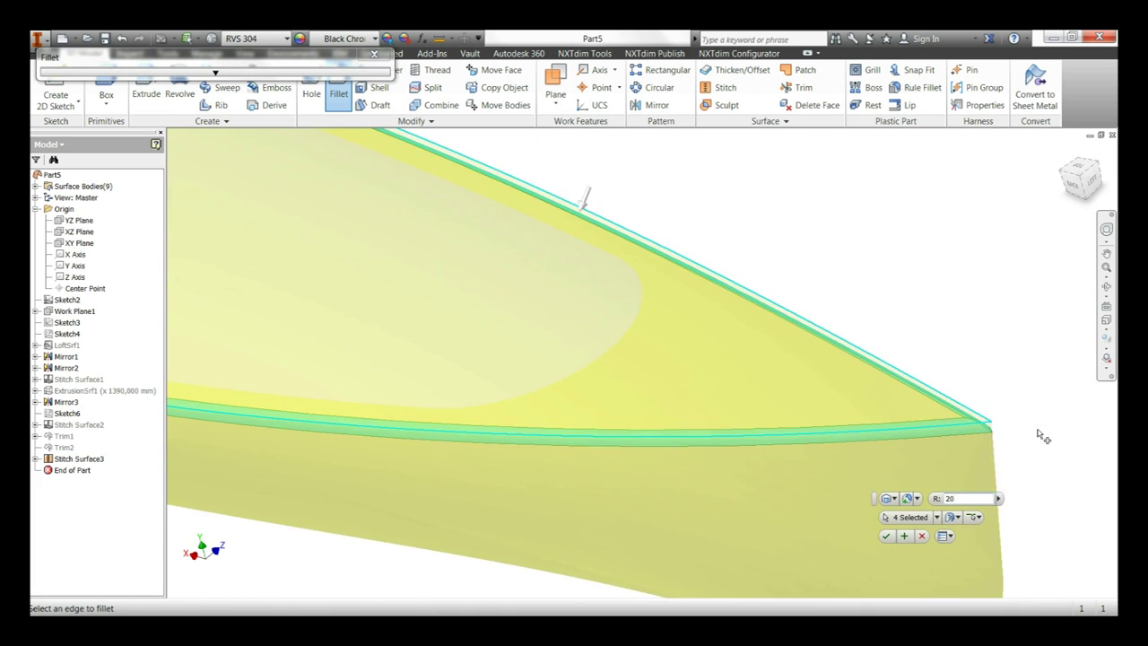
{"action": "scroll", "coordinate": [1040, 436], "scroll_direction": "down", "scroll_amount": 3}
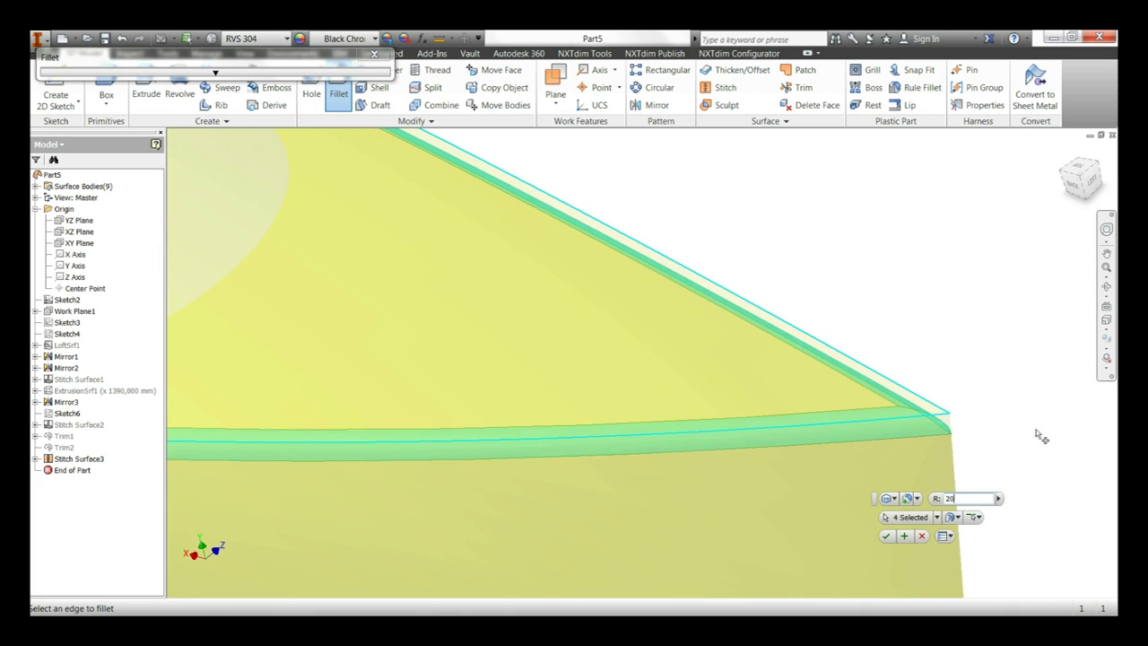
{"action": "left_click", "coordinate": [903, 535]}
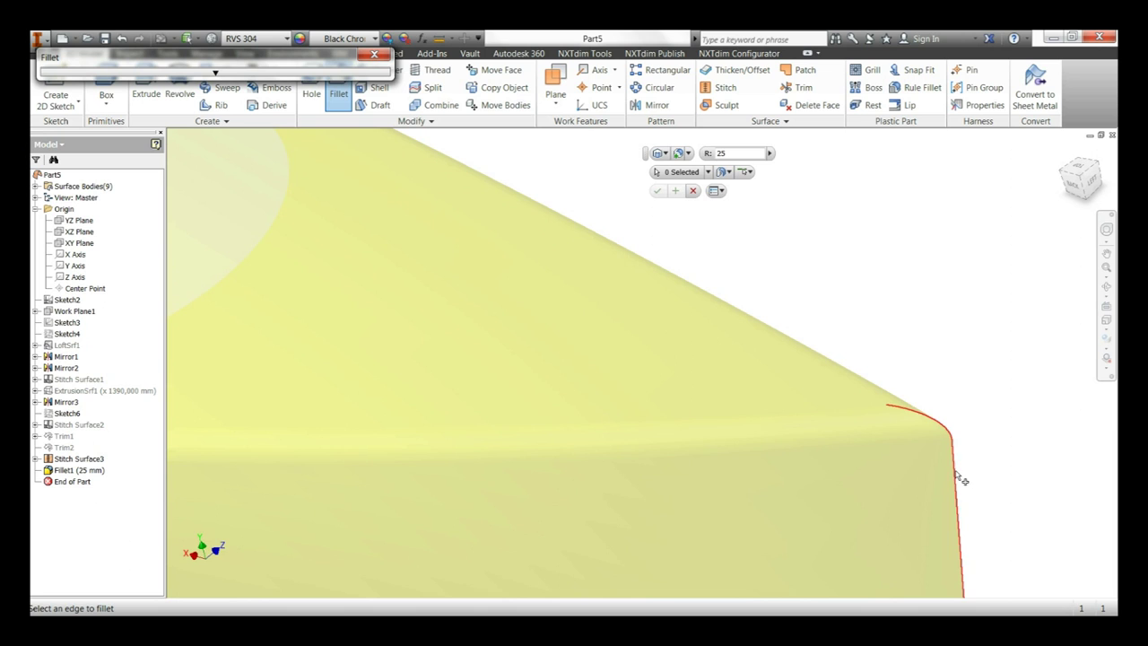
Add a 20 mm fillet on four more hull edges, including the opposite side edge
{"action": "left_click", "coordinate": [956, 475]}
{"action": "scroll", "coordinate": [977, 421], "scroll_direction": "down", "scroll_amount": 3}
{"action": "scroll", "coordinate": [986, 385], "scroll_direction": "down", "scroll_amount": 3}
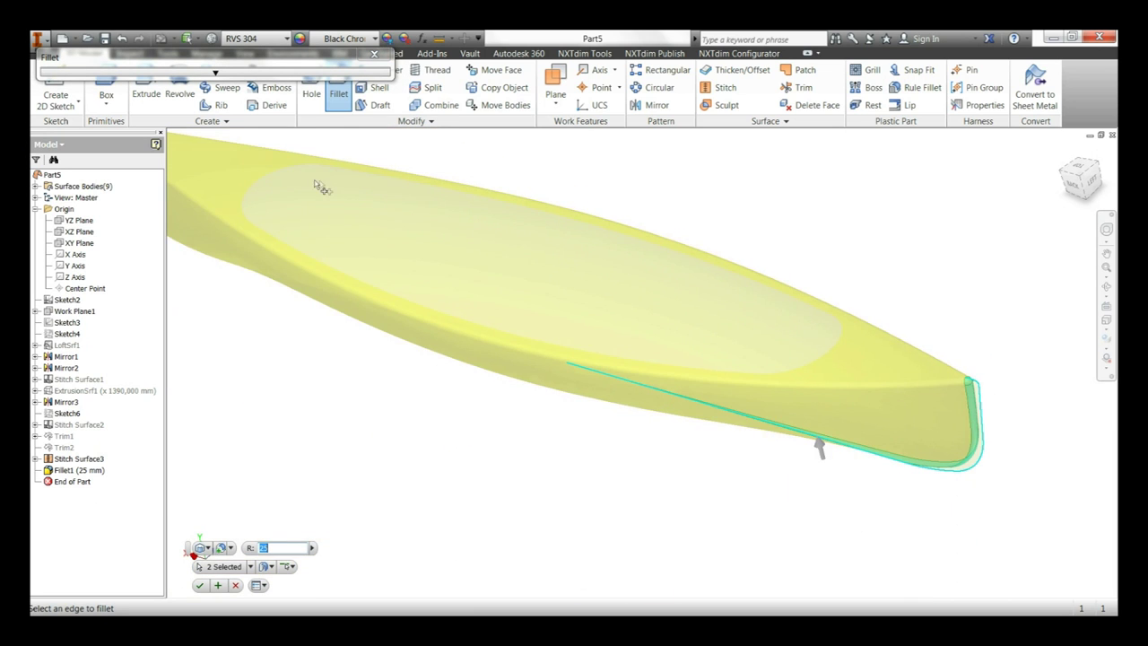
{"action": "scroll", "coordinate": [318, 185], "scroll_direction": "down", "scroll_amount": 2}
{"action": "left_click", "coordinate": [303, 205]}
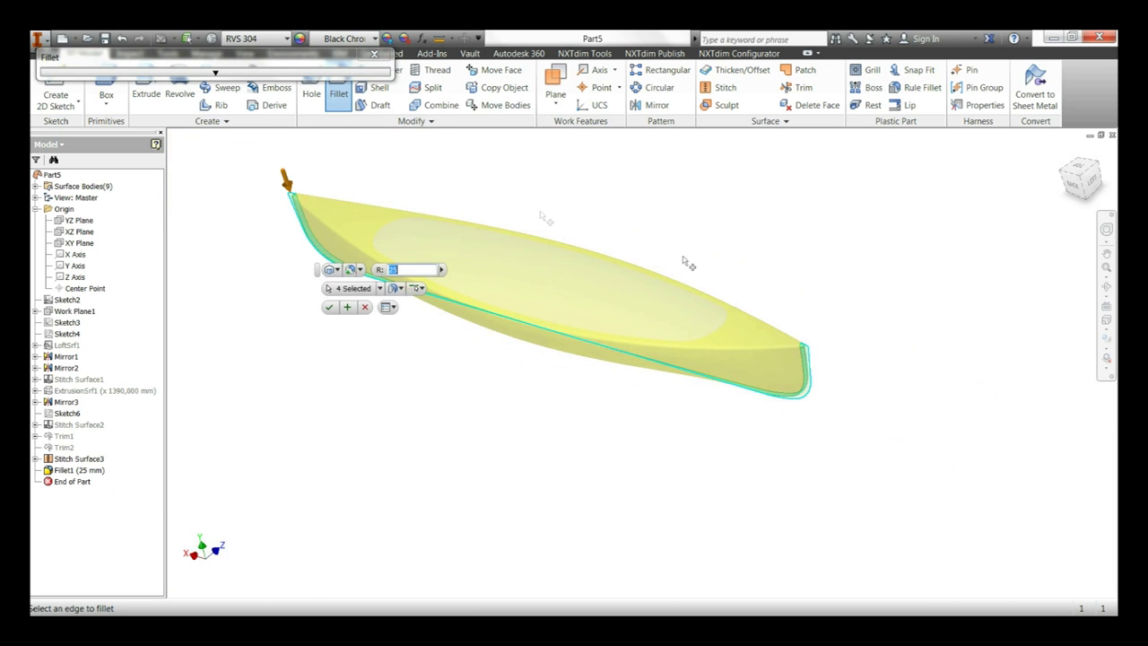
{"action": "scroll", "coordinate": [843, 358], "scroll_direction": "up", "scroll_amount": 3}
{"action": "scroll", "coordinate": [830, 351], "scroll_direction": "up", "scroll_amount": 3}
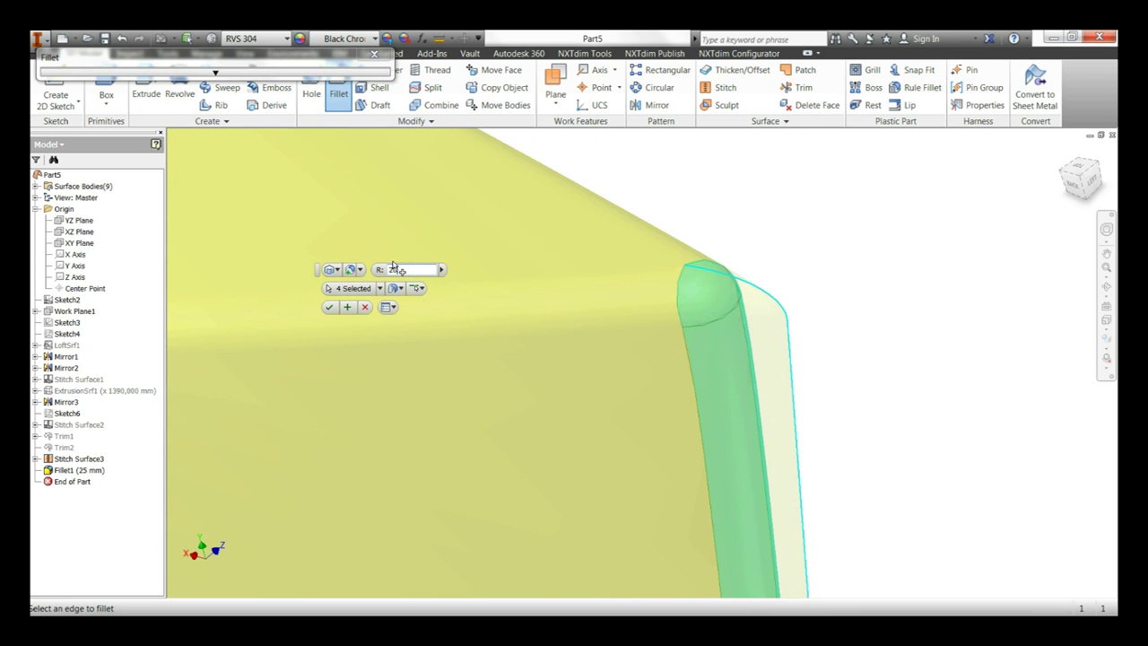
{"action": "type", "text": "0"}
{"action": "key", "text": "Return"}
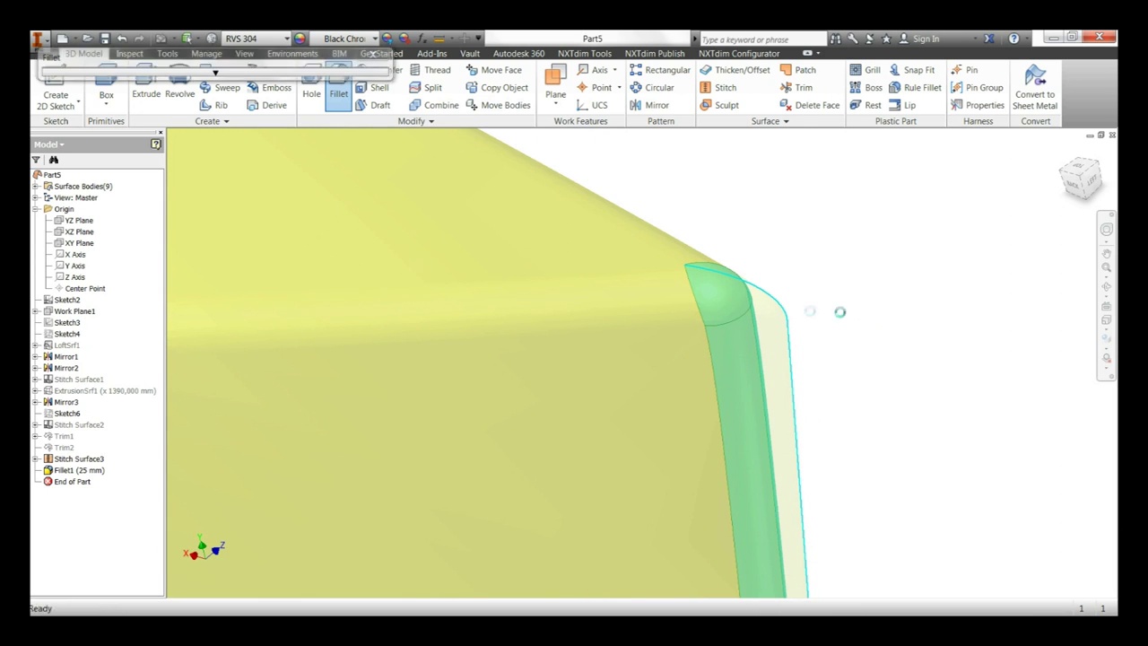
{"action": "scroll", "coordinate": [879, 309], "scroll_direction": "down", "scroll_amount": 2}
{"action": "scroll", "coordinate": [890, 364], "scroll_direction": "down", "scroll_amount": 5}
{"action": "middle_click_drag", "start_coordinate": [891, 368], "coordinate": [864, 242], "text": "shift"}
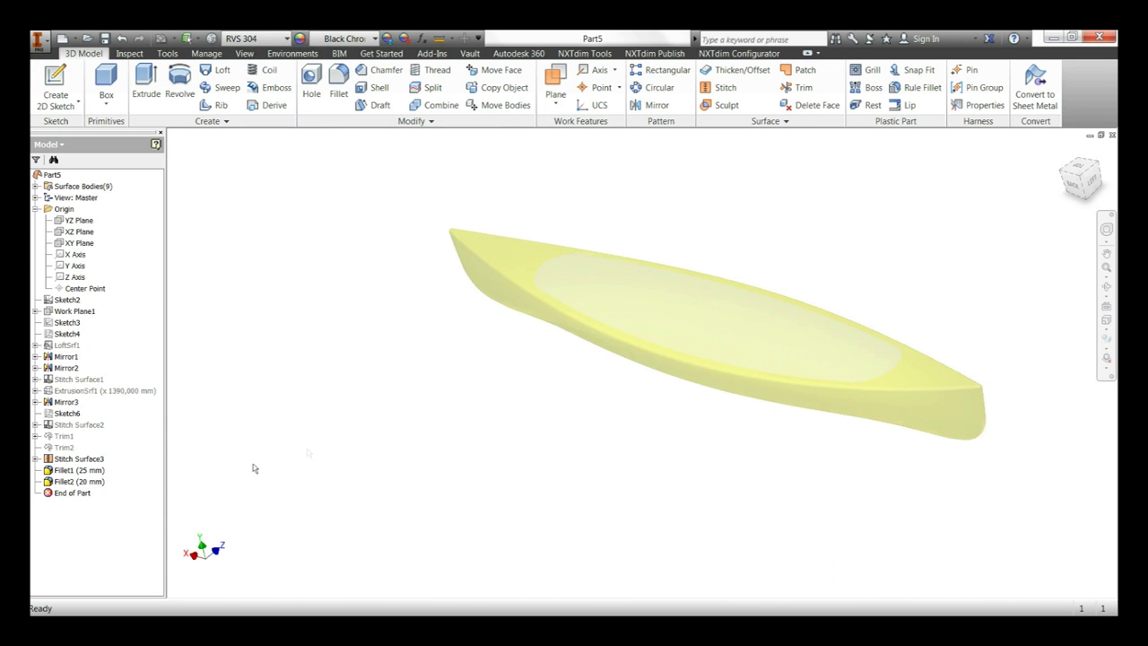
{"action": "right_click", "coordinate": [79, 458]}
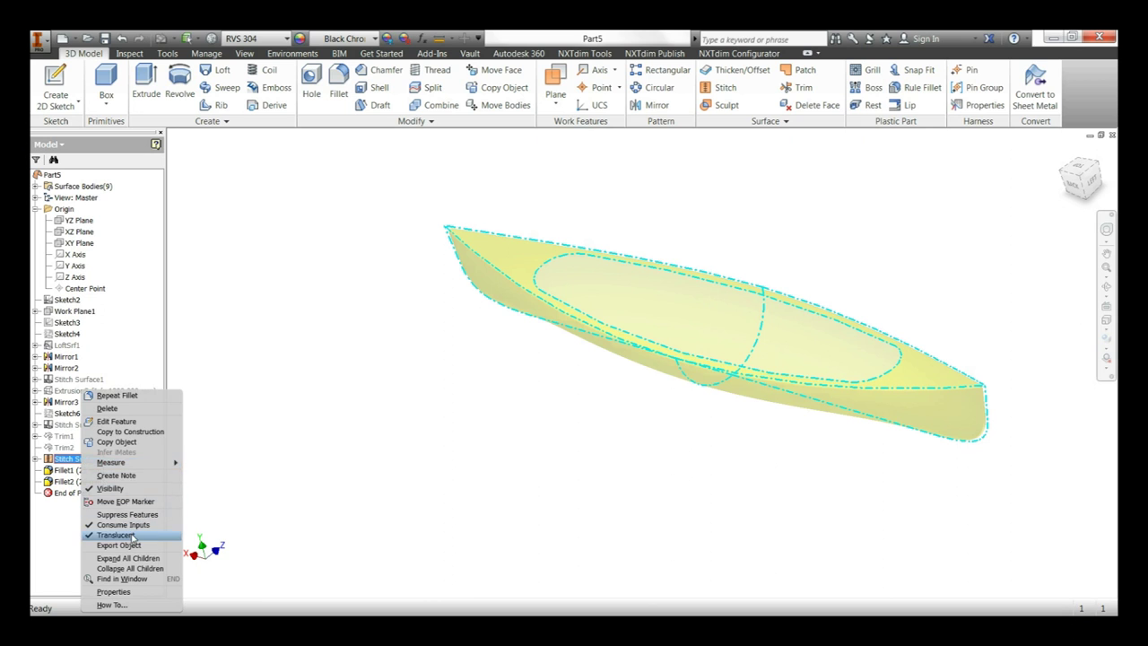
Turn off Translucent for Stitch Surface3, view the opaque hull, and start a new 2D sketch
{"action": "left_click", "coordinate": [117, 535]}
{"action": "key", "text": "F4"}
{"action": "mouse_move", "coordinate": [651, 403]}
{"action": "left_mouse_down"}
{"action": "mouse_move", "coordinate": [682, 240]}
{"action": "mouse_move", "coordinate": [673, 180]}
{"action": "mouse_move", "coordinate": [691, 238]}
{"action": "mouse_move", "coordinate": [773, 272]}
{"action": "mouse_move", "coordinate": [897, 260]}
{"action": "mouse_move", "coordinate": [1031, 161]}
{"action": "mouse_move", "coordinate": [1050, 108]}
{"action": "mouse_move", "coordinate": [1008, 115]}
{"action": "mouse_move", "coordinate": [915, 259]}
{"action": "mouse_move", "coordinate": [815, 246]}
{"action": "mouse_move", "coordinate": [833, 277]}
{"action": "left_mouse_up"}
{"action": "key", "text": "Escape"}
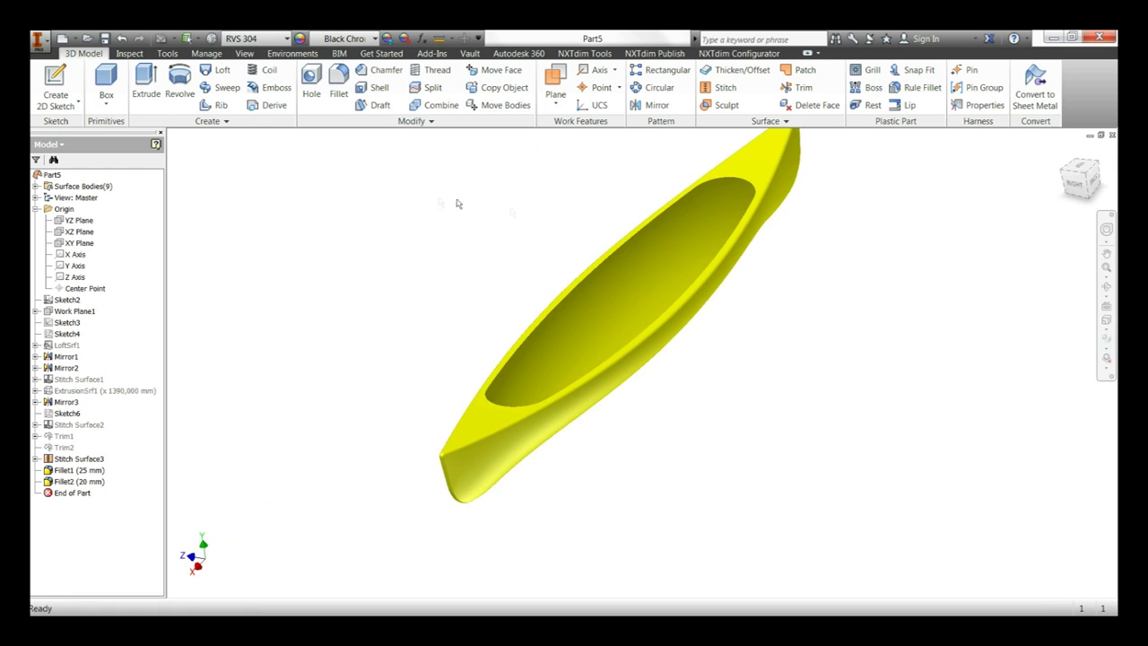
{"action": "right_click", "coordinate": [432, 199]}
{"action": "left_click", "coordinate": [449, 235]}
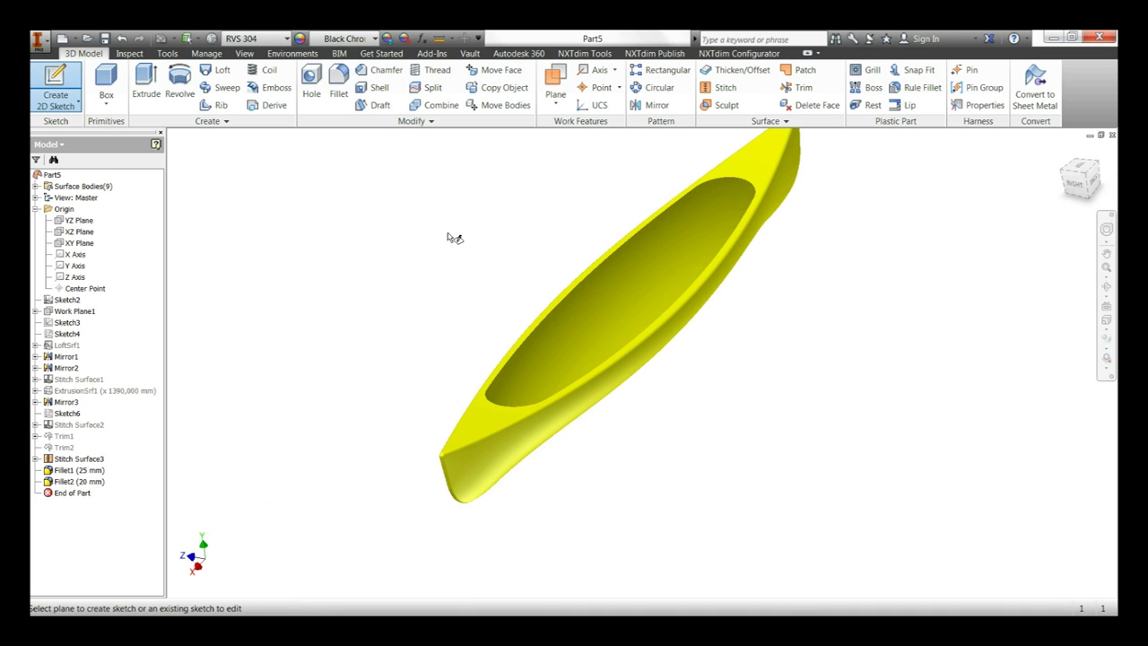
Place the new sketch on the YZ Plane and project a hull point into it
{"action": "left_click", "coordinate": [79, 221]}
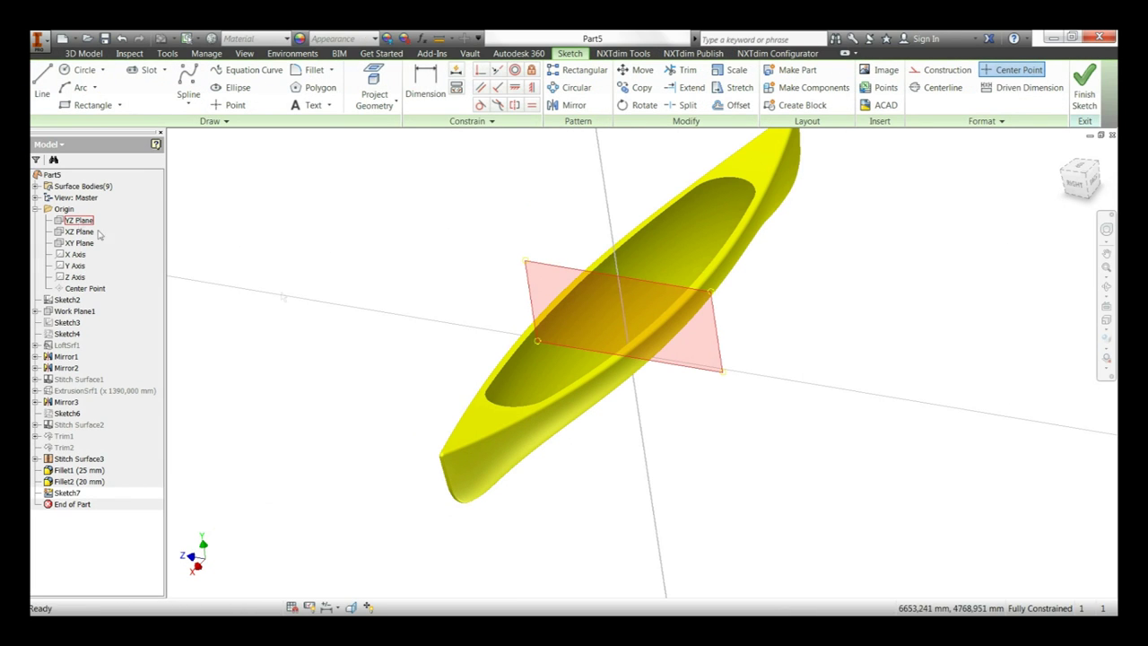
{"action": "left_click", "coordinate": [392, 95]}
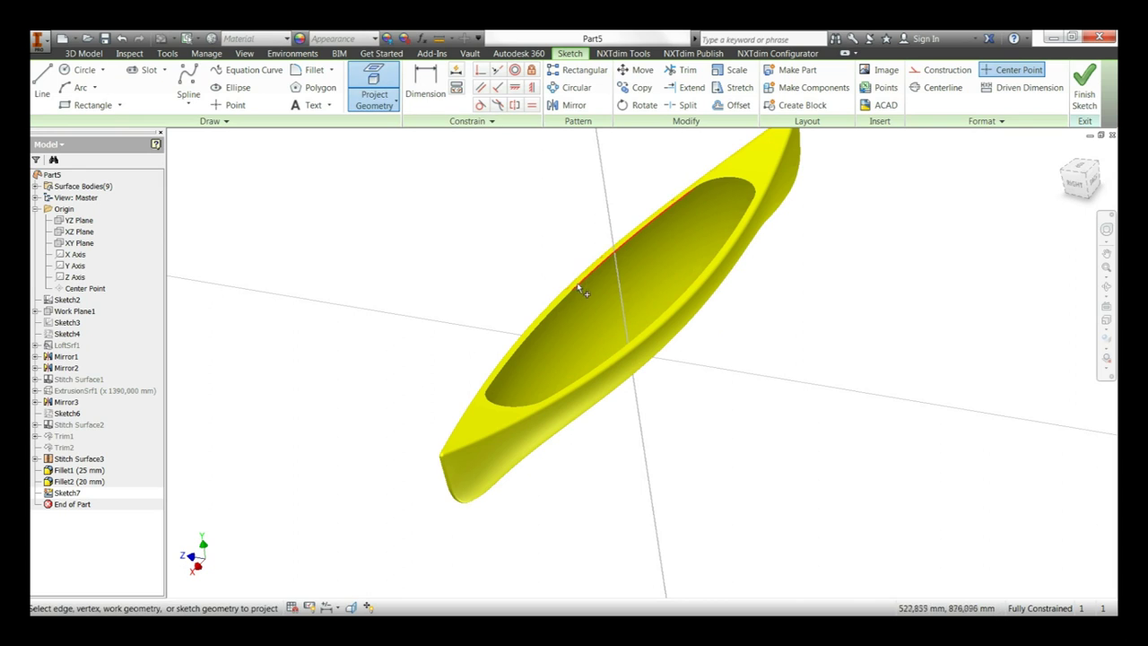
{"action": "left_click", "coordinate": [570, 292]}
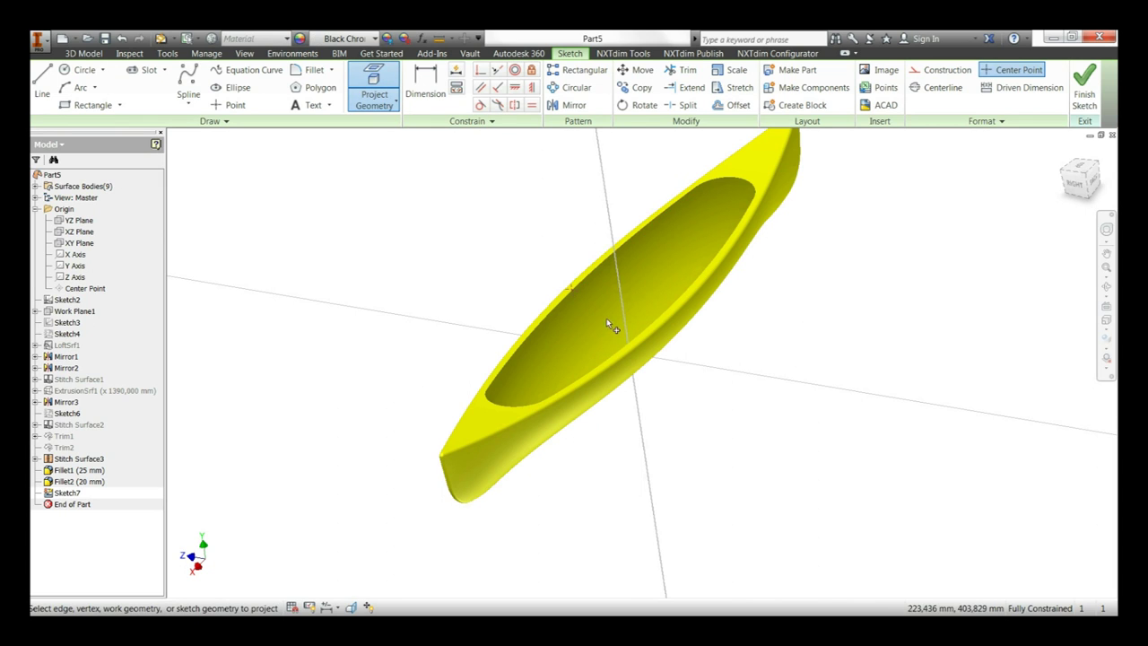
{"action": "right_click", "coordinate": [514, 253]}
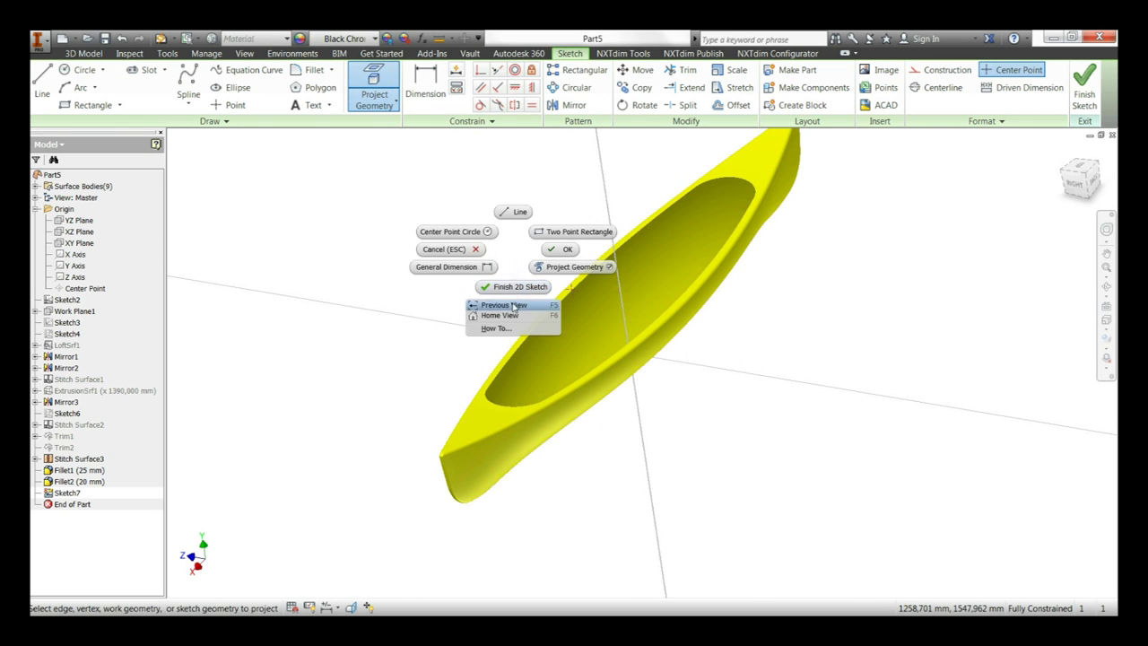
{"action": "key", "text": "Escape"}
Apply Slice Graphics at the sketch plane and zoom in on the hull's cross-section rim
{"action": "right_click", "coordinate": [529, 252]}
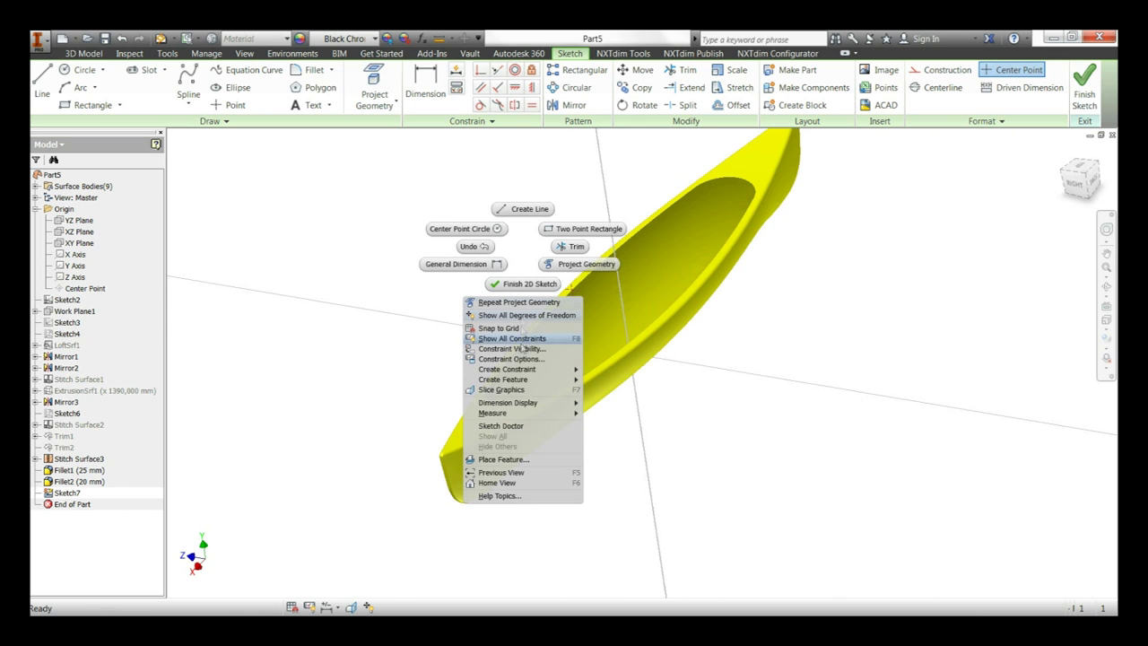
{"action": "left_click", "coordinate": [518, 391]}
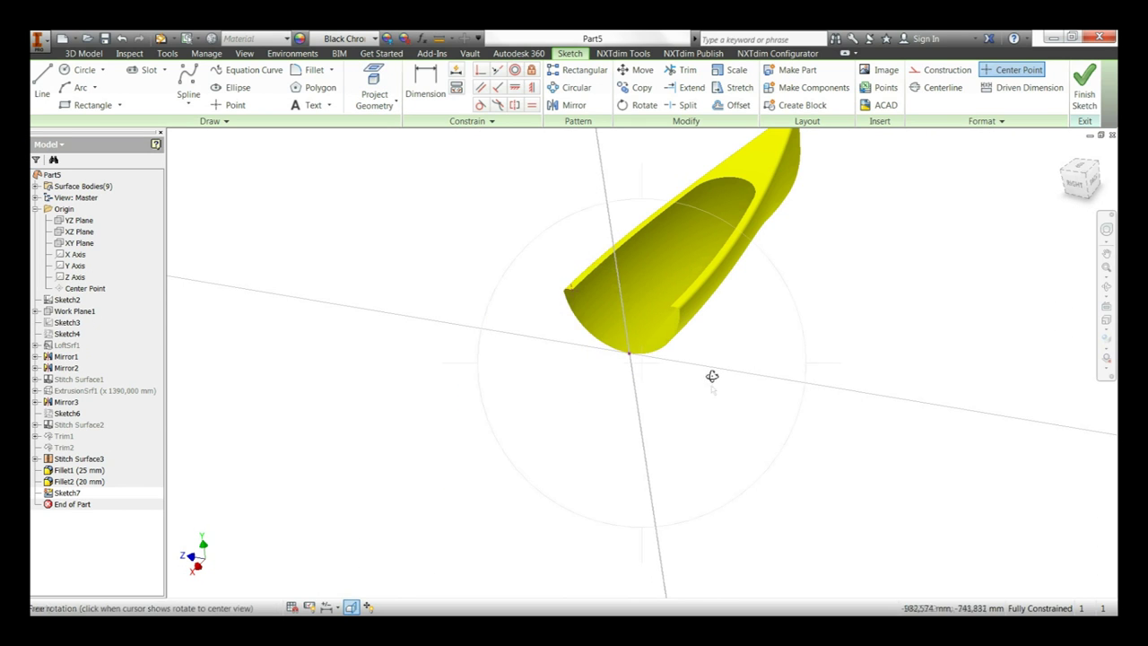
{"action": "middle_click_drag", "start_coordinate": [712, 377], "coordinate": [731, 343], "text": "shift"}
{"action": "scroll", "coordinate": [731, 344], "scroll_direction": "down", "scroll_amount": 3}
{"action": "scroll", "coordinate": [592, 325], "scroll_direction": "down", "scroll_amount": 3}
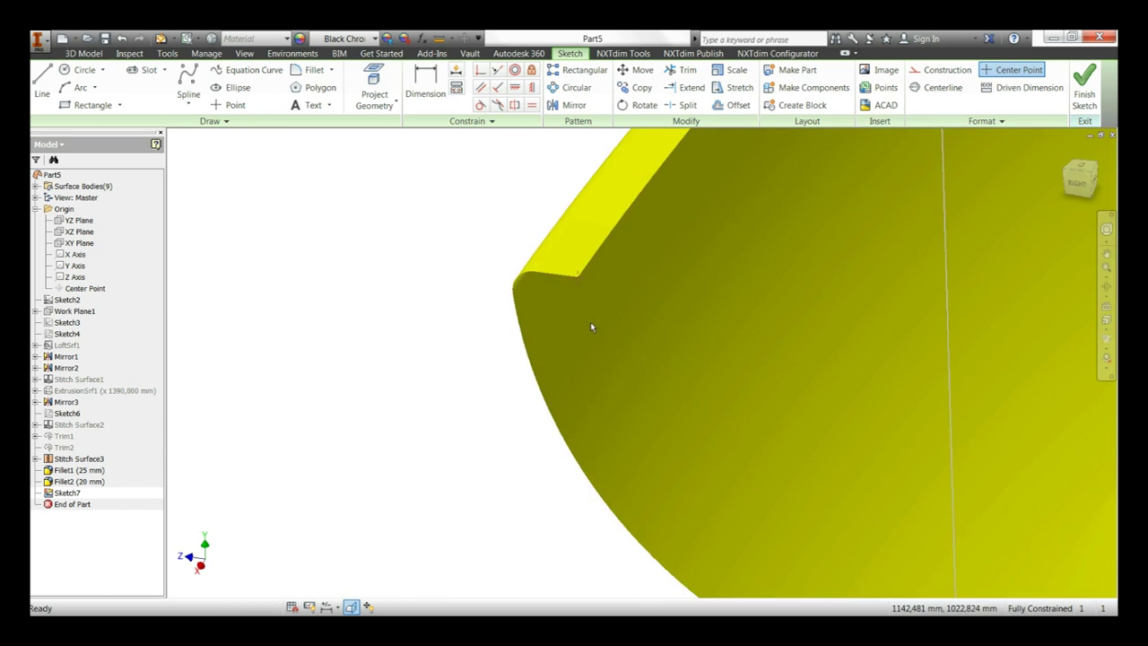
{"action": "scroll", "coordinate": [556, 287], "scroll_direction": "down", "scroll_amount": 2}
{"action": "right_click", "coordinate": [520, 259]}
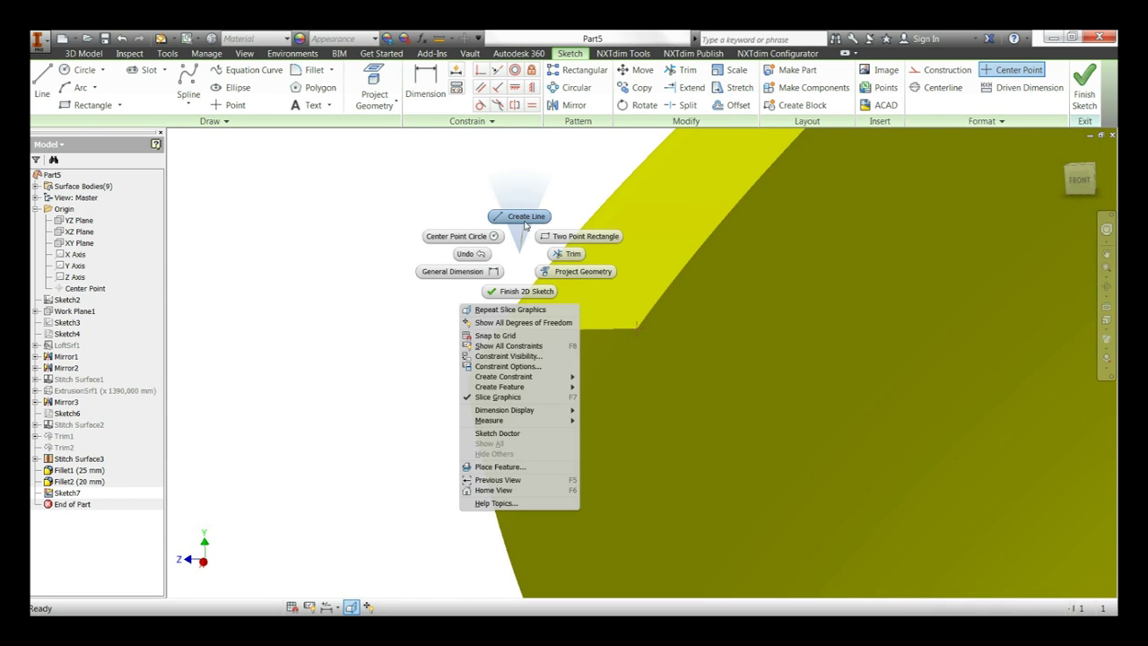
Draw the rim-corner profile lines, including a 12 mm top segment and 80 mm downward segment
{"action": "left_click", "coordinate": [527, 223]}
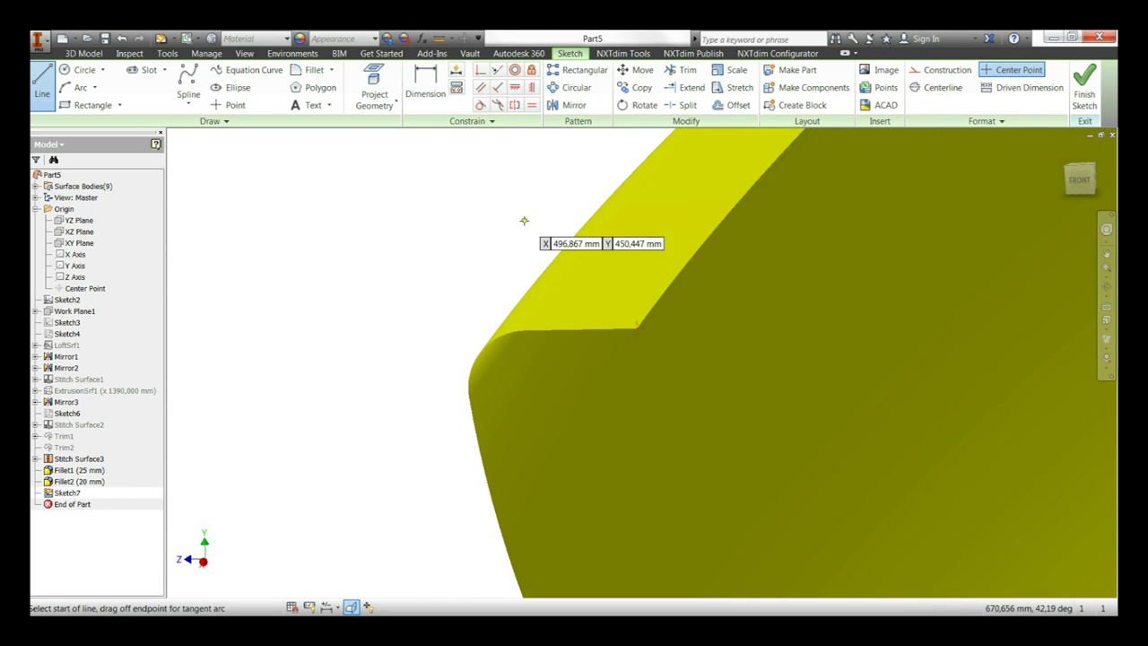
{"action": "left_click", "coordinate": [633, 328]}
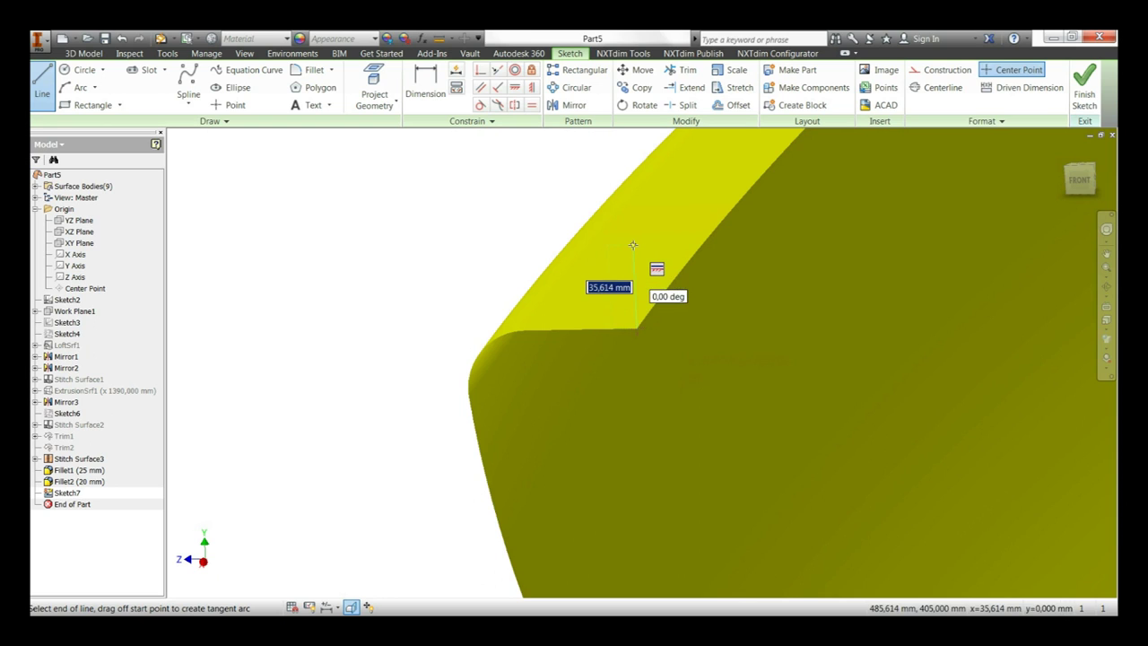
{"action": "left_click", "coordinate": [633, 242]}
{"action": "right_click", "coordinate": [649, 247]}
{"action": "left_click", "coordinate": [657, 209]}
{"action": "left_click", "coordinate": [634, 327]}
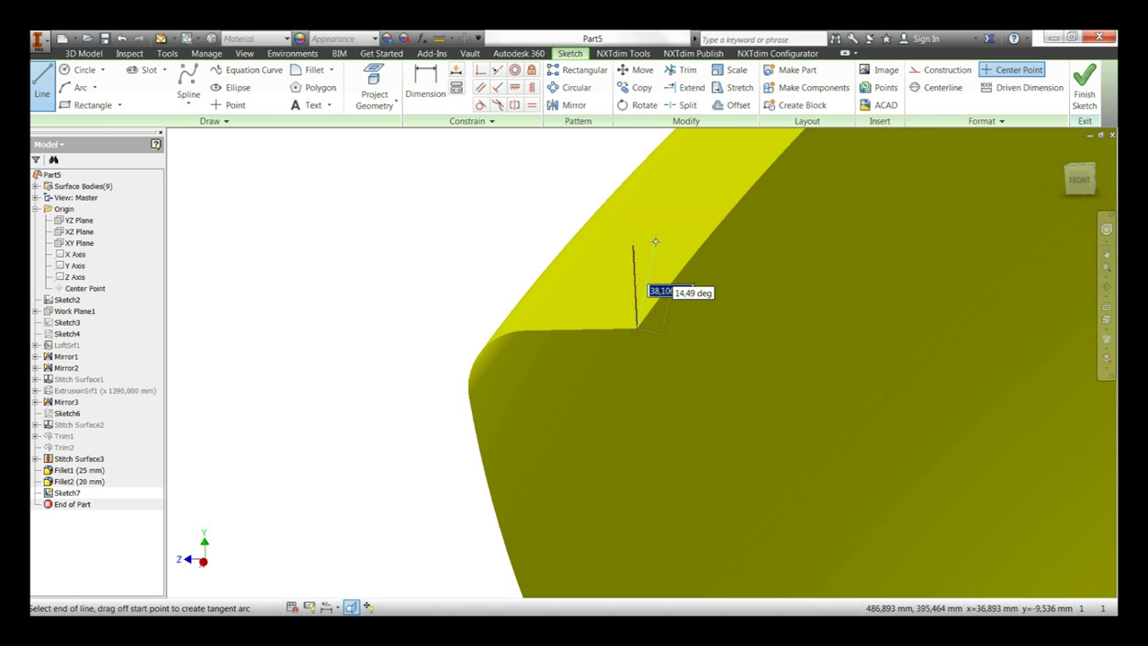
{"action": "key", "text": "Tab"}
{"action": "key", "text": "Tab"}
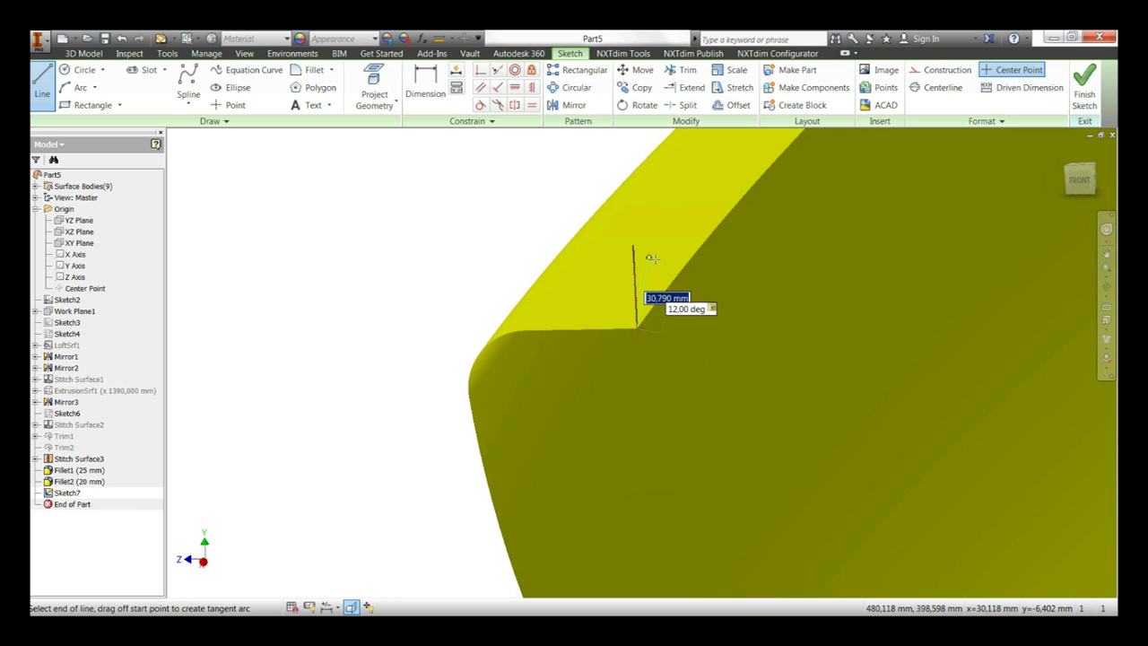
{"action": "left_click", "coordinate": [653, 259]}
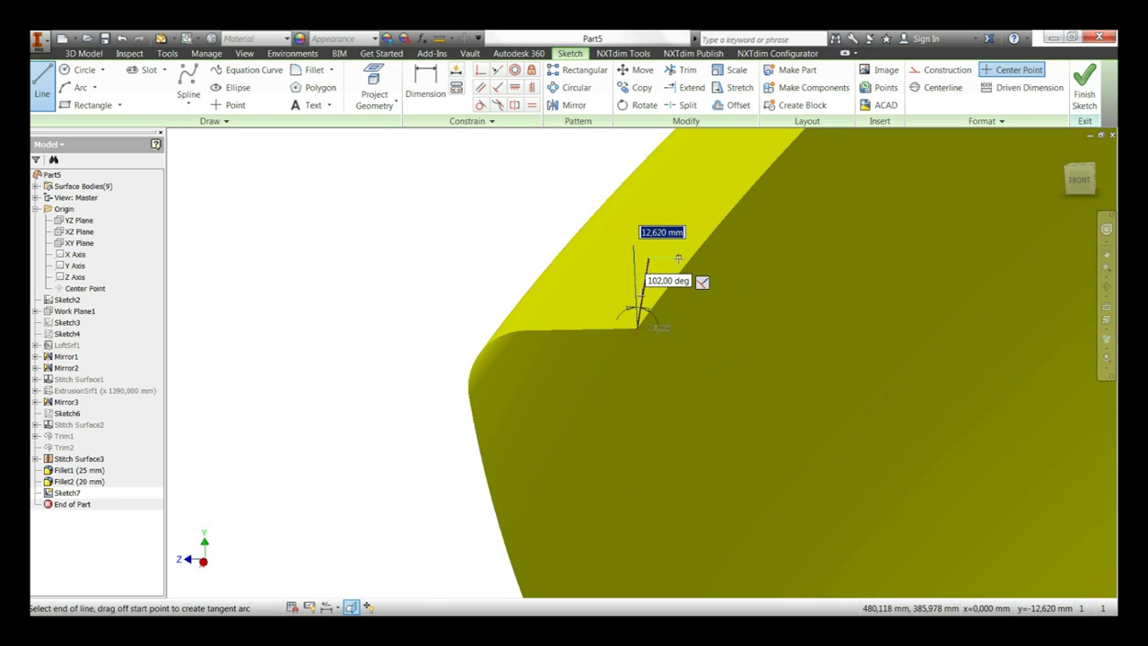
{"action": "key", "text": "Return"}
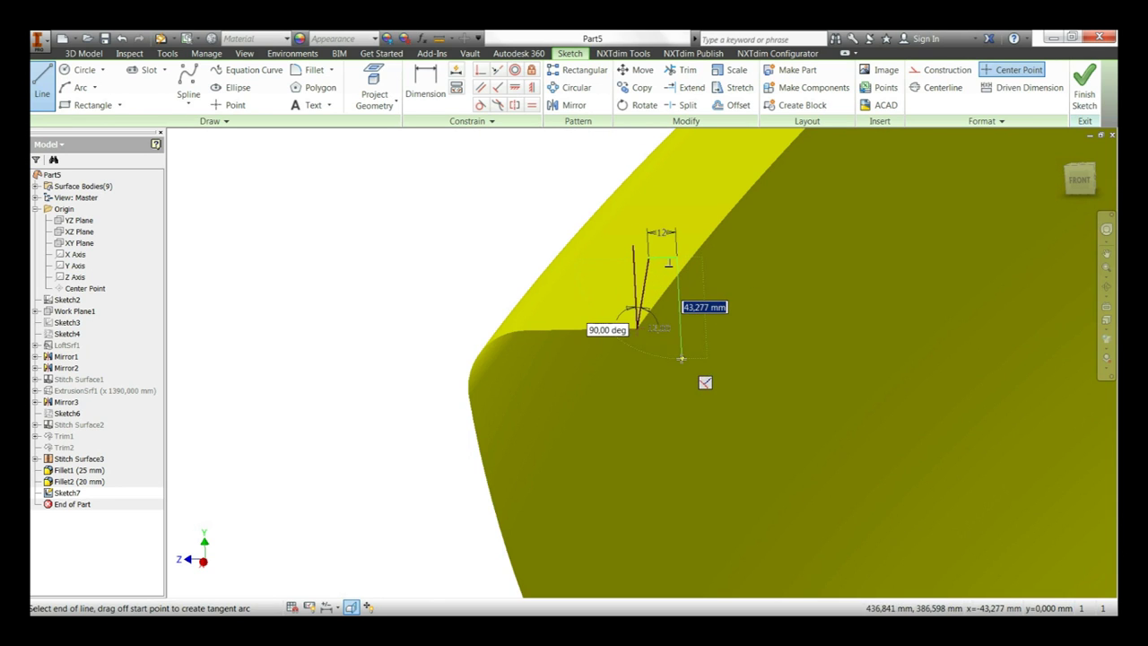
{"action": "type", "text": "0"}
{"action": "key", "text": "Return"}
{"action": "right_click", "coordinate": [760, 328]}
{"action": "left_click", "coordinate": [811, 334]}
Dimension the slanted line's vertical height as 30 mm
{"action": "right_click", "coordinate": [630, 204]}
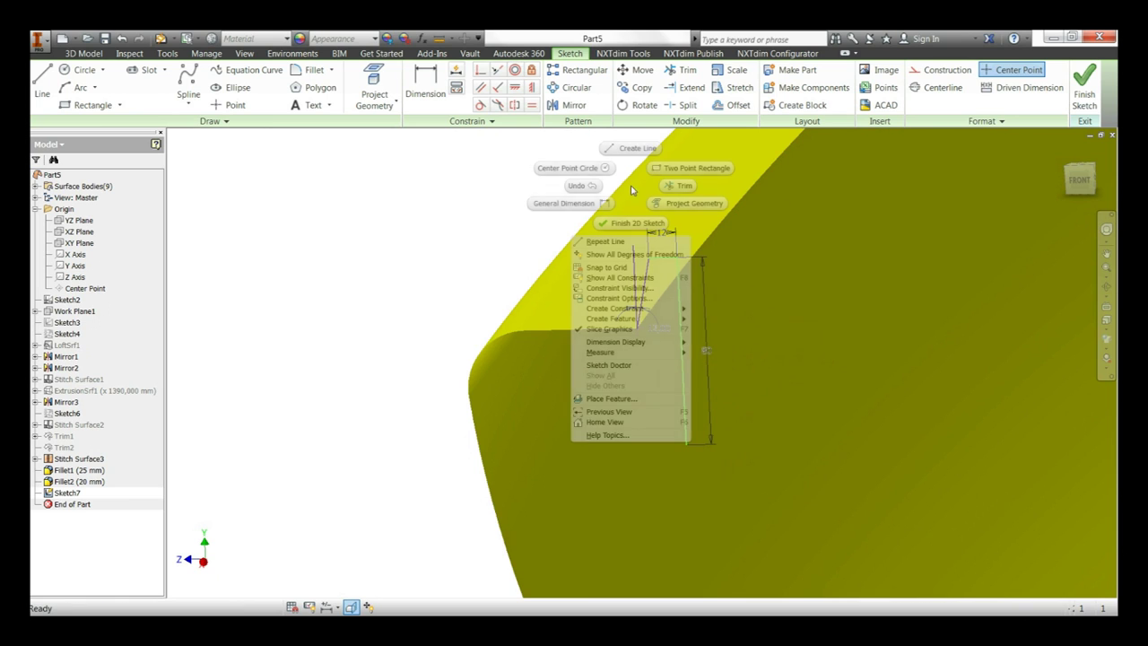
{"action": "left_click", "coordinate": [573, 204]}
{"action": "left_click", "coordinate": [636, 300]}
{"action": "left_click", "coordinate": [603, 285]}
{"action": "type", "text": "30"}
{"action": "key", "text": "Return"}
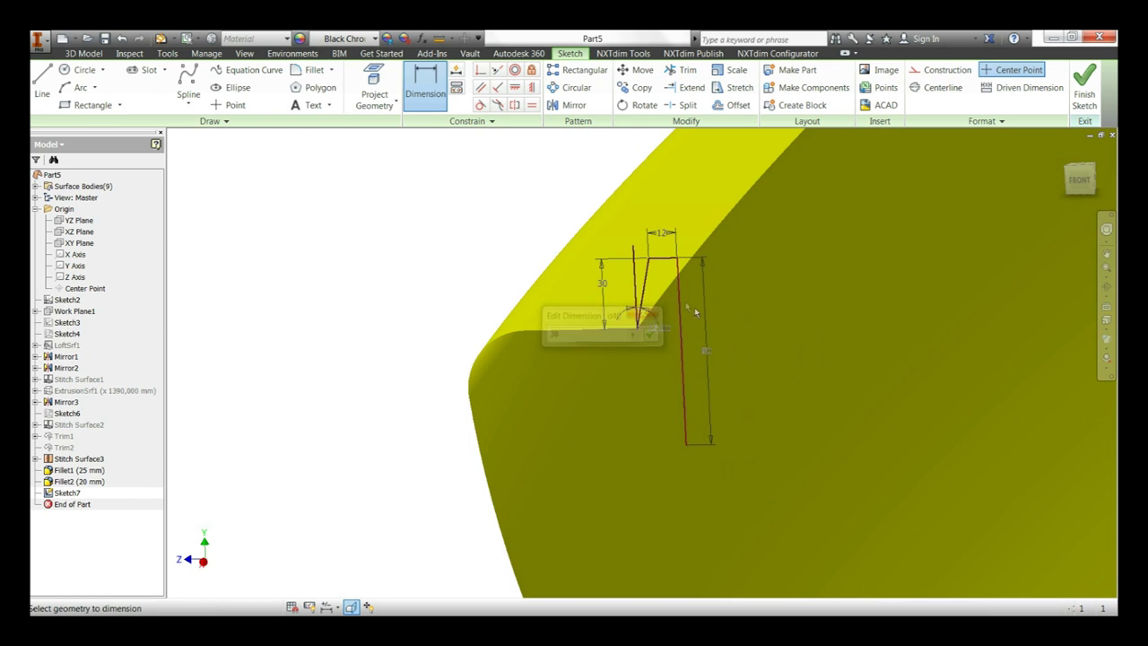
{"action": "key", "text": "Escape"}
Convert the first vertical line to construction geometry and finish the sketch
{"action": "left_click", "coordinate": [634, 282]}
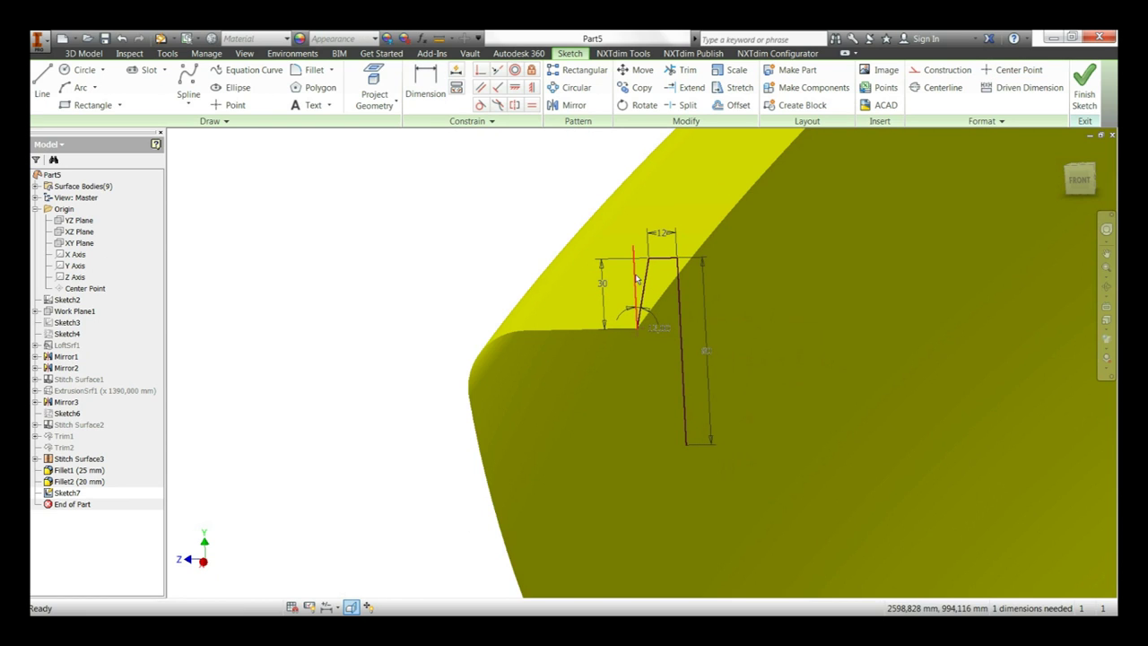
{"action": "right_click", "coordinate": [518, 208]}
{"action": "left_click", "coordinate": [574, 201]}
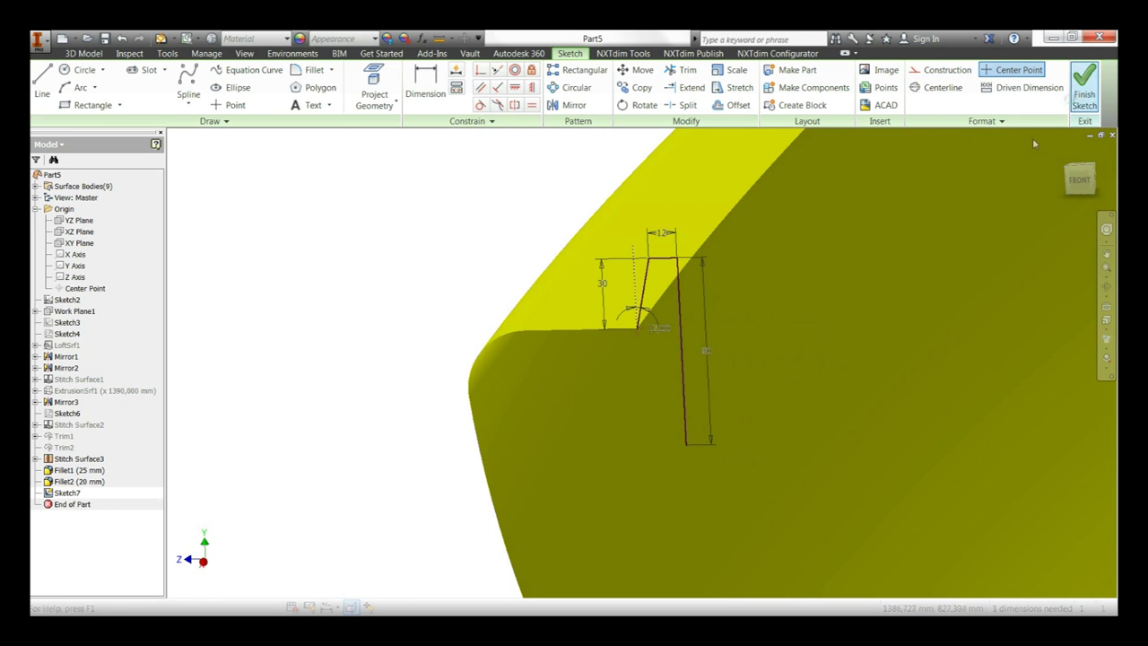
{"action": "left_click", "coordinate": [1084, 90]}
{"action": "mouse_move", "coordinate": [520, 260]}
{"action": "middle_mouse_down", "text": "shift"}
{"action": "mouse_move", "coordinate": [608, 286]}
{"action": "mouse_move", "coordinate": [538, 171]}
{"action": "middle_mouse_up", "text": "shift"}
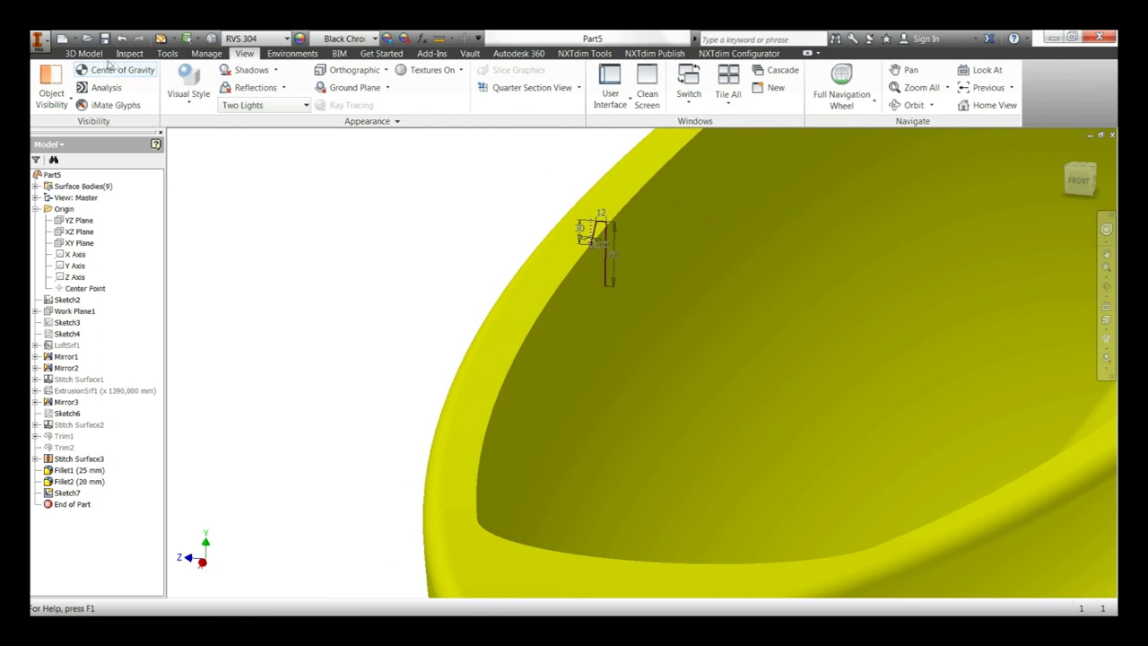
Sweep the Sketch7 profile along five hull rim edges to create SweepSrf2
{"action": "left_click", "coordinate": [83, 53]}
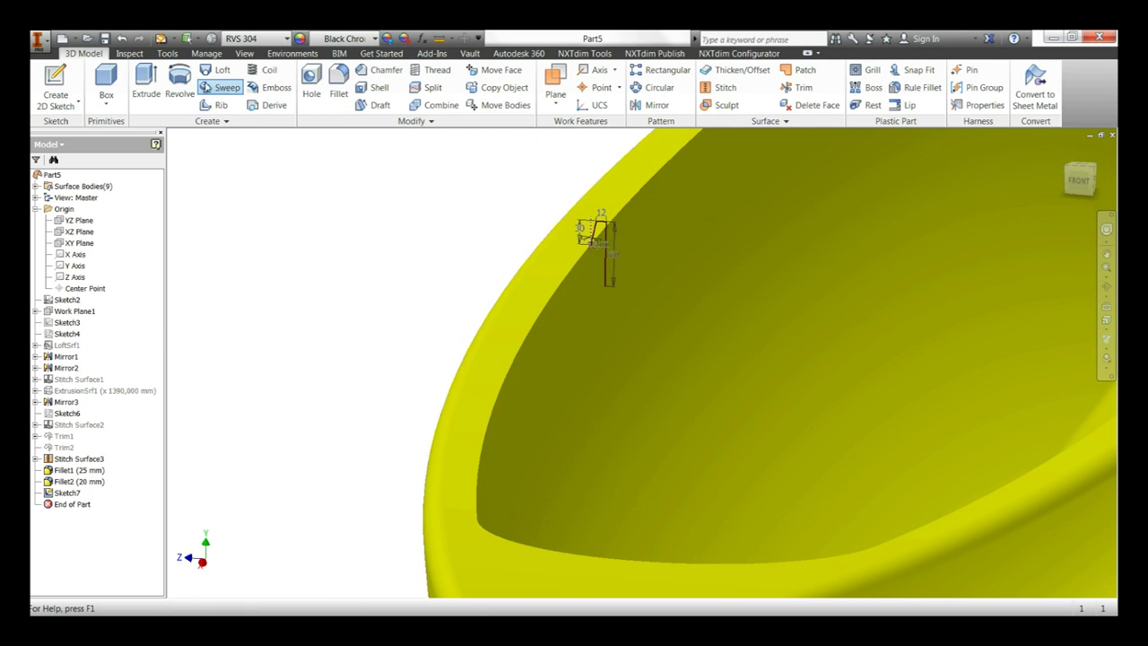
{"action": "left_click", "coordinate": [221, 87]}
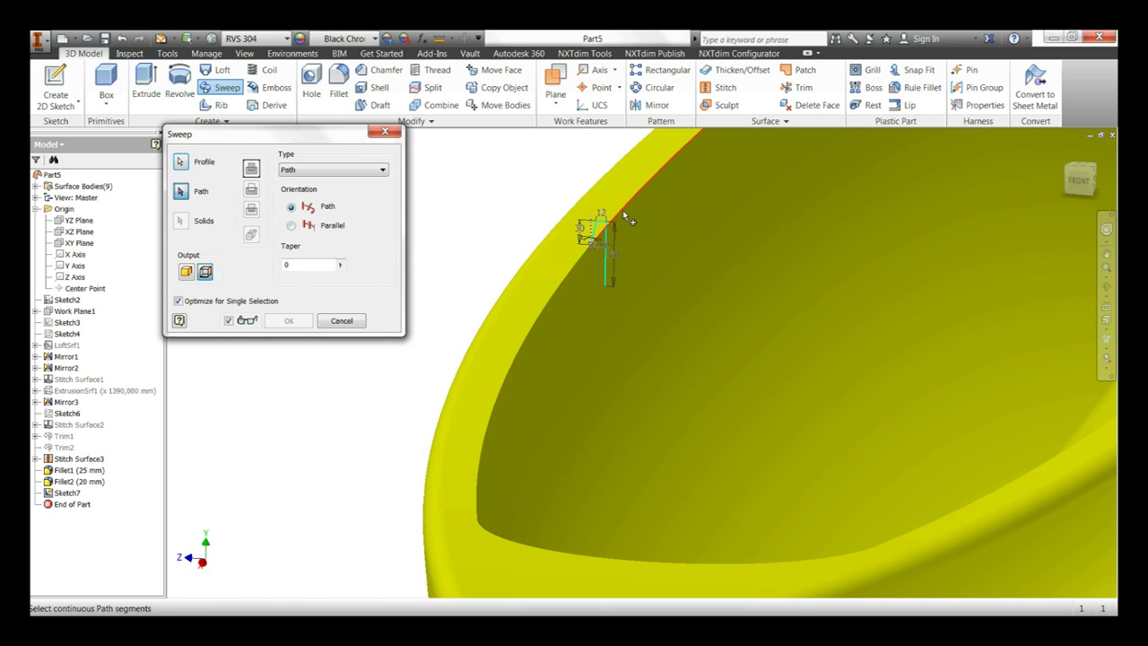
{"action": "left_click", "coordinate": [622, 210]}
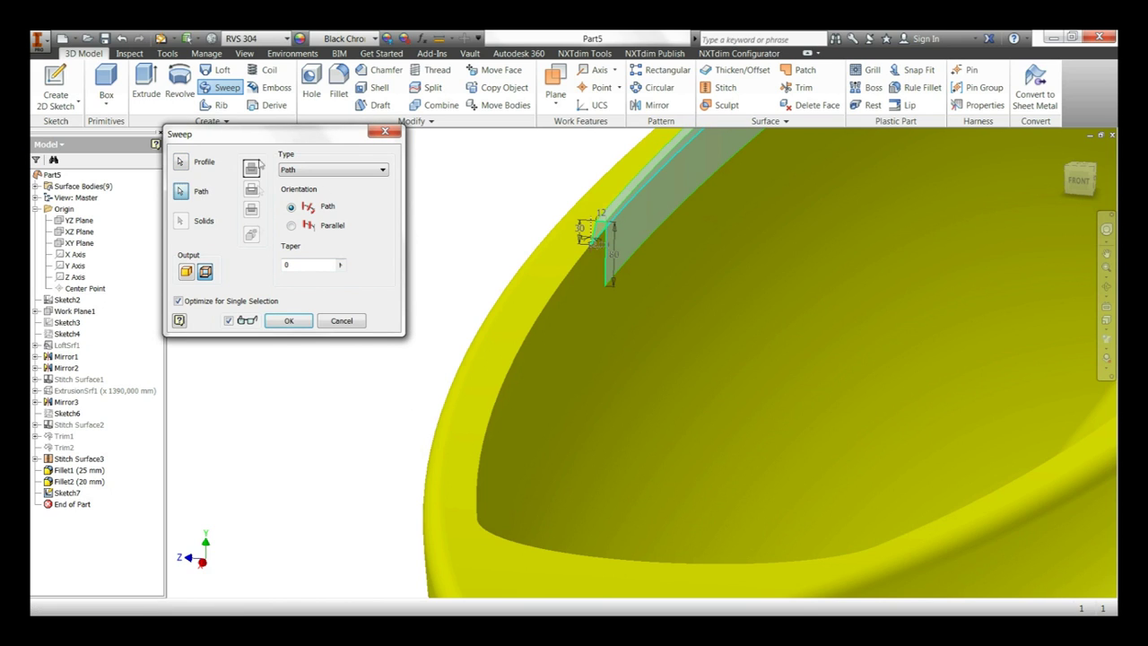
{"action": "left_click_drag", "start_coordinate": [272, 135], "coordinate": [420, 185]}
{"action": "left_click", "coordinate": [581, 276]}
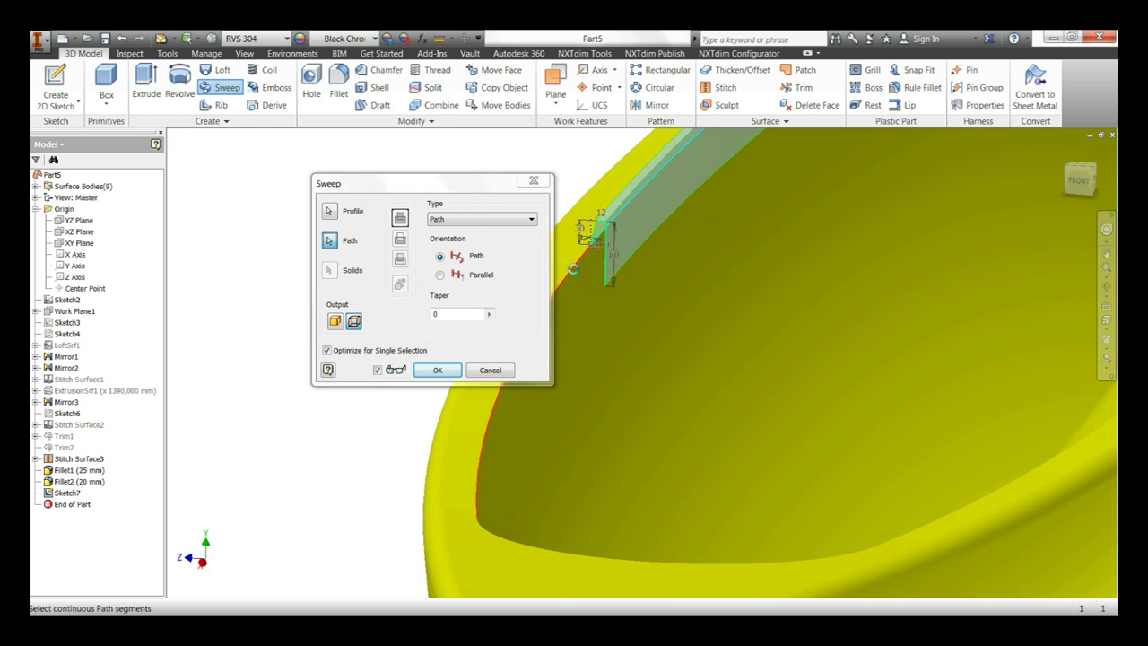
{"action": "left_click", "coordinate": [510, 541]}
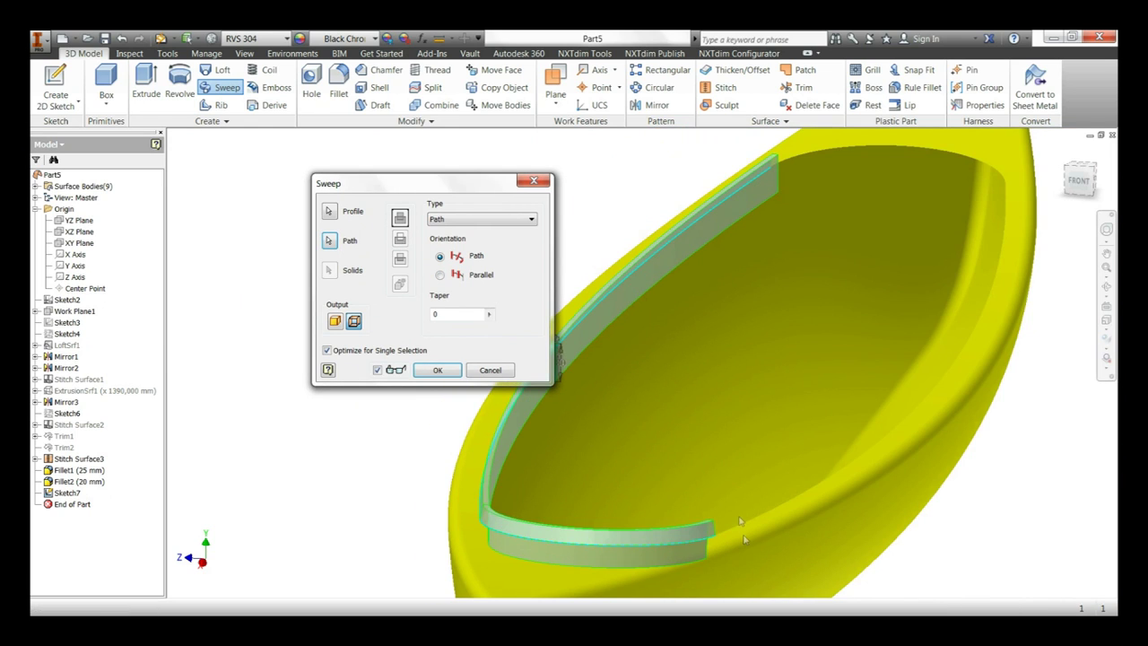
{"action": "left_click", "coordinate": [788, 161]}
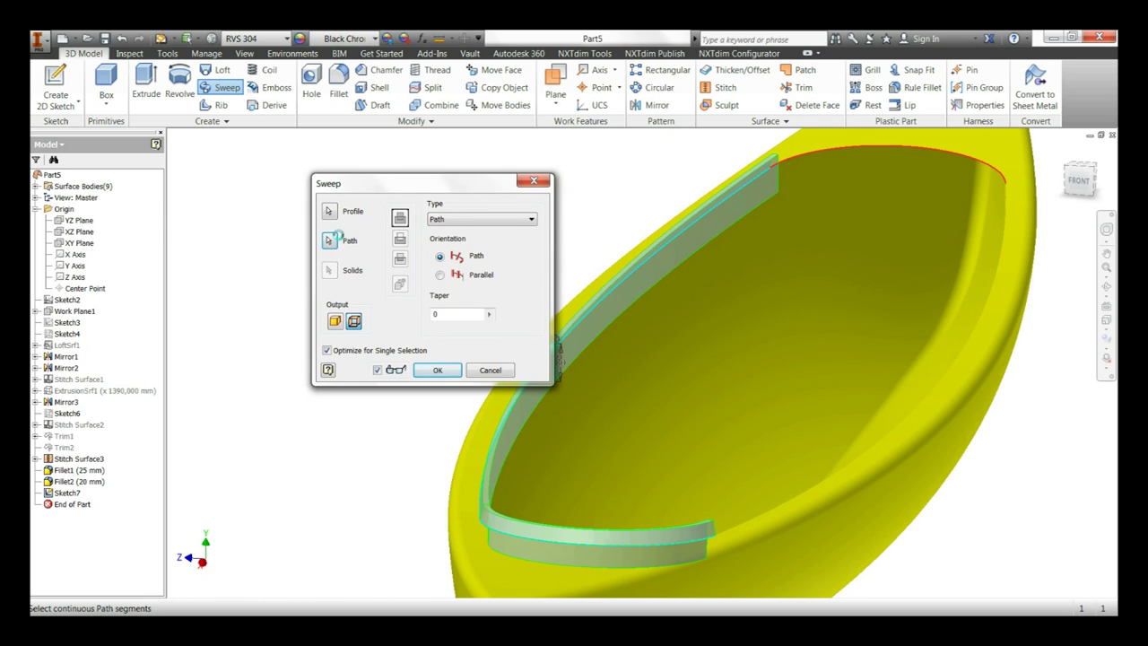
{"action": "left_click", "coordinate": [1011, 219]}
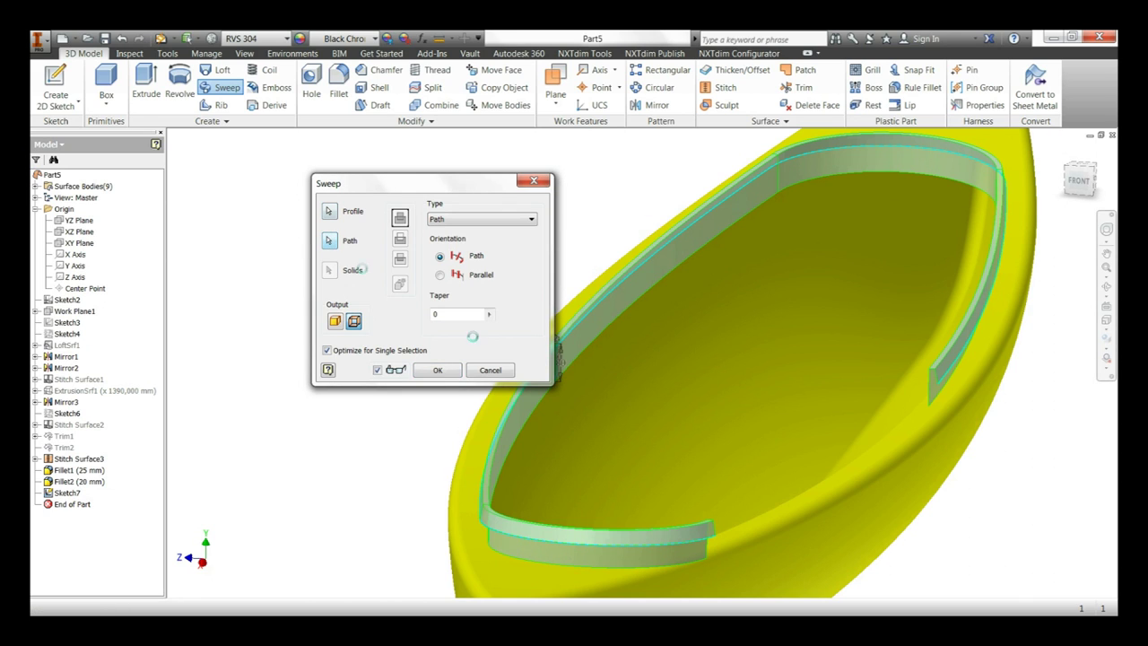
{"action": "left_click", "coordinate": [846, 476]}
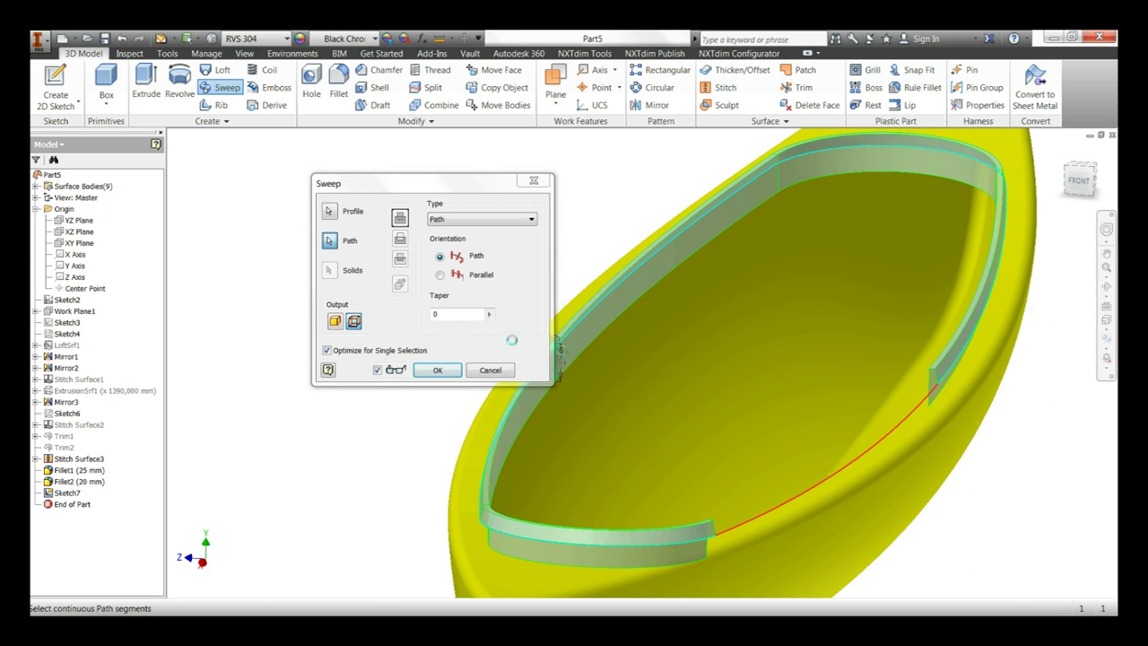
{"action": "left_click", "coordinate": [437, 371]}
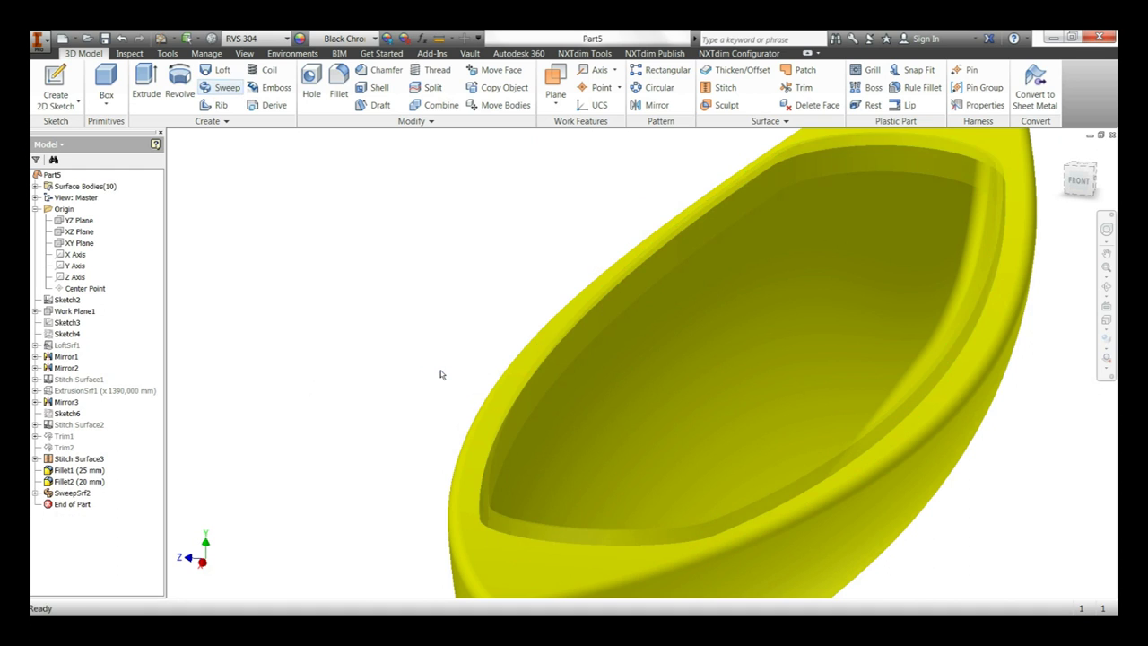
Stitch Stitch Surface3 and SweepSrf2 into Stitch Surface5, then turn off its translucency
{"action": "left_click", "coordinate": [725, 86]}
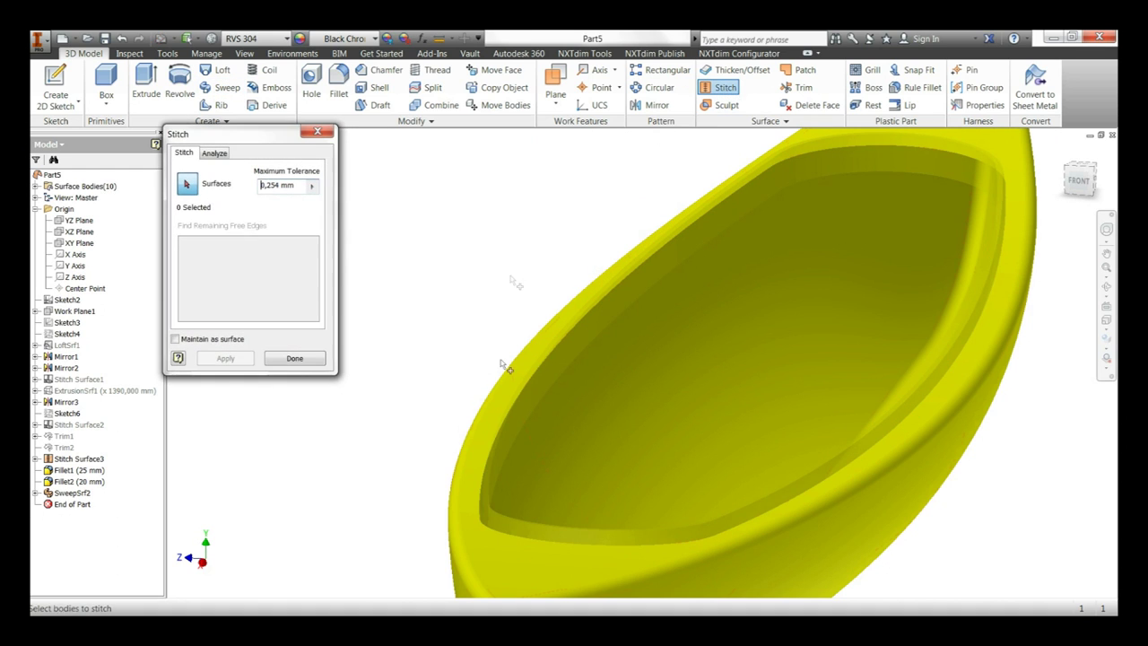
{"action": "left_click", "coordinate": [507, 408]}
{"action": "left_click", "coordinate": [471, 399]}
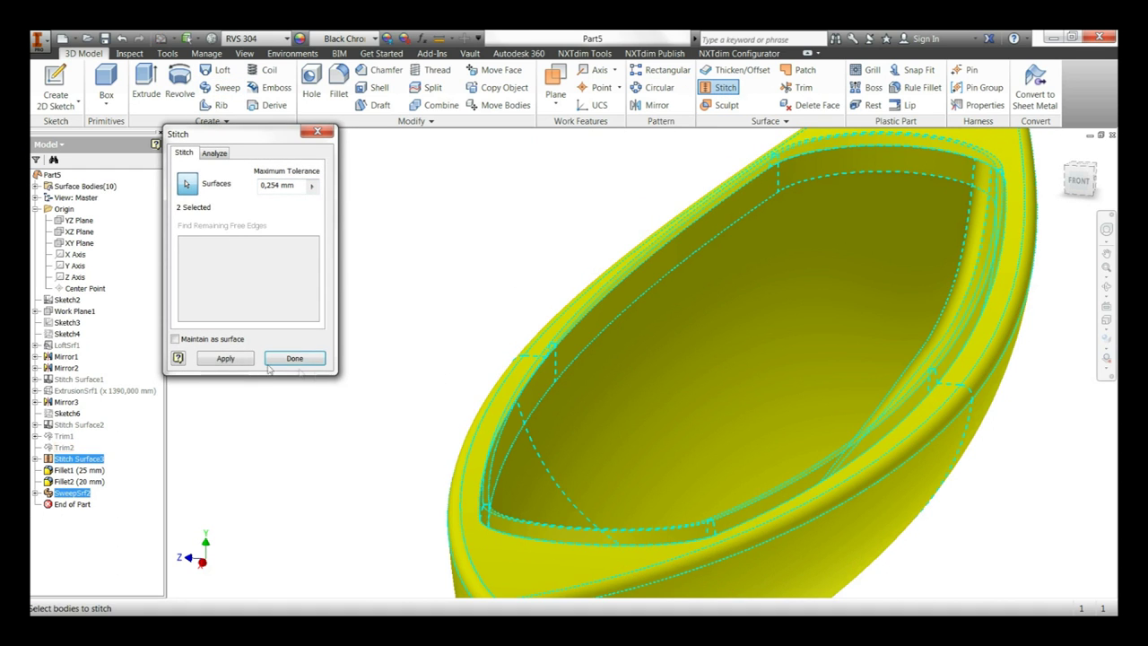
{"action": "left_click", "coordinate": [226, 358]}
{"action": "left_click", "coordinate": [294, 357]}
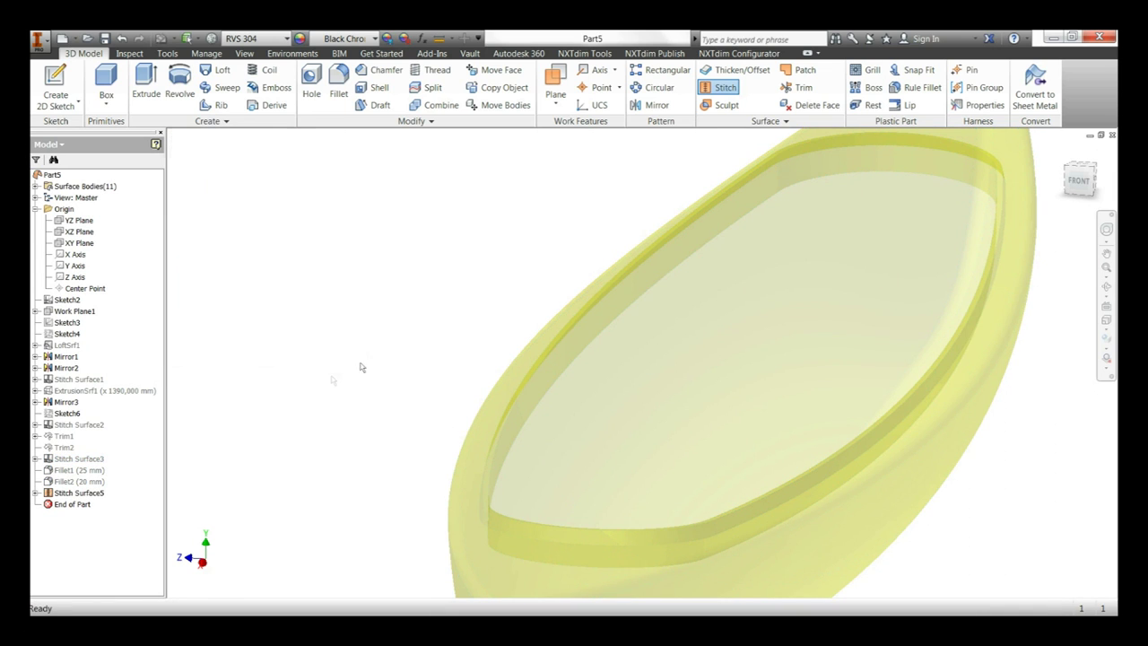
{"action": "right_click", "coordinate": [85, 492]}
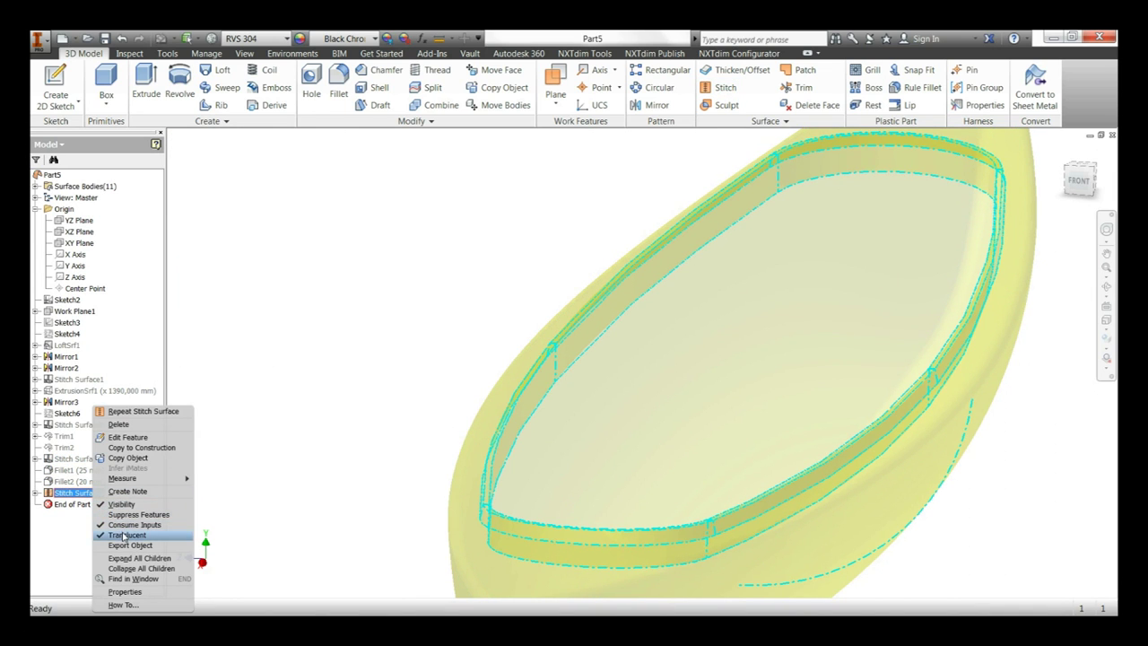
{"action": "left_click", "coordinate": [125, 535]}
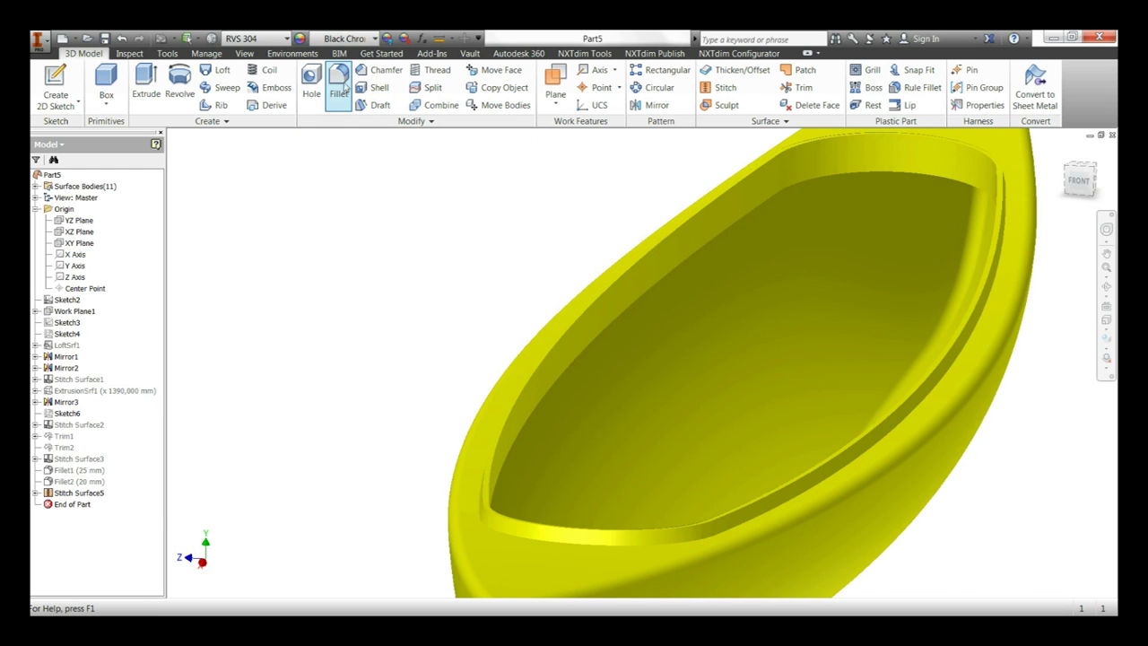
Fillet the rim's edge loop with a 20 mm radius
{"action": "left_click", "coordinate": [481, 529]}
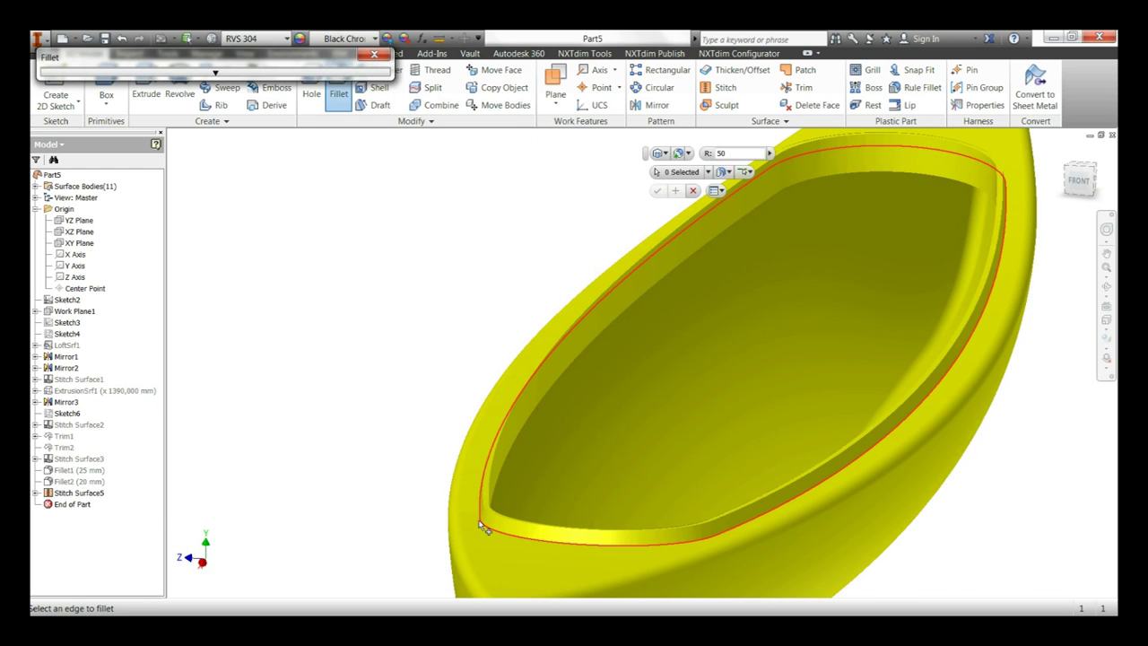
{"action": "type", "text": "2"}
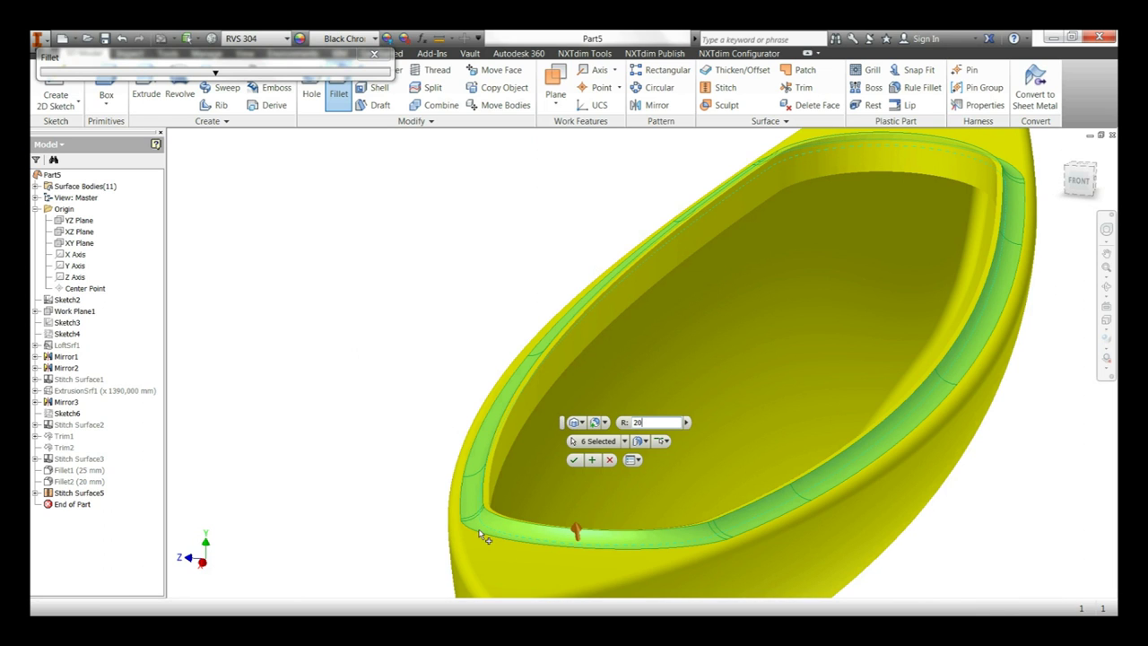
{"action": "key", "text": "Return"}
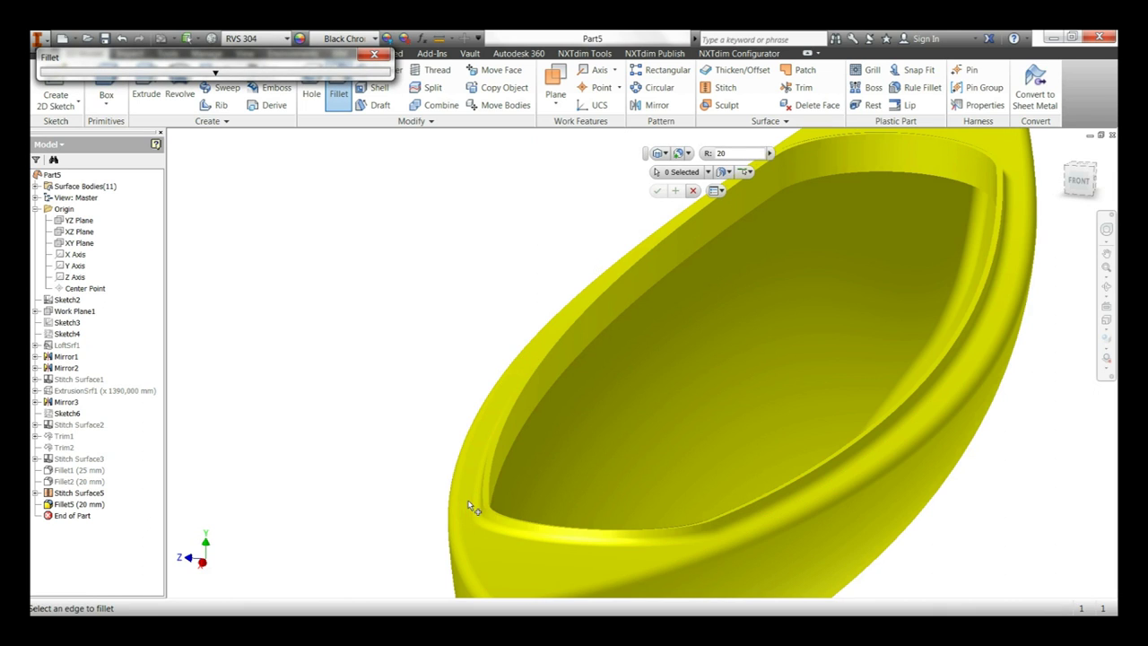
Fillet the two ledge edge loops with a 5 mm radius
{"action": "left_click", "coordinate": [500, 436]}
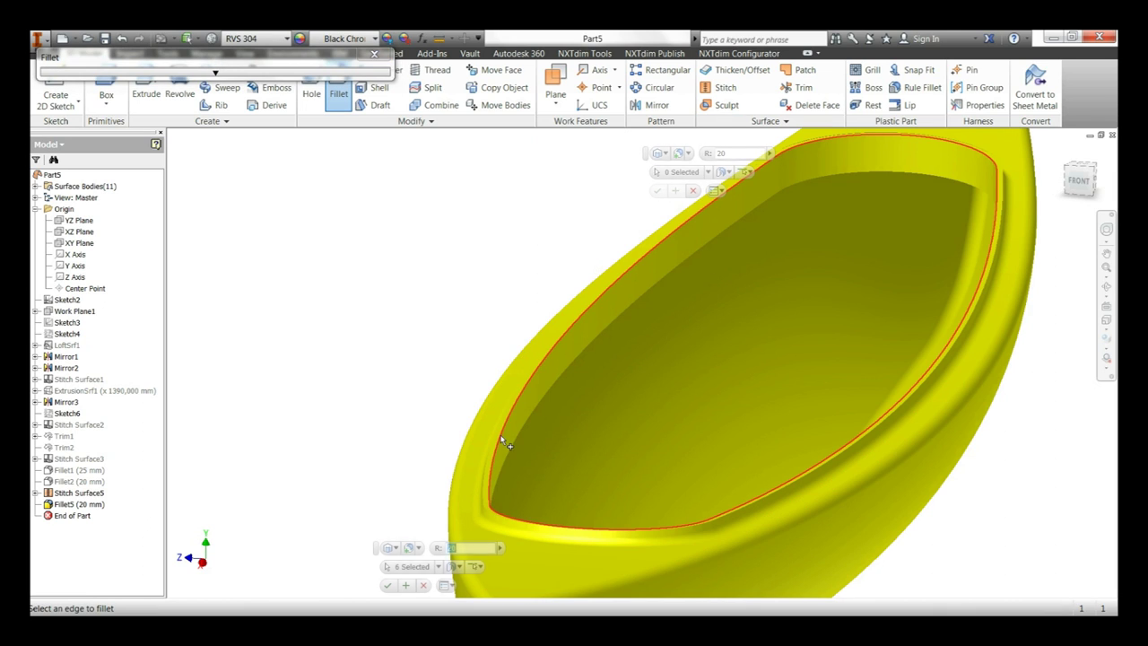
{"action": "left_click", "coordinate": [499, 440]}
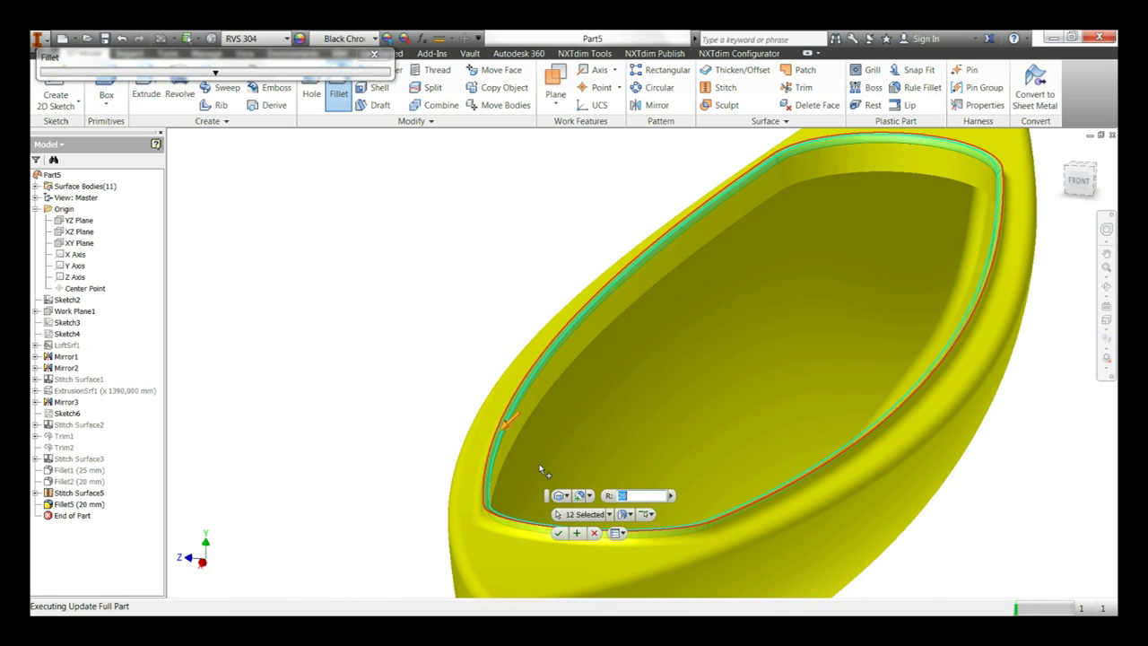
{"action": "type", "text": "5"}
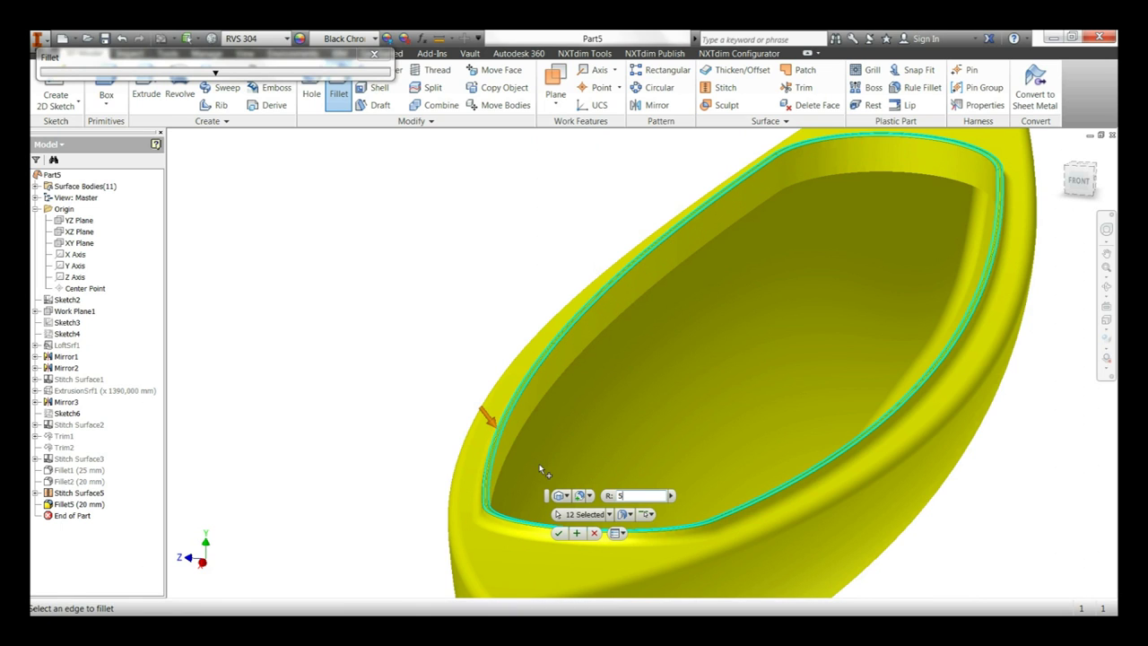
{"action": "key", "text": "Return"}
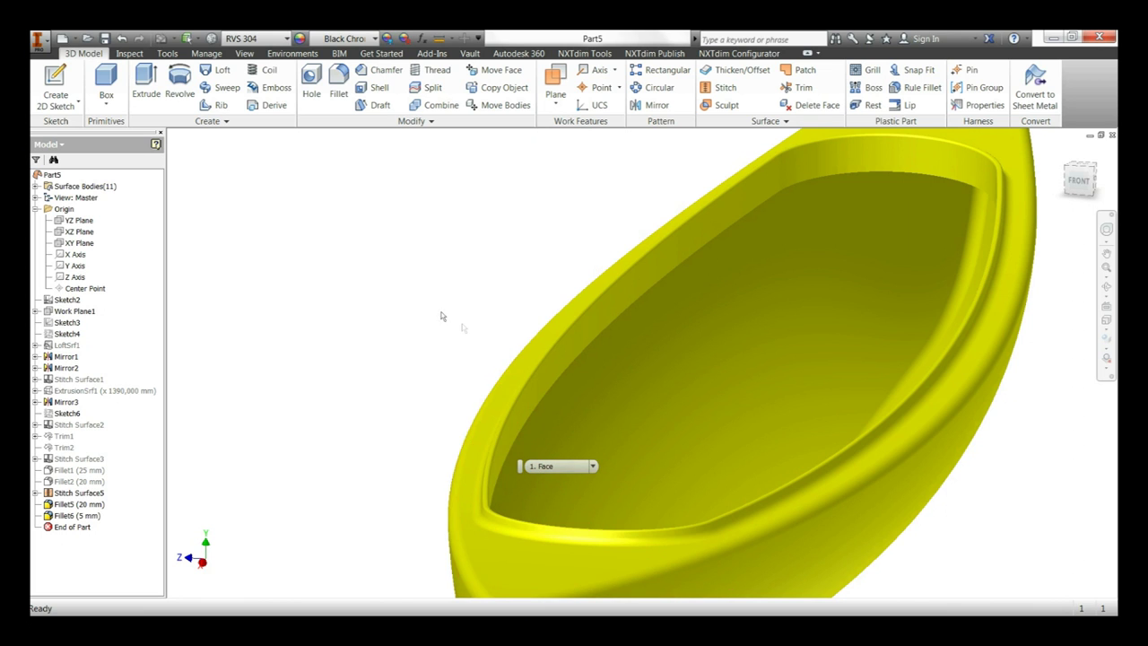
Orbit the canoe to a near-horizontal view and turn on Shadows and Reflections
{"action": "scroll", "coordinate": [456, 341], "scroll_direction": "down", "scroll_amount": 3}
{"action": "mouse_move", "coordinate": [456, 341]}
{"action": "middle_mouse_down", "text": "shift"}
{"action": "mouse_move", "coordinate": [657, 358]}
{"action": "mouse_move", "coordinate": [698, 378]}
{"action": "middle_mouse_up", "text": "shift"}
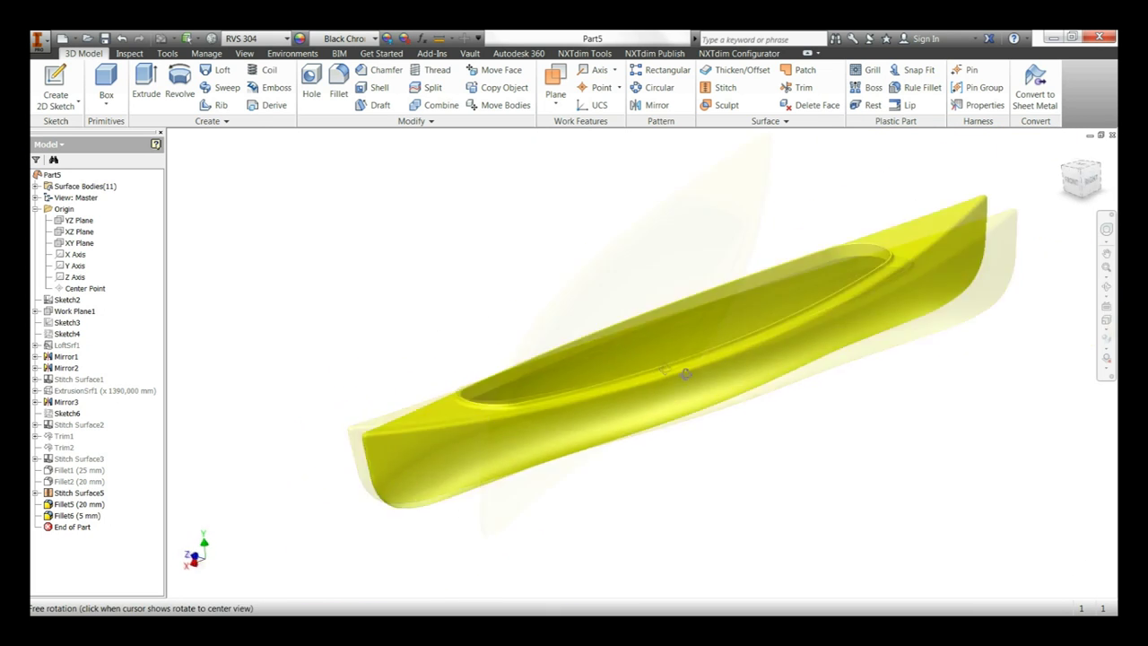
{"action": "middle_click_drag", "start_coordinate": [698, 377], "coordinate": [579, 243], "text": "shift"}
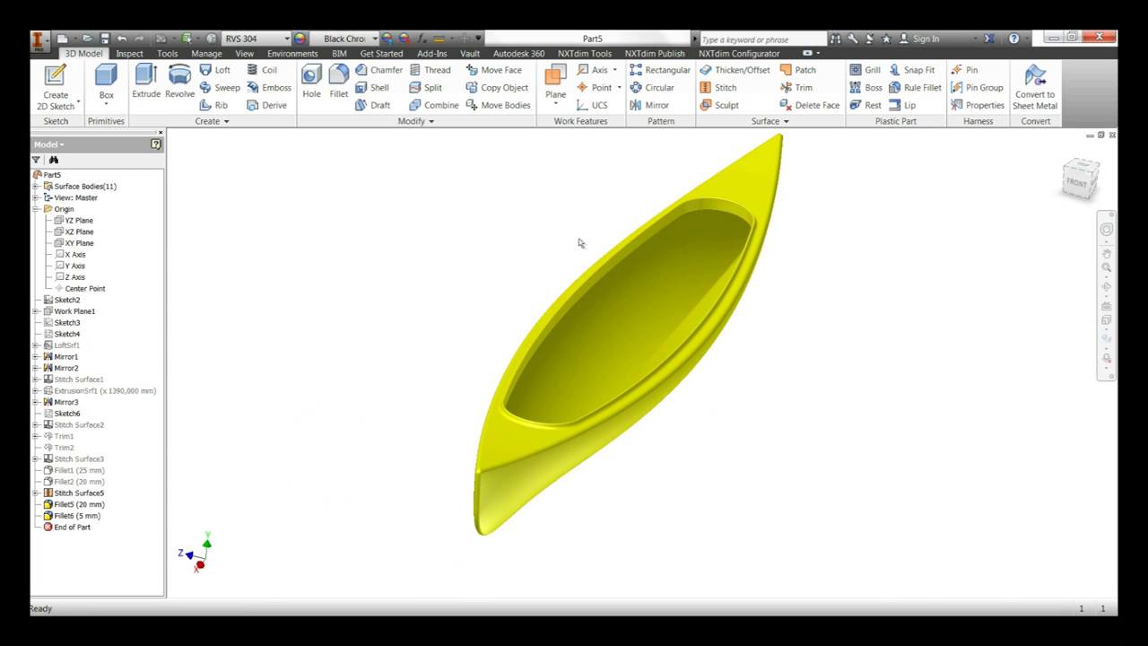
{"action": "mouse_move", "coordinate": [752, 257]}
{"action": "middle_mouse_down", "text": "shift"}
{"action": "mouse_move", "coordinate": [810, 320]}
{"action": "mouse_move", "coordinate": [725, 346]}
{"action": "mouse_move", "coordinate": [712, 317]}
{"action": "mouse_move", "coordinate": [721, 355]}
{"action": "middle_mouse_up", "text": "shift"}
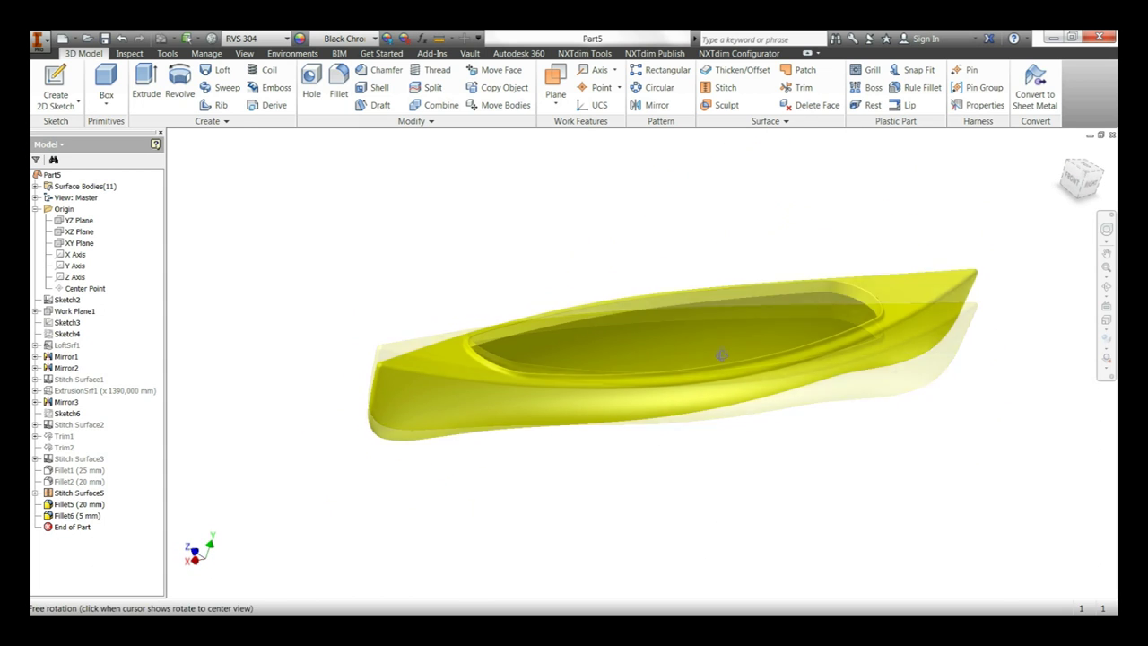
{"action": "left_click", "coordinate": [245, 54]}
{"action": "left_click", "coordinate": [250, 71]}
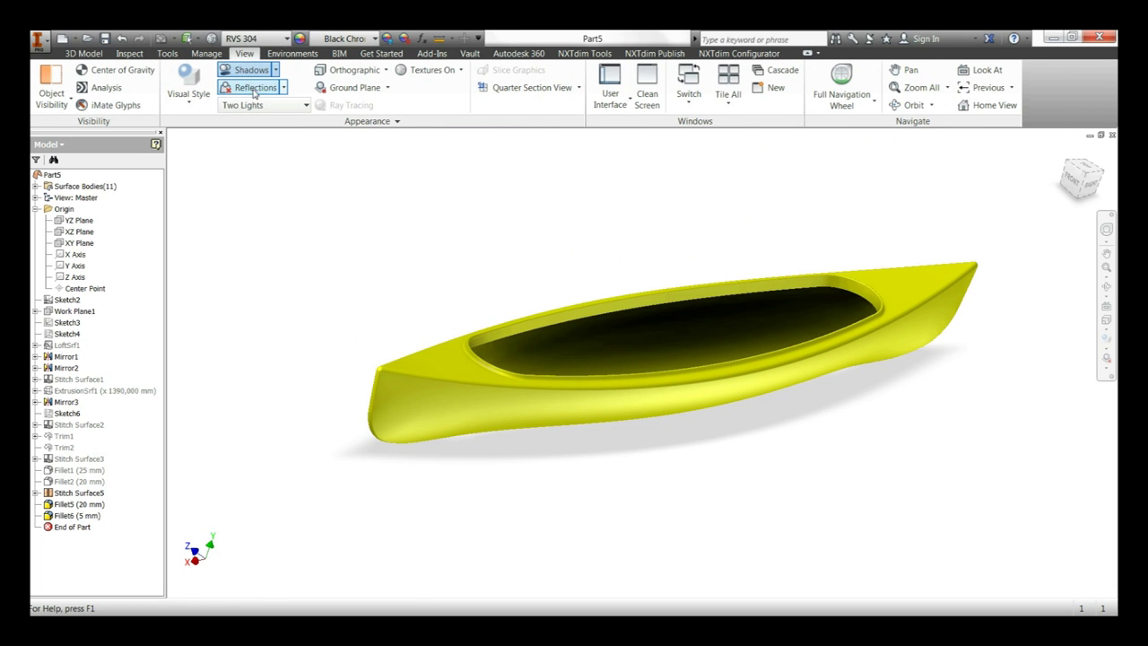
{"action": "left_click", "coordinate": [255, 87]}
Toggle the ground plane on and off while orbiting, then select the XZ Plane
{"action": "left_click", "coordinate": [363, 90]}
{"action": "mouse_move", "coordinate": [638, 275]}
{"action": "middle_mouse_down", "text": "shift"}
{"action": "mouse_move", "coordinate": [621, 320]}
{"action": "mouse_move", "coordinate": [609, 213]}
{"action": "middle_mouse_up", "text": "shift"}
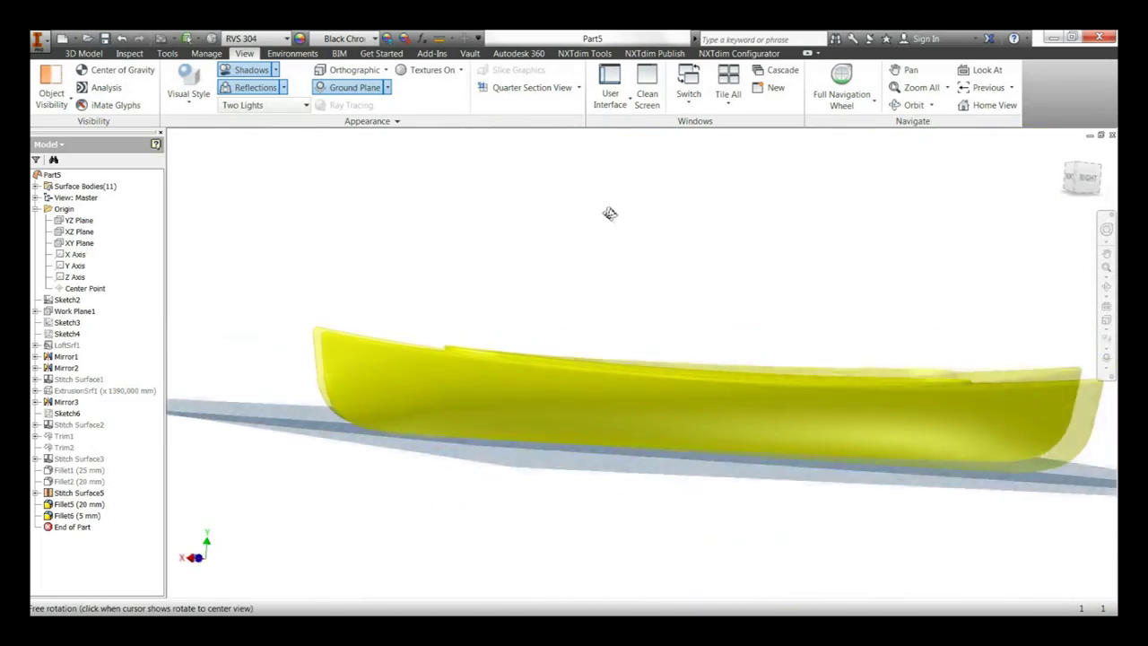
{"action": "middle_click_drag", "start_coordinate": [609, 212], "coordinate": [551, 234], "text": "shift"}
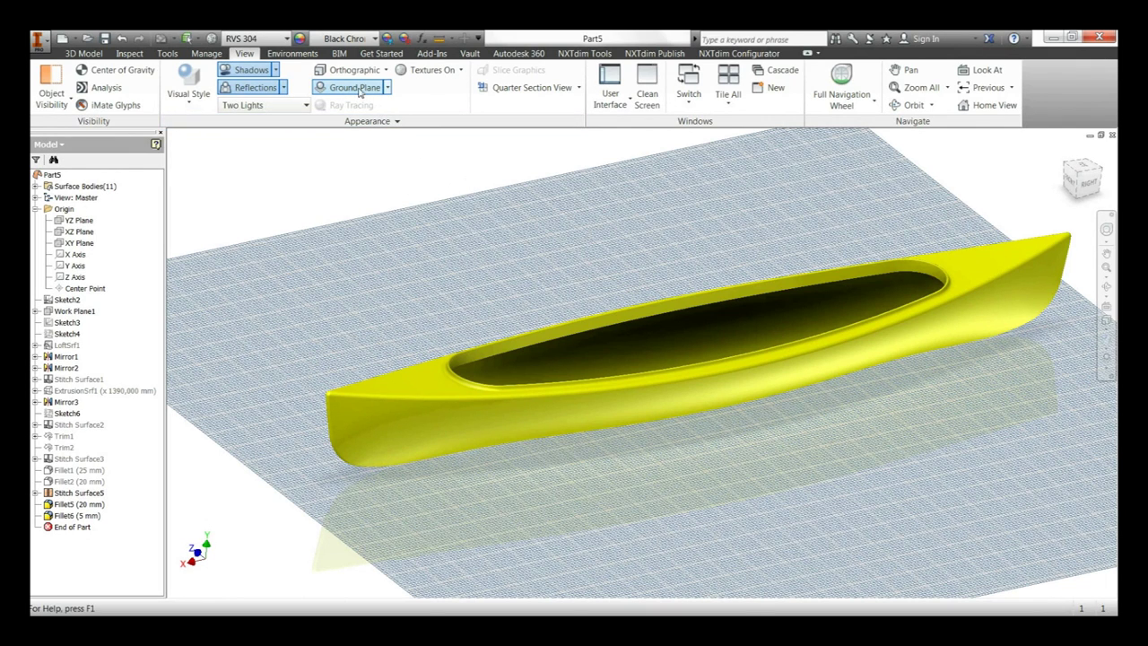
{"action": "left_click", "coordinate": [359, 92]}
{"action": "middle_click_drag", "start_coordinate": [527, 225], "coordinate": [551, 296], "text": "shift"}
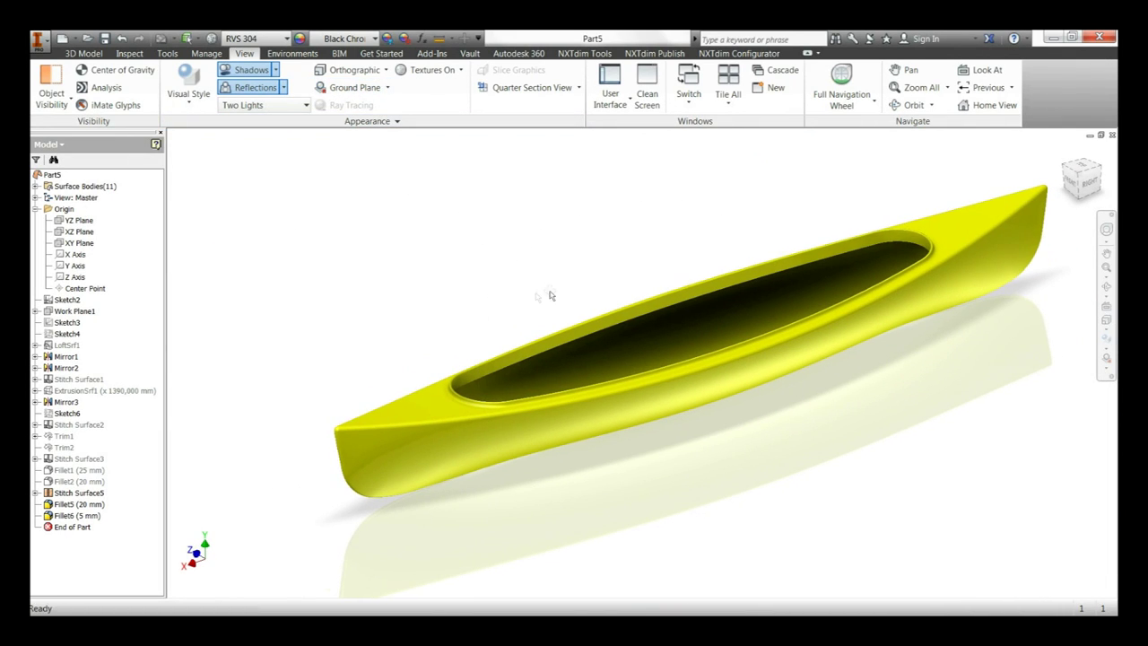
{"action": "left_click", "coordinate": [94, 234]}
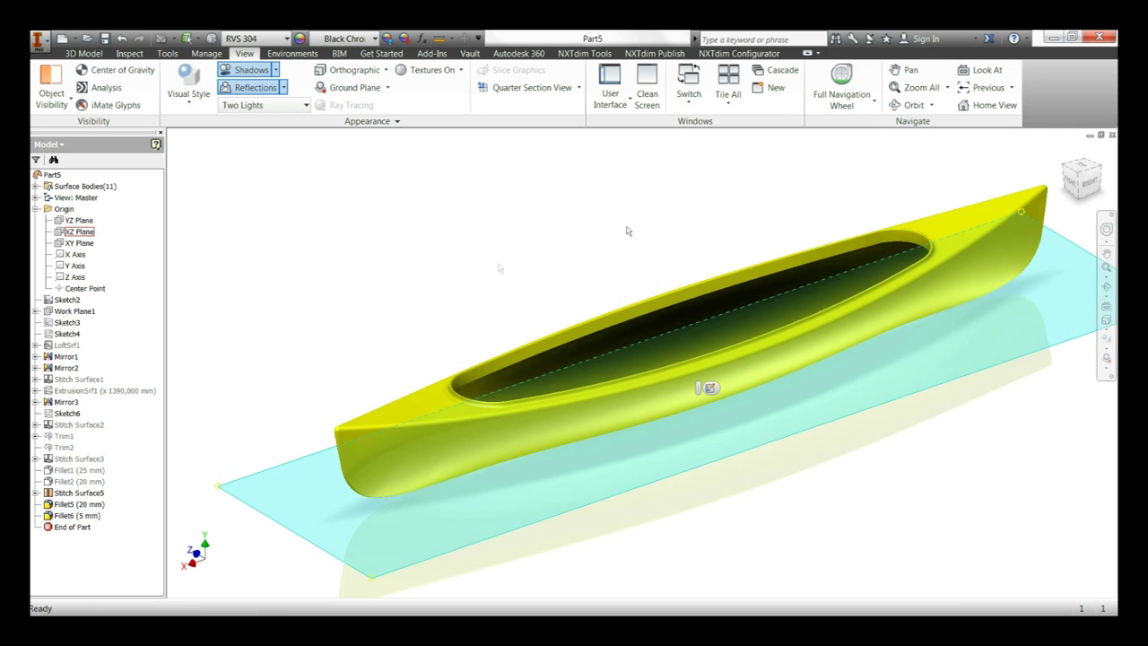
Create Work Plane3 offset upward from the XZ Plane, tuning its height in the Right view
{"action": "left_click", "coordinate": [83, 53]}
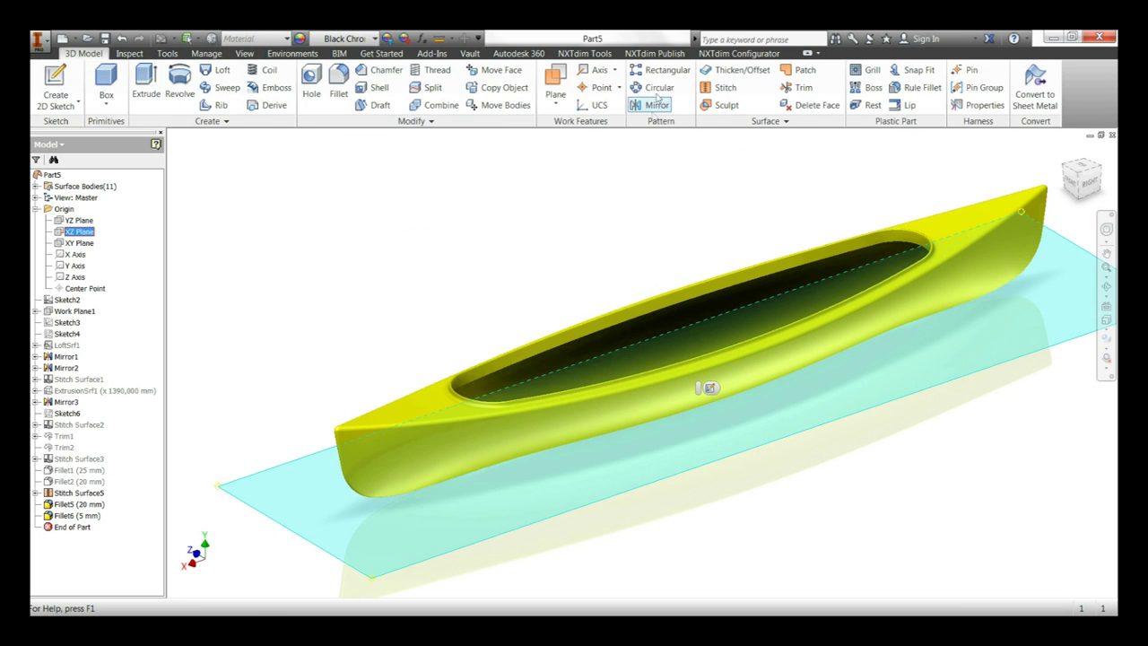
{"action": "left_click", "coordinate": [555, 82]}
{"action": "left_click_drag", "start_coordinate": [524, 305], "coordinate": [514, 255]}
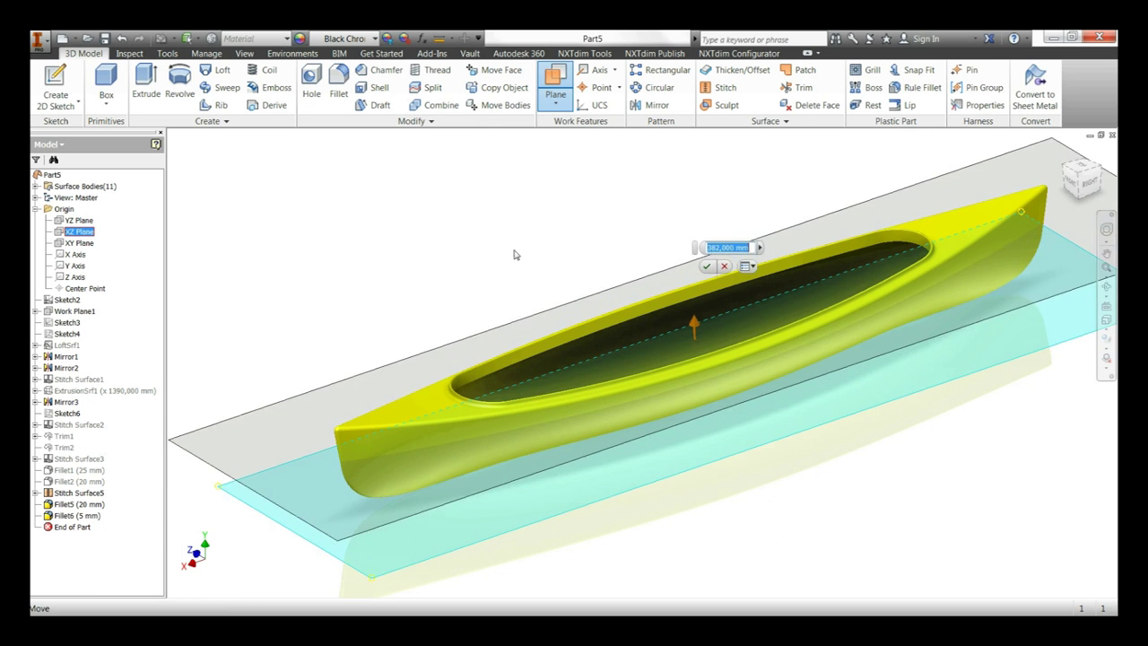
{"action": "left_click", "coordinate": [1089, 184]}
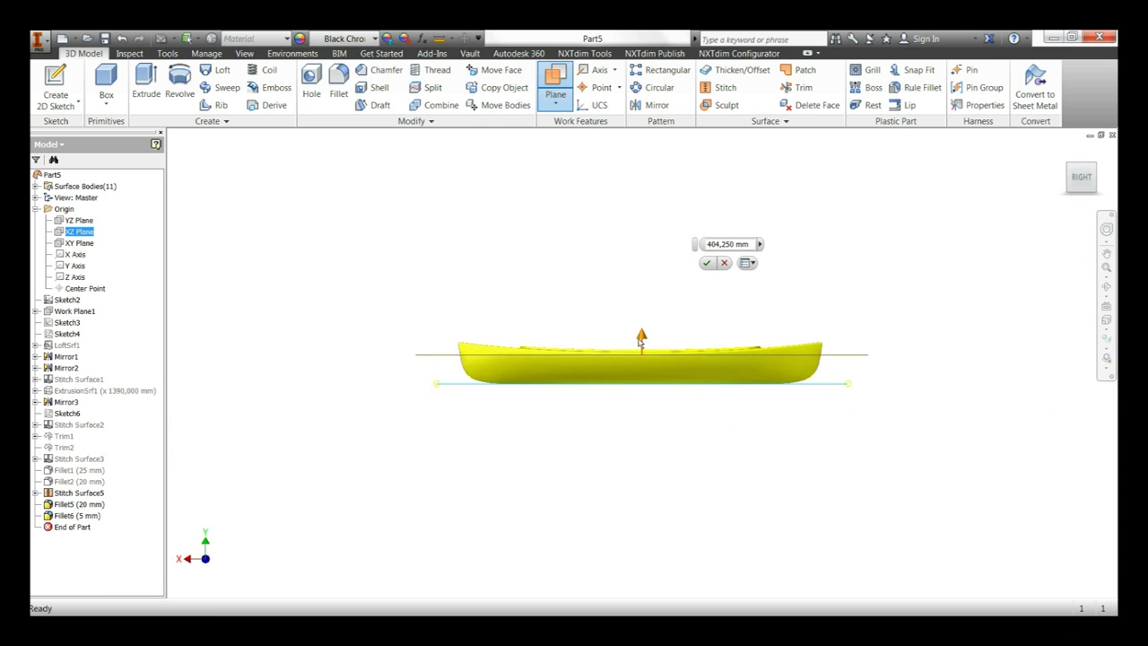
{"action": "left_click_drag", "start_coordinate": [643, 343], "coordinate": [643, 345]}
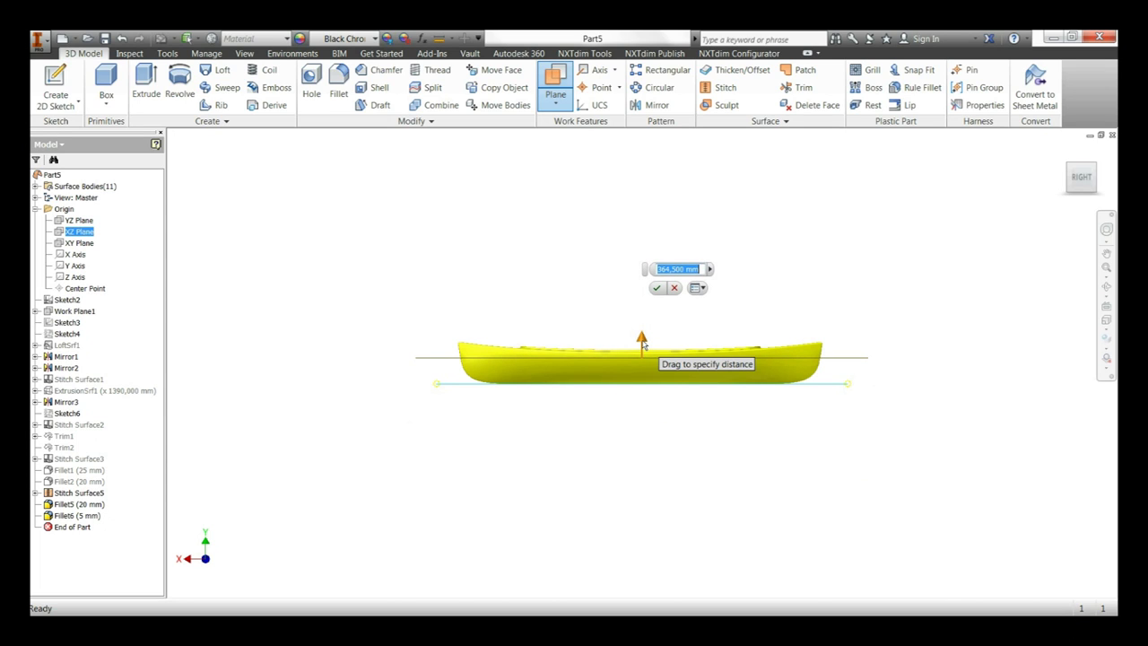
{"action": "left_click_drag", "start_coordinate": [643, 345], "coordinate": [648, 352]}
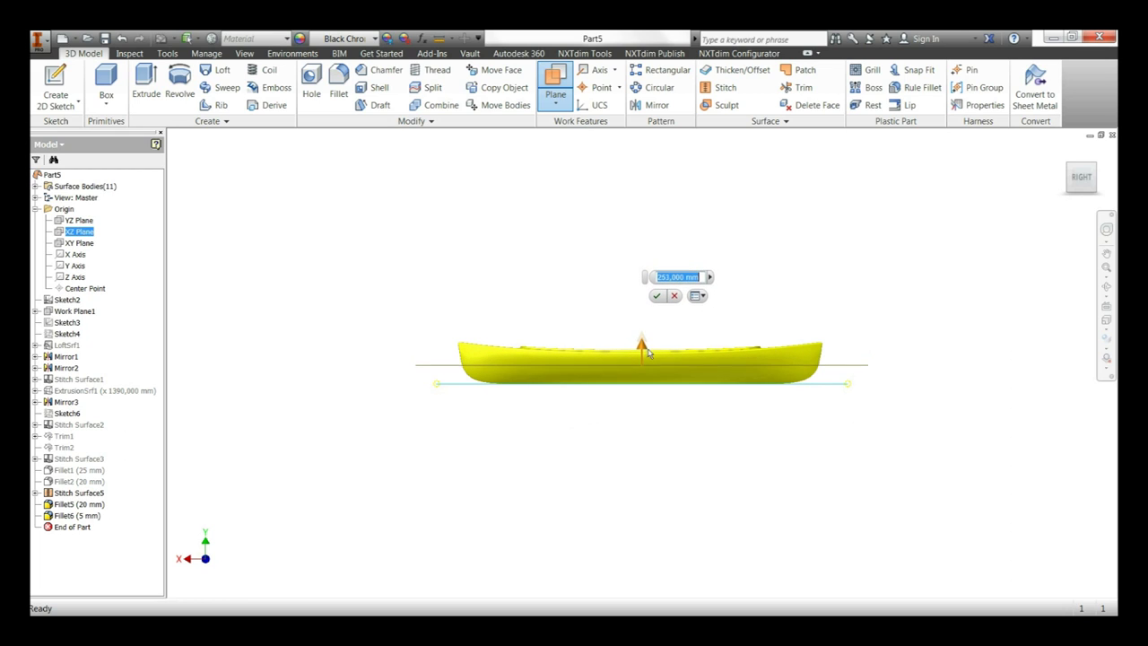
{"action": "key", "text": "Return"}
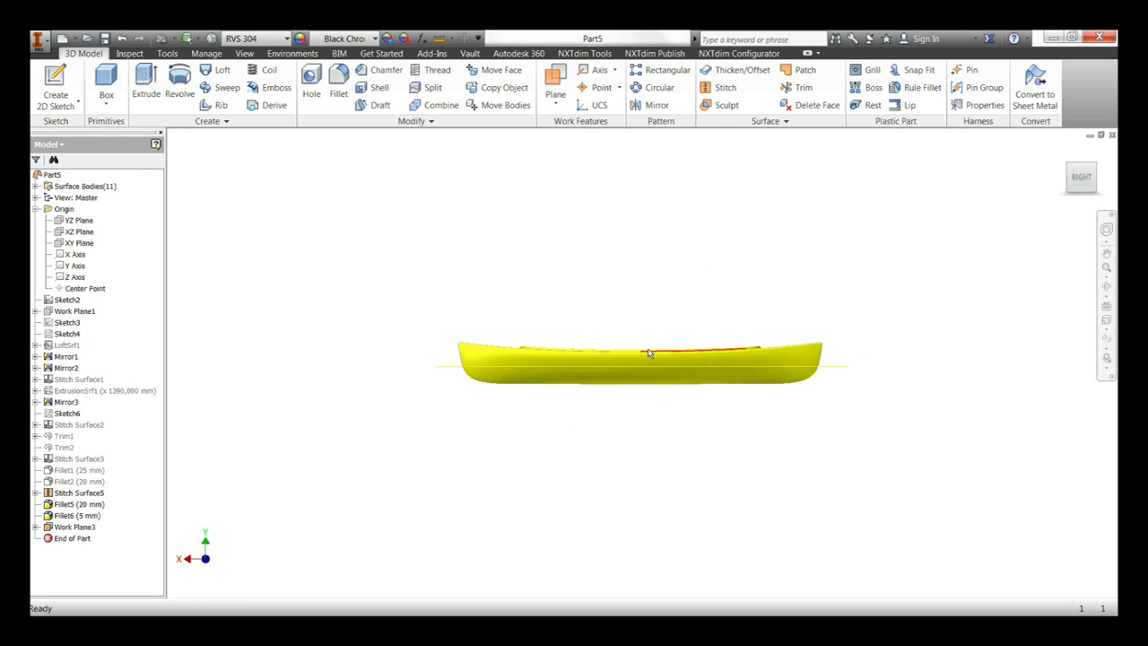
{"action": "left_click", "coordinate": [831, 371]}
Start a new sketch on the work plane and tilt the view of the canoe
{"action": "left_click", "coordinate": [863, 361]}
{"action": "mouse_move", "coordinate": [1081, 177]}
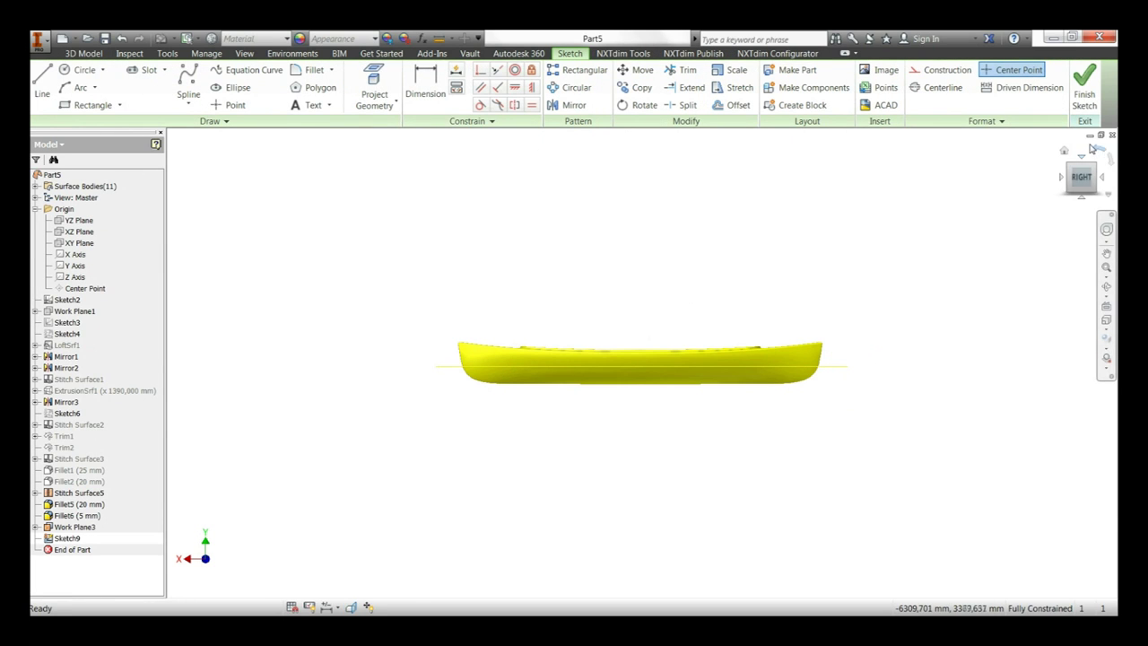
{"action": "left_click", "coordinate": [1082, 159]}
{"action": "key", "text": "F4"}
{"action": "left_click_drag", "start_coordinate": [697, 389], "coordinate": [686, 204]}
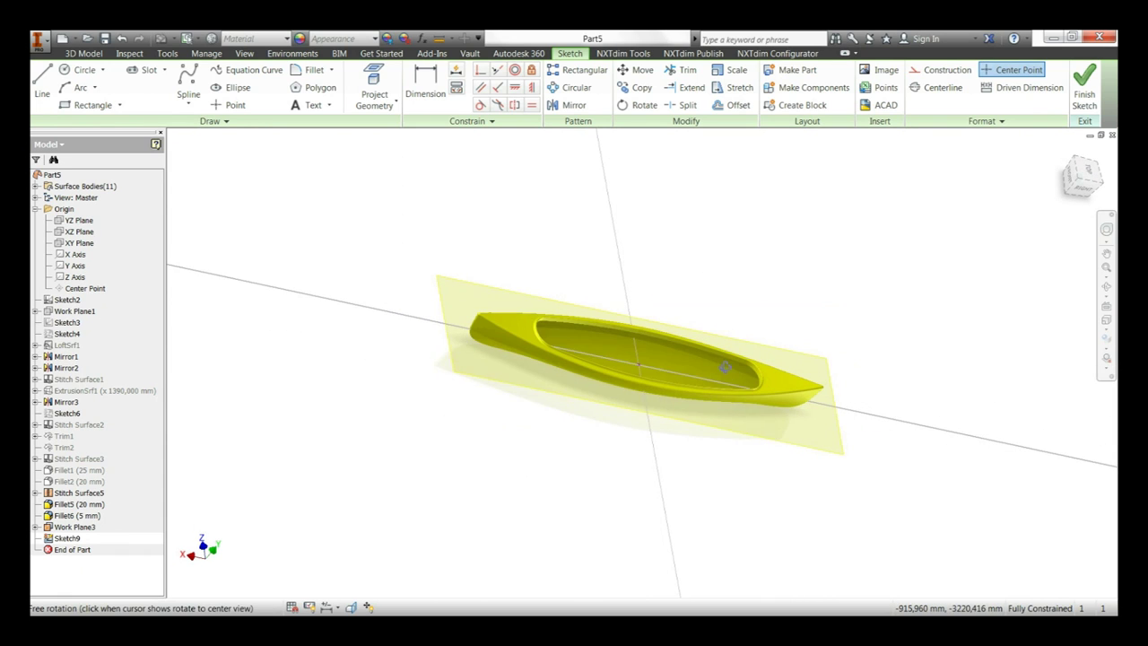
Project the hull's inner cockpit rim edge into the sketch and view it from above
{"action": "left_click", "coordinate": [374, 87]}
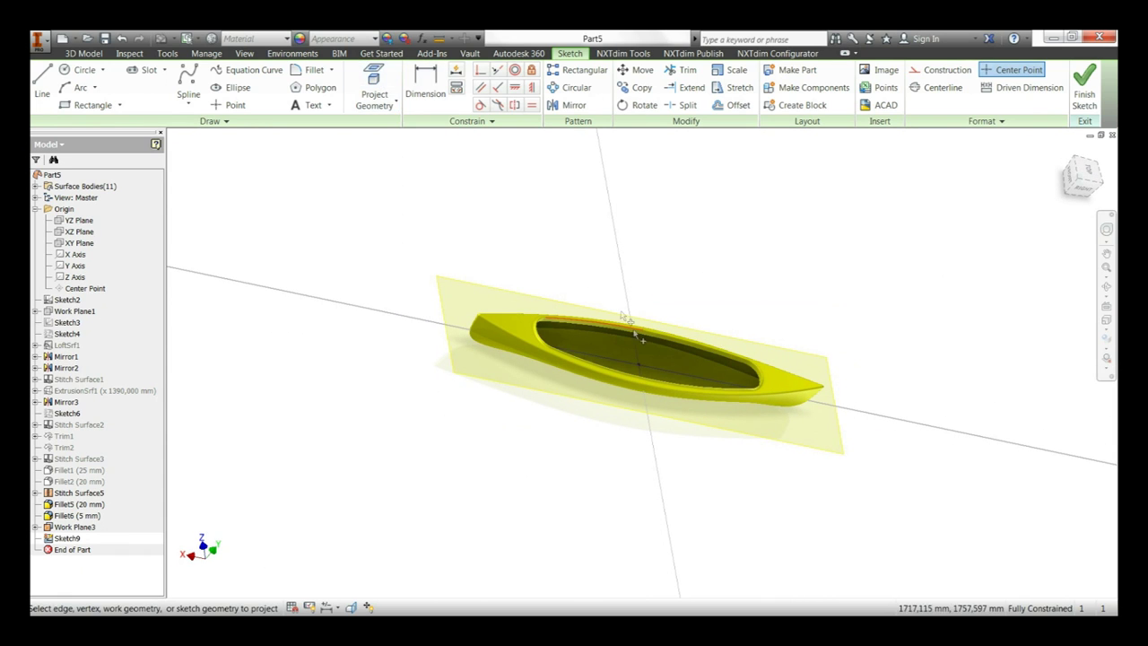
{"action": "key", "text": "F4"}
{"action": "left_click_drag", "start_coordinate": [736, 363], "coordinate": [730, 455]}
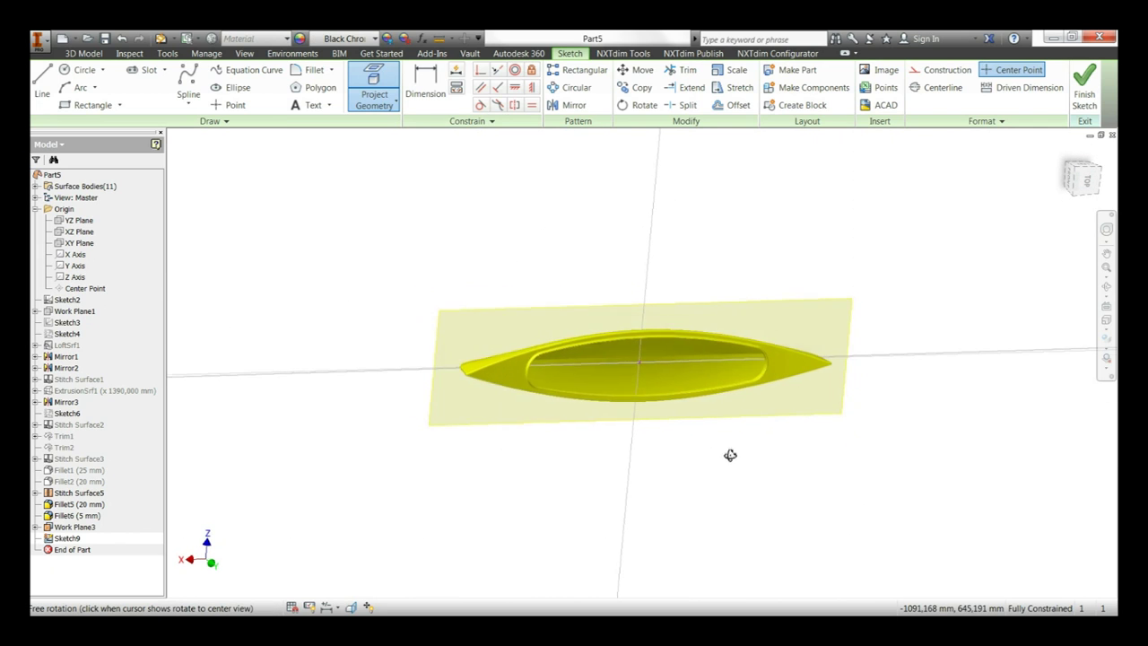
{"action": "left_click", "coordinate": [663, 396]}
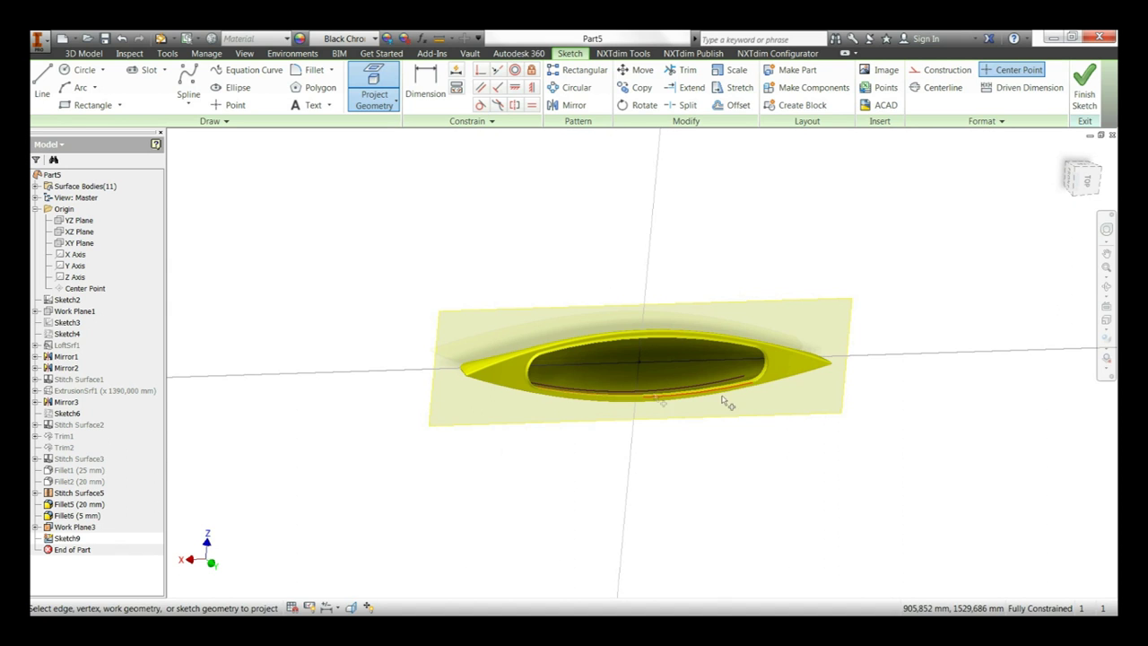
{"action": "key", "text": "F5"}
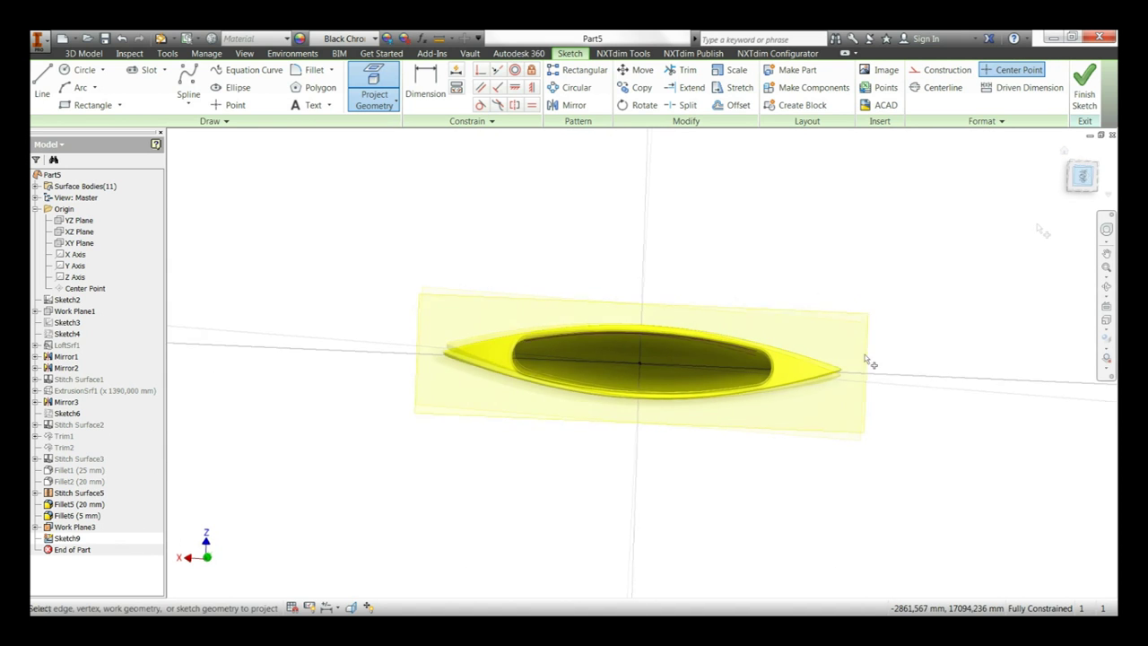
{"action": "key", "text": "F5"}
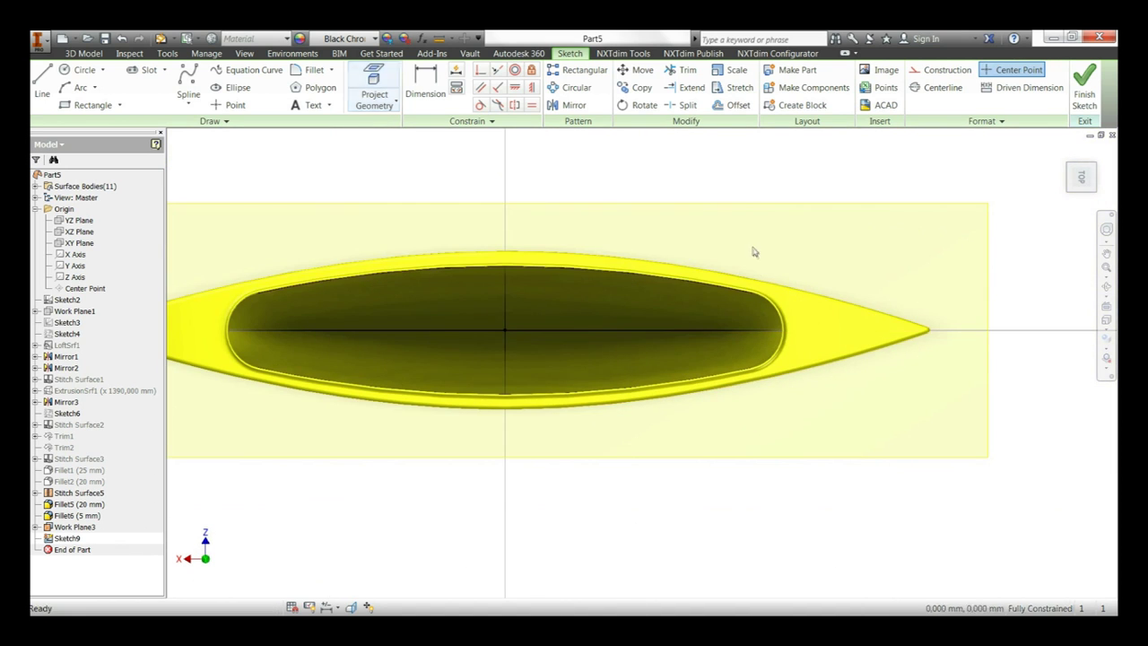
{"action": "right_click", "coordinate": [754, 254]}
{"action": "left_click", "coordinate": [756, 210]}
Draw four vertical cross lines spanning the cockpit opening from upper rim to lower rim
{"action": "left_click", "coordinate": [697, 284]}
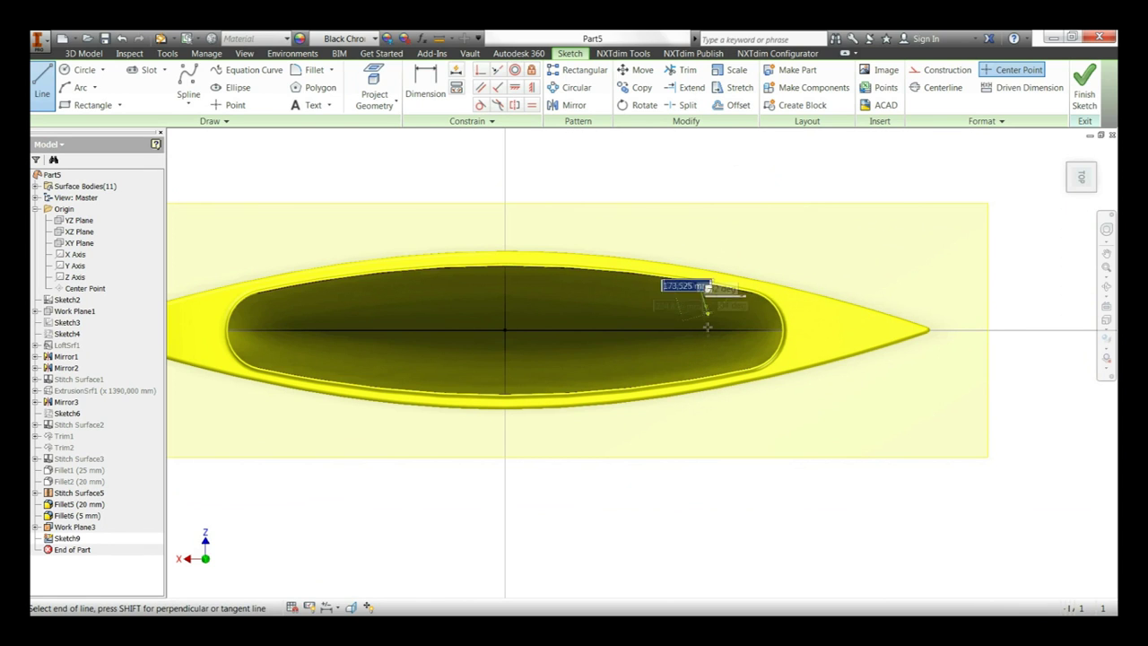
{"action": "double_click", "coordinate": [698, 379]}
{"action": "left_click", "coordinate": [642, 273]}
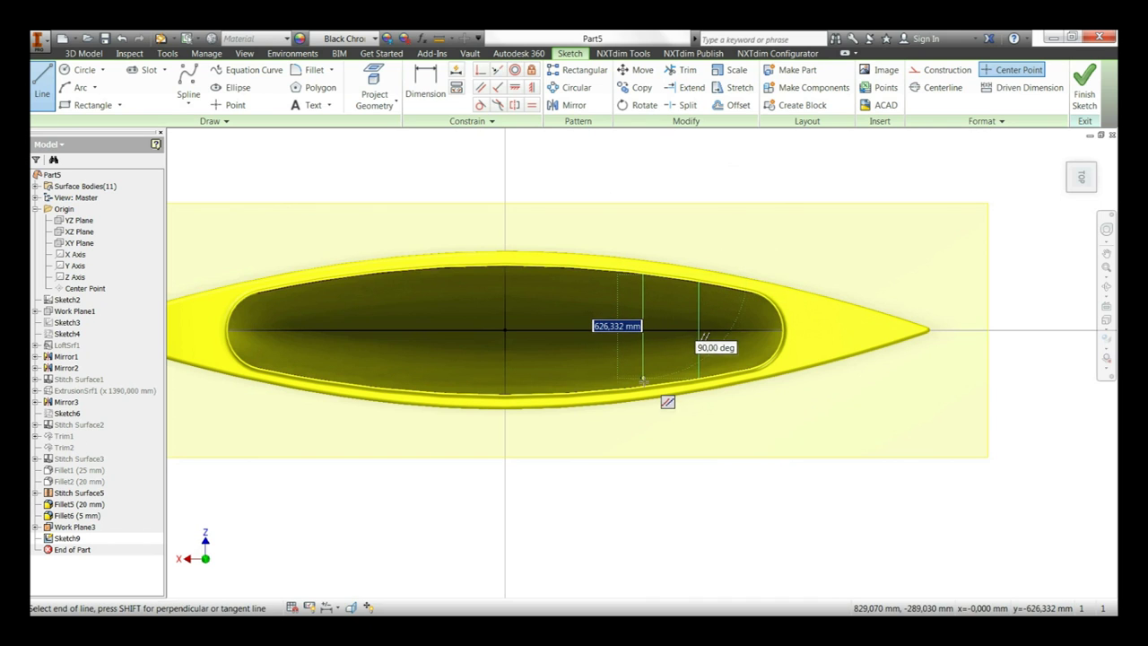
{"action": "double_click", "coordinate": [642, 380]}
{"action": "left_click", "coordinate": [488, 269]}
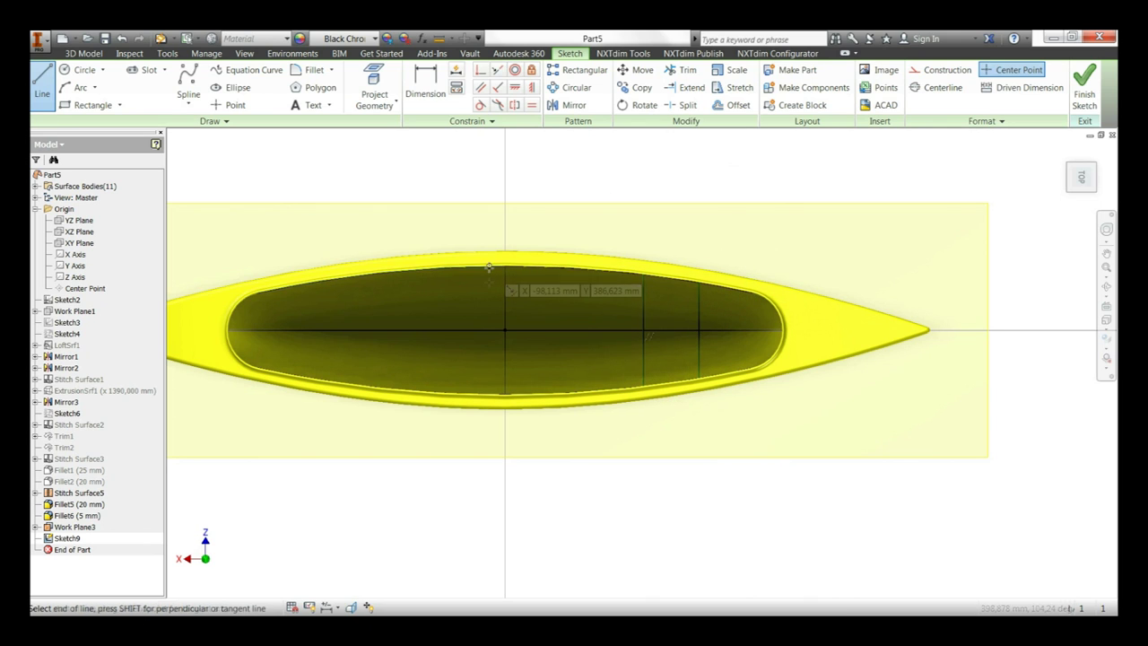
{"action": "double_click", "coordinate": [488, 389]}
{"action": "left_click", "coordinate": [445, 267]}
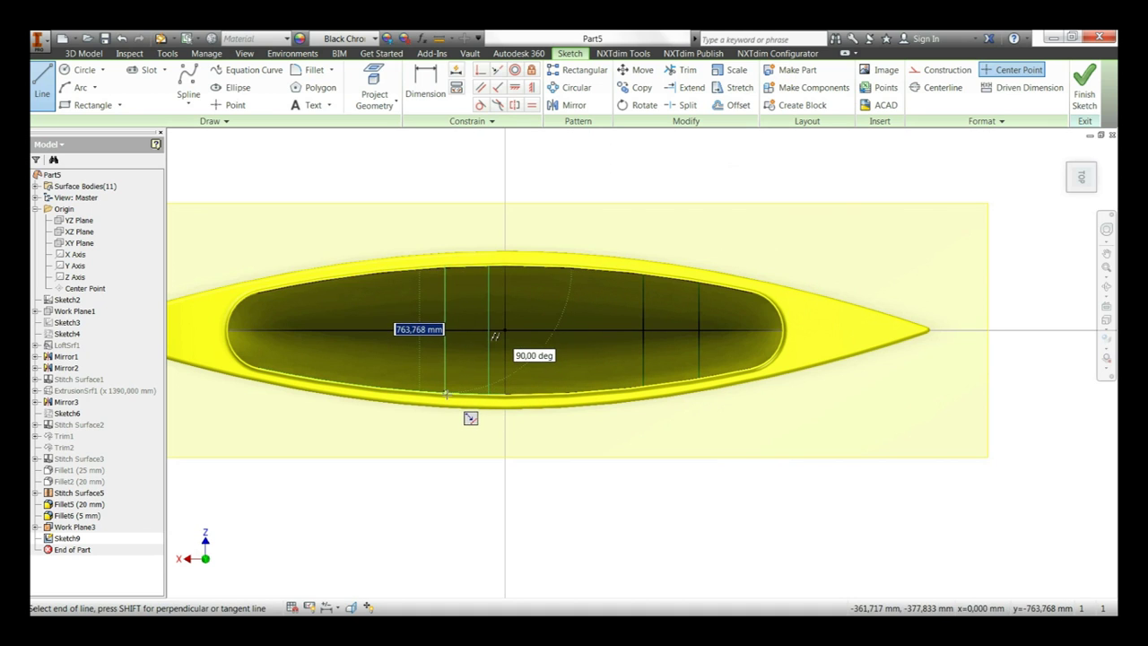
{"action": "left_click", "coordinate": [445, 393]}
{"action": "right_click", "coordinate": [588, 238]}
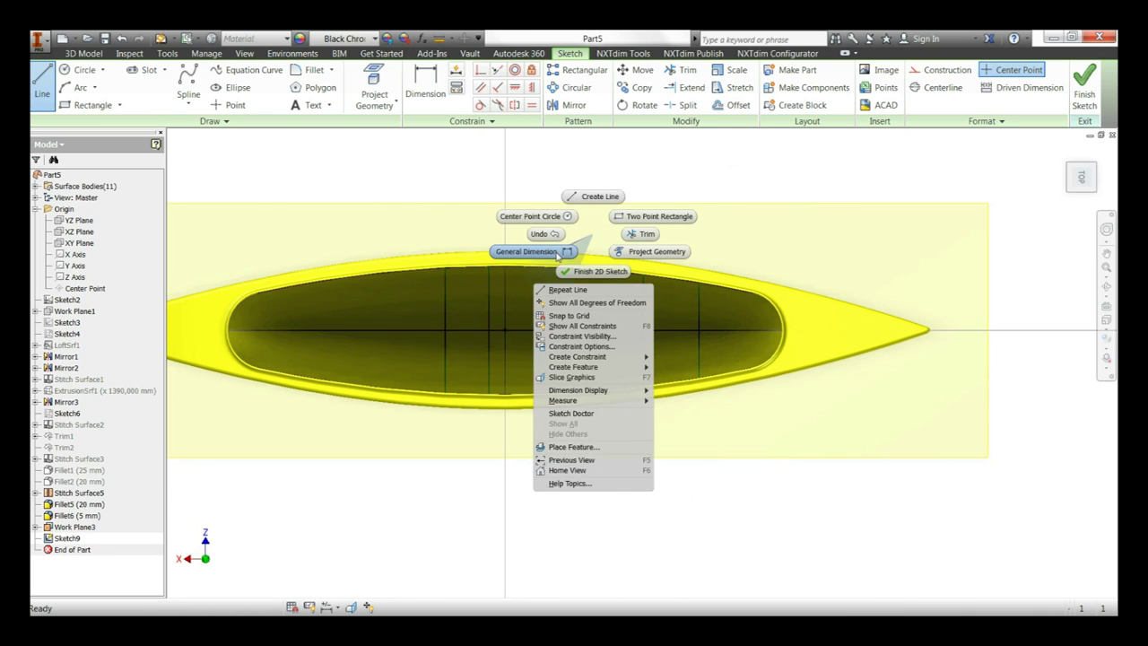
{"action": "left_click", "coordinate": [557, 252]}
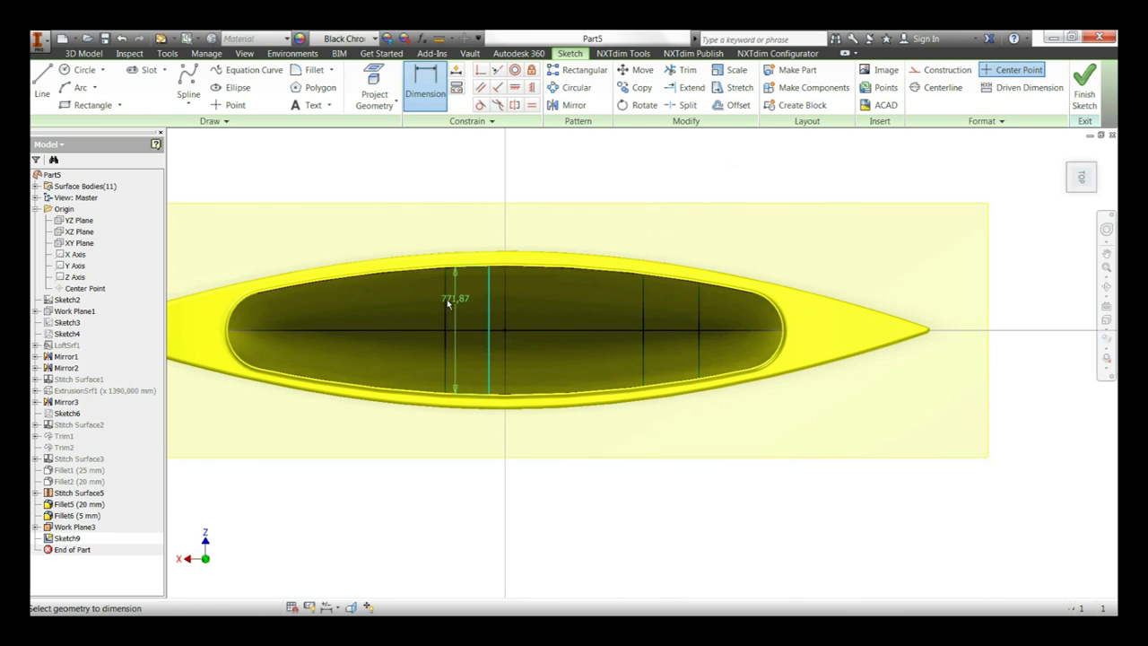
Dimension the left cross-line pair 250 mm apart and link the right pair's spacing to it
{"action": "left_click", "coordinate": [445, 302]}
{"action": "left_click", "coordinate": [489, 269]}
{"action": "left_click", "coordinate": [467, 225]}
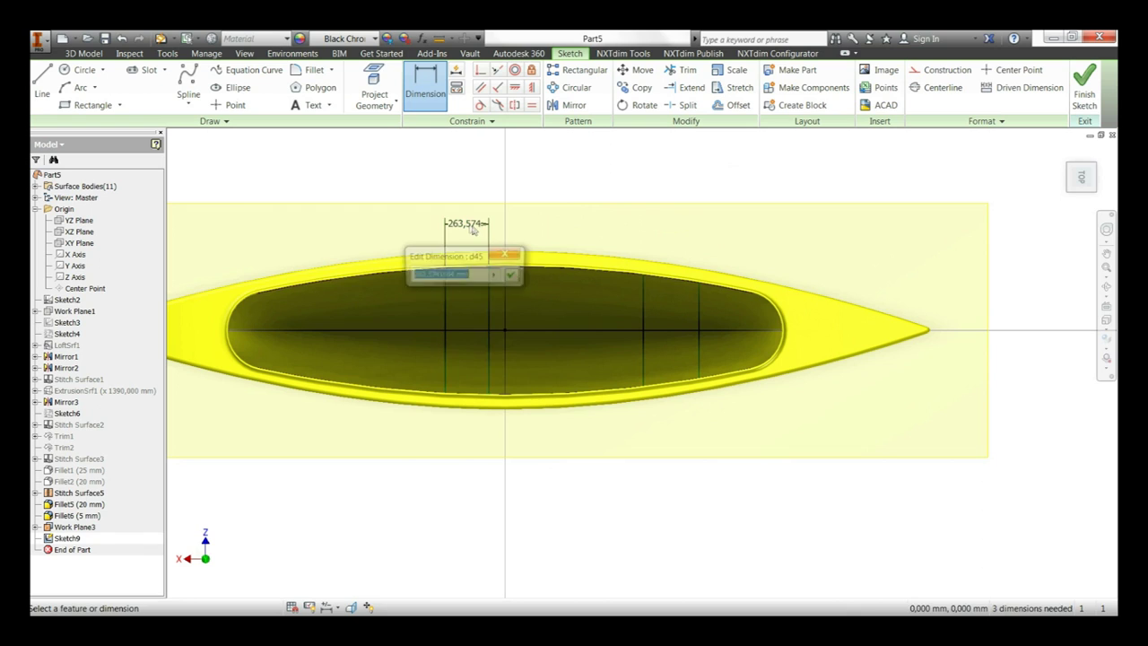
{"action": "type", "text": "250"}
{"action": "key", "text": "Return"}
{"action": "left_click", "coordinate": [643, 329]}
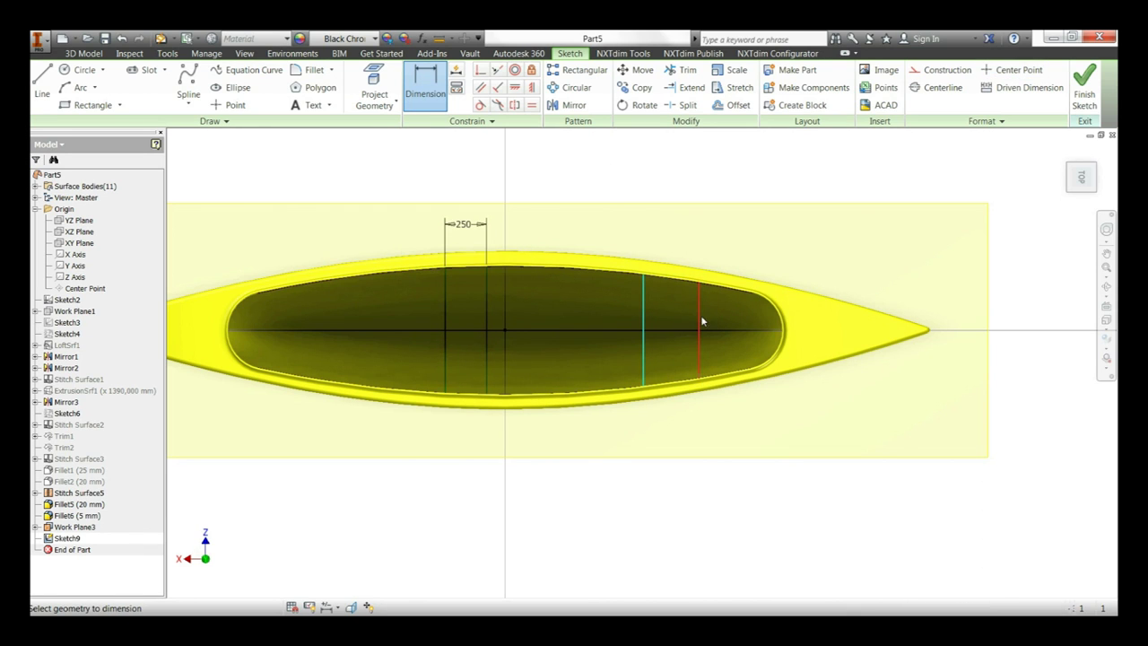
{"action": "left_click", "coordinate": [691, 232]}
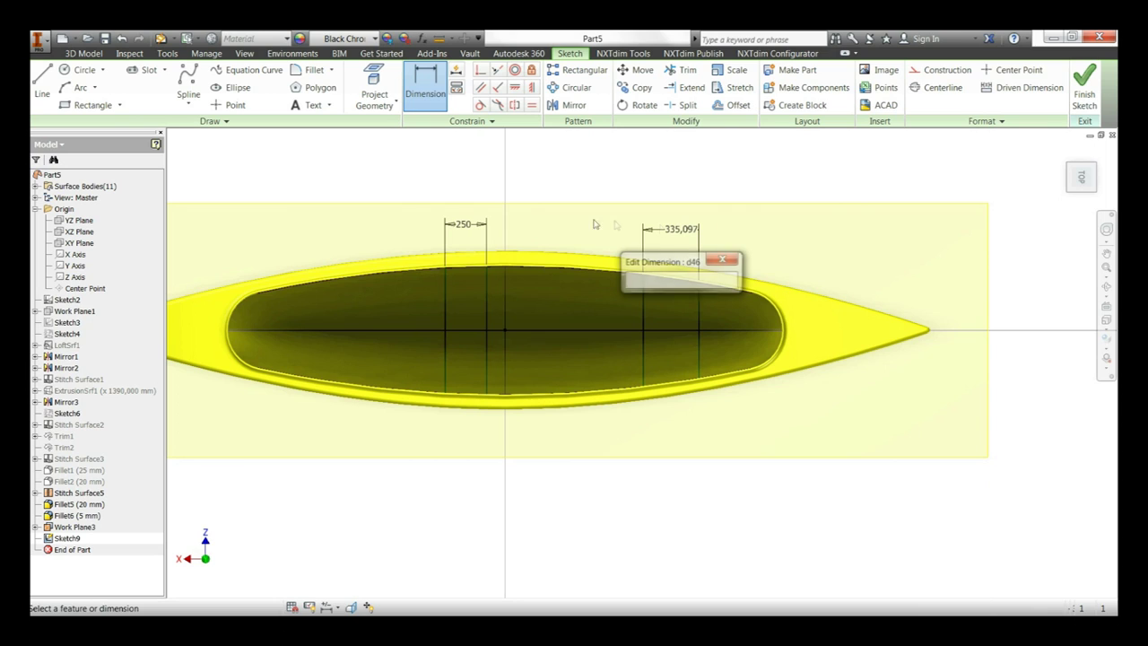
{"action": "left_click", "coordinate": [476, 223]}
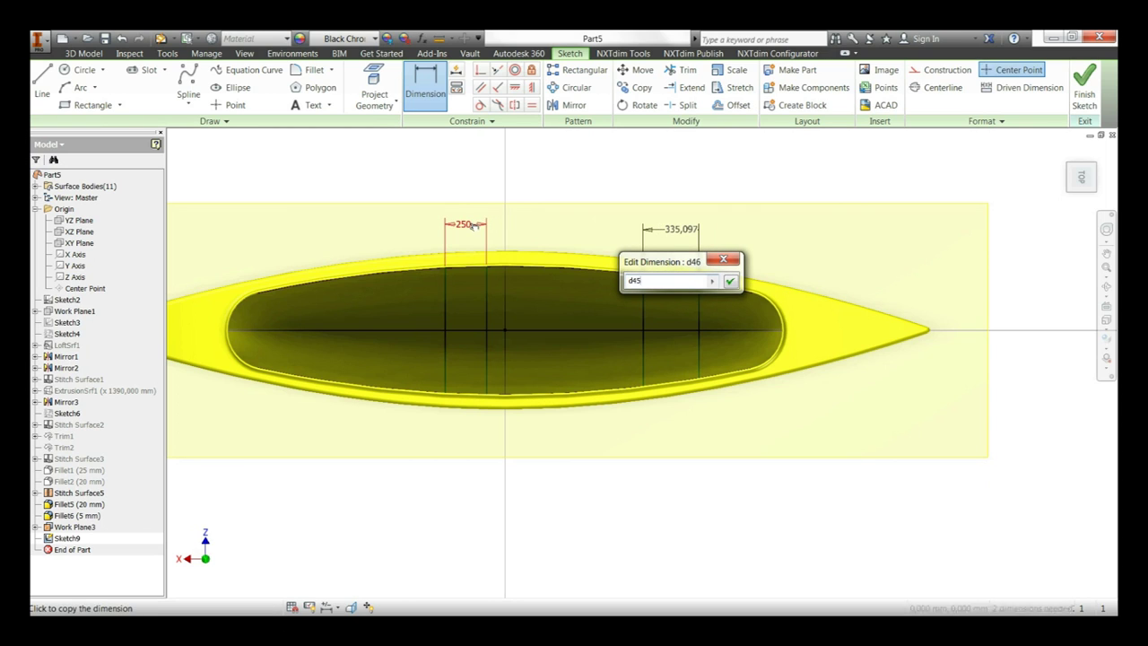
{"action": "left_click", "coordinate": [730, 281]}
{"action": "key", "text": "Escape"}
Nudge the cross lines slightly left, orbit to a 3D view, and finish the sketch
{"action": "left_click_drag", "start_coordinate": [487, 297], "coordinate": [472, 296]}
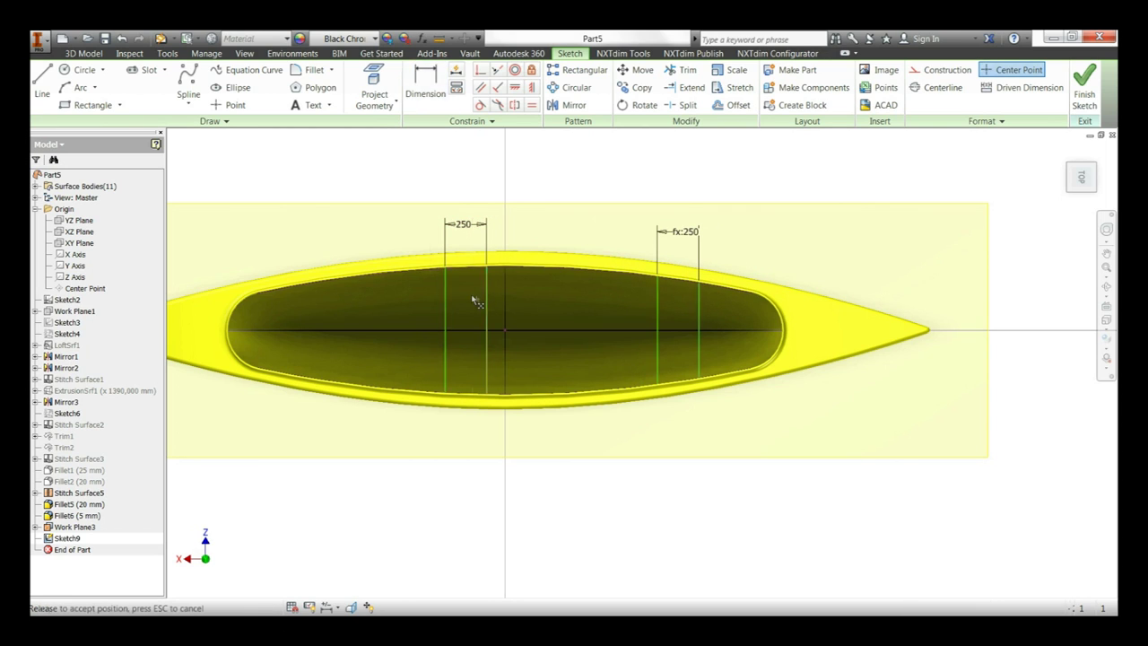
{"action": "left_click_drag", "start_coordinate": [661, 308], "coordinate": [655, 307]}
{"action": "key", "text": "F4"}
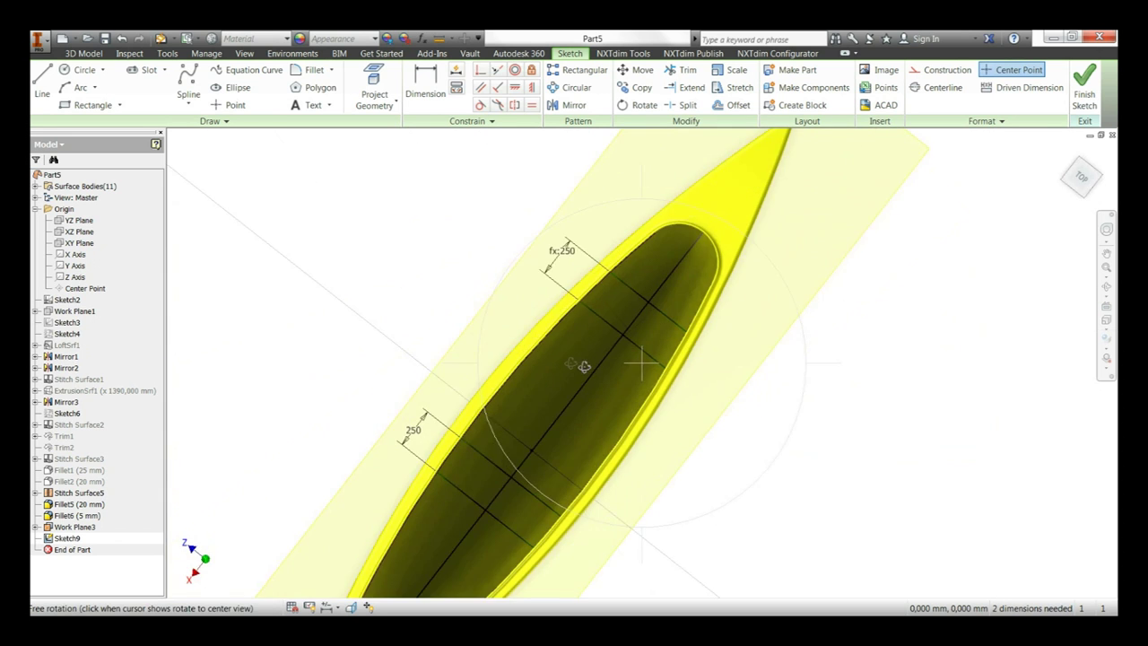
{"action": "left_click_drag", "start_coordinate": [545, 182], "coordinate": [598, 267]}
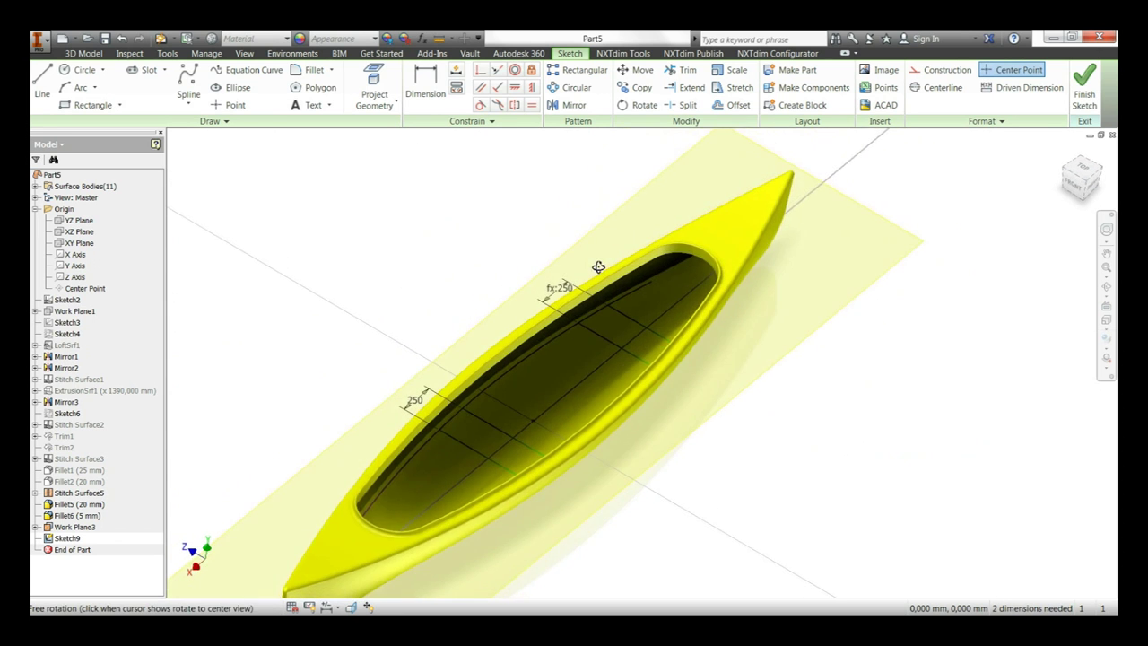
{"action": "left_click", "coordinate": [1084, 85]}
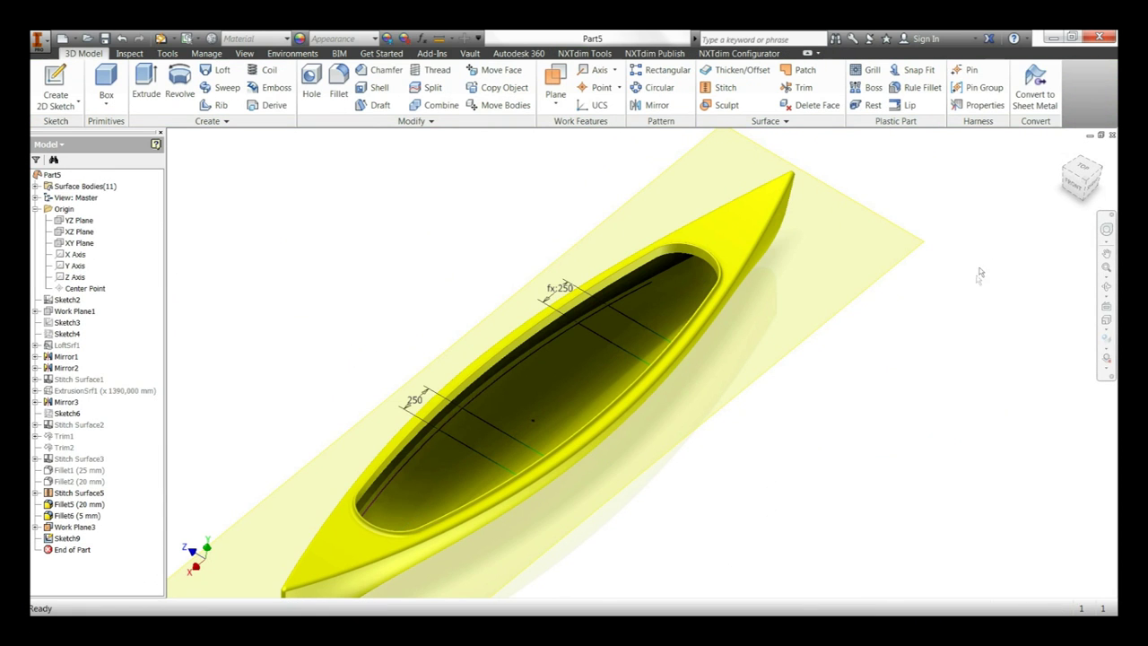
Fill the cockpit floor with a boundary patch bounded by the projected rim
{"action": "left_click", "coordinate": [803, 72]}
{"action": "left_click", "coordinate": [608, 326]}
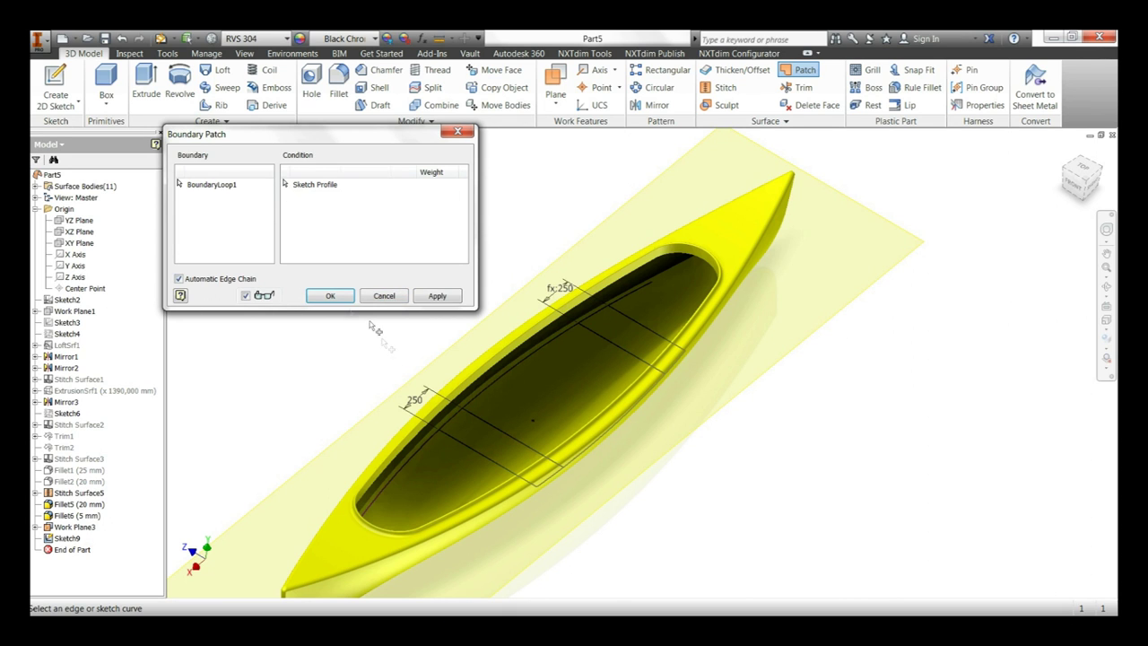
{"action": "left_click", "coordinate": [330, 297]}
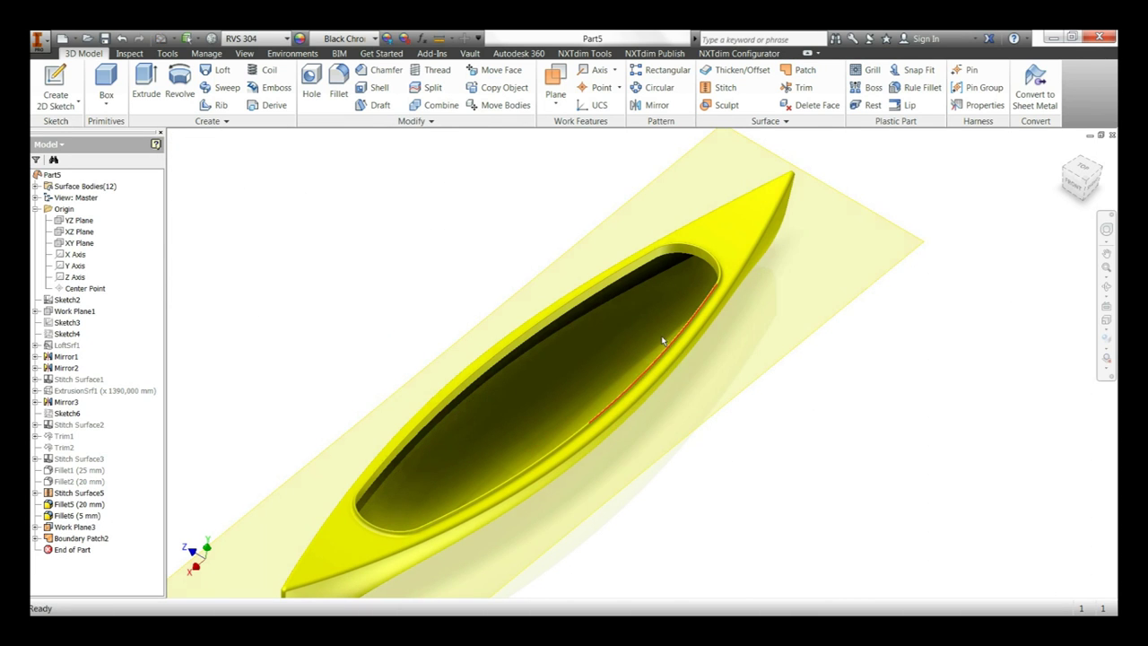
Turn off model reflections and start a new sketch on the work plane
{"action": "left_click", "coordinate": [244, 53]}
{"action": "left_click", "coordinate": [255, 87]}
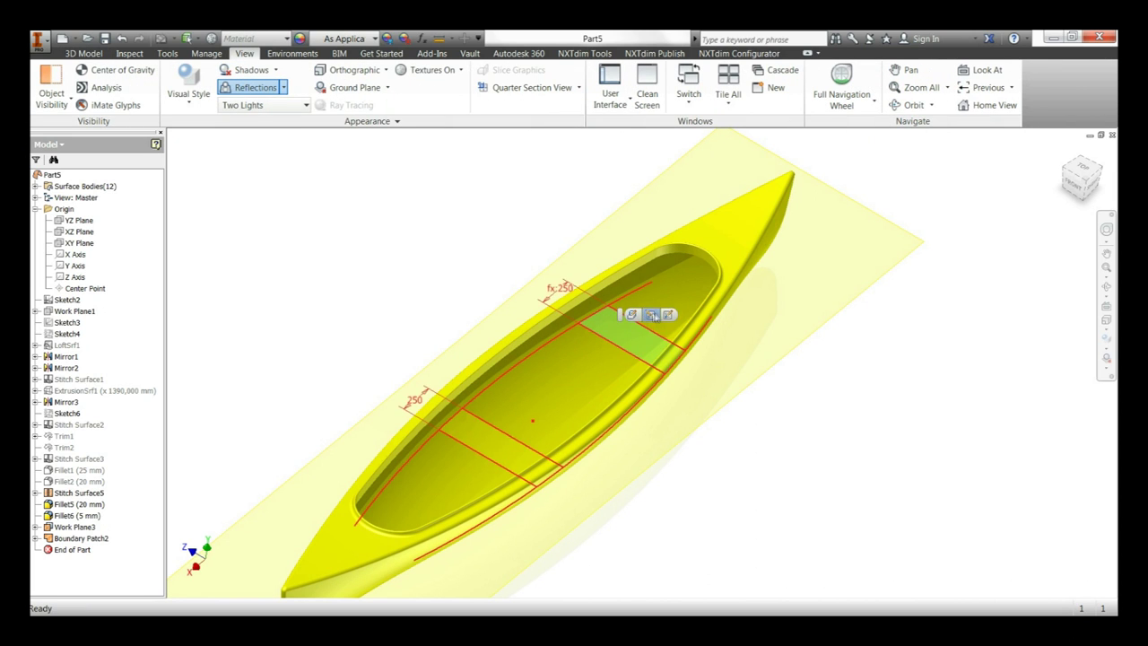
{"action": "left_click", "coordinate": [668, 316]}
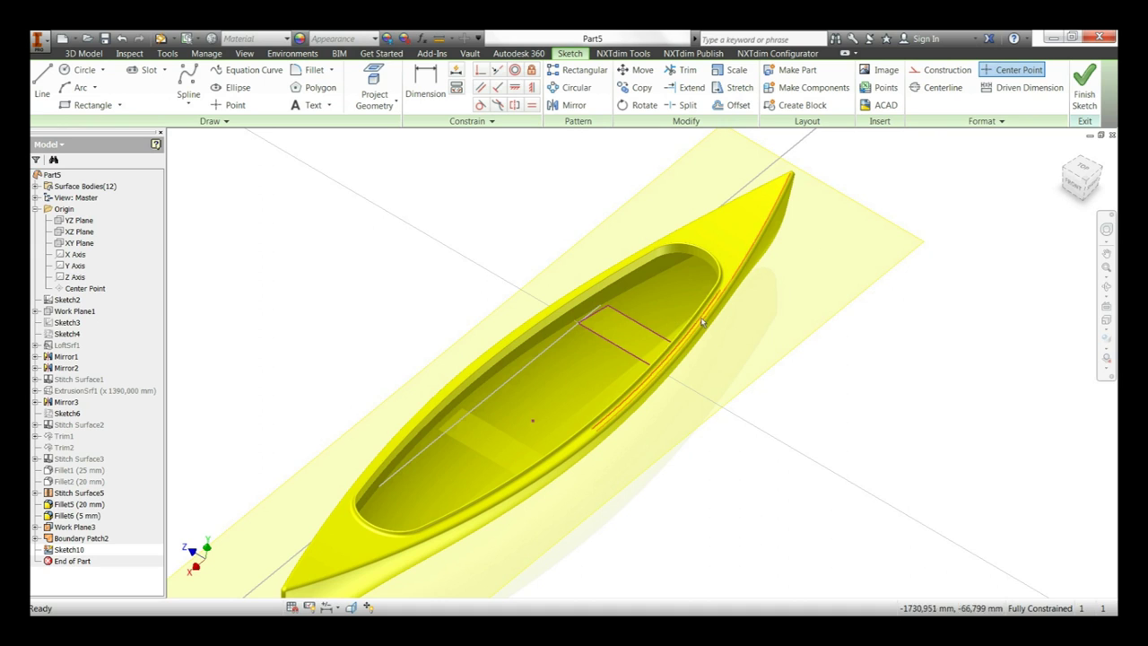
Make the sketch lines construction geometry and extrude the first seat surface To Next
{"action": "left_click", "coordinate": [946, 69]}
{"action": "right_click", "coordinate": [538, 238]}
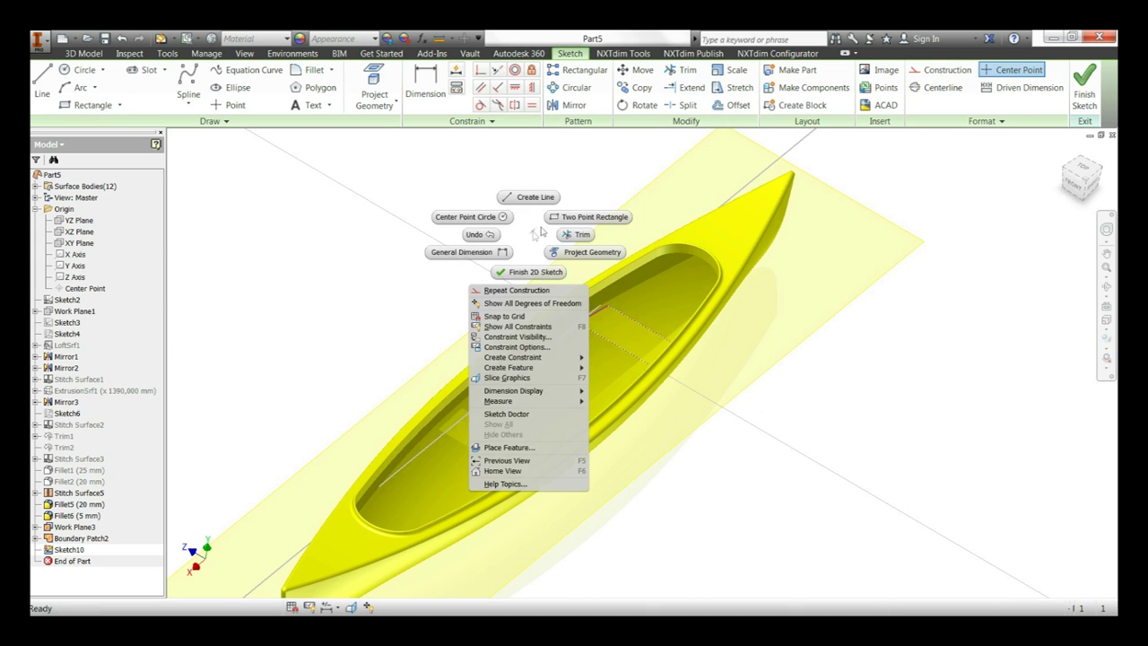
{"action": "left_click", "coordinate": [526, 272]}
{"action": "right_click", "coordinate": [546, 235]}
{"action": "left_click", "coordinate": [588, 212]}
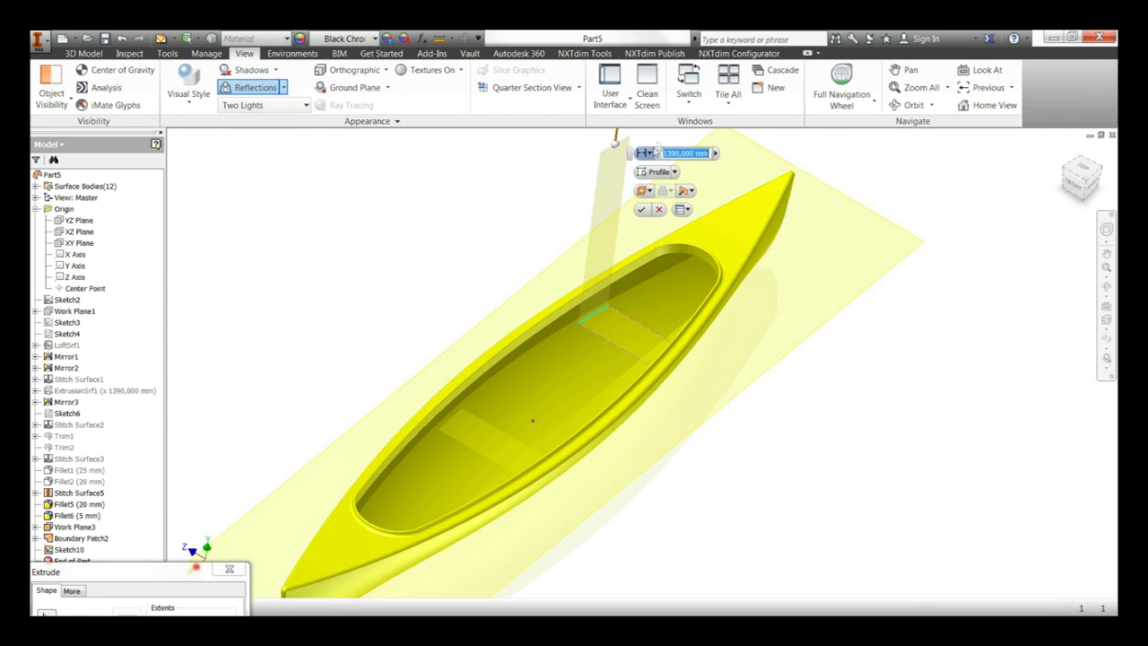
{"action": "left_click", "coordinate": [648, 153]}
{"action": "left_click", "coordinate": [657, 187]}
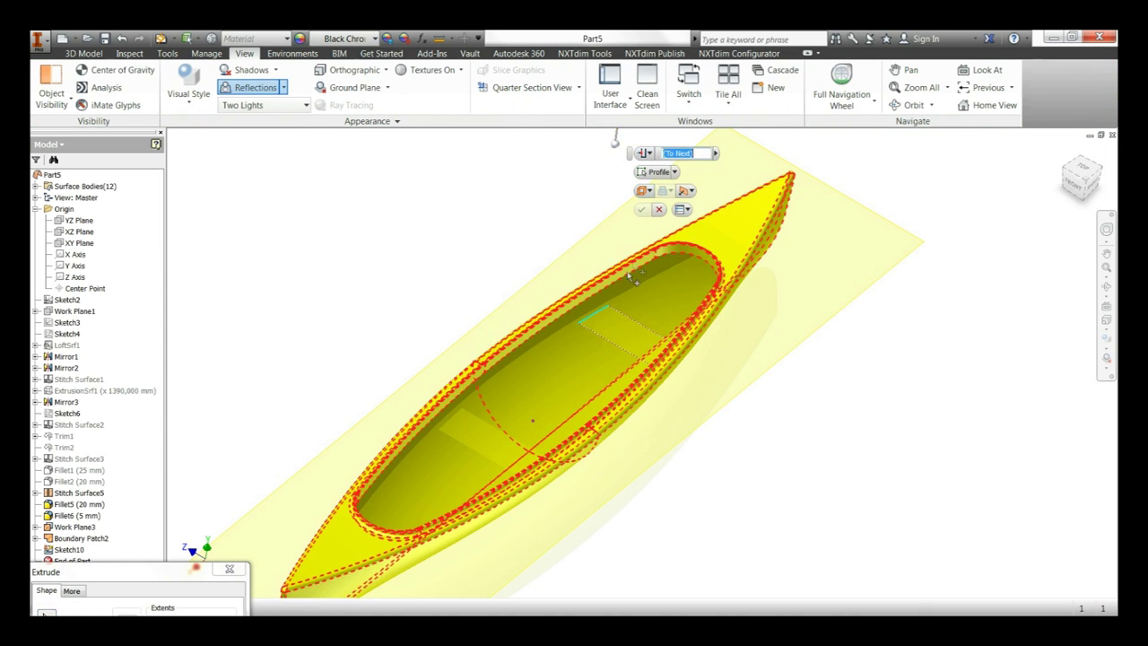
{"action": "key", "text": "Return"}
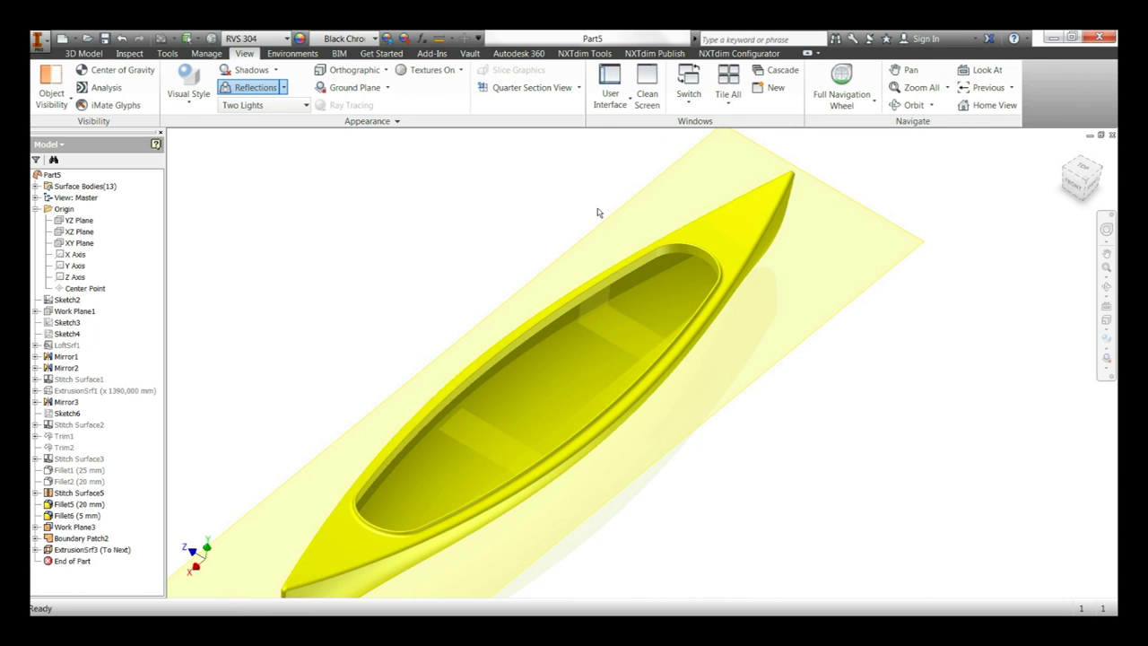
Hide the work plane and sketch on the other line pair's region with construction lines
{"action": "right_click", "coordinate": [607, 225]}
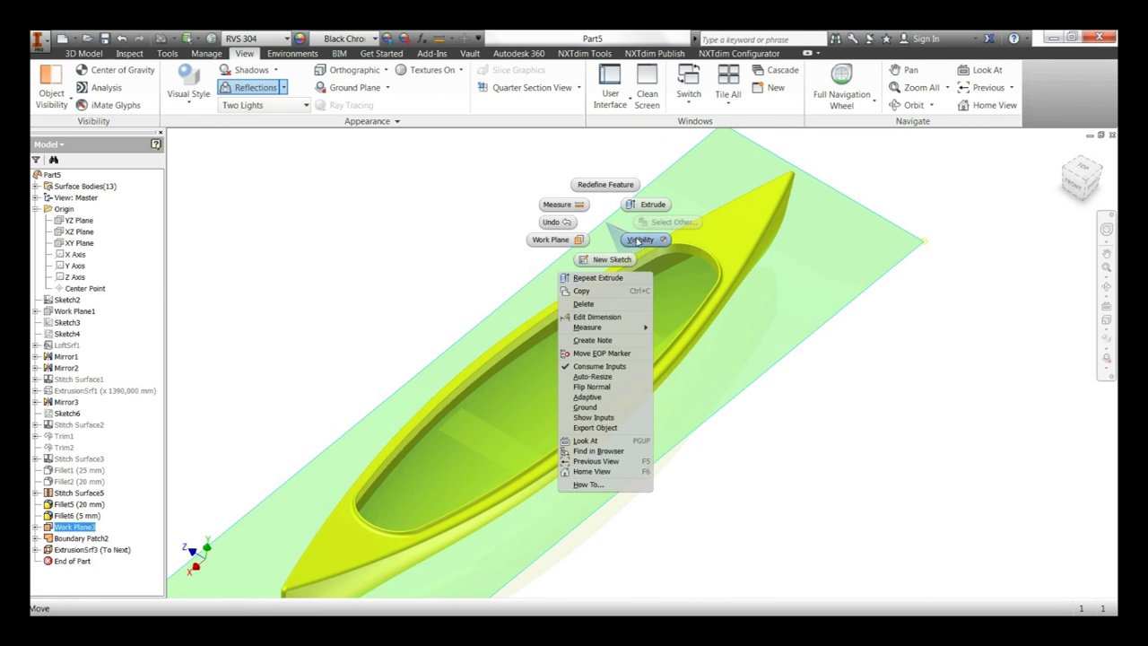
{"action": "left_click", "coordinate": [638, 240]}
{"action": "left_click", "coordinate": [524, 436]}
{"action": "left_click", "coordinate": [532, 433]}
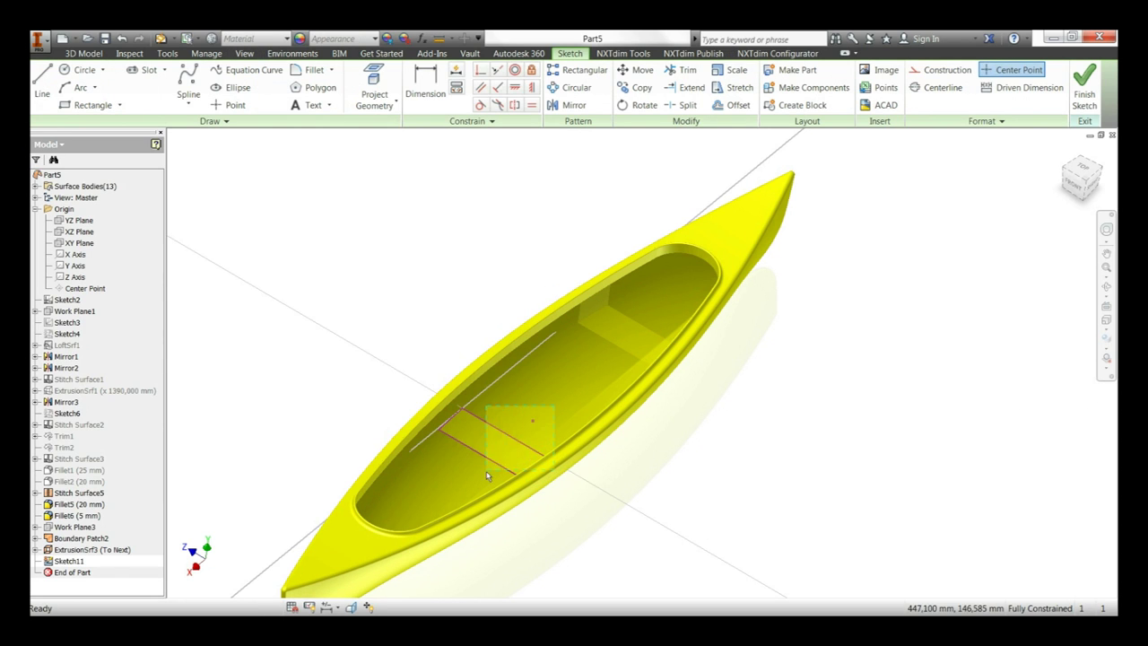
{"action": "right_click", "coordinate": [466, 319]}
{"action": "left_click", "coordinate": [500, 318]}
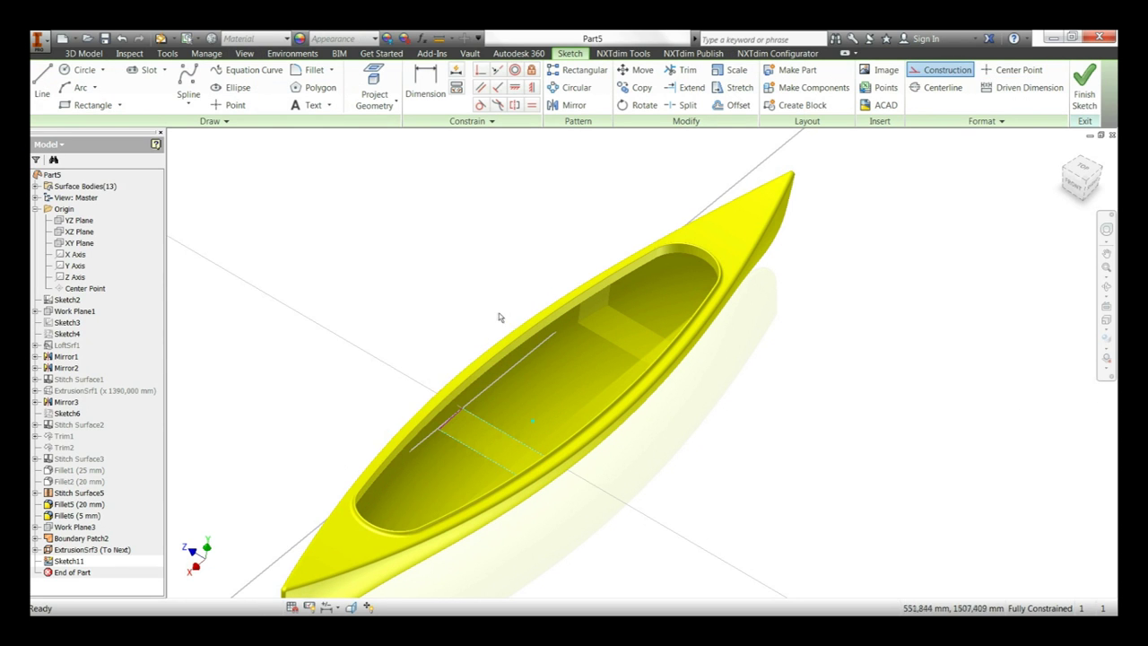
{"action": "right_click", "coordinate": [485, 337]}
{"action": "left_click", "coordinate": [482, 367]}
Extrude the second seat surface To Next up to the hull and orbit around the canoe
{"action": "right_click", "coordinate": [472, 330]}
{"action": "left_click", "coordinate": [496, 321]}
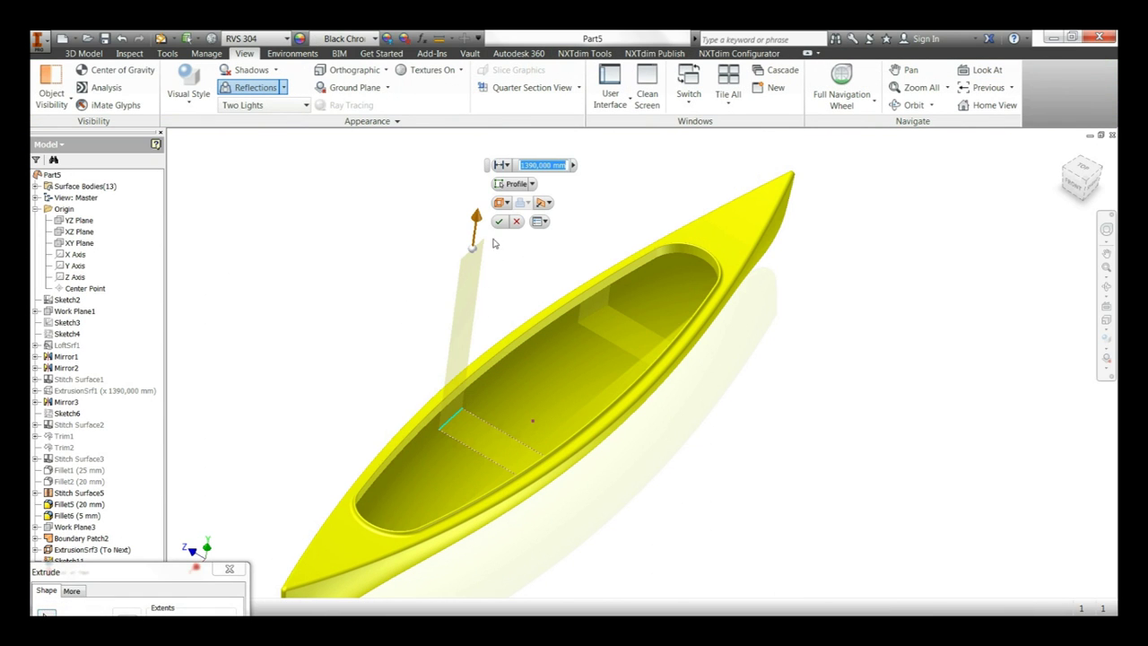
{"action": "left_click", "coordinate": [501, 165]}
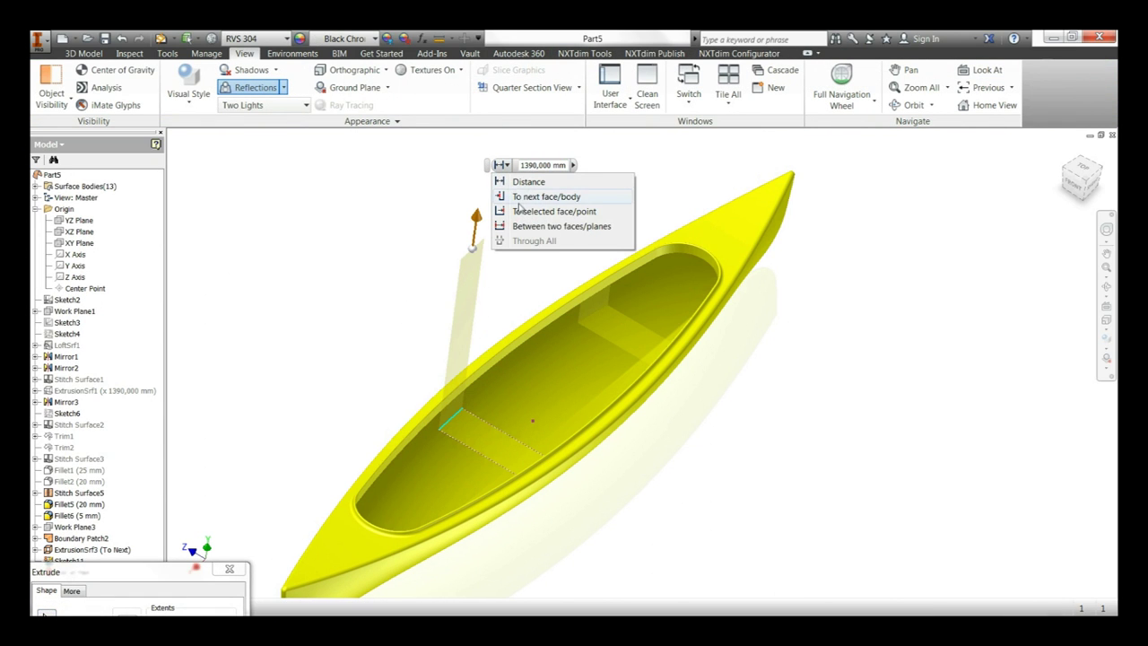
{"action": "left_click", "coordinate": [518, 198]}
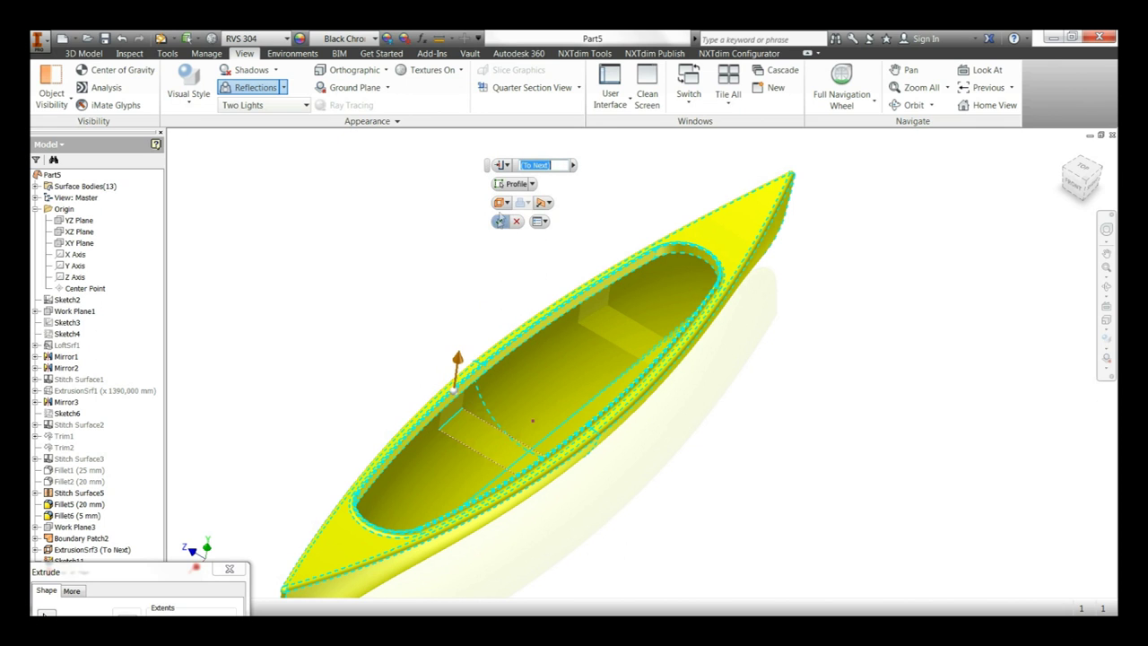
{"action": "left_click", "coordinate": [499, 221]}
{"action": "key", "text": "F4"}
{"action": "mouse_move", "coordinate": [536, 197]}
{"action": "left_mouse_down"}
{"action": "mouse_move", "coordinate": [516, 349]}
{"action": "mouse_move", "coordinate": [776, 365]}
{"action": "left_mouse_up"}
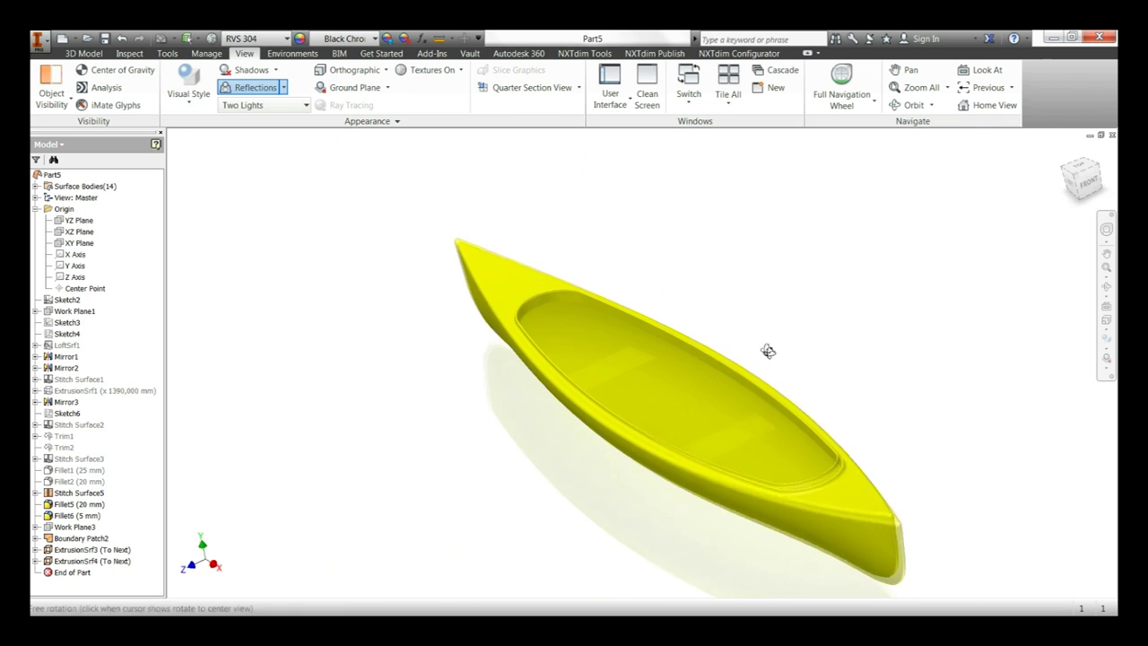
Sketch on the small face inside the canoe and convert its lines to construction geometry
{"action": "left_click", "coordinate": [609, 367]}
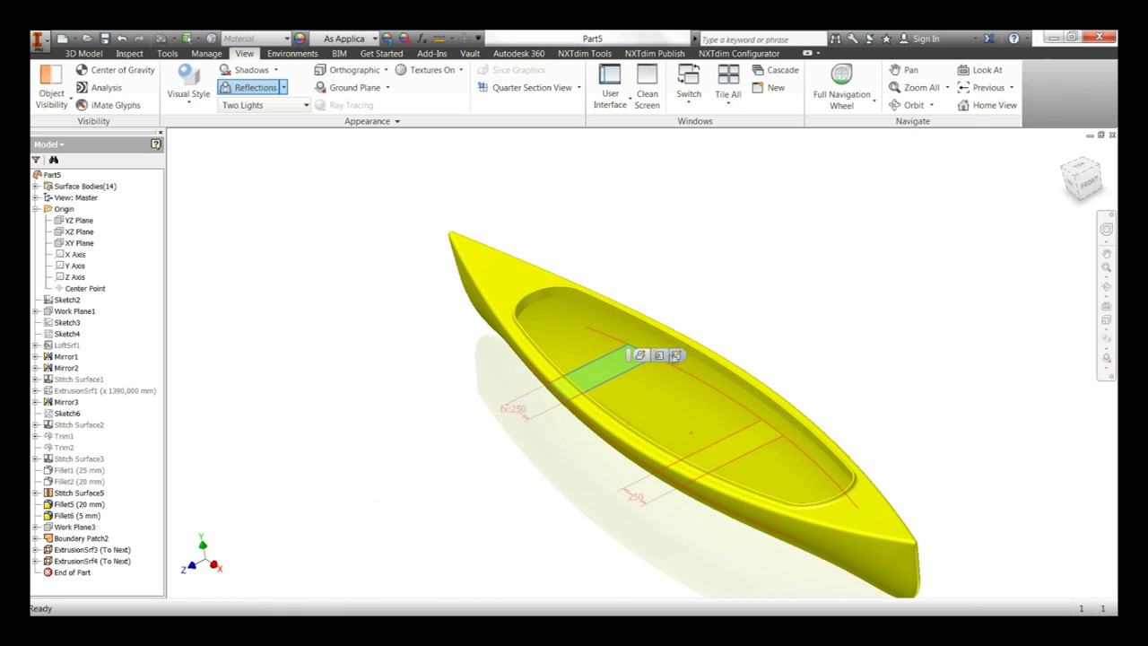
{"action": "left_click", "coordinate": [668, 362]}
{"action": "right_click", "coordinate": [476, 357]}
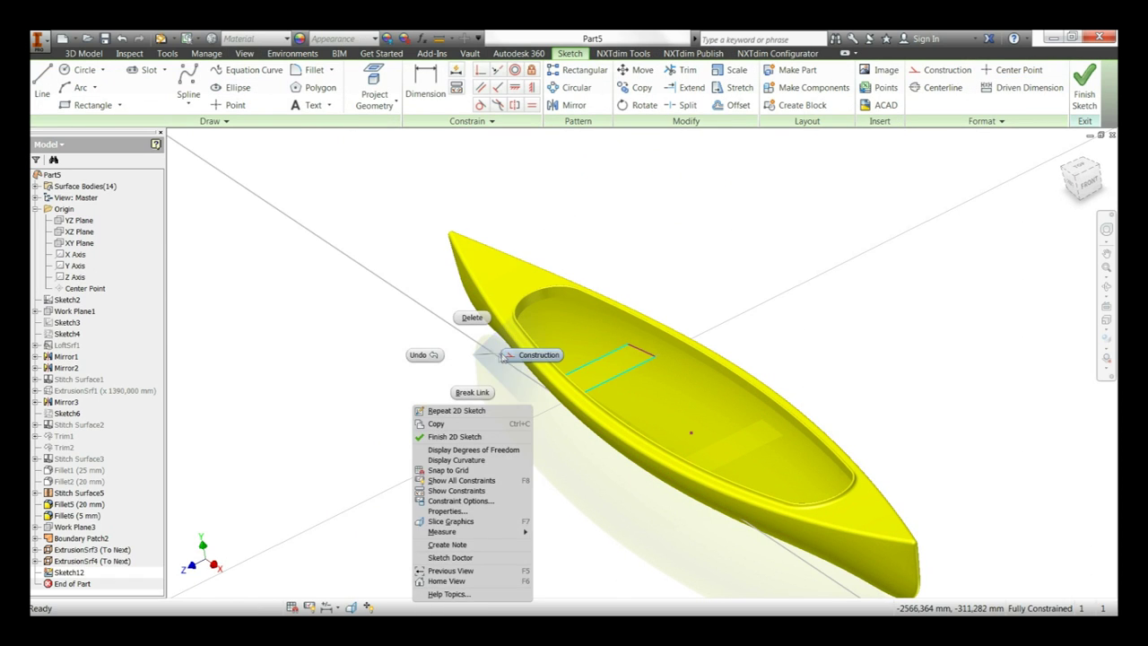
{"action": "left_click", "coordinate": [524, 356]}
{"action": "right_click", "coordinate": [684, 299]}
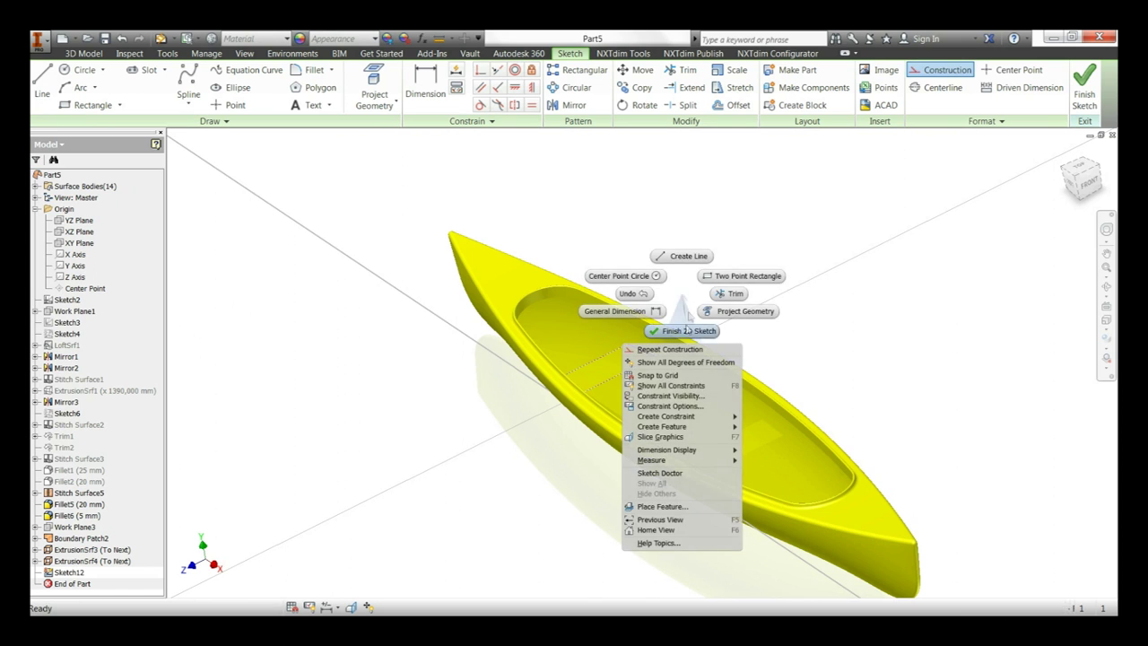
{"action": "left_click", "coordinate": [695, 329]}
Extrude that sketch as a seat surface with extents To Next
{"action": "right_click", "coordinate": [695, 329]}
{"action": "left_click", "coordinate": [731, 303]}
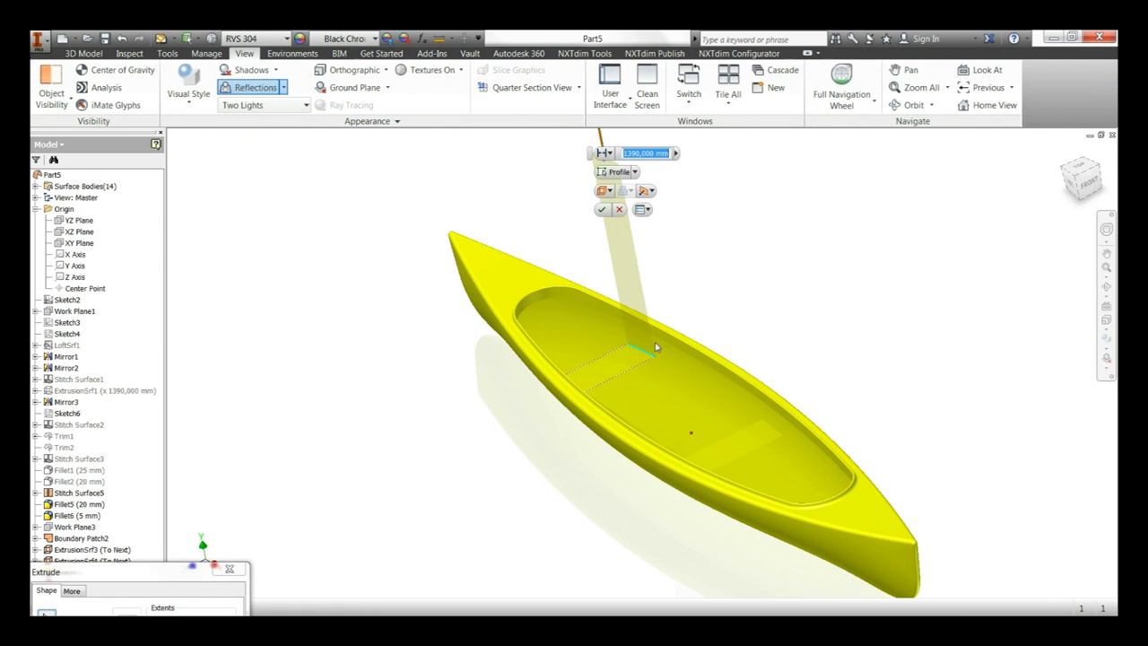
{"action": "left_click", "coordinate": [609, 155]}
{"action": "left_click", "coordinate": [620, 183]}
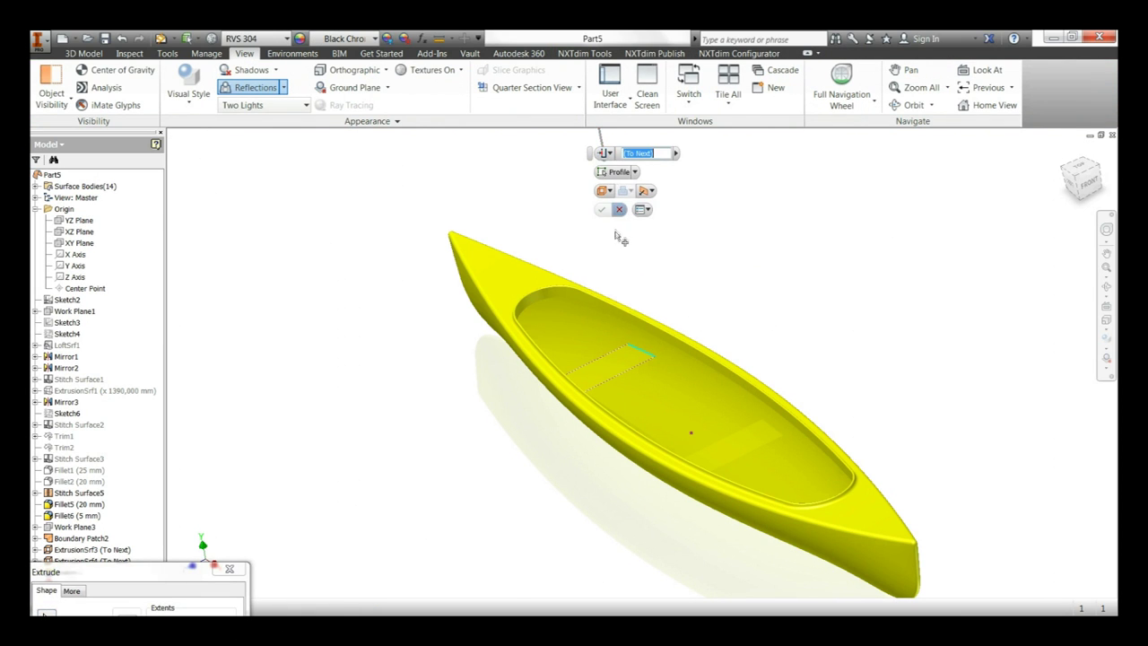
{"action": "left_click", "coordinate": [619, 282]}
{"action": "key", "text": "Return"}
{"action": "right_click", "coordinate": [797, 348]}
{"action": "key", "text": "Escape"}
Edit the rectangular stern sketch and convert its lines to construction geometry
{"action": "left_click", "coordinate": [780, 432]}
{"action": "left_click", "coordinate": [816, 421]}
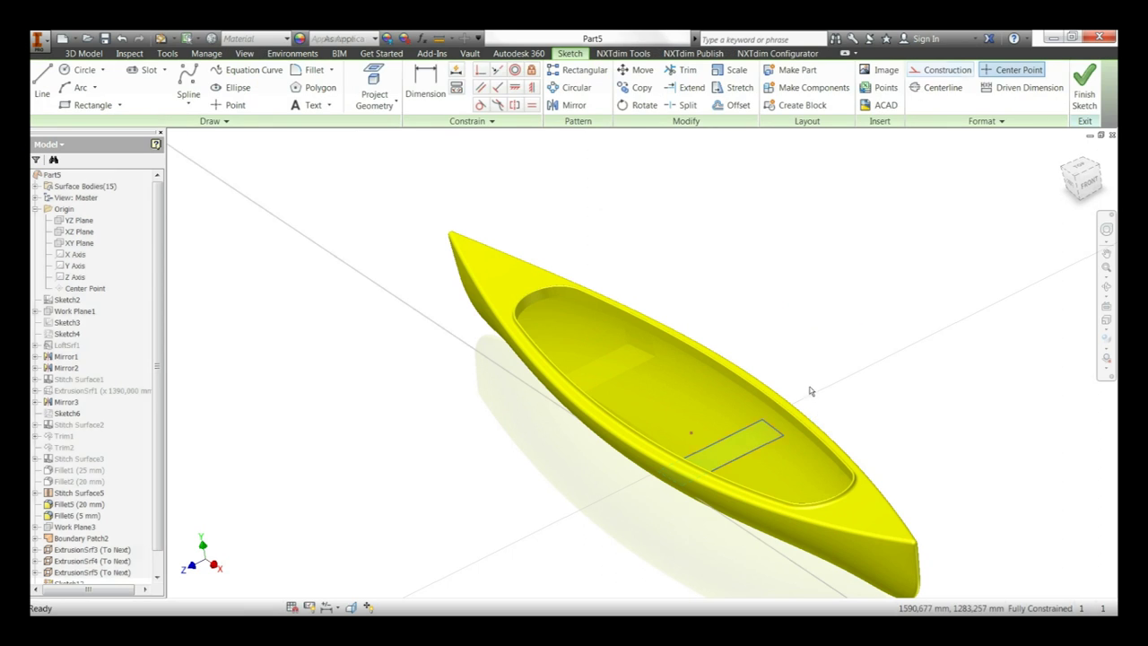
{"action": "right_click", "coordinate": [792, 359]}
{"action": "left_click", "coordinate": [830, 364]}
{"action": "right_click", "coordinate": [809, 384]}
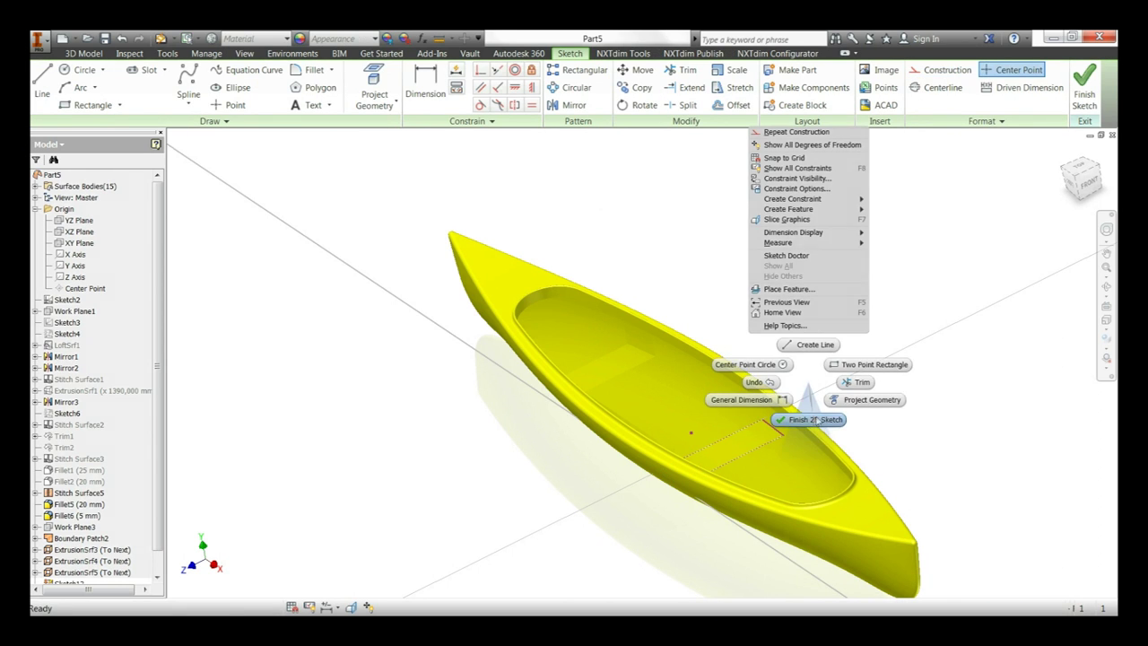
{"action": "left_click", "coordinate": [814, 419]}
Extrude the stern sketch line To Next, ending at the hull
{"action": "right_click", "coordinate": [814, 412]}
{"action": "left_click", "coordinate": [805, 408]}
{"action": "left_click", "coordinate": [776, 429]}
{"action": "left_click", "coordinate": [727, 154]}
{"action": "left_click", "coordinate": [758, 184]}
{"action": "left_click", "coordinate": [766, 406]}
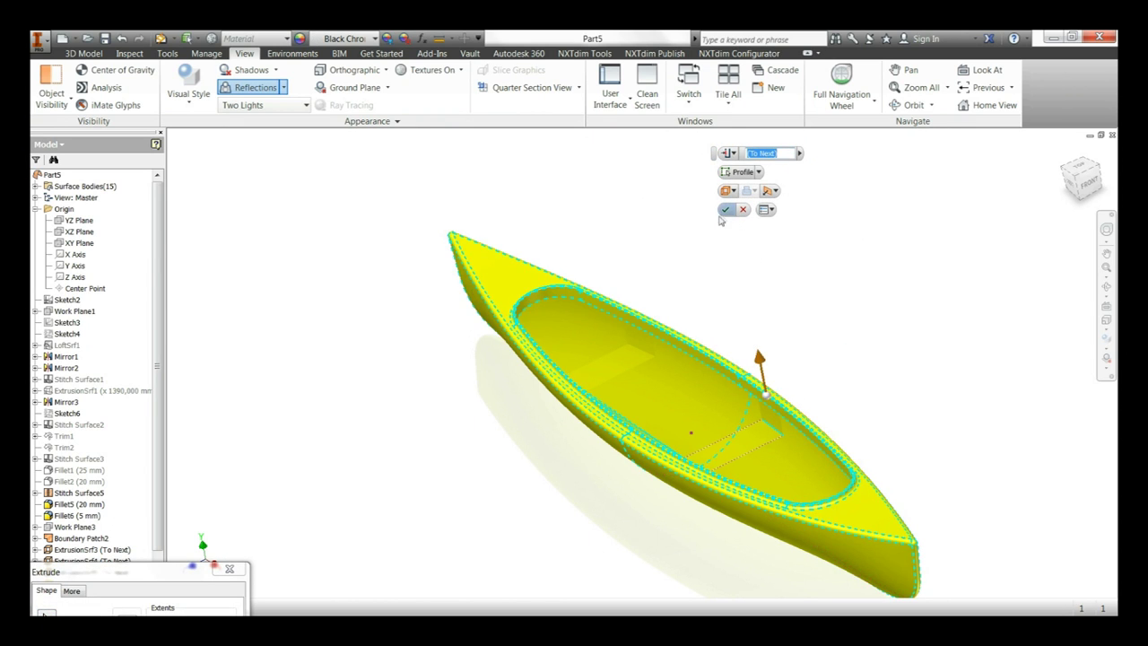
{"action": "left_click", "coordinate": [724, 209]}
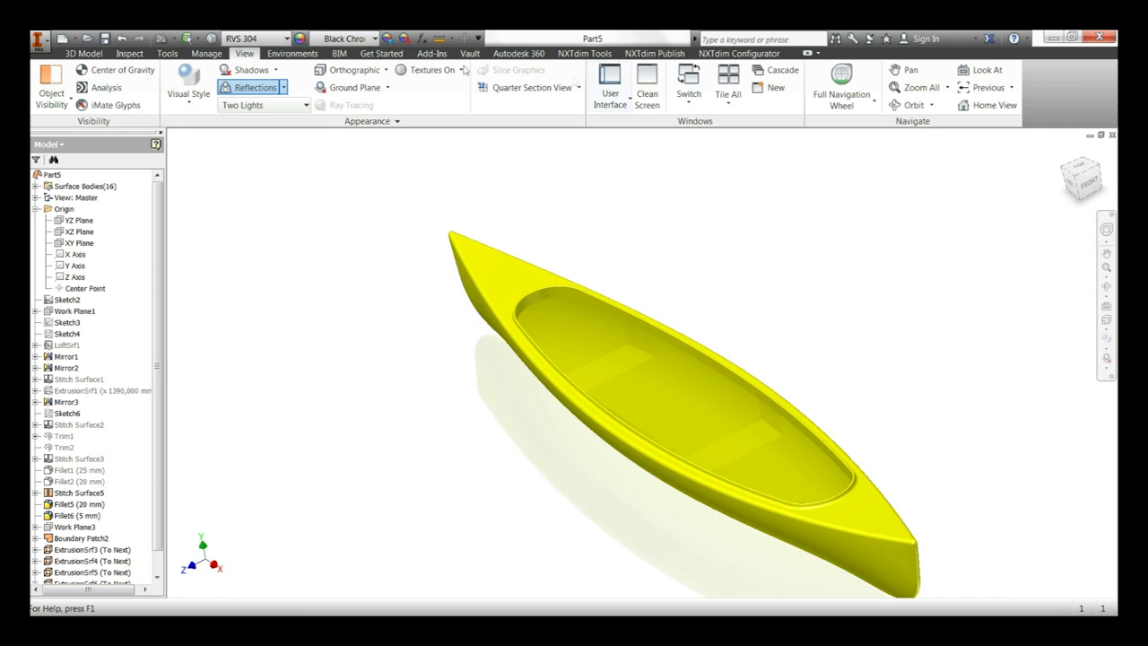
{"action": "left_click", "coordinate": [100, 54]}
Pick a first set of surfaces for a stitch, then leave the command
{"action": "left_click", "coordinate": [725, 87]}
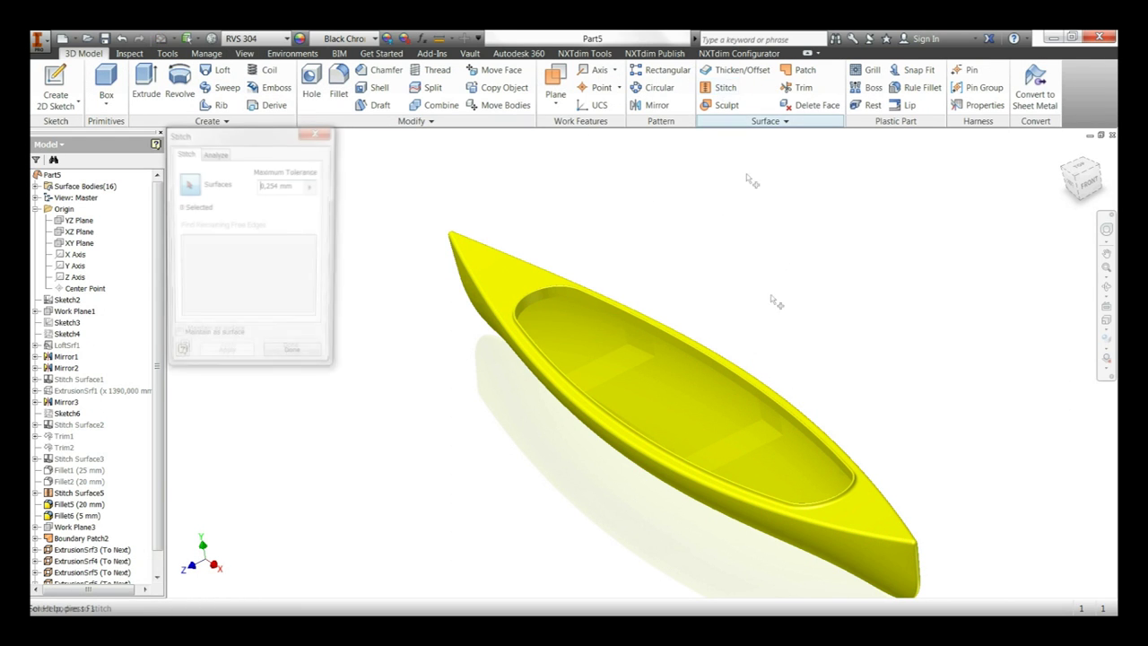
{"action": "left_click", "coordinate": [775, 426]}
{"action": "left_click", "coordinate": [761, 440]}
{"action": "left_click", "coordinate": [643, 338]}
{"action": "left_click", "coordinate": [710, 346]}
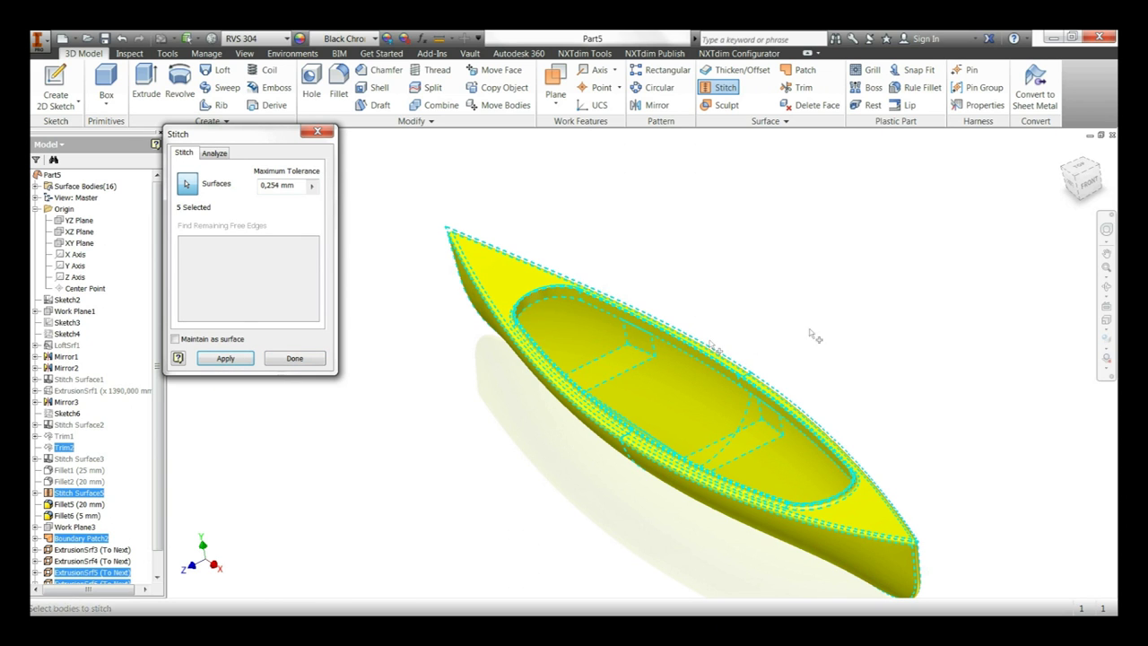
{"action": "key", "text": "Return"}
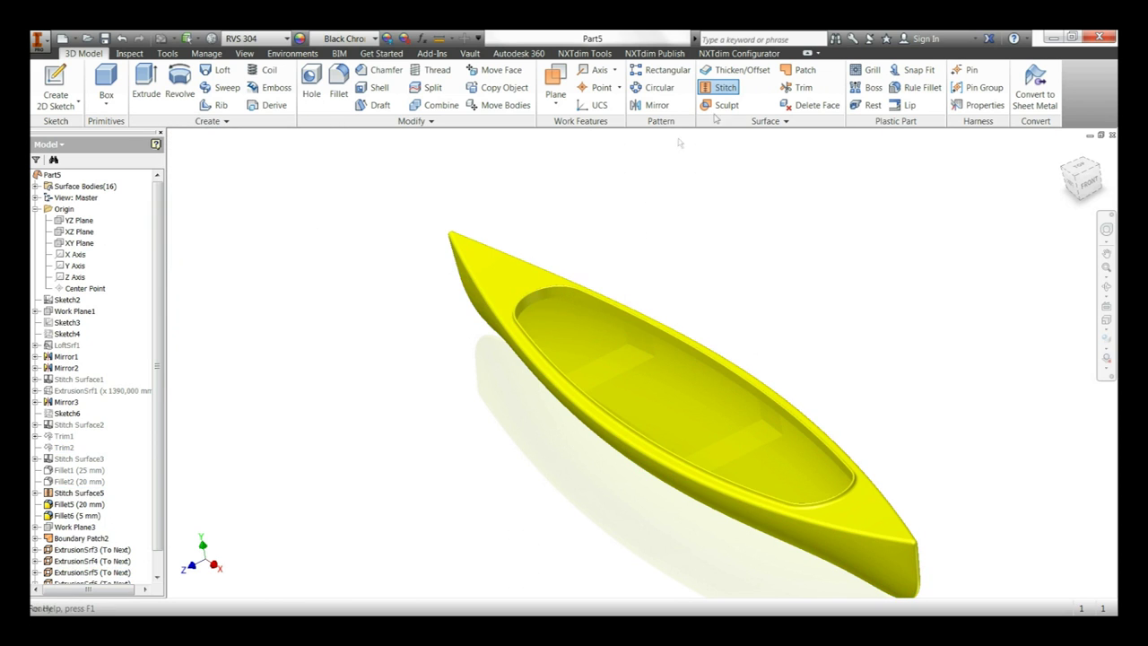
Select the floor patch, the seat surfaces and the hull body, and apply the stitch
{"action": "left_click", "coordinate": [724, 87]}
{"action": "left_click", "coordinate": [630, 368]}
{"action": "left_click", "coordinate": [762, 420]}
{"action": "left_click", "coordinate": [764, 419]}
{"action": "key", "text": "F4"}
{"action": "mouse_move", "coordinate": [792, 269]}
{"action": "left_mouse_down"}
{"action": "mouse_move", "coordinate": [648, 368]}
{"action": "mouse_move", "coordinate": [598, 315]}
{"action": "left_mouse_up"}
{"action": "left_click", "coordinate": [597, 315]}
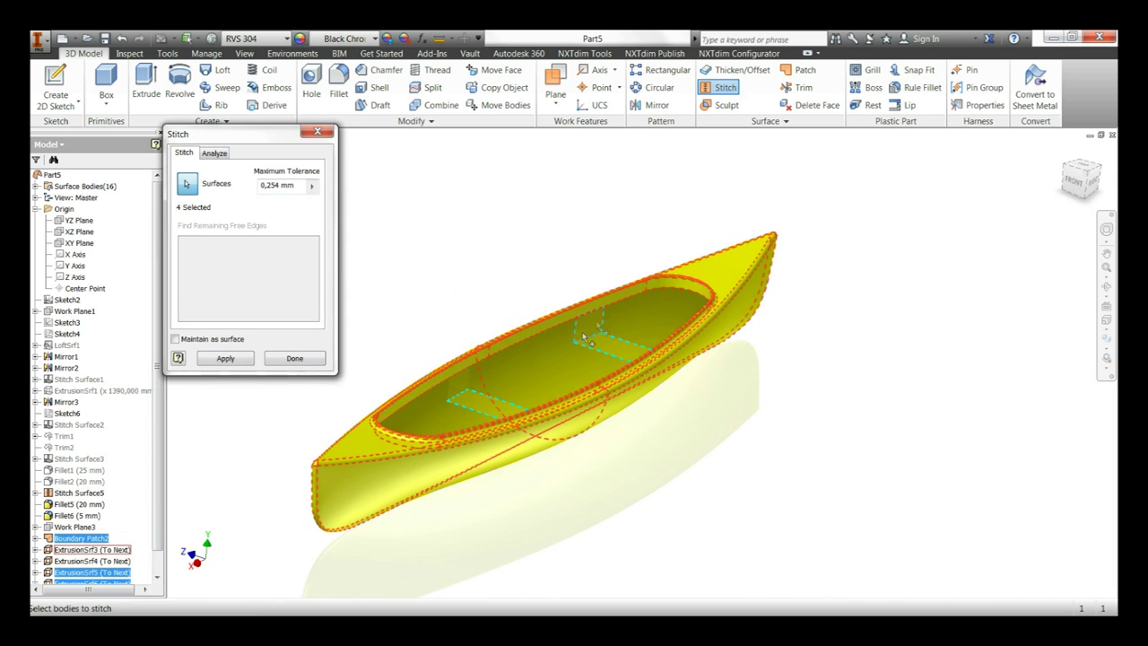
{"action": "left_click", "coordinate": [441, 401]}
{"action": "right_click", "coordinate": [464, 279]}
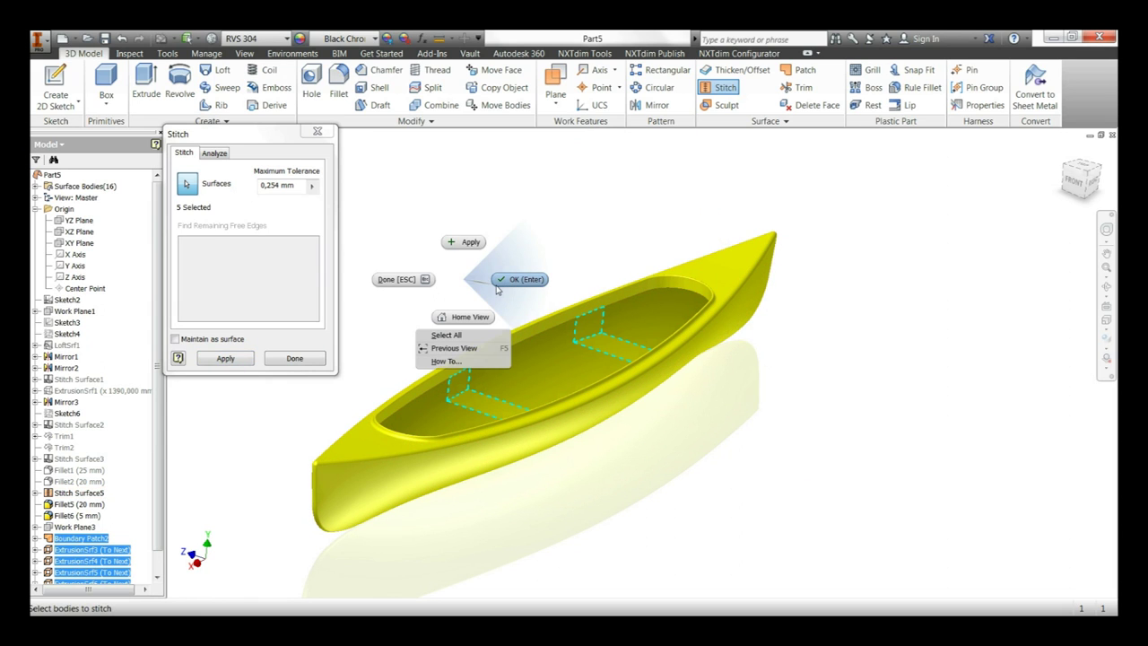
{"action": "left_click", "coordinate": [520, 280]}
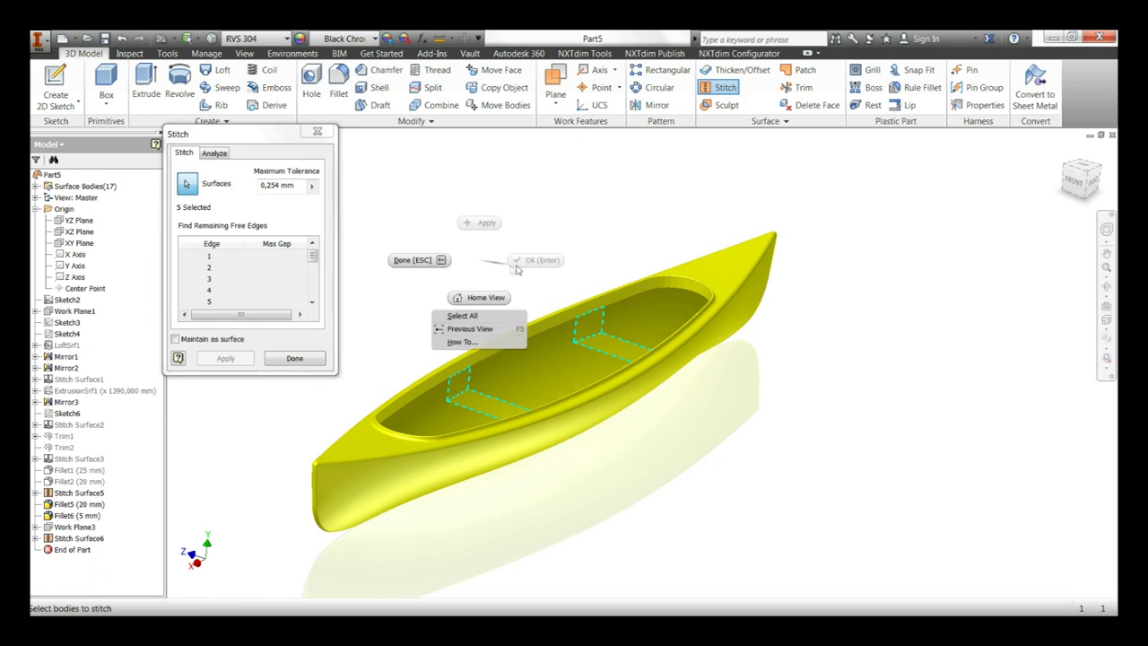
{"action": "left_click", "coordinate": [436, 260]}
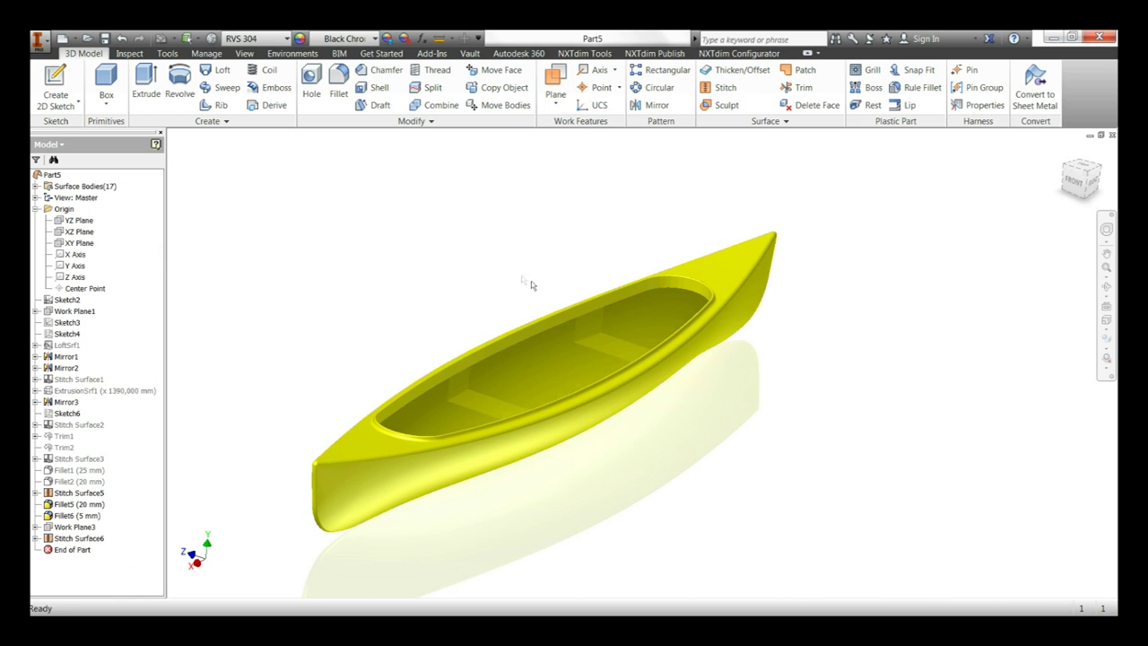
{"action": "left_click", "coordinate": [338, 90]}
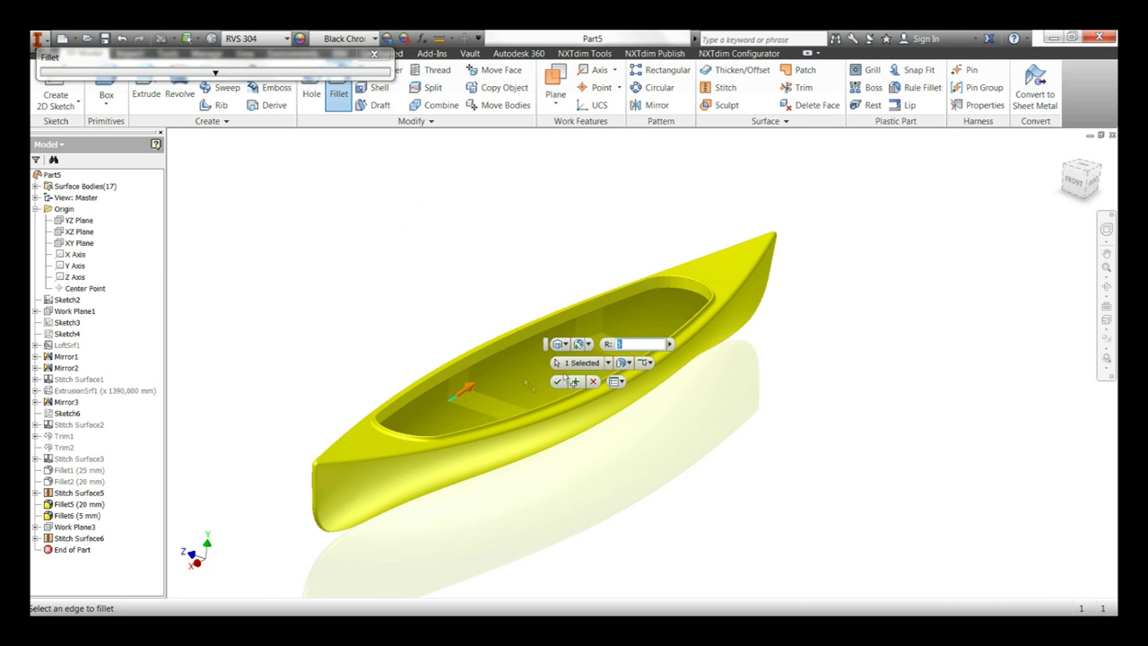
Select the four seat edges, apply a 50 mm fillet radius, and fit the canoe in view
{"action": "left_click", "coordinate": [599, 341]}
{"action": "mouse_move", "coordinate": [570, 237]}
{"action": "middle_mouse_down", "text": "shift"}
{"action": "mouse_move", "coordinate": [647, 428]}
{"action": "mouse_move", "coordinate": [689, 418]}
{"action": "middle_mouse_up", "text": "shift"}
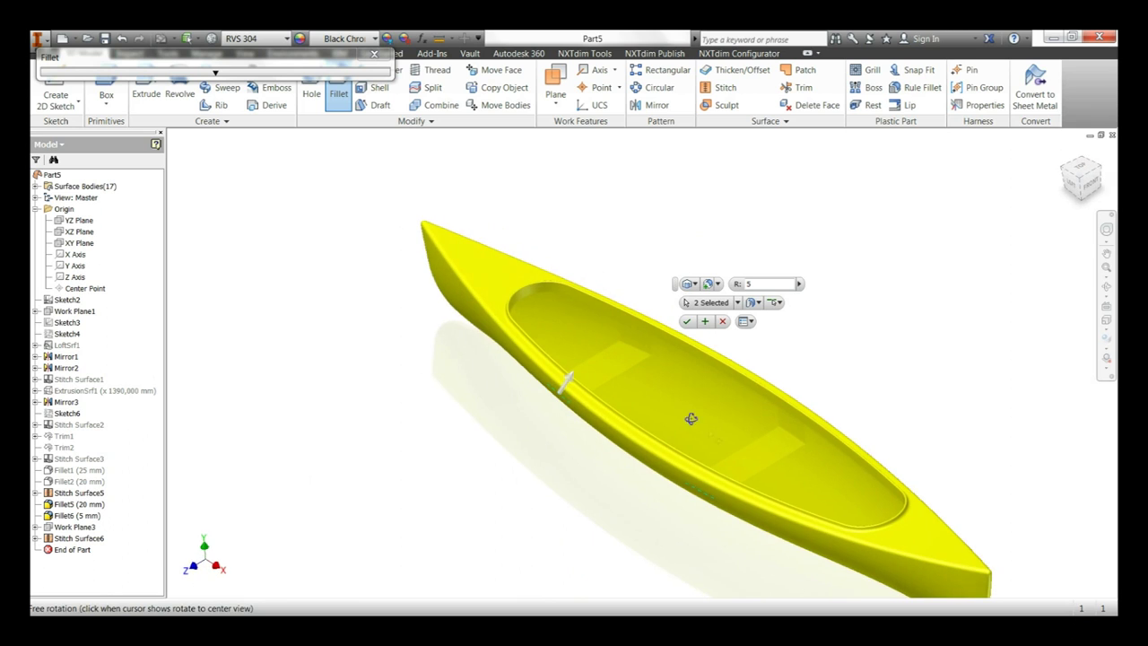
{"action": "left_click", "coordinate": [788, 430]}
{"action": "left_click", "coordinate": [635, 352]}
{"action": "type", "text": "25"}
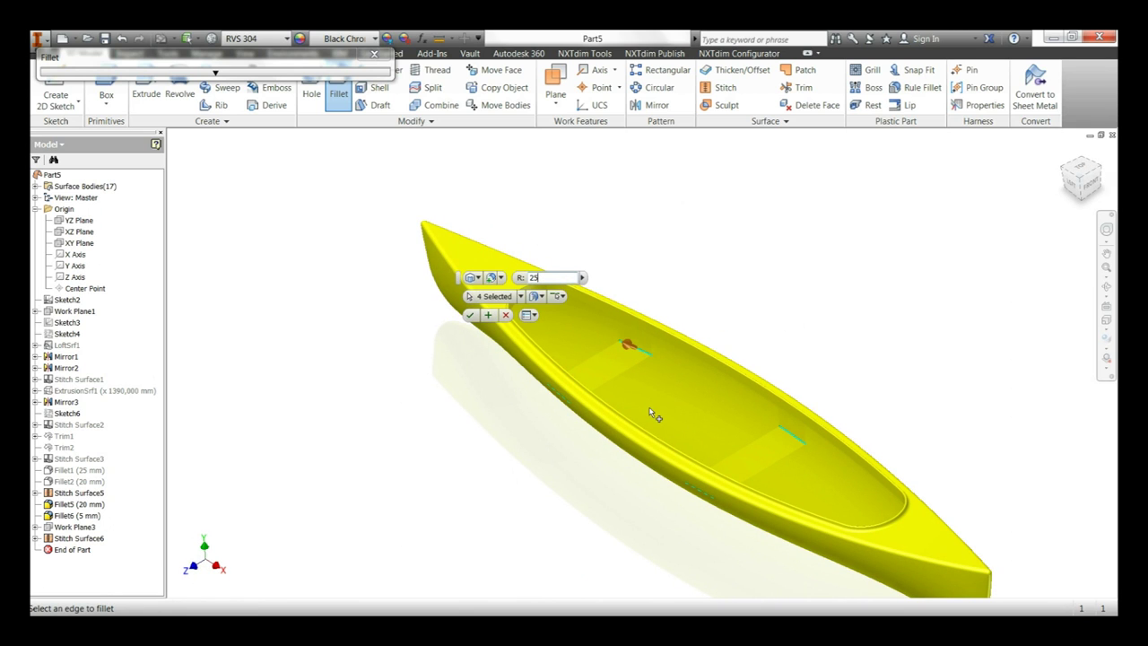
{"action": "scroll", "coordinate": [648, 360], "scroll_direction": "up", "scroll_amount": 3}
{"action": "scroll", "coordinate": [661, 360], "scroll_direction": "up", "scroll_amount": 3}
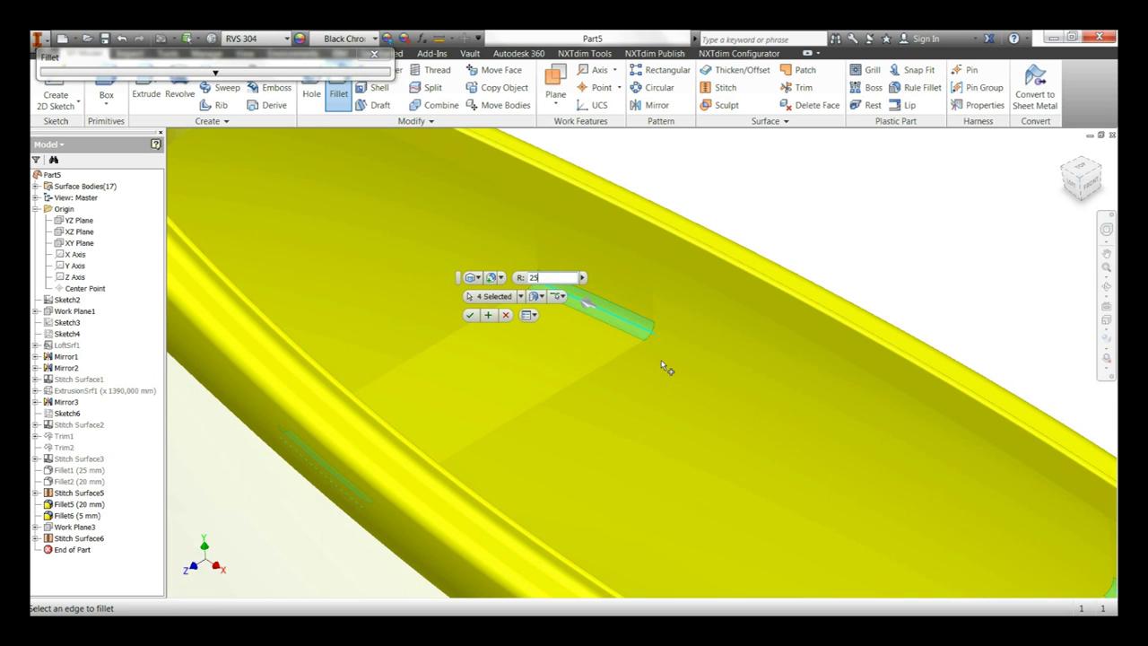
{"action": "key", "text": "BackSpace"}
{"action": "key", "text": "BackSpace"}
{"action": "type", "text": "50"}
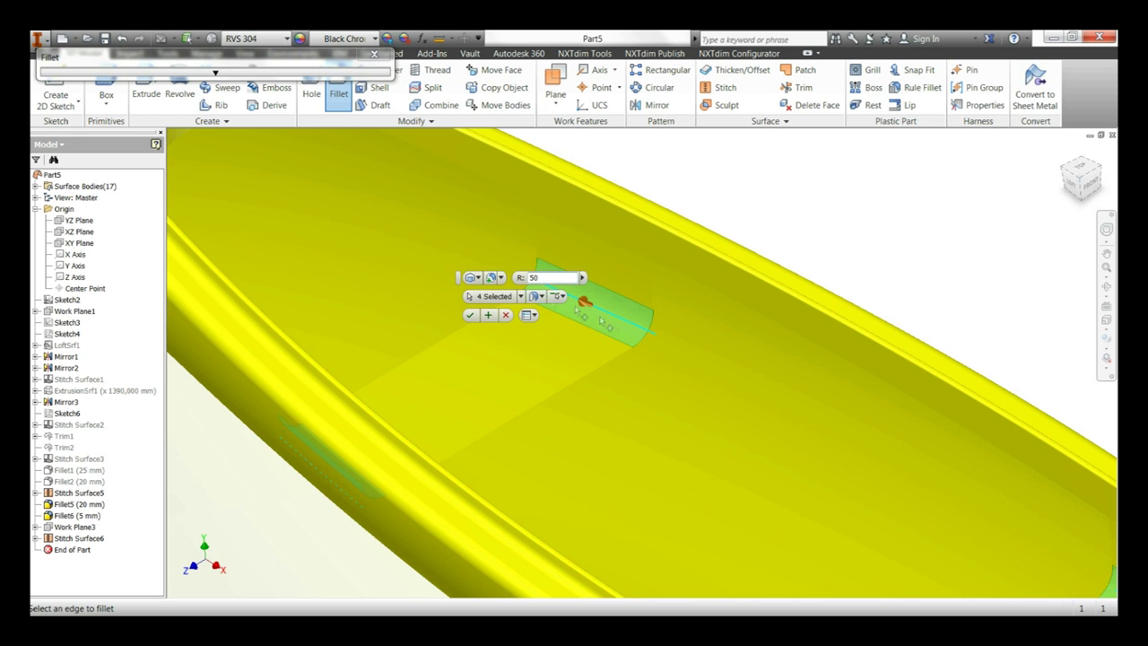
{"action": "left_click", "coordinate": [475, 315]}
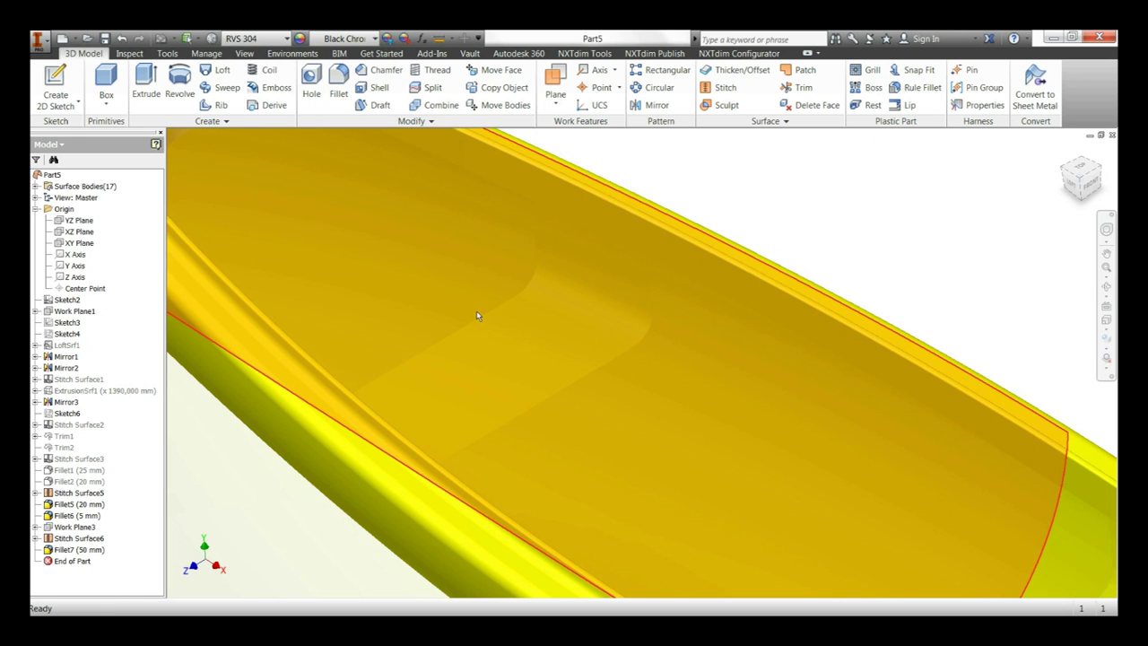
{"action": "key", "text": "F6"}
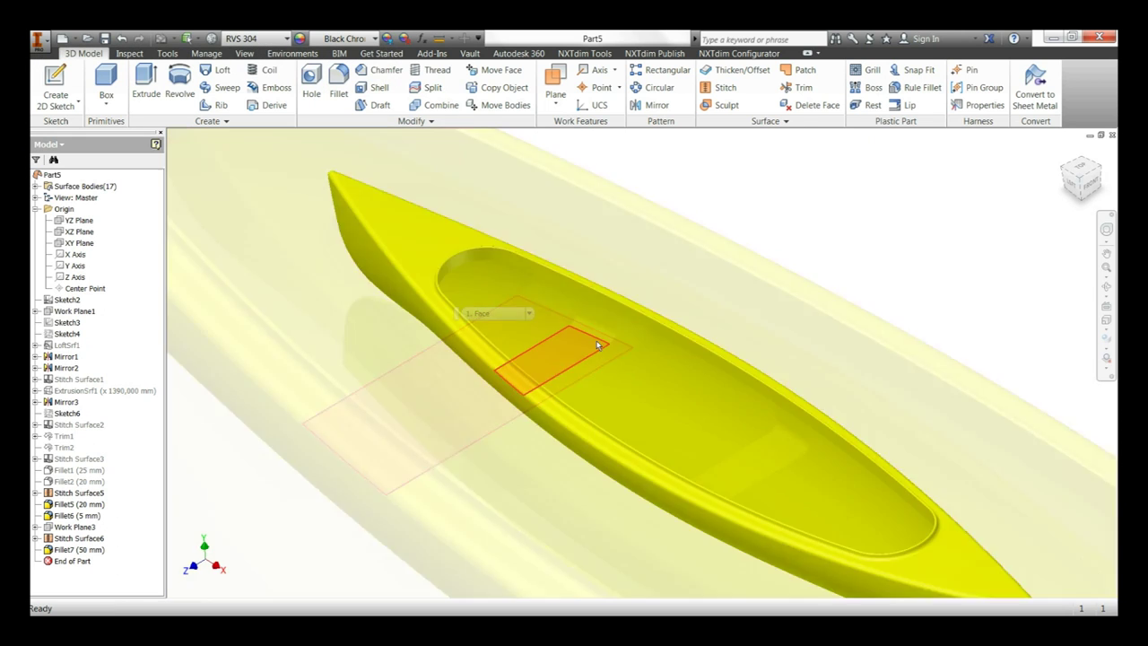
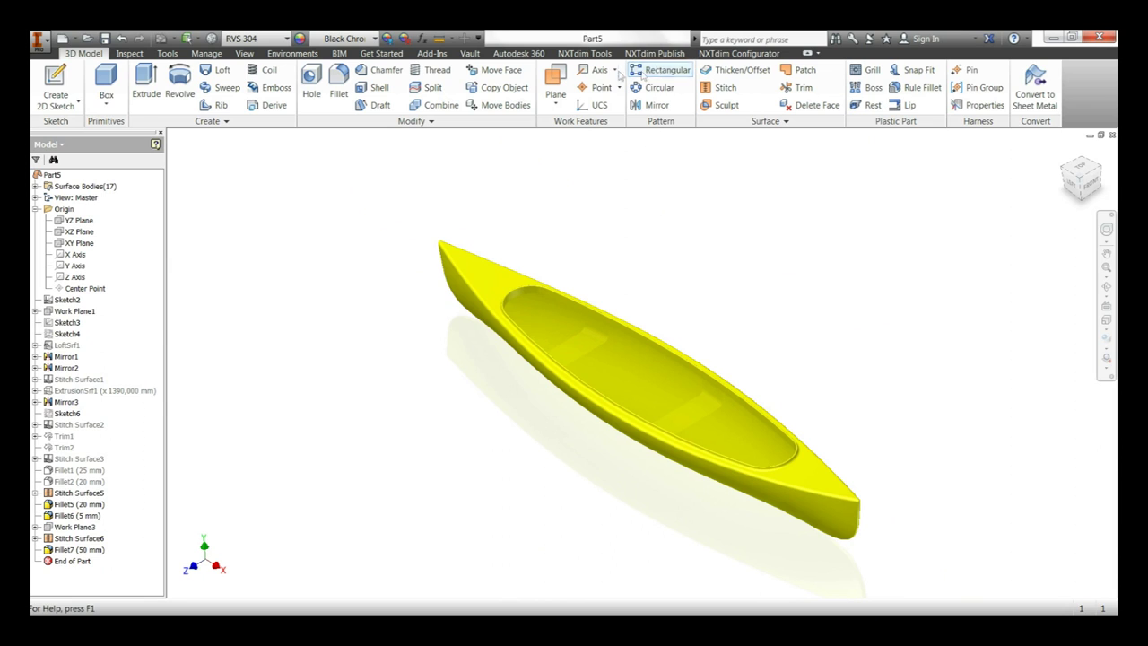
Thicken the whole canoe surface quilt by a distance of 3 into a solid body
{"action": "left_click", "coordinate": [718, 74]}
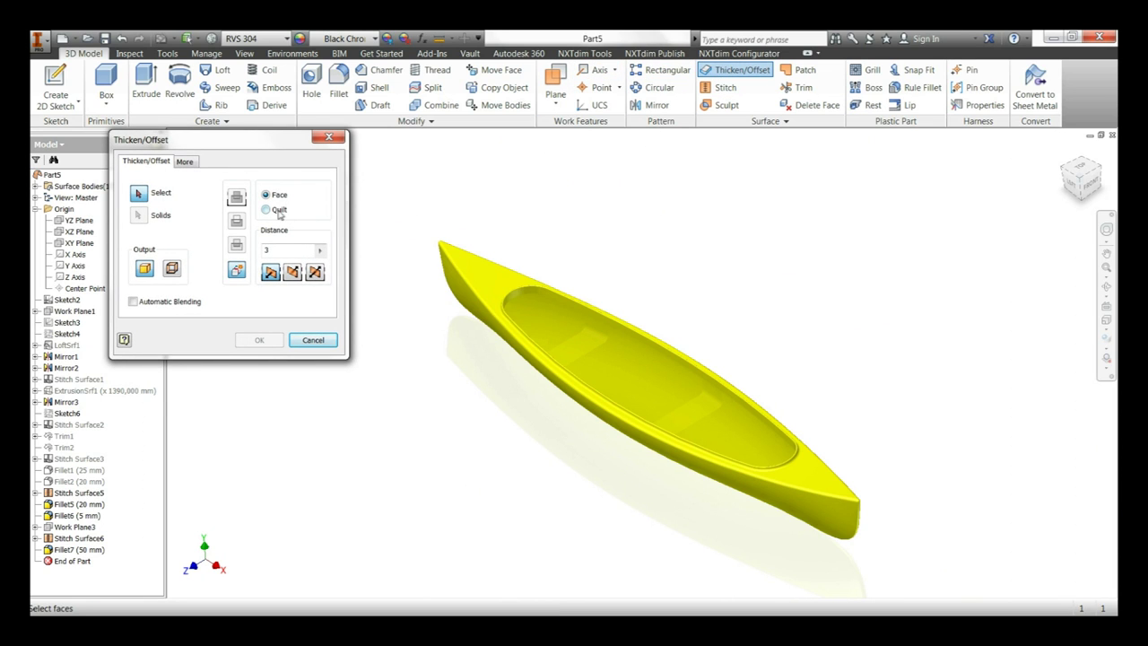
{"action": "left_click", "coordinate": [457, 247]}
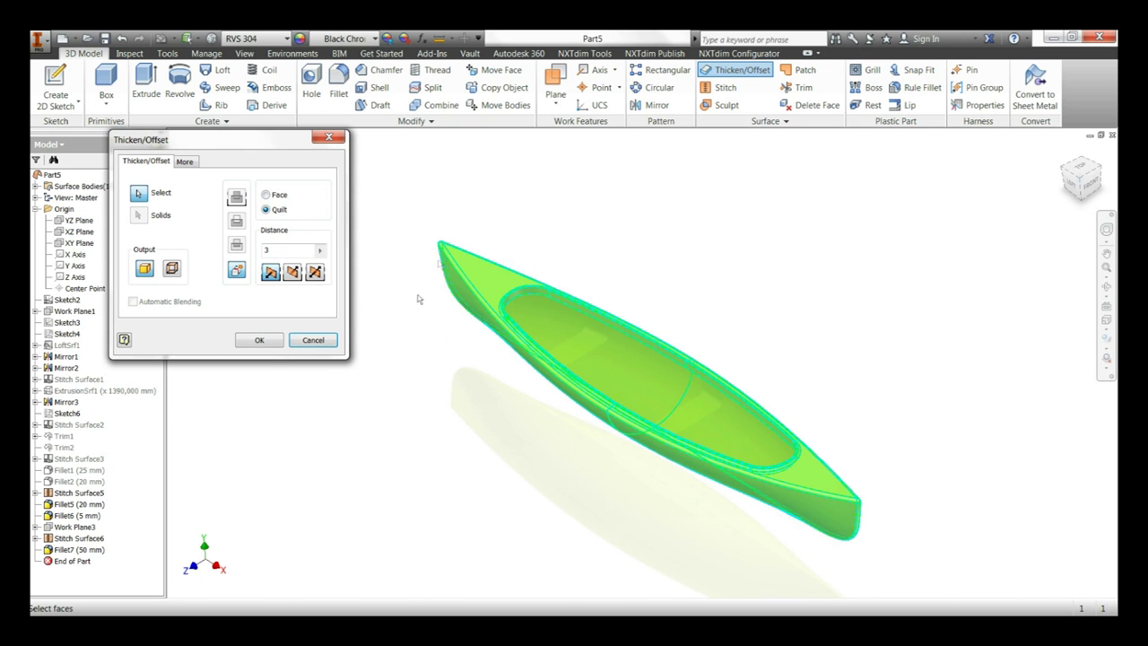
{"action": "scroll", "coordinate": [459, 252], "scroll_direction": "down", "scroll_amount": 3}
{"action": "scroll", "coordinate": [459, 253], "scroll_direction": "down", "scroll_amount": 3}
{"action": "scroll", "coordinate": [377, 220], "scroll_direction": "down", "scroll_amount": 3}
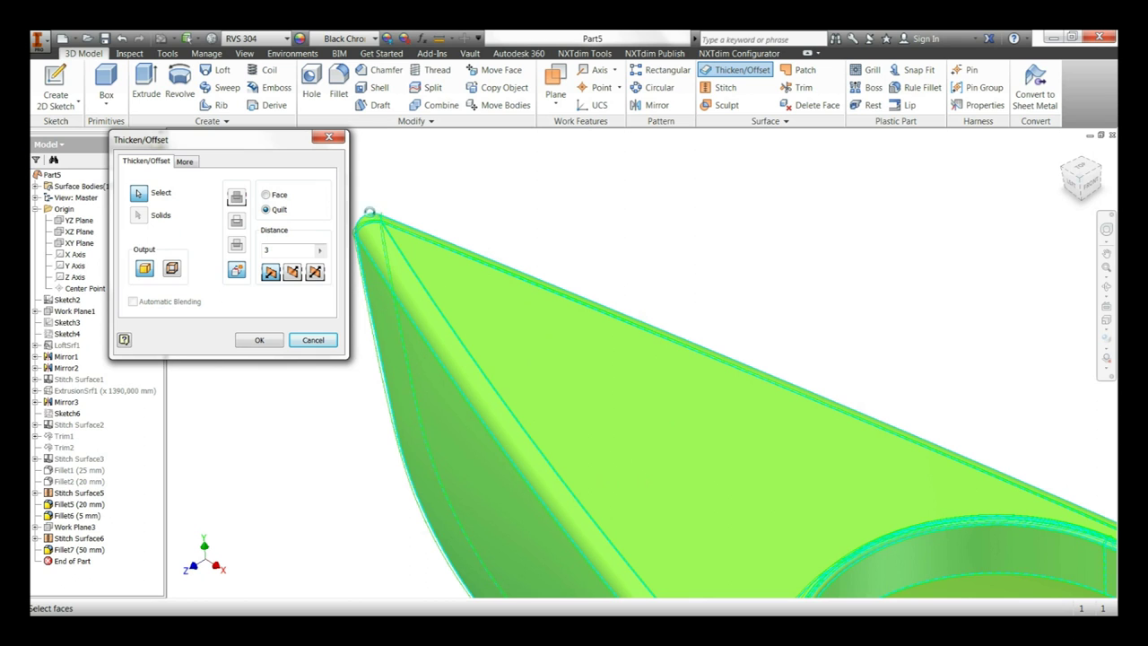
{"action": "scroll", "coordinate": [408, 224], "scroll_direction": "up", "scroll_amount": 2}
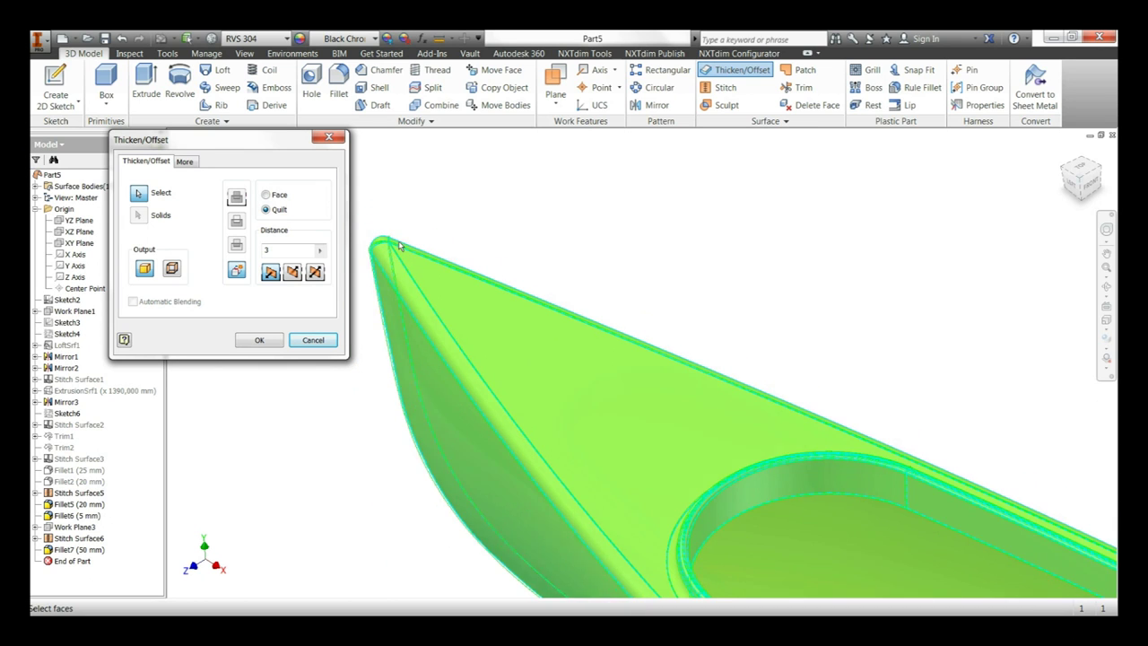
{"action": "scroll", "coordinate": [400, 246], "scroll_direction": "up", "scroll_amount": 2}
{"action": "left_click", "coordinate": [259, 340]}
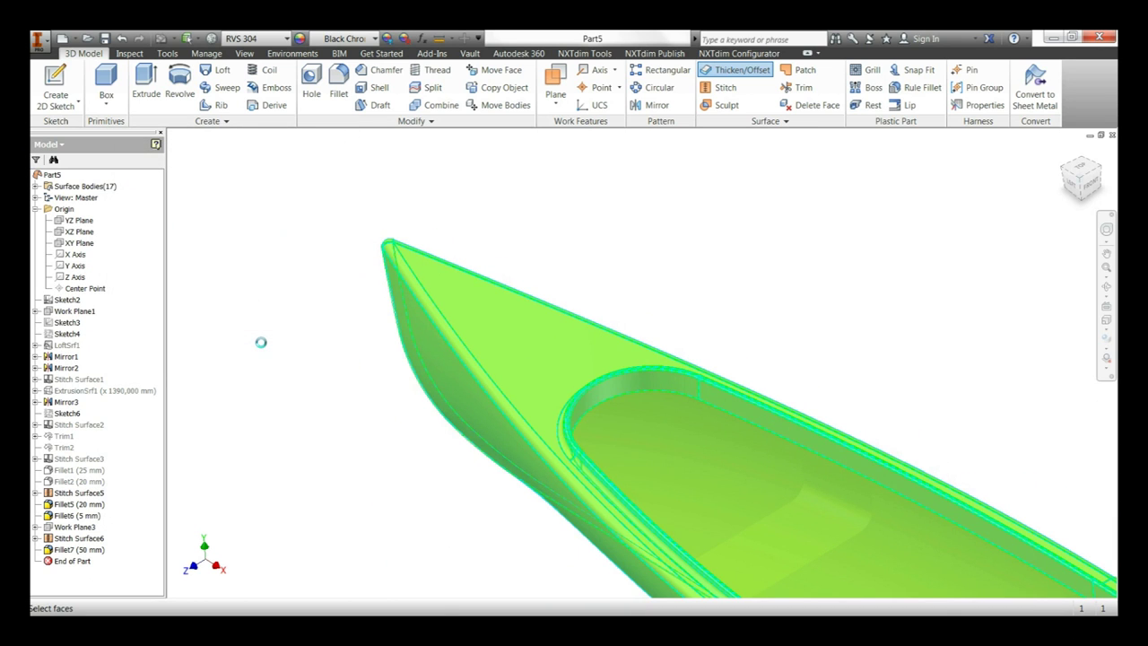
{"action": "left_click", "coordinate": [374, 38]}
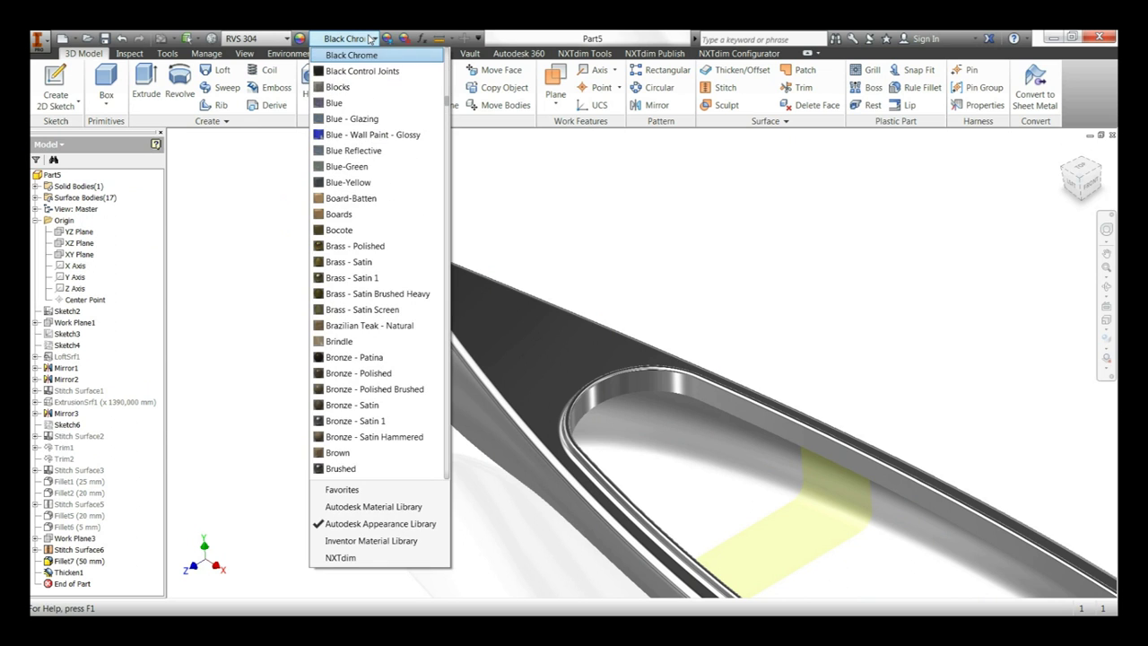
Apply the Flaked Satin - Blue appearance to the canoe hull and orbit to a side view
{"action": "scroll", "coordinate": [376, 440], "scroll_direction": "down", "scroll_amount": 10}
{"action": "scroll", "coordinate": [376, 454], "scroll_direction": "down", "scroll_amount": 4}
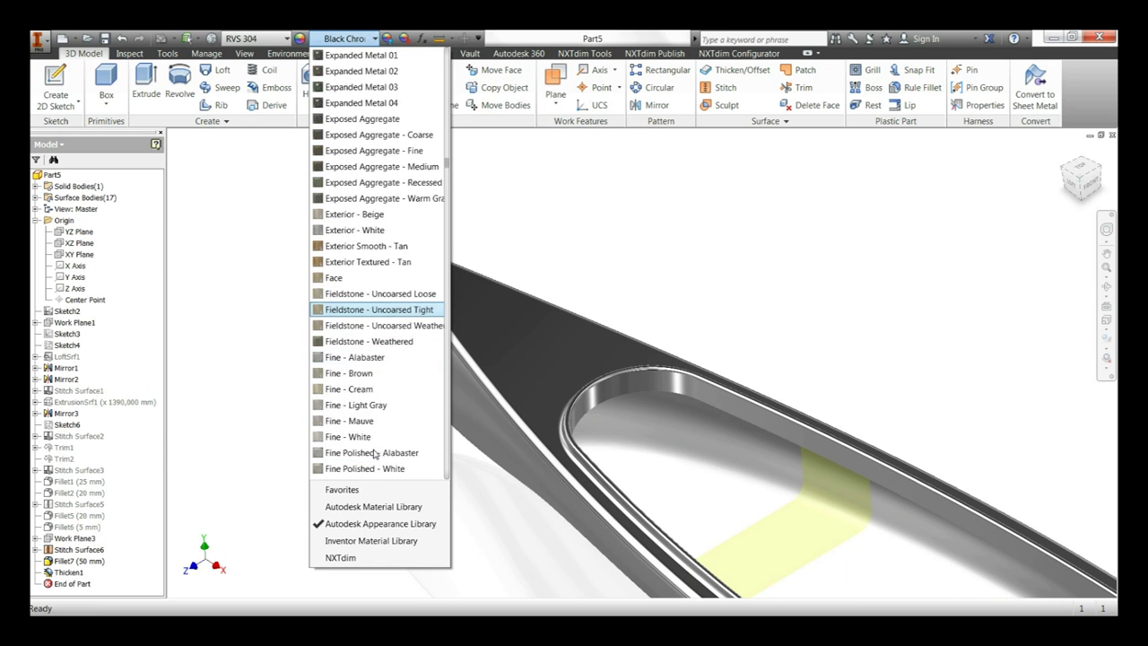
{"action": "scroll", "coordinate": [378, 443], "scroll_direction": "down", "scroll_amount": 4}
{"action": "scroll", "coordinate": [379, 440], "scroll_direction": "down", "scroll_amount": 2}
{"action": "scroll", "coordinate": [382, 412], "scroll_direction": "down", "scroll_amount": 1}
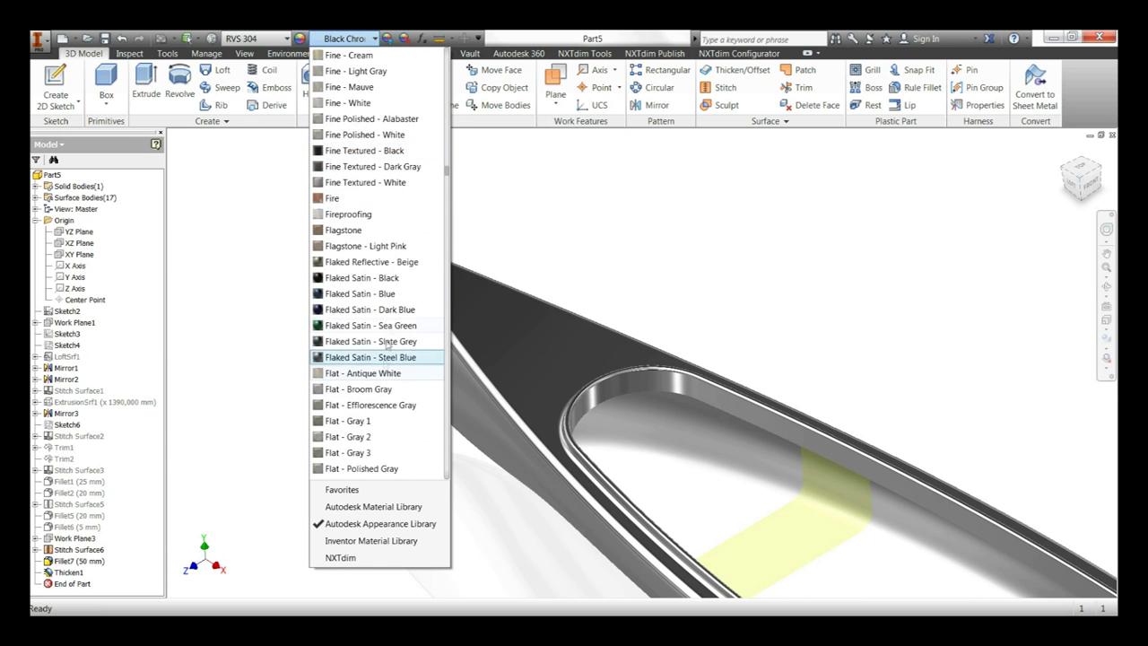
{"action": "left_click", "coordinate": [391, 294]}
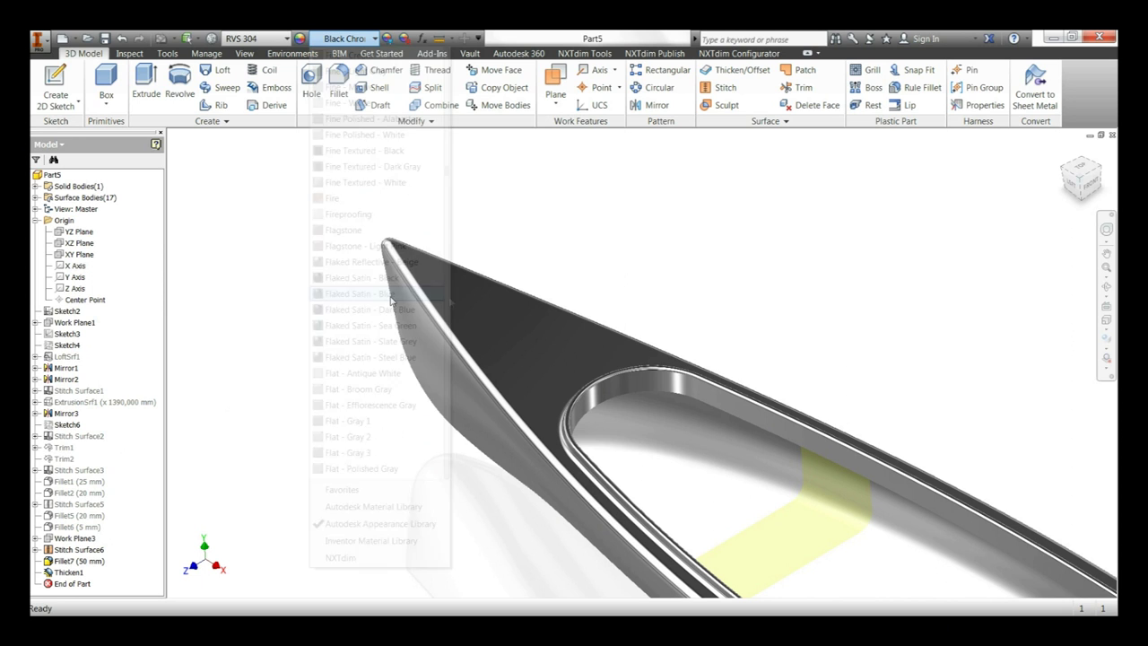
{"action": "scroll", "coordinate": [470, 240], "scroll_direction": "down", "scroll_amount": 5}
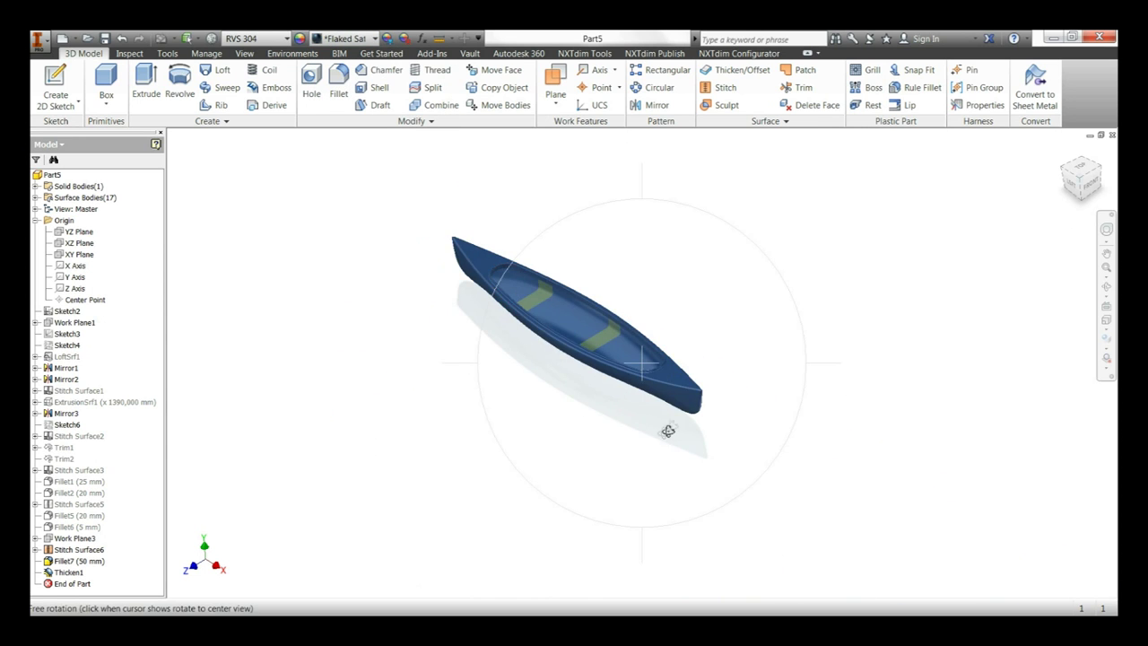
{"action": "middle_click_drag", "start_coordinate": [667, 431], "coordinate": [632, 262], "text": "shift"}
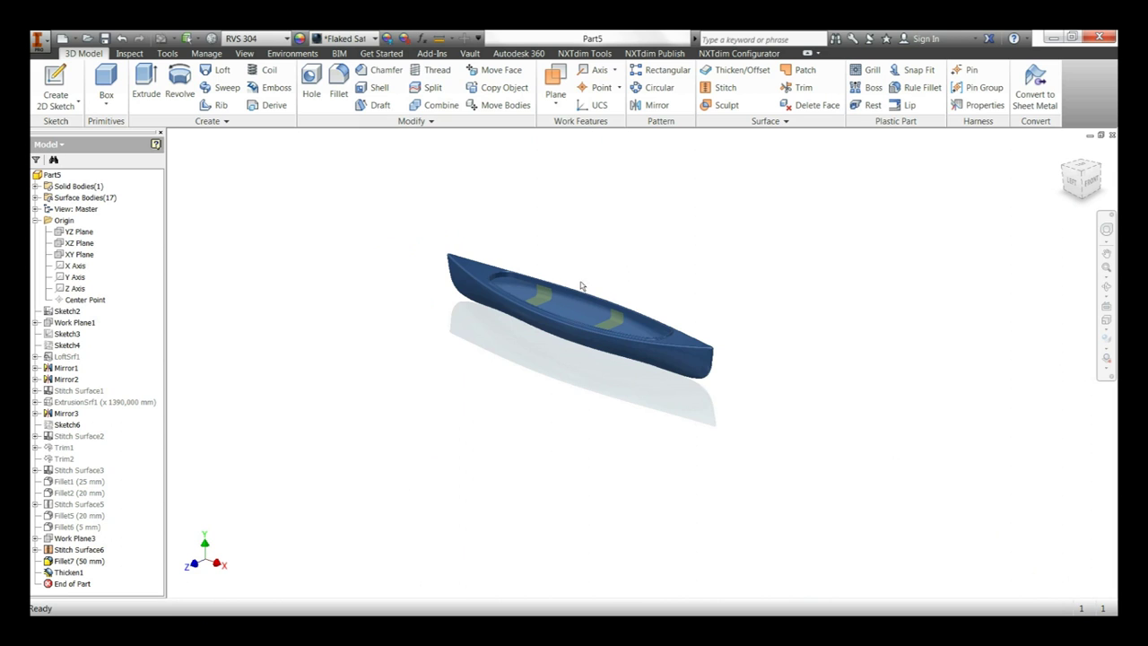
{"action": "scroll", "coordinate": [551, 286], "scroll_direction": "up", "scroll_amount": 3}
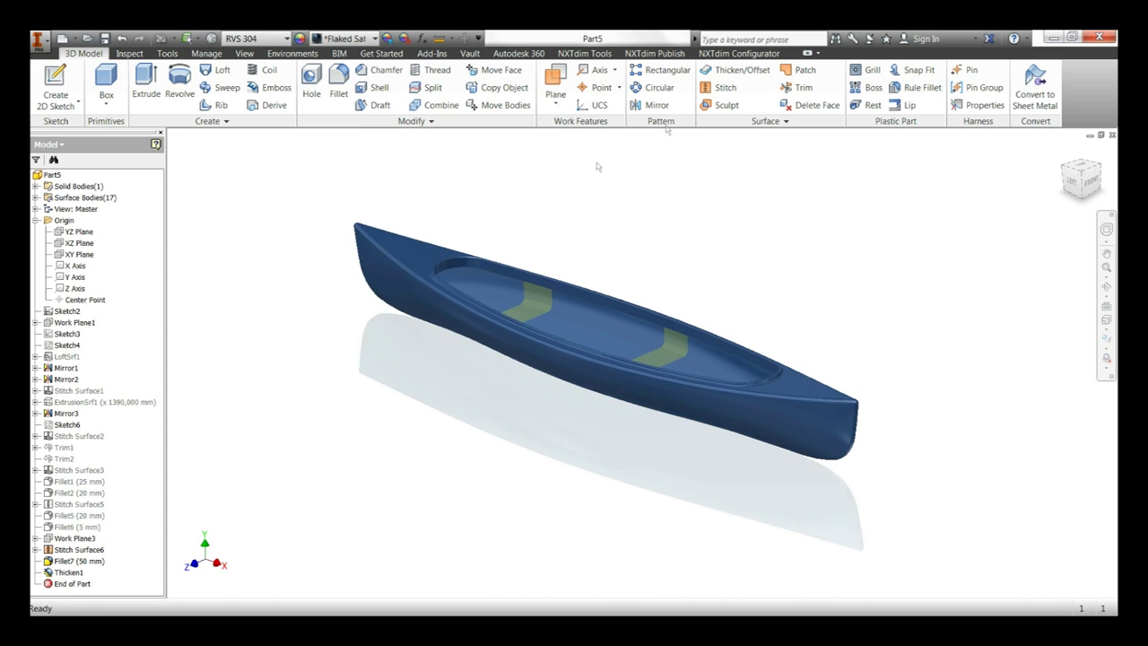
Select the first seat's floor and upright faces to thicken by 3, using the middle direction
{"action": "left_click", "coordinate": [735, 70]}
{"action": "left_click", "coordinate": [531, 303]}
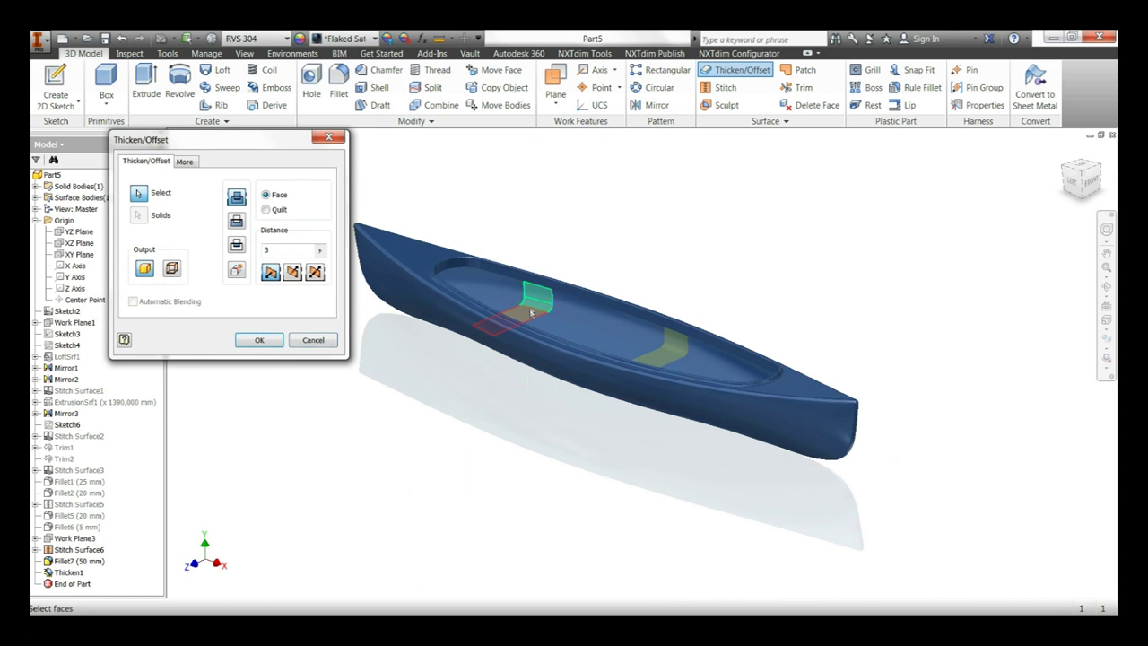
{"action": "mouse_move", "coordinate": [531, 311]}
{"action": "middle_mouse_down", "text": "shift"}
{"action": "mouse_move", "coordinate": [598, 346]}
{"action": "mouse_move", "coordinate": [592, 332]}
{"action": "middle_mouse_up", "text": "shift"}
{"action": "scroll", "coordinate": [591, 332], "scroll_direction": "up", "scroll_amount": 5}
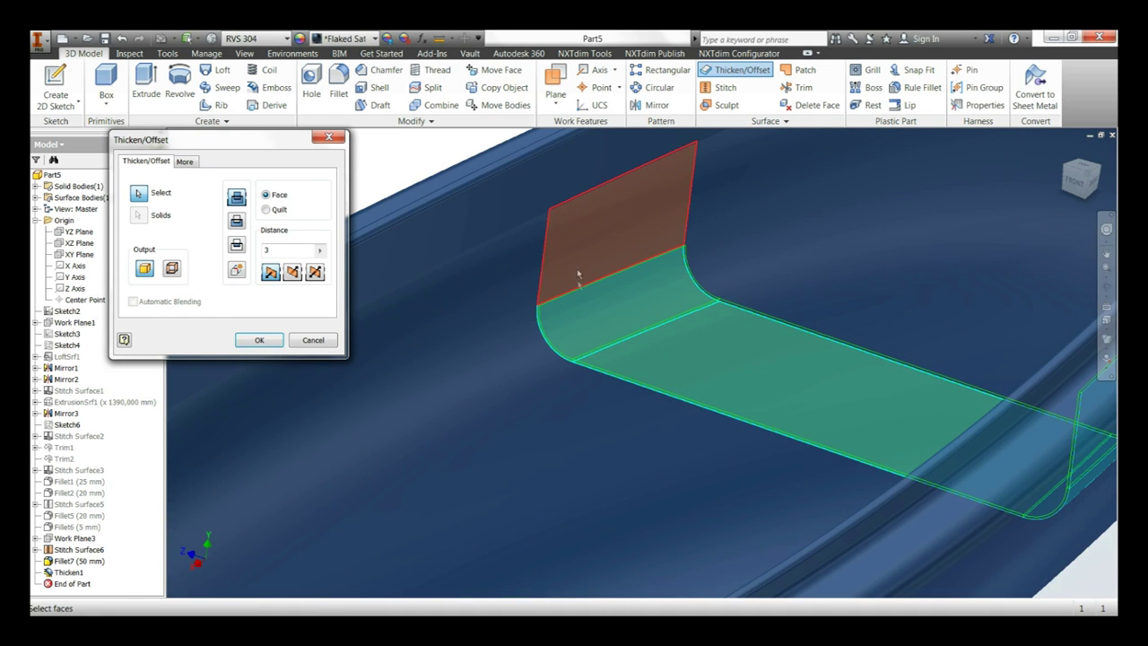
{"action": "left_click", "coordinate": [579, 275]}
{"action": "left_click", "coordinate": [290, 278]}
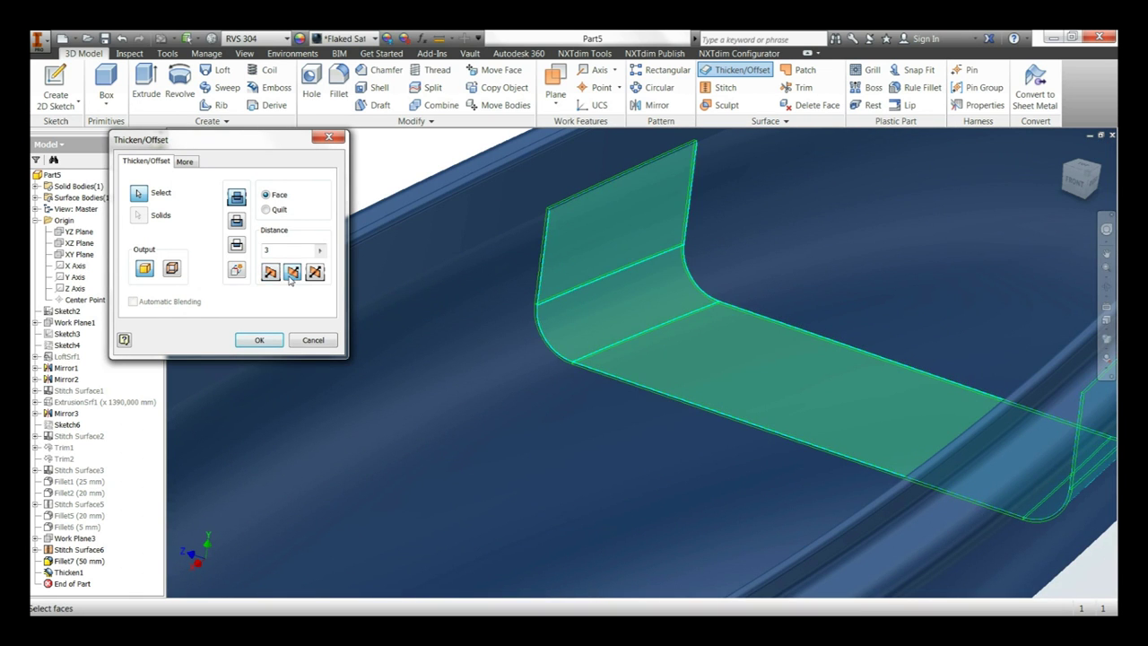
Switch the view to Perspective and confirm the seat thickening as Thicken2
{"action": "left_click", "coordinate": [1103, 332]}
{"action": "left_click", "coordinate": [1086, 354]}
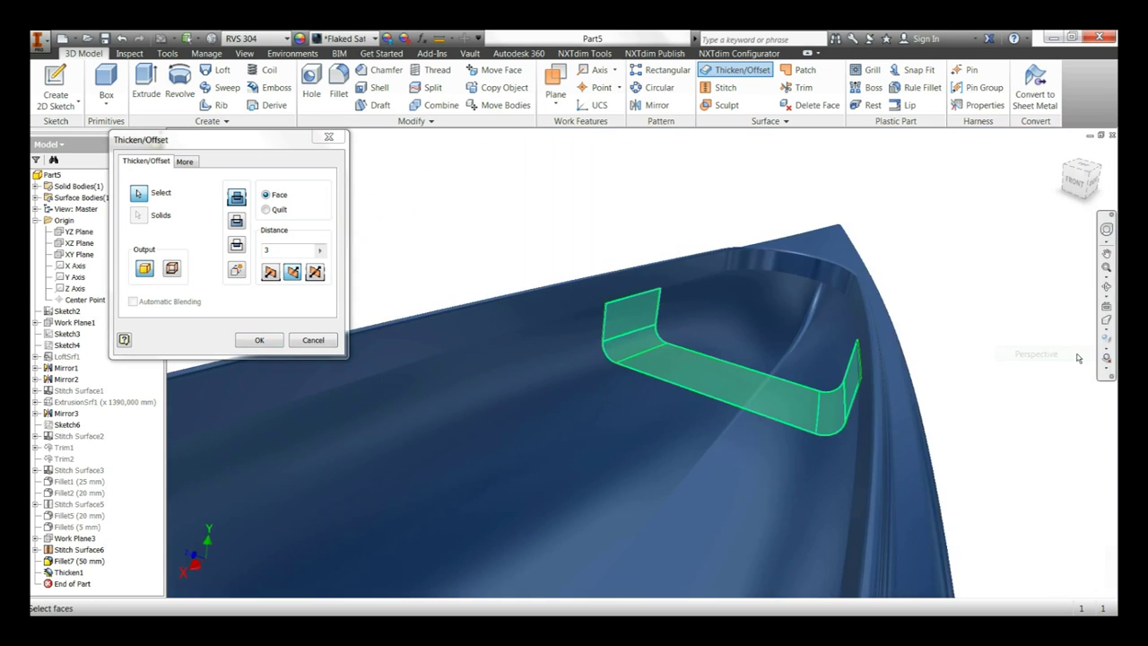
{"action": "mouse_move", "coordinate": [567, 287]}
{"action": "middle_mouse_down", "text": "shift"}
{"action": "mouse_move", "coordinate": [579, 215]}
{"action": "mouse_move", "coordinate": [597, 345]}
{"action": "middle_mouse_up", "text": "shift"}
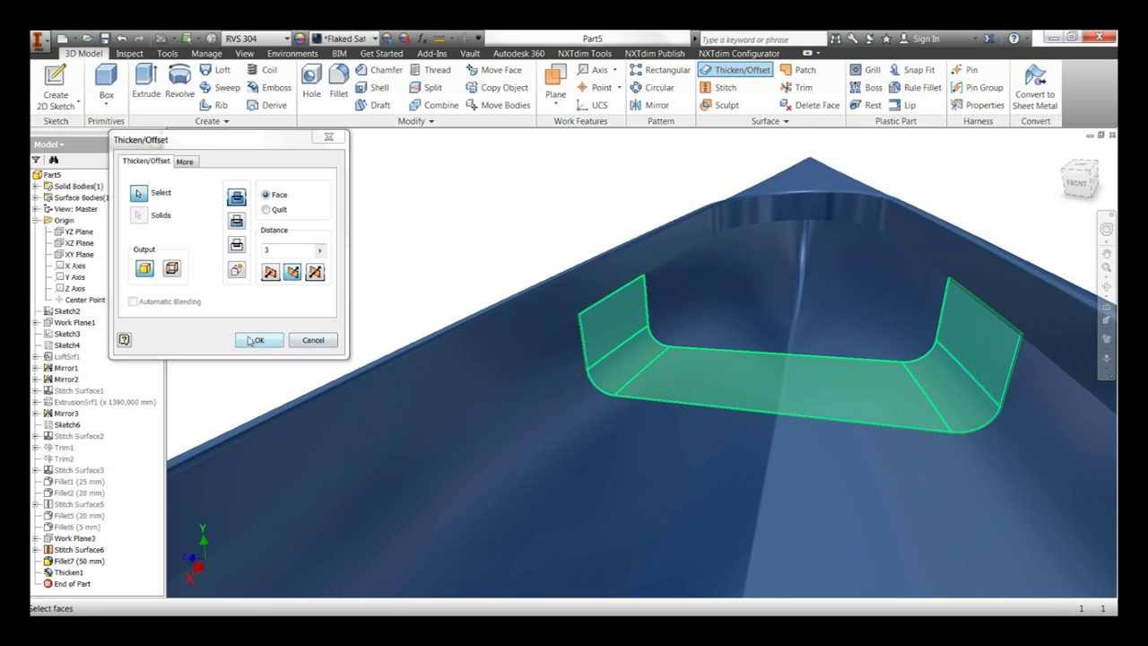
{"action": "left_click", "coordinate": [252, 339]}
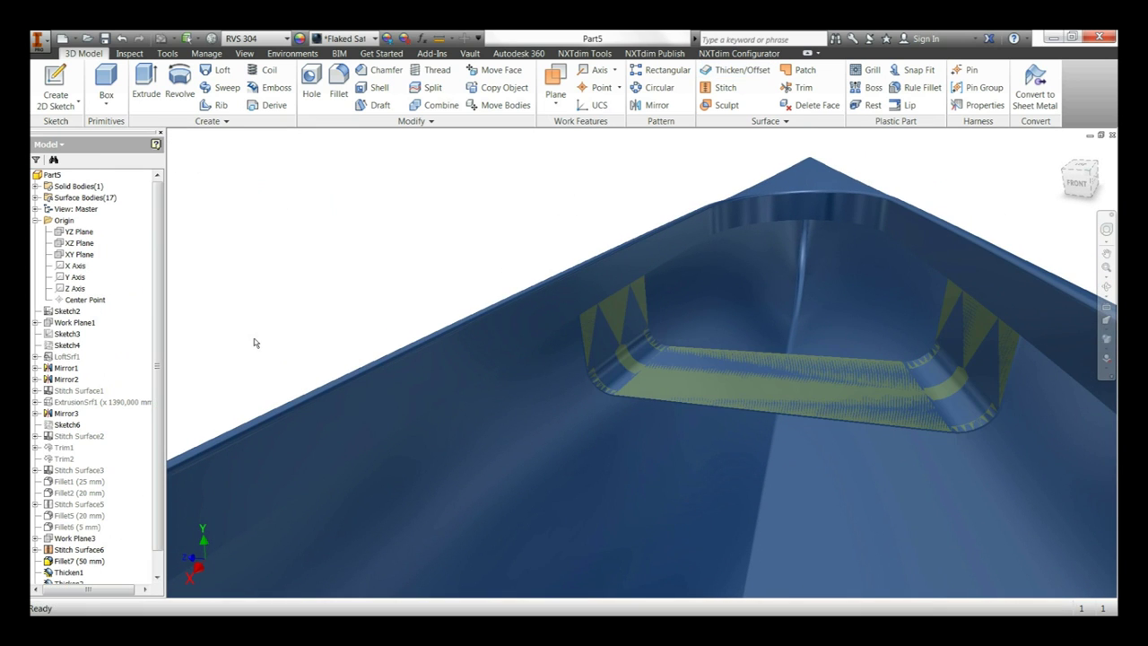
{"action": "middle_click_drag", "start_coordinate": [260, 342], "coordinate": [662, 478], "text": "shift"}
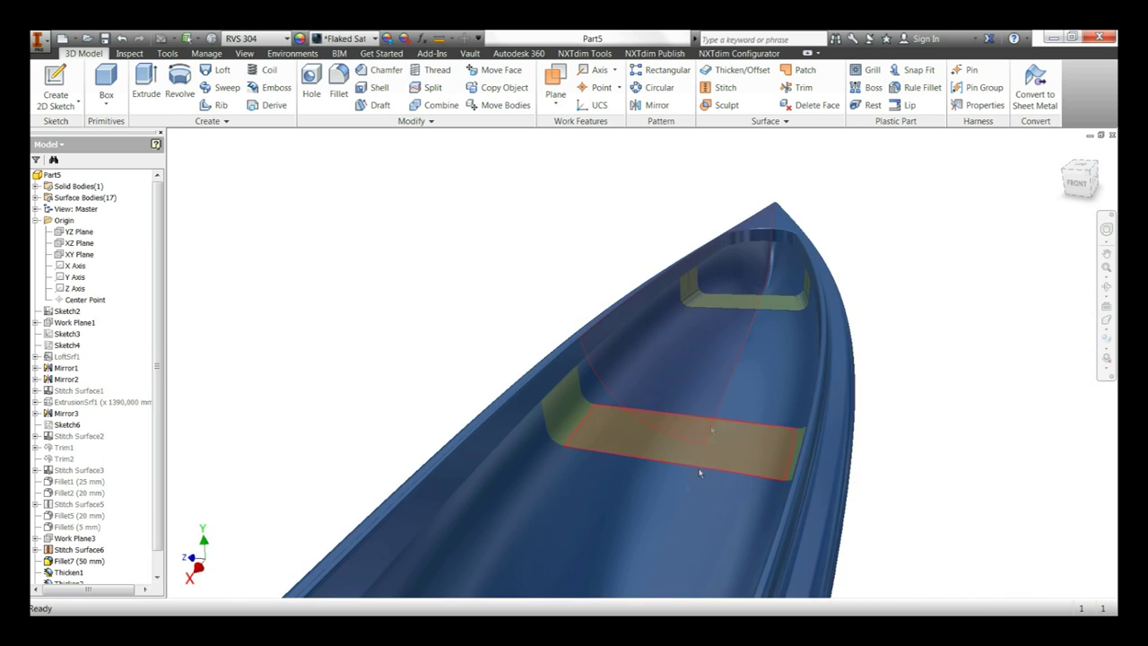
Select the second seat's small upright face and floor face for thickening
{"action": "scroll", "coordinate": [661, 478], "scroll_direction": "up", "scroll_amount": 5}
{"action": "scroll", "coordinate": [662, 478], "scroll_direction": "down", "scroll_amount": 5}
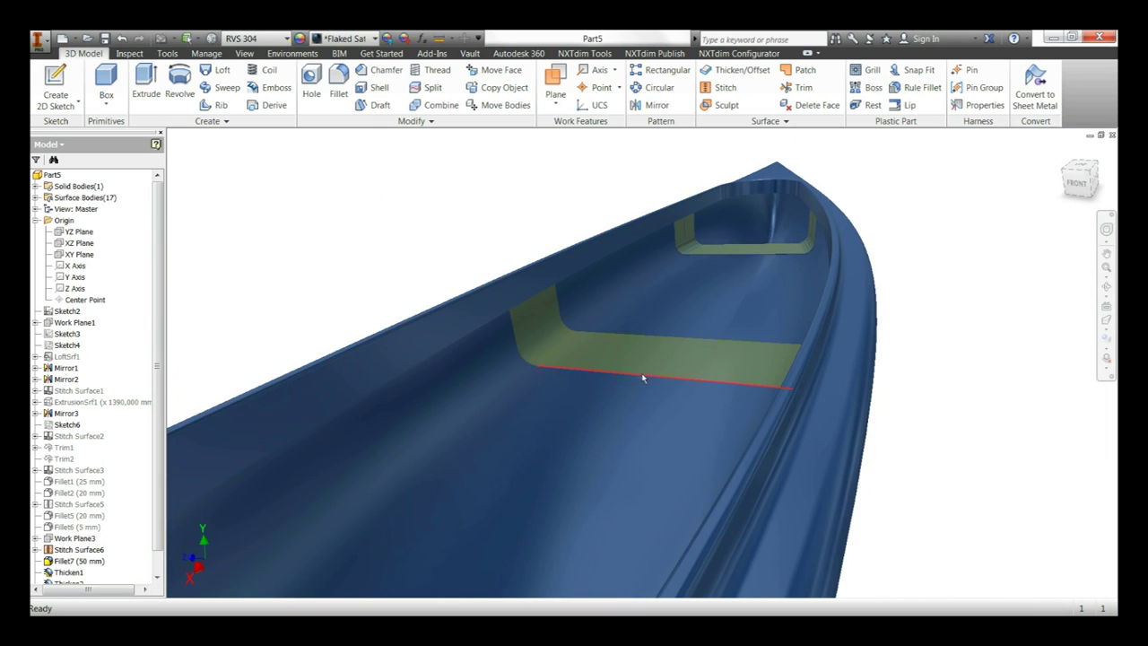
{"action": "left_click", "coordinate": [735, 70]}
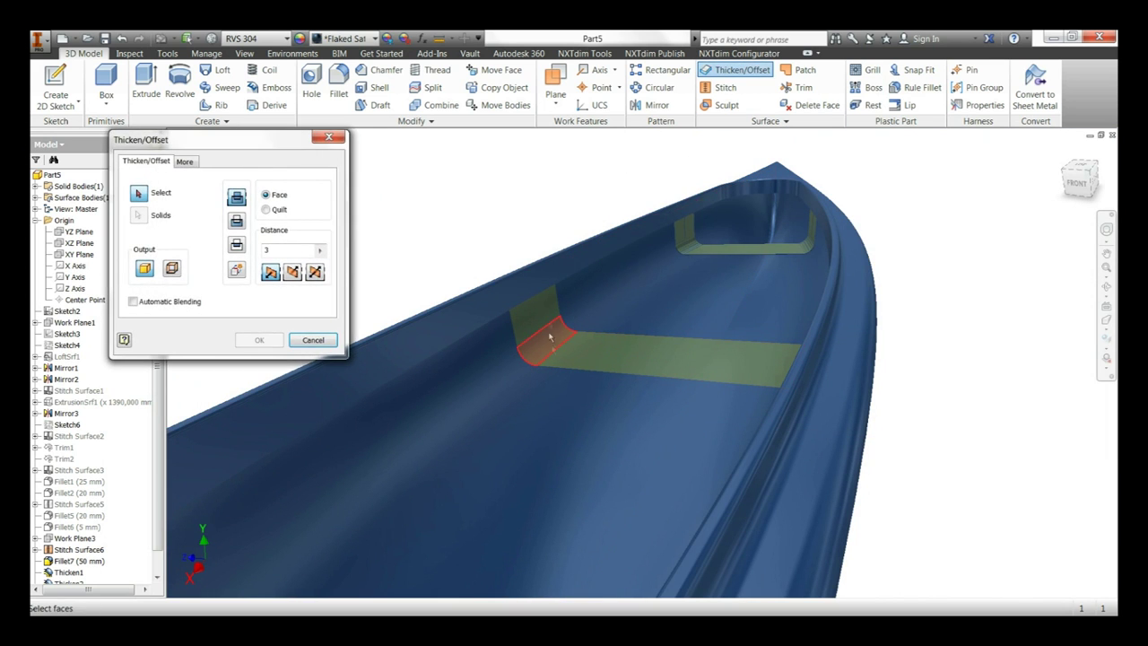
{"action": "left_click", "coordinate": [550, 321]}
{"action": "left_click", "coordinate": [560, 351]}
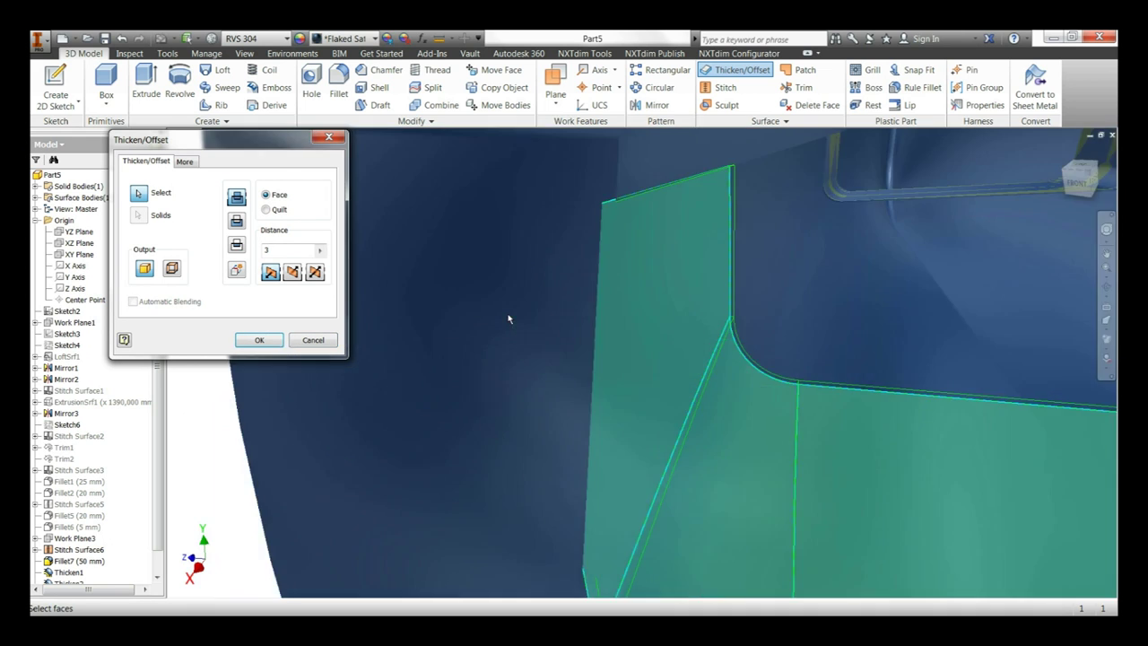
{"action": "scroll", "coordinate": [510, 317], "scroll_direction": "up", "scroll_amount": 5}
{"action": "scroll", "coordinate": [516, 314], "scroll_direction": "down", "scroll_amount": 3}
{"action": "scroll", "coordinate": [517, 311], "scroll_direction": "down", "scroll_amount": 2}
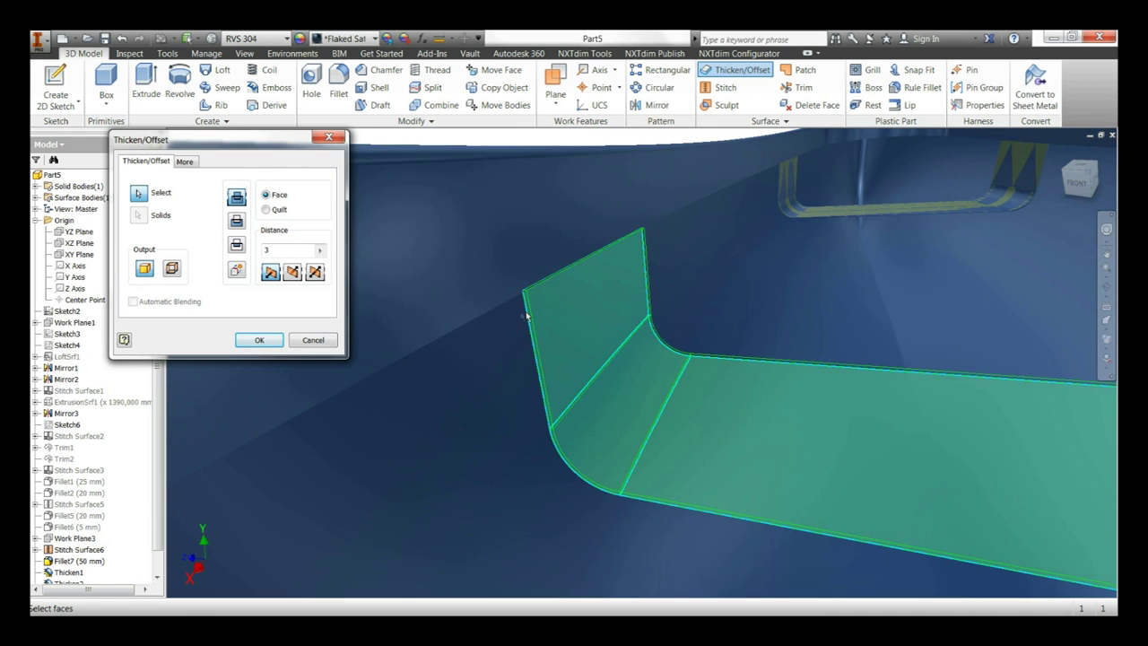
{"action": "scroll", "coordinate": [538, 316], "scroll_direction": "down", "scroll_amount": 2}
Add the seat's fillet and upright faces, create the thicken, and hide Stitch Surface6
{"action": "middle_click_drag", "start_coordinate": [551, 316], "coordinate": [882, 329], "text": "shift"}
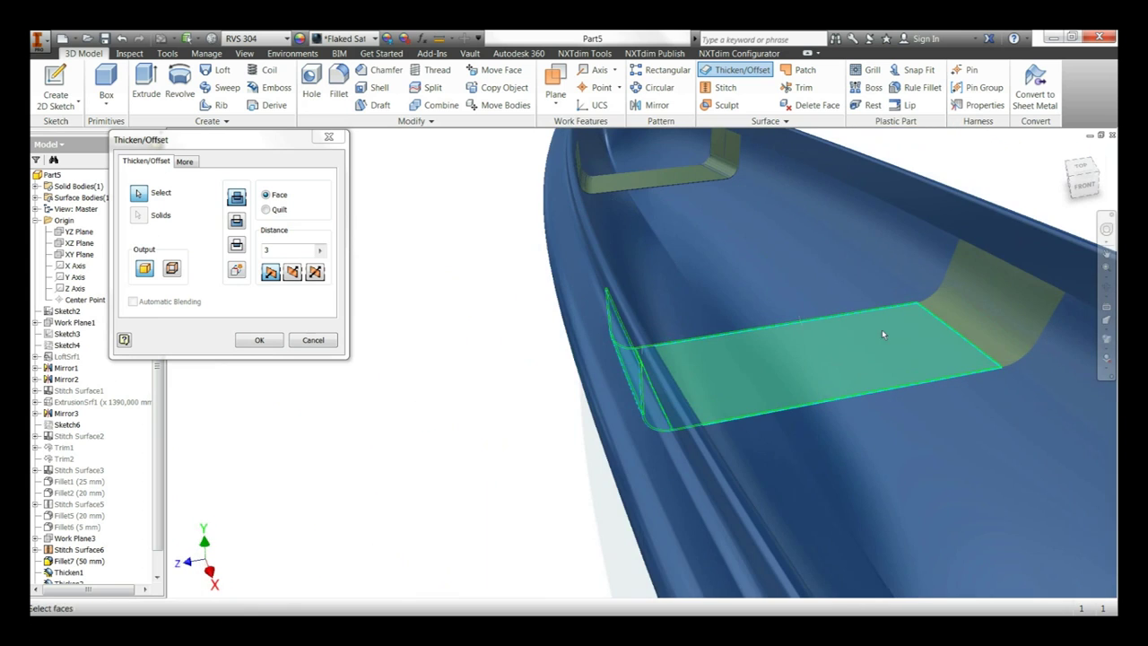
{"action": "left_click", "coordinate": [945, 316]}
{"action": "left_click", "coordinate": [965, 287]}
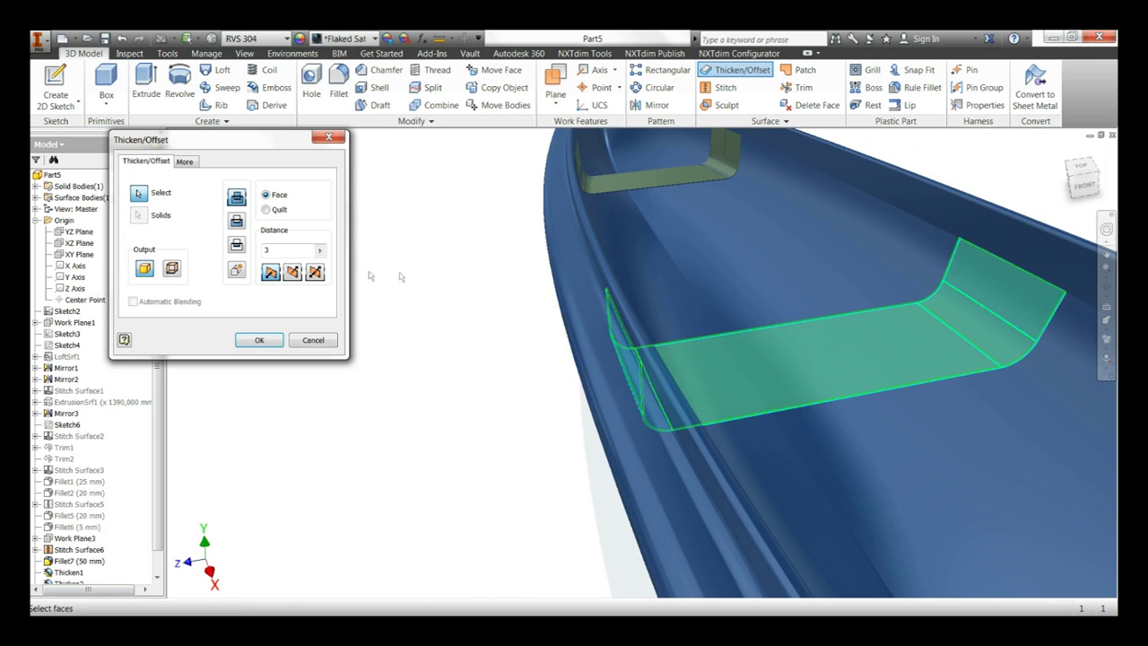
{"action": "left_click", "coordinate": [293, 273]}
{"action": "left_click", "coordinate": [259, 340]}
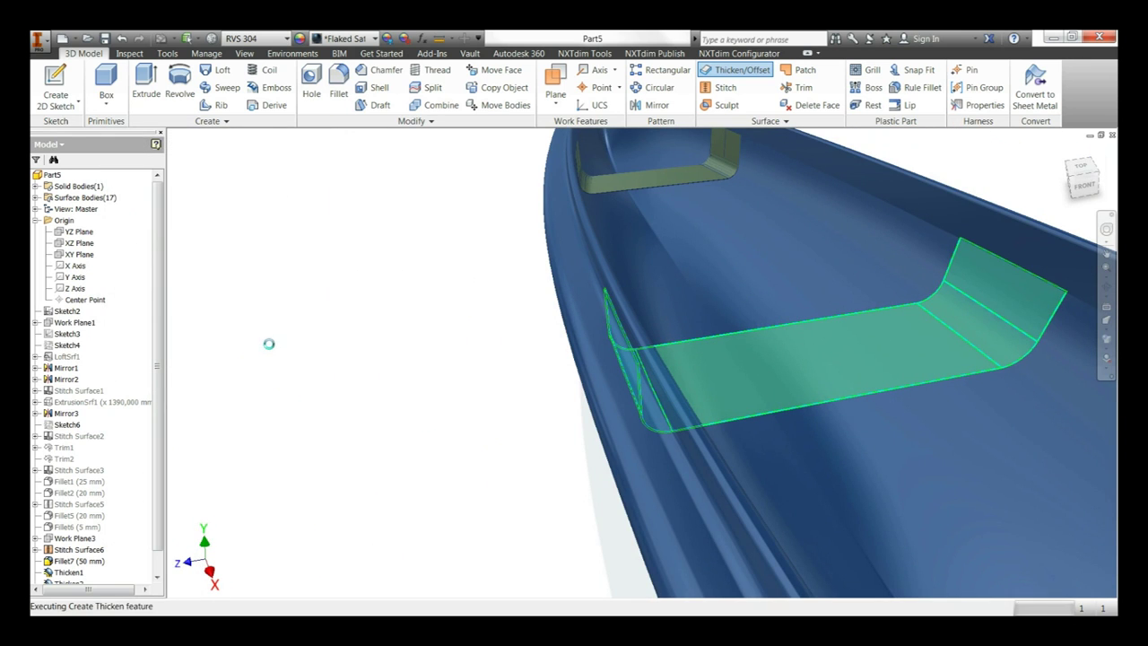
{"action": "right_click", "coordinate": [89, 552]}
{"action": "left_click", "coordinate": [116, 493]}
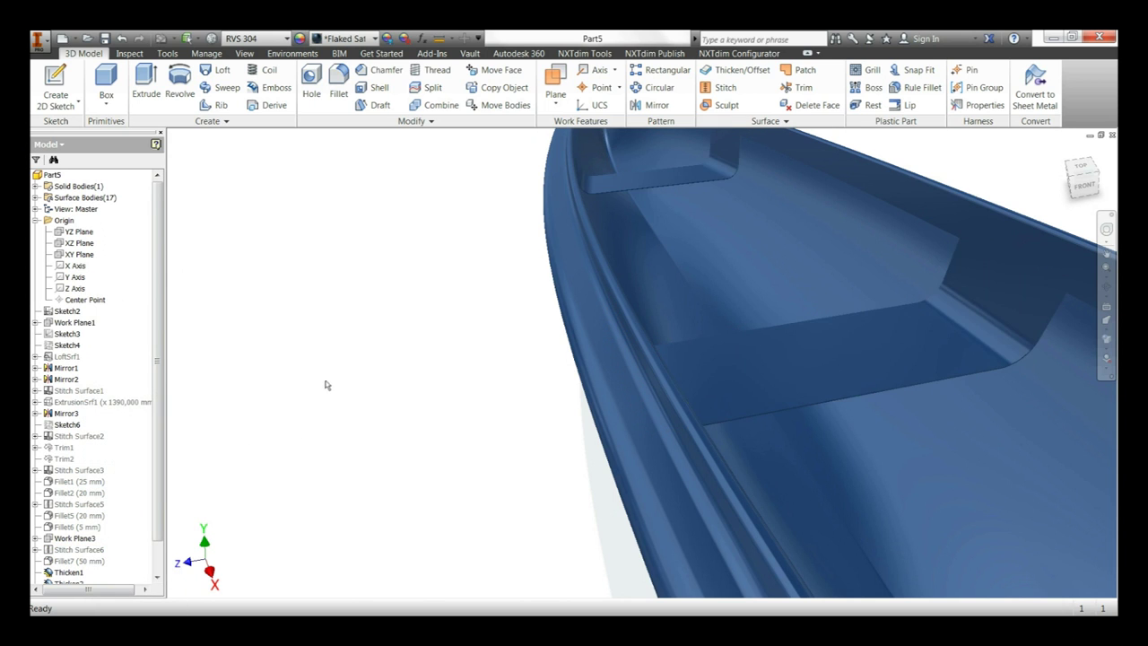
Rotate around the whole canoe and turn on Shadows
{"action": "scroll", "coordinate": [327, 385], "scroll_direction": "up", "scroll_amount": 5}
{"action": "key", "text": "F4"}
{"action": "mouse_move", "coordinate": [615, 410]}
{"action": "left_mouse_down"}
{"action": "mouse_move", "coordinate": [625, 356]}
{"action": "mouse_move", "coordinate": [774, 236]}
{"action": "mouse_move", "coordinate": [677, 372]}
{"action": "mouse_move", "coordinate": [727, 384]}
{"action": "mouse_move", "coordinate": [648, 356]}
{"action": "left_mouse_up"}
{"action": "key", "text": "Escape"}
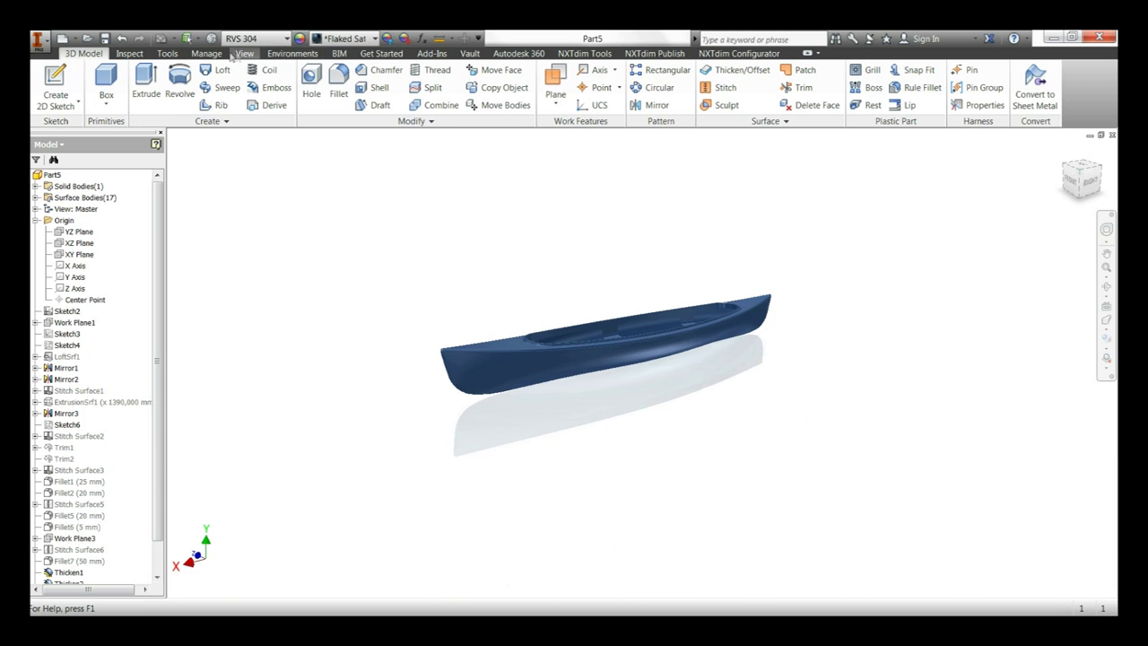
{"action": "left_click", "coordinate": [245, 54]}
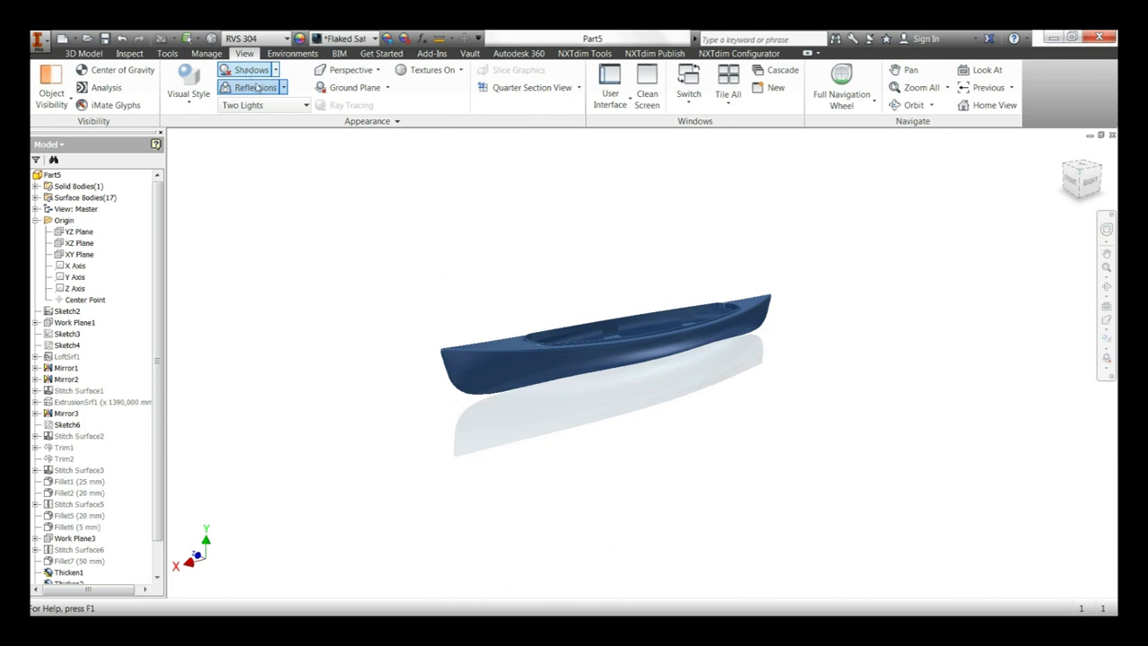
{"action": "left_click", "coordinate": [248, 71]}
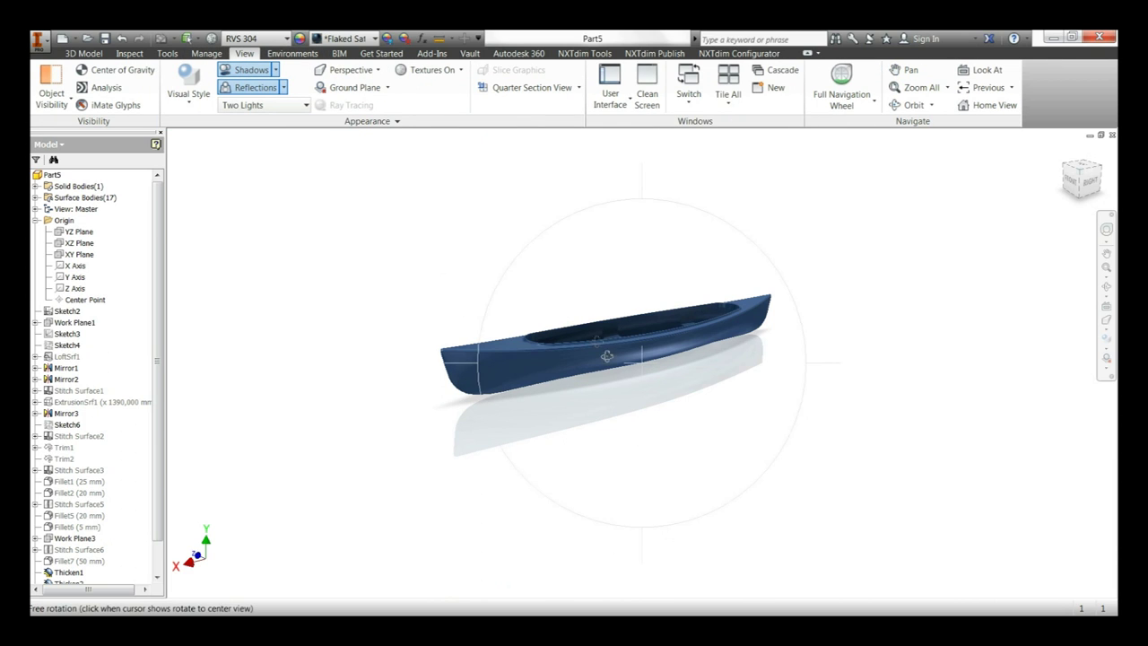
Show the gridded Ground Plane under the canoe and orbit to a low side angle
{"action": "middle_click_drag", "start_coordinate": [538, 304], "coordinate": [512, 344], "text": "shift"}
{"action": "scroll", "coordinate": [512, 344], "scroll_direction": "down", "scroll_amount": 3}
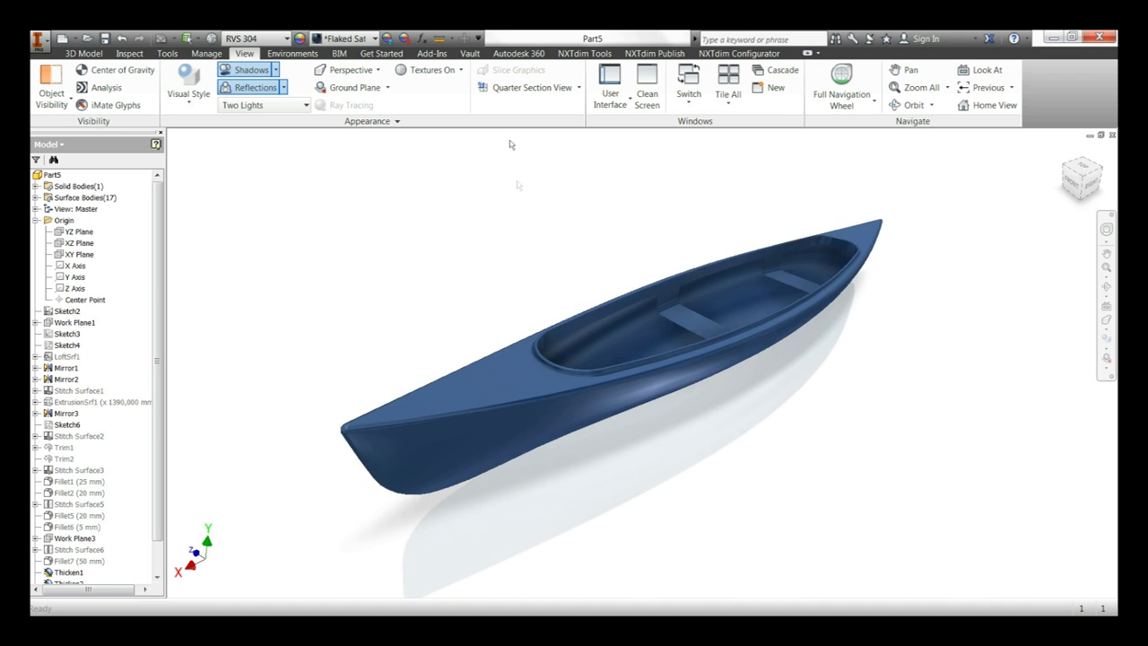
{"action": "left_click", "coordinate": [351, 89]}
{"action": "middle_click_drag", "start_coordinate": [559, 209], "coordinate": [601, 287], "text": "shift"}
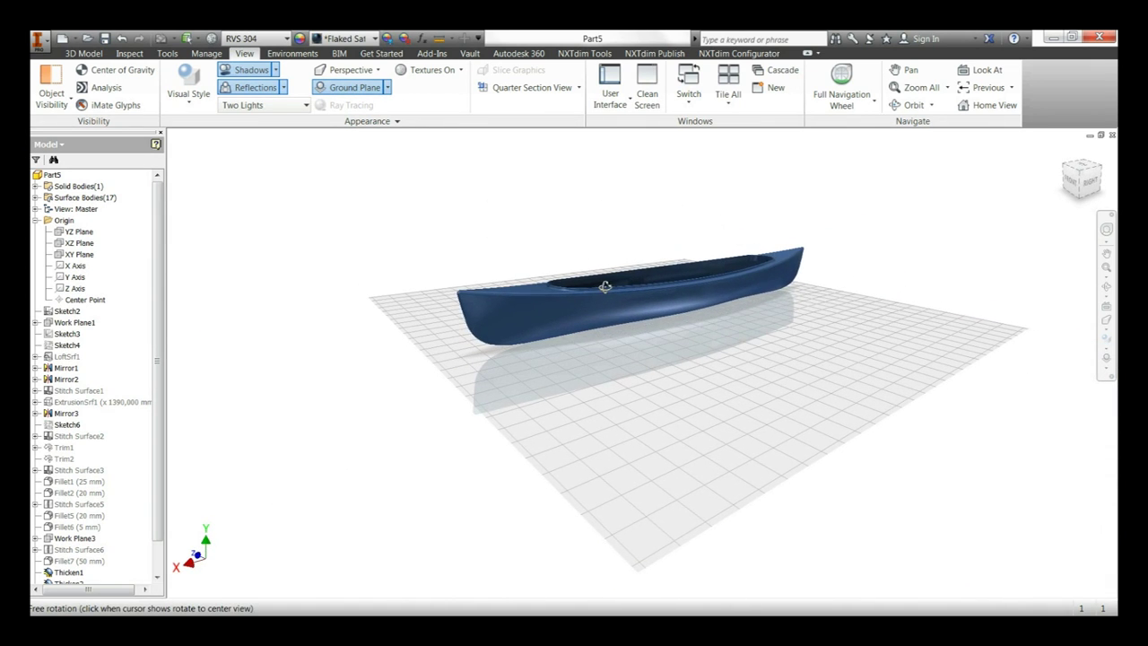
{"action": "middle_click_drag", "start_coordinate": [607, 287], "coordinate": [609, 293], "text": "shift"}
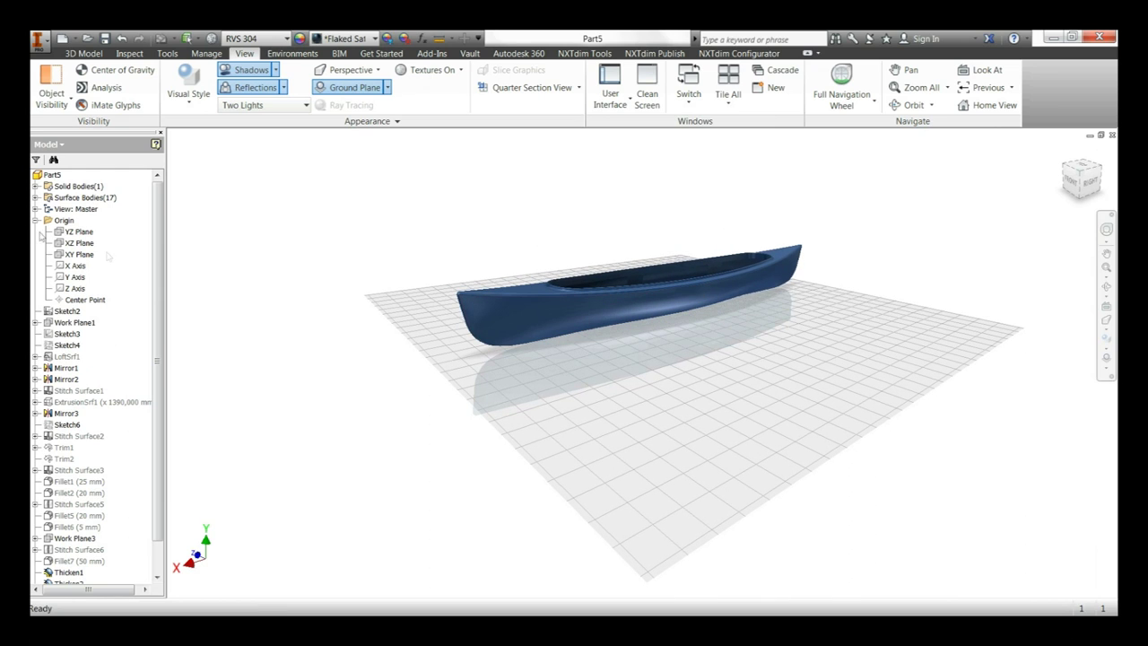
{"action": "left_click", "coordinate": [36, 219]}
{"action": "right_click", "coordinate": [55, 232]}
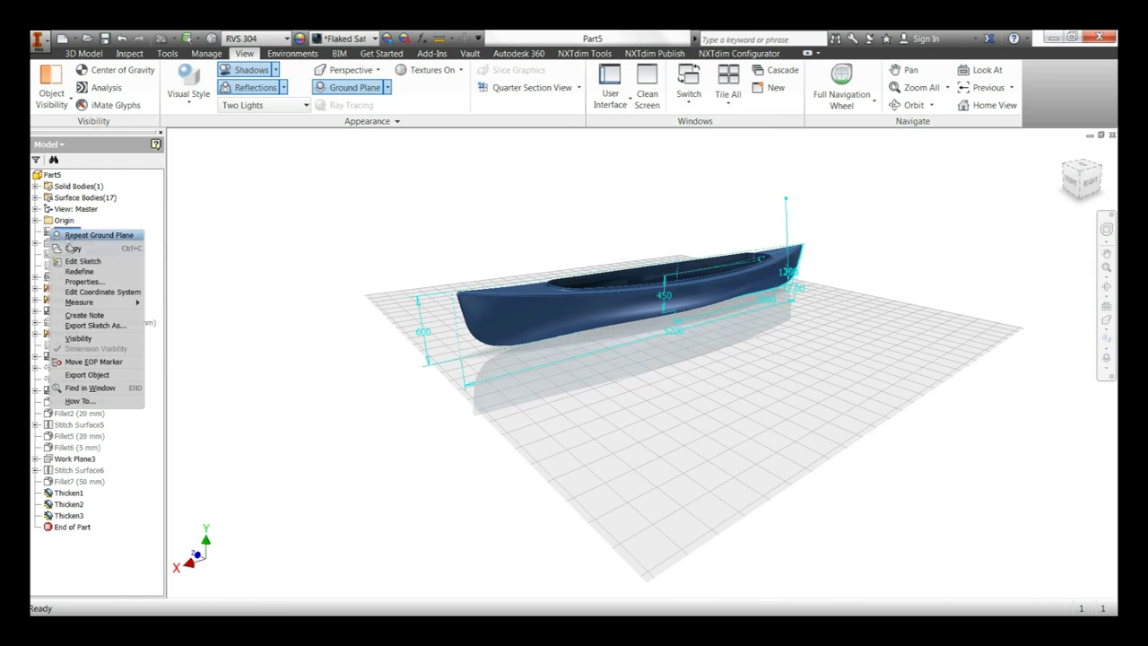
Make Sketch2 visible, change length 5200 to 5500 and height 600 to 800, then update
{"action": "left_click", "coordinate": [96, 338]}
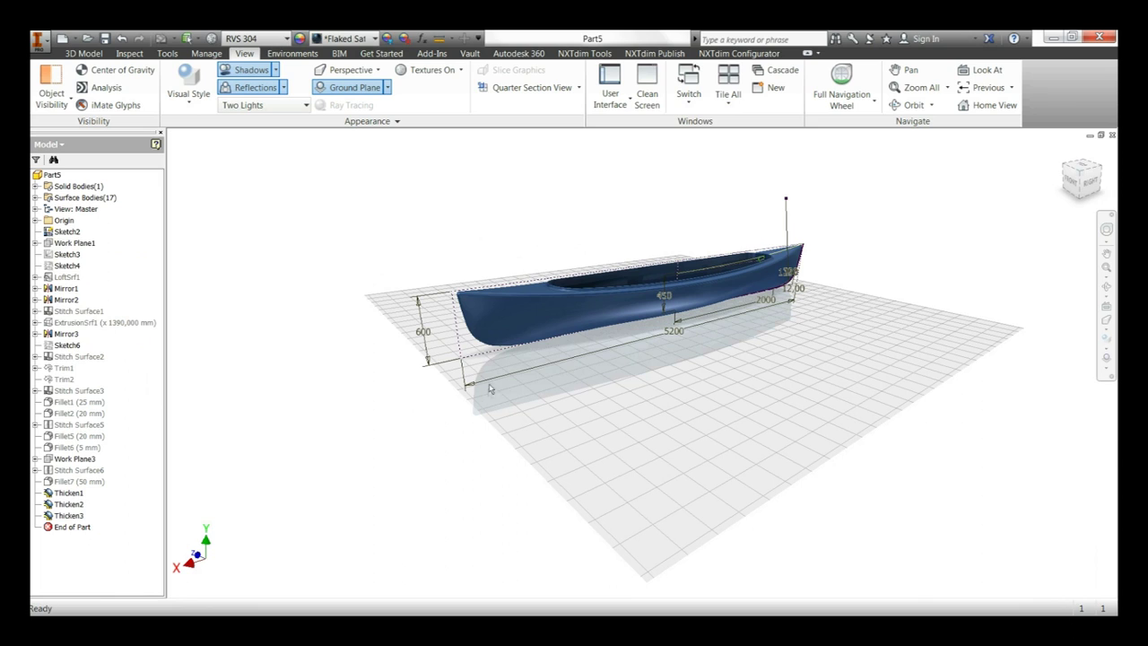
{"action": "double_click", "coordinate": [677, 331]}
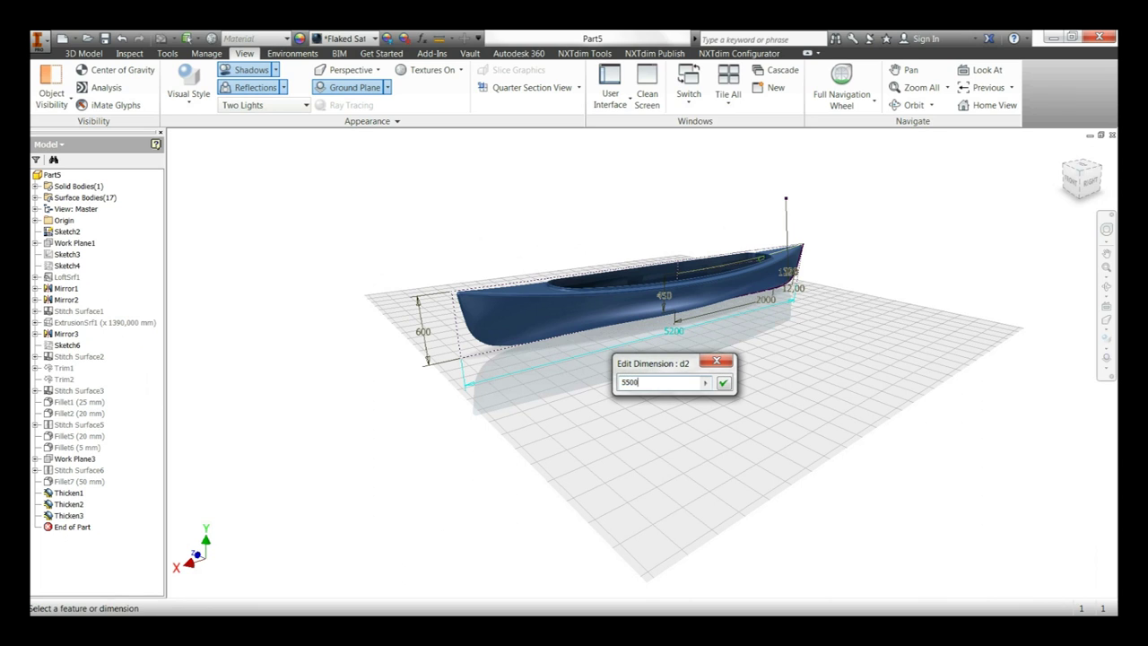
{"action": "key", "text": "Return"}
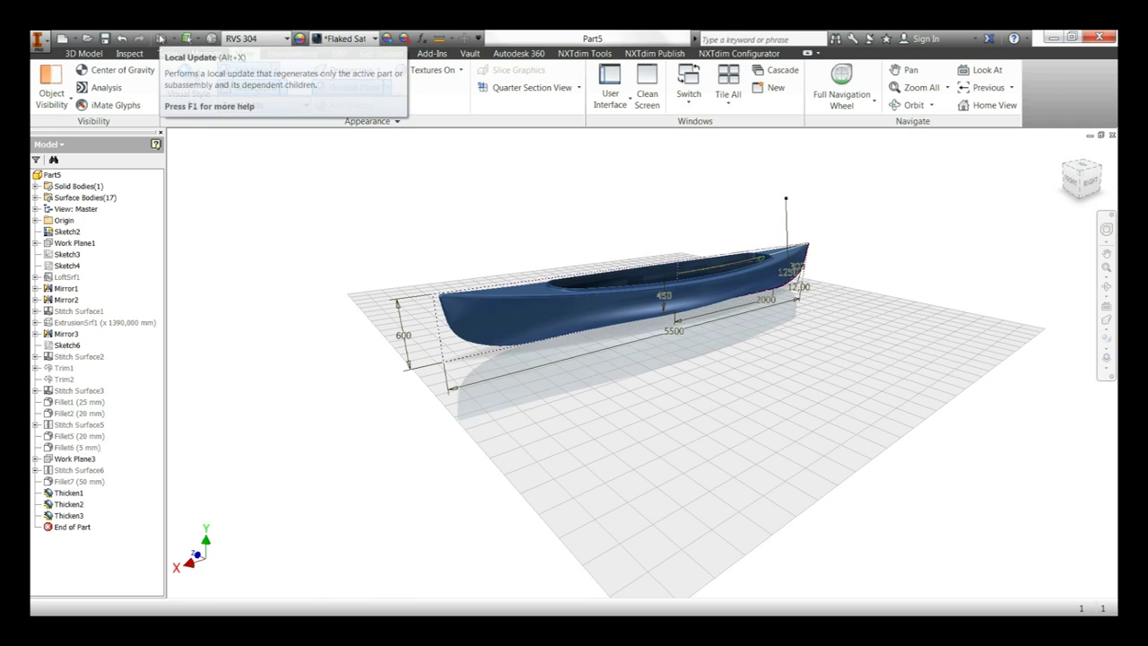
{"action": "double_click", "coordinate": [404, 338]}
{"action": "type", "text": "800"}
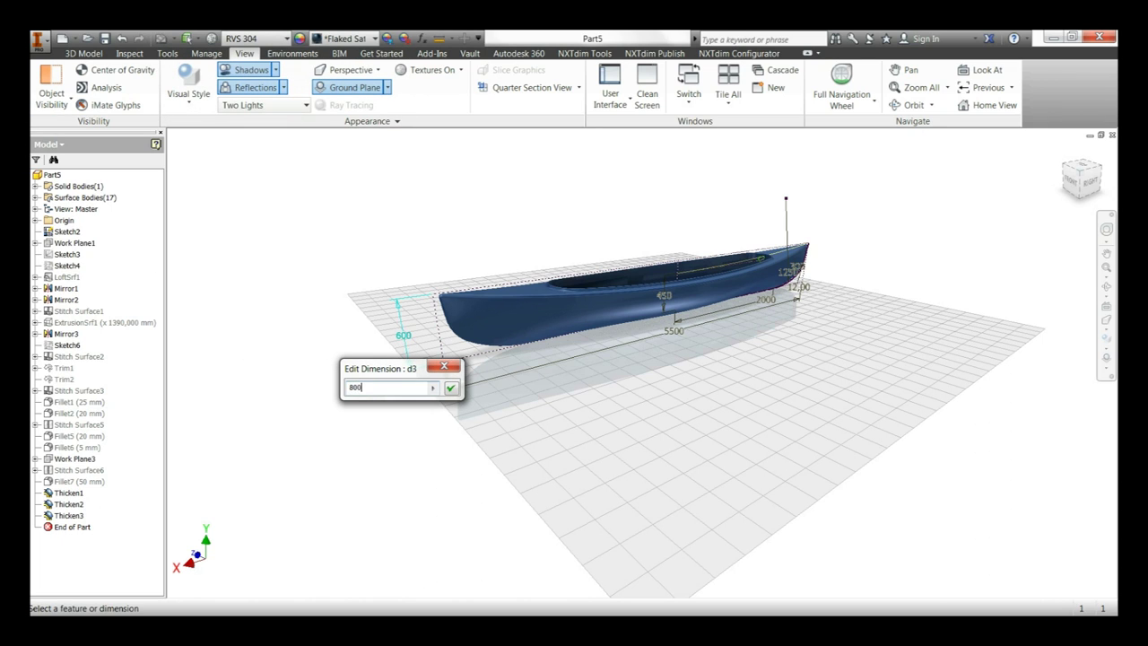
{"action": "key", "text": "Return"}
{"action": "left_click", "coordinate": [160, 39]}
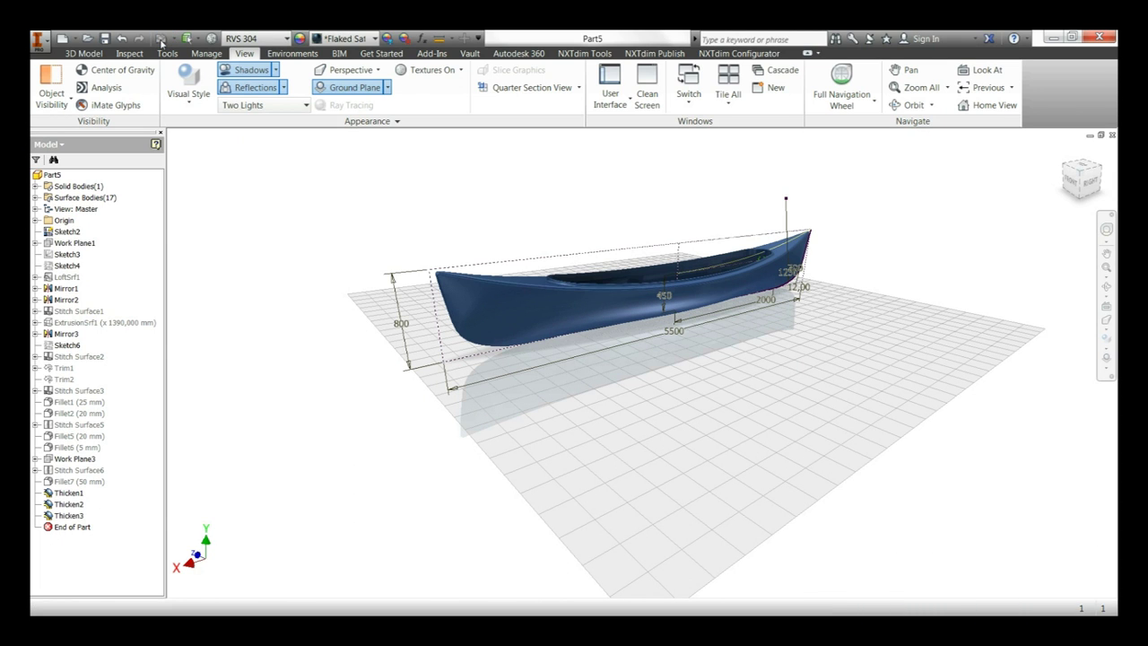
Change the 12° bow angle dimension to 8 degrees
{"action": "mouse_move", "coordinate": [722, 405]}
{"action": "middle_mouse_down", "text": "shift"}
{"action": "mouse_move", "coordinate": [581, 392]}
{"action": "mouse_move", "coordinate": [737, 345]}
{"action": "middle_mouse_up", "text": "shift"}
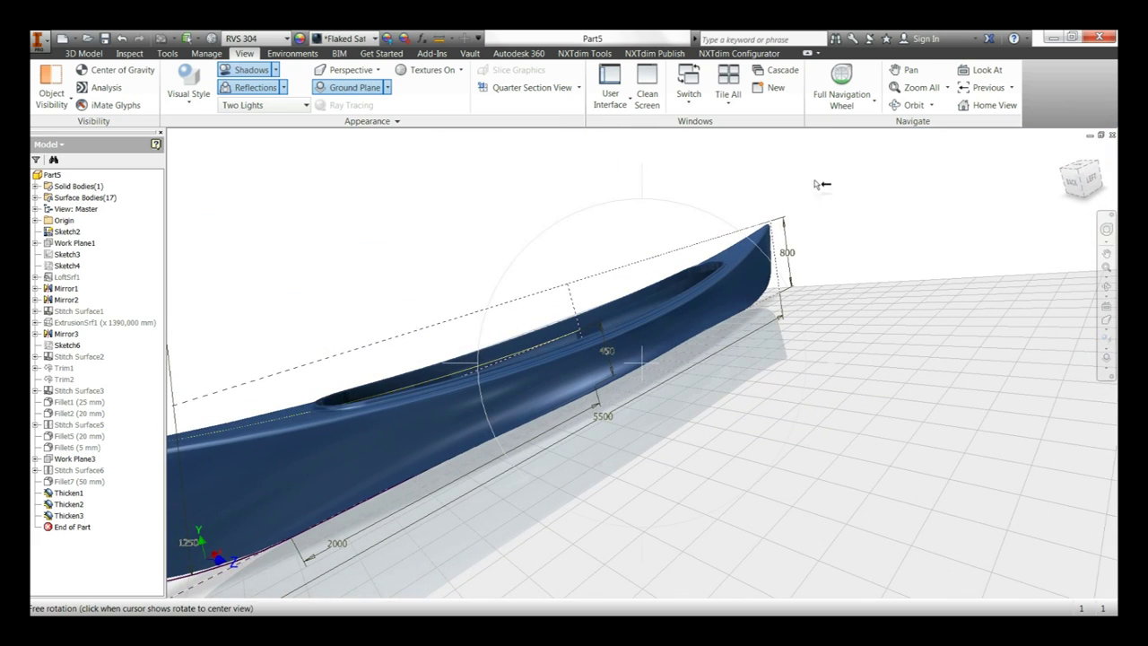
{"action": "middle_click_drag", "start_coordinate": [707, 195], "coordinate": [612, 291], "text": "shift"}
{"action": "key", "text": "F6"}
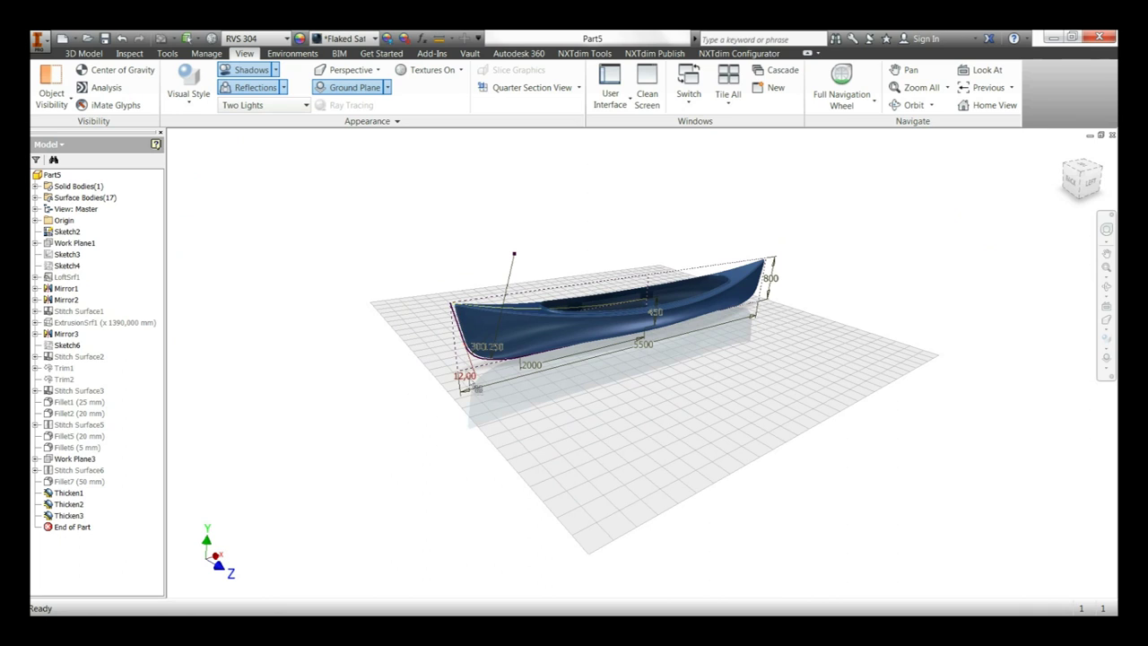
{"action": "left_click", "coordinate": [466, 377]}
{"action": "type", "text": "8"}
{"action": "key", "text": "Return"}
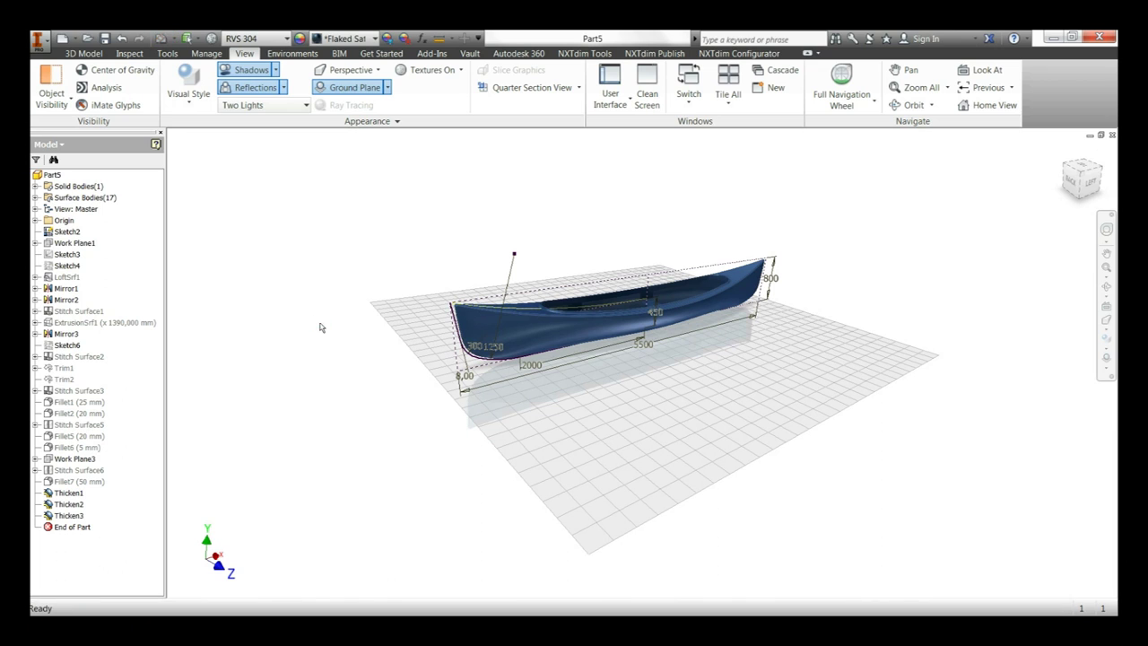
{"action": "left_click", "coordinate": [1089, 182]}
{"action": "key", "text": "F4"}
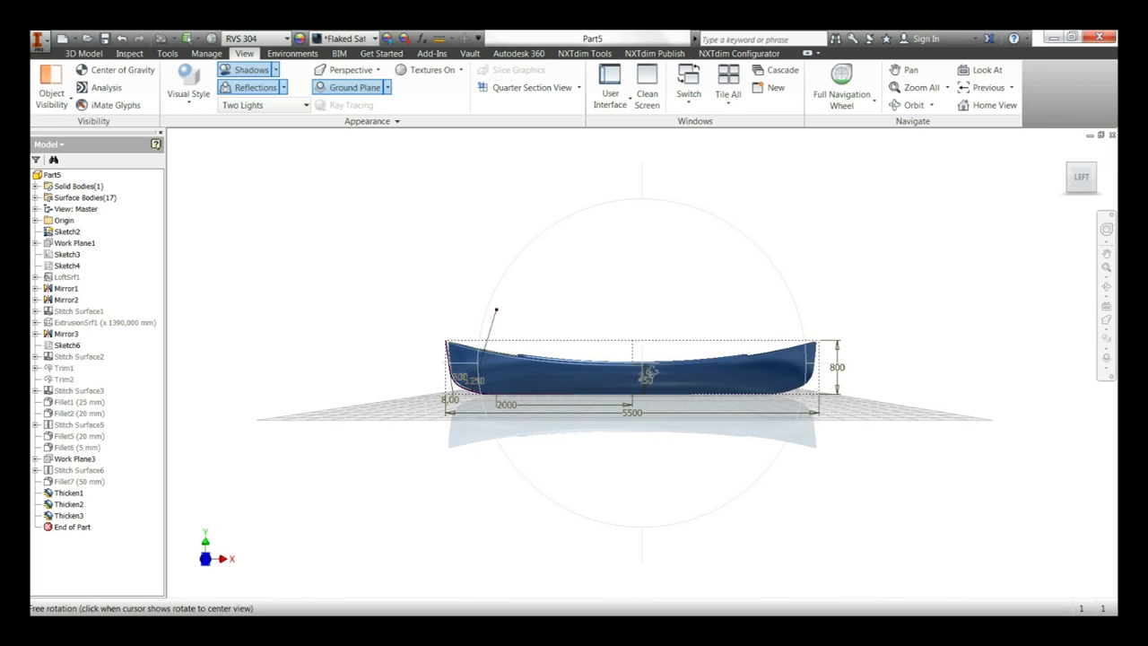
{"action": "mouse_move", "coordinate": [615, 379]}
{"action": "left_mouse_down"}
{"action": "mouse_move", "coordinate": [865, 396]}
{"action": "mouse_move", "coordinate": [886, 480]}
{"action": "left_mouse_up"}
{"action": "key", "text": "Escape"}
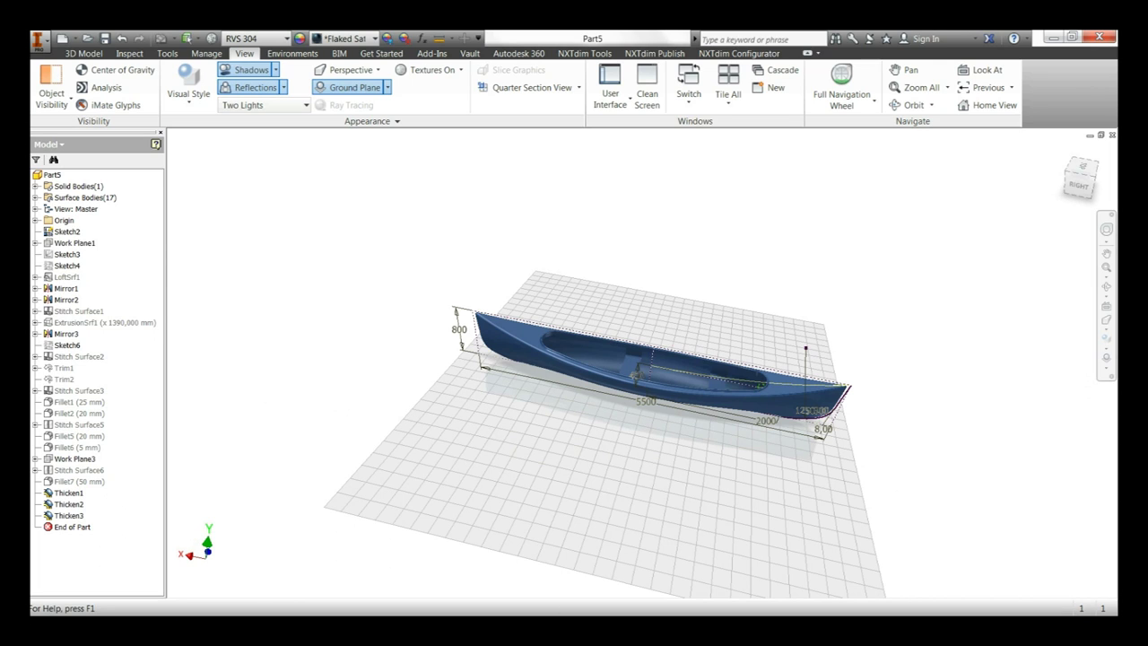
{"action": "left_click", "coordinate": [1031, 626]}
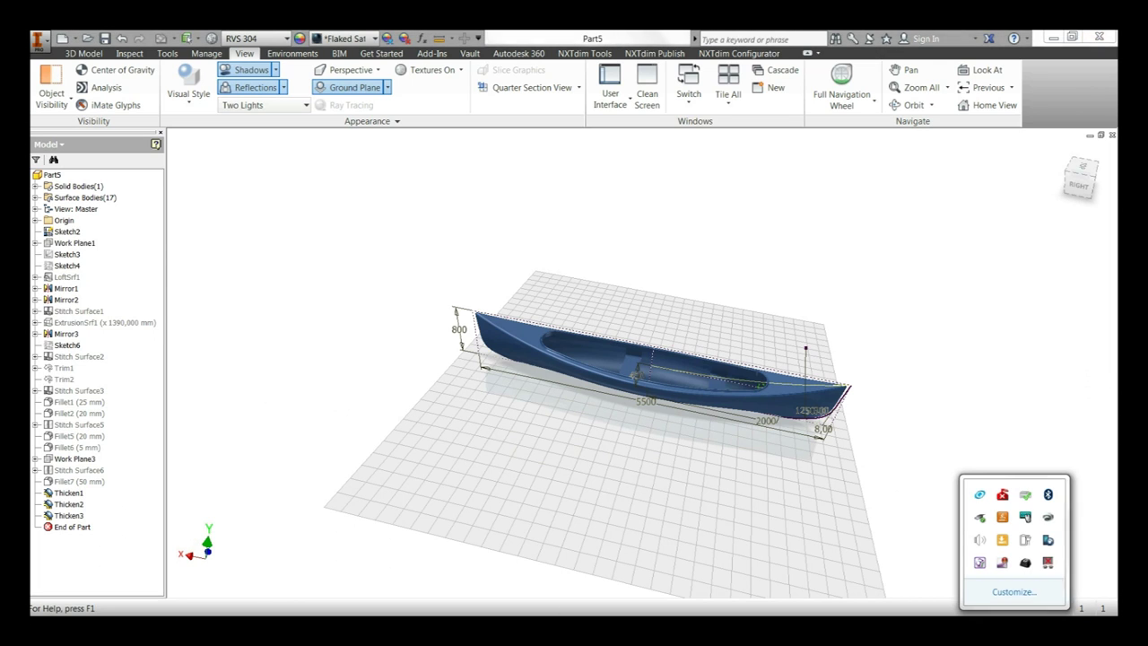
{"action": "right_click", "coordinate": [1001, 563]}
{"action": "left_click", "coordinate": [982, 514]}
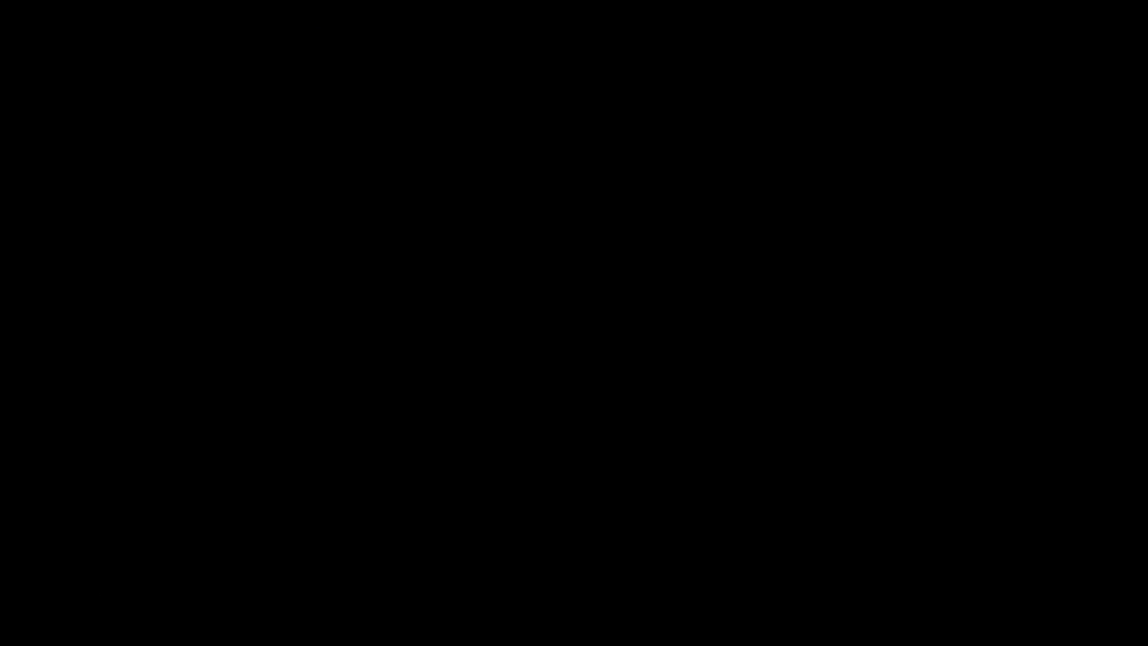